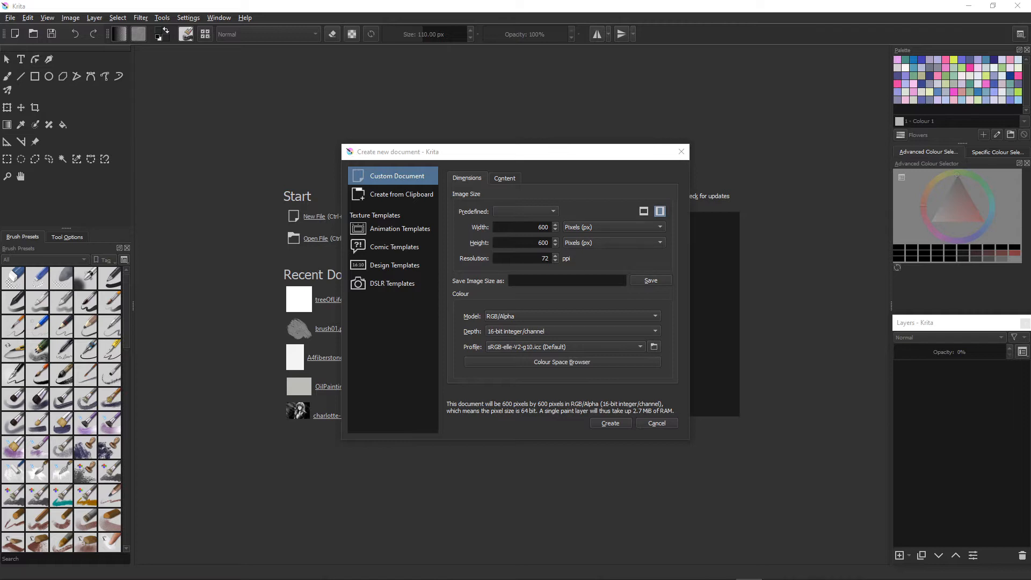
Step: Create a new 600 by 600 px custom document at 72 ppi in RGB/Alpha with 16-bit integer depth
key("Return")
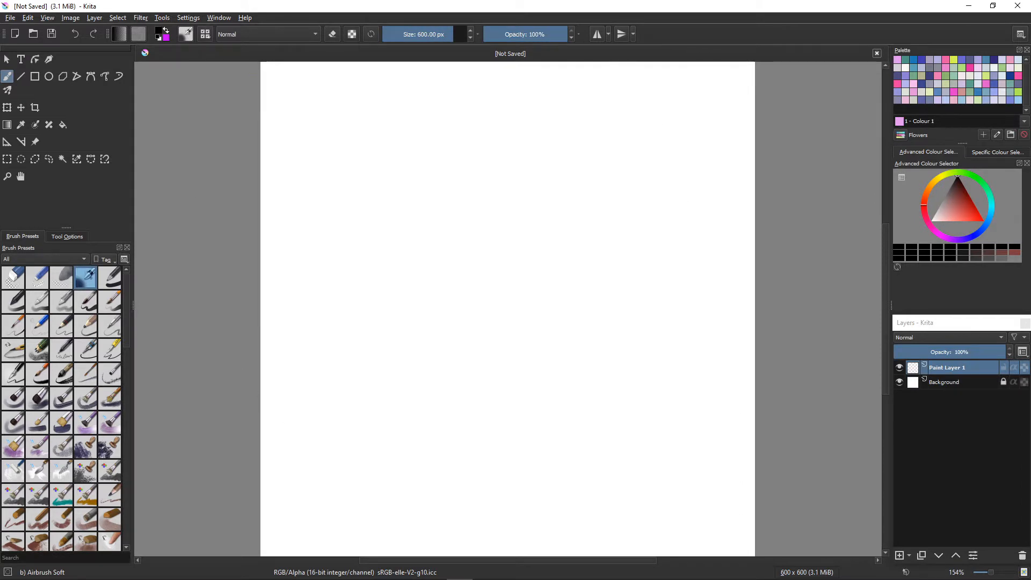
scroll(432, 317, "down", 1)
scroll(421, 281, "up", 1)
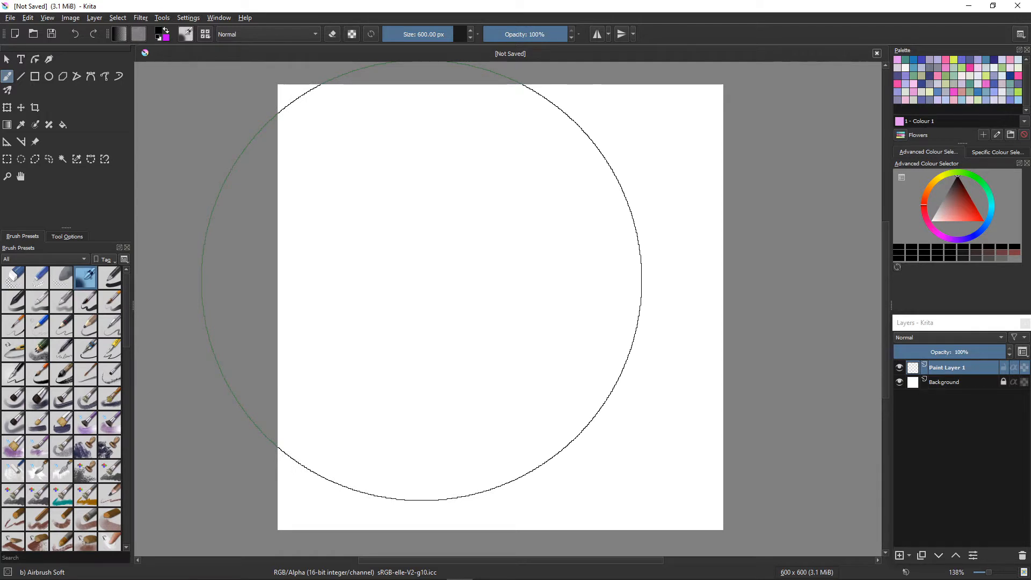
Step: Filter the brush presets to the Charcoal_KA tag and choose the Charcoal 01 Draw-Detail brush
left_click(45, 259)
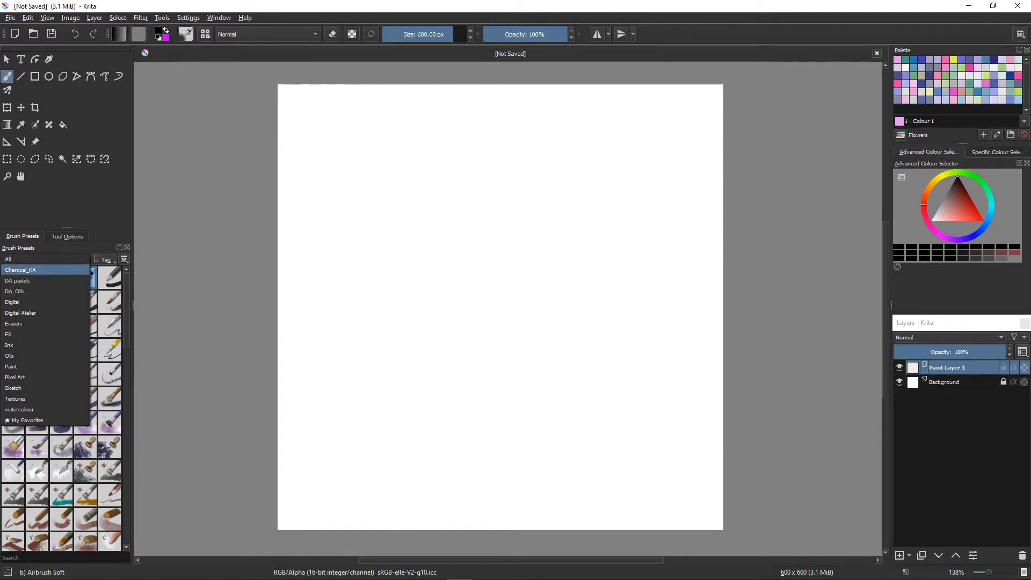
left_click(38, 270)
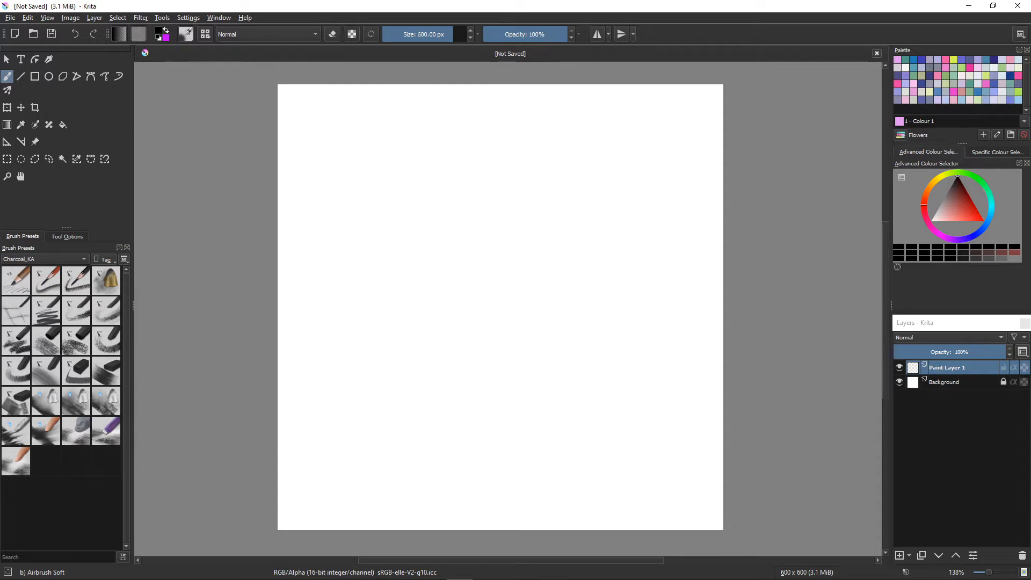
left_click(16, 281)
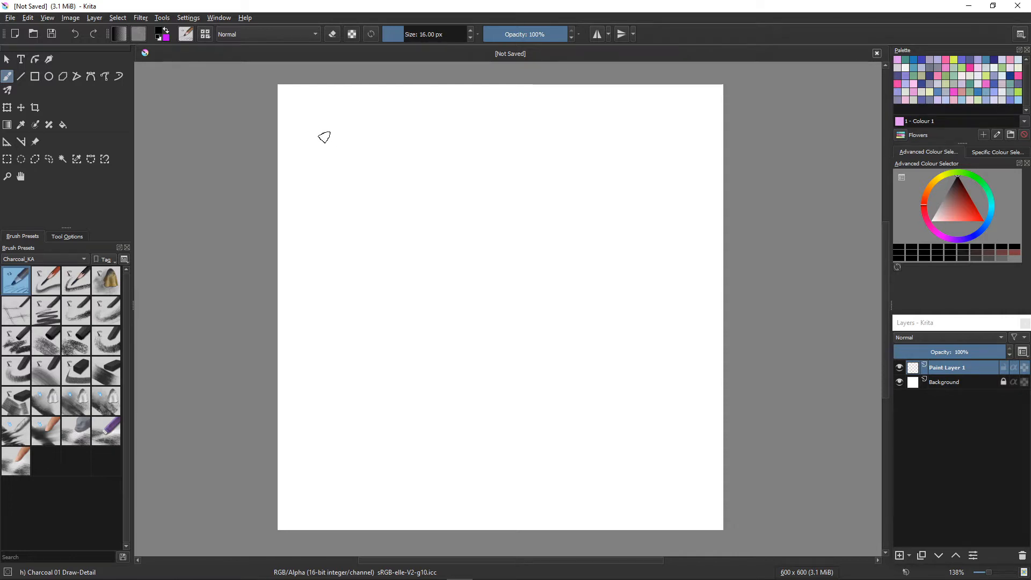
mouse_move(320, 131)
left_mouse_down()
mouse_move(356, 121)
mouse_move(382, 146)
mouse_move(404, 193)
left_mouse_up()
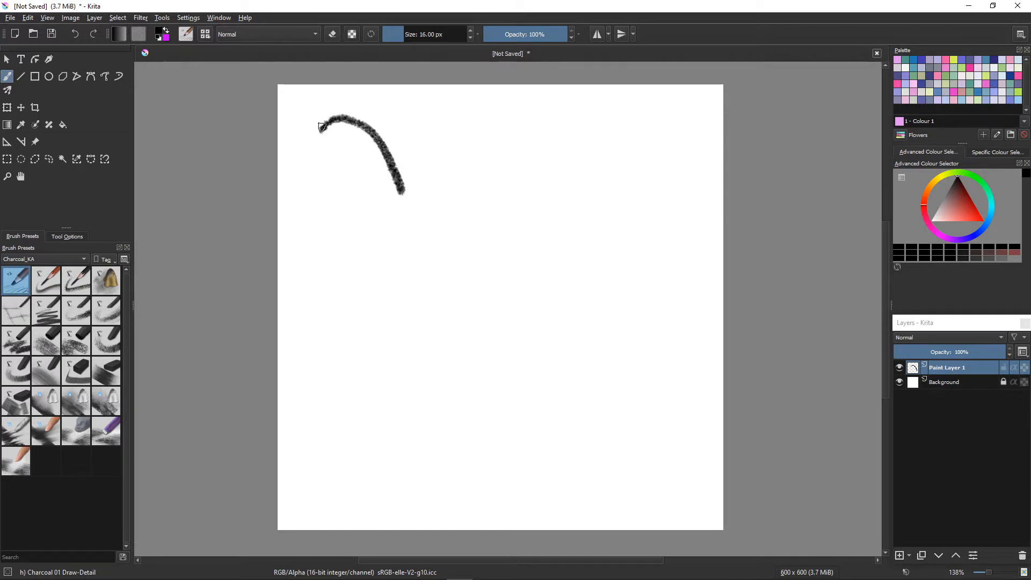
mouse_move(322, 126)
left_mouse_down()
mouse_move(338, 155)
mouse_move(404, 196)
left_mouse_up()
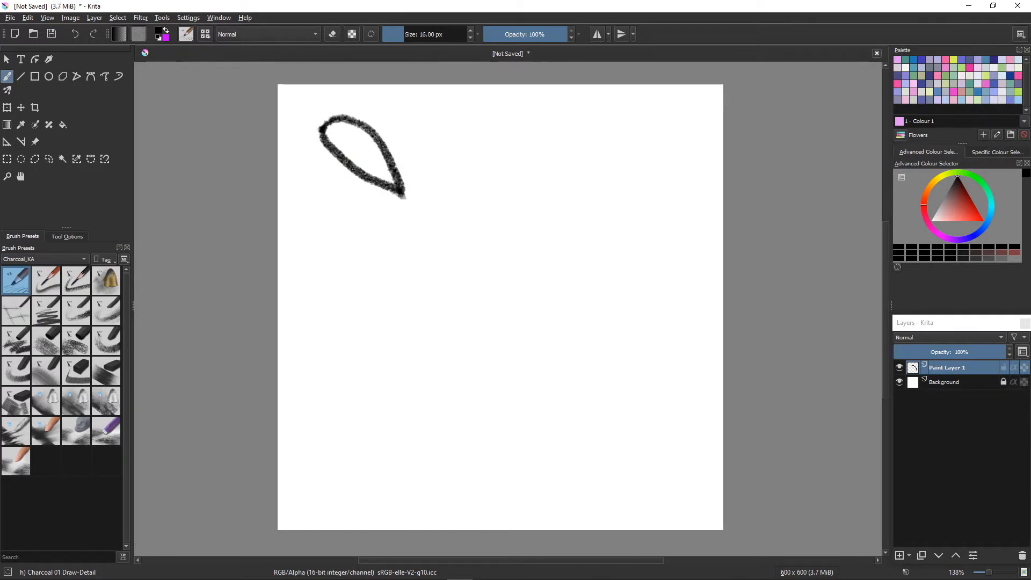
key("ctrl+z")
key("ctrl+z")
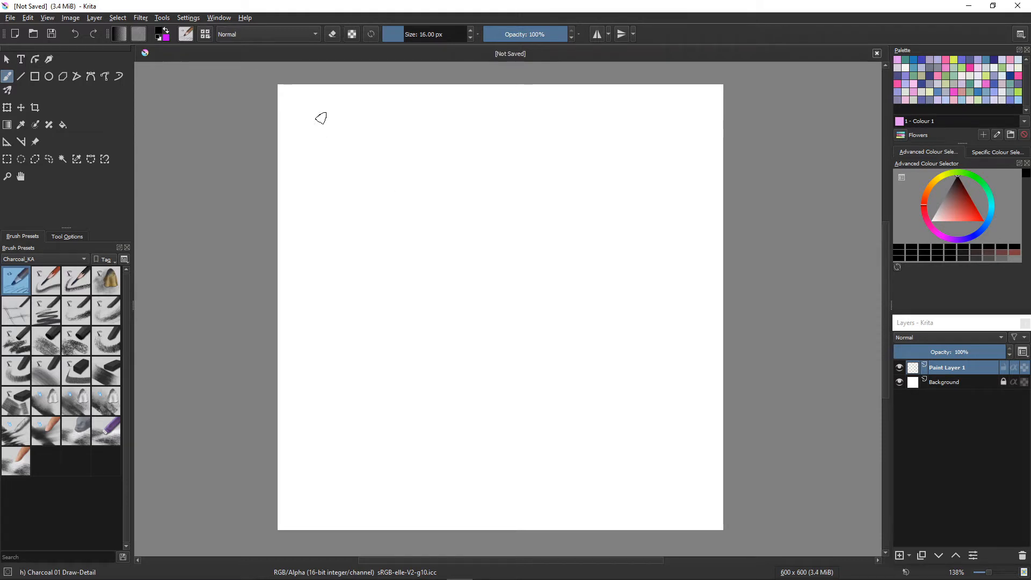
Step: Sketch a pointed leaf with a midrib and side veins in the canvas's upper left, plus a second leaf joined at its base
mouse_move(321, 110)
left_mouse_down()
mouse_move(364, 119)
mouse_move(399, 144)
mouse_move(445, 216)
left_mouse_up()
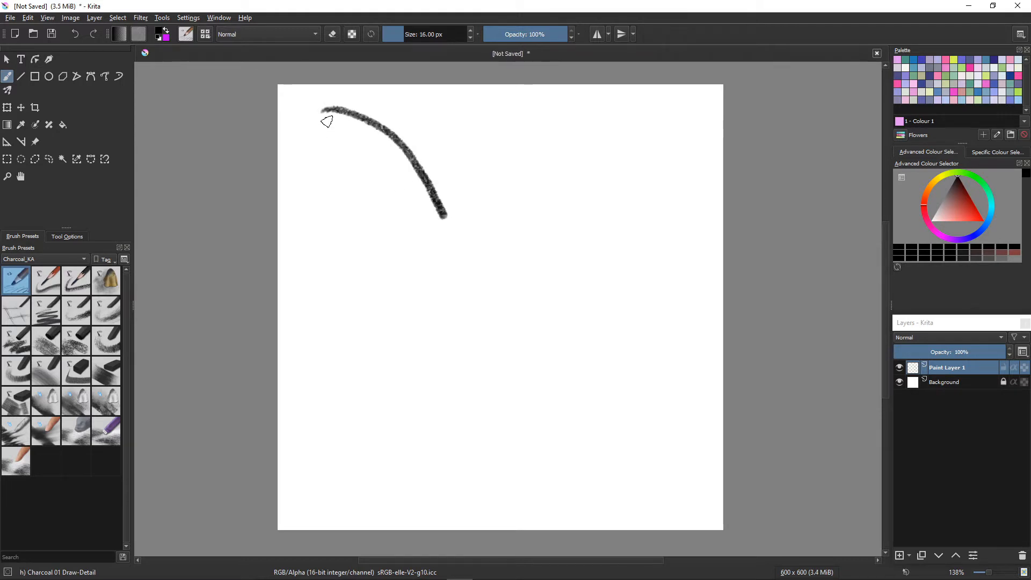
mouse_move(320, 106)
left_mouse_down()
mouse_move(352, 191)
mouse_move(394, 221)
mouse_move(425, 230)
mouse_move(430, 181)
left_mouse_up()
left_click_drag(322, 113, 443, 223)
left_click_drag(338, 112, 410, 182)
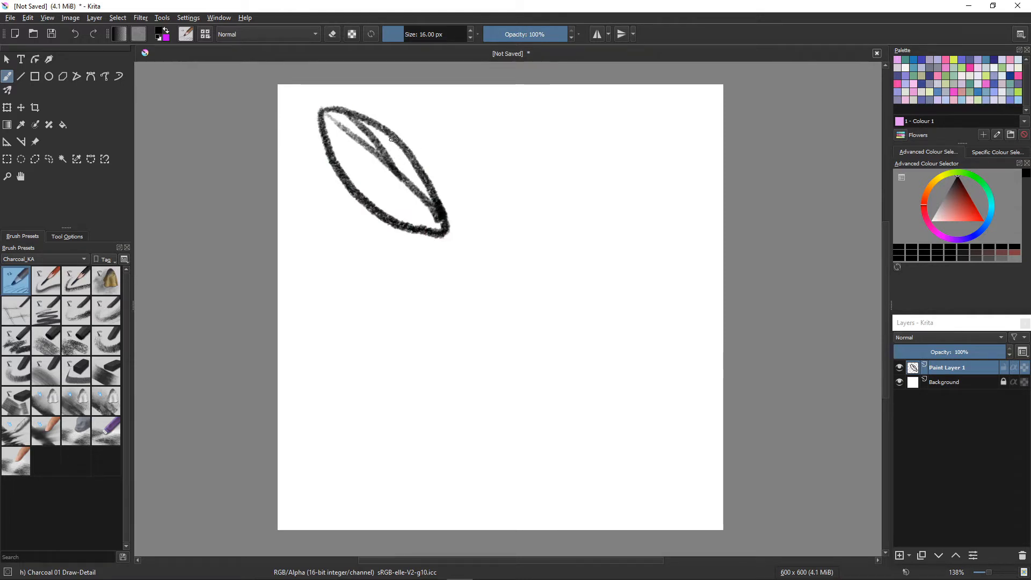
left_click_drag(393, 138, 424, 210)
left_click_drag(338, 159, 400, 171)
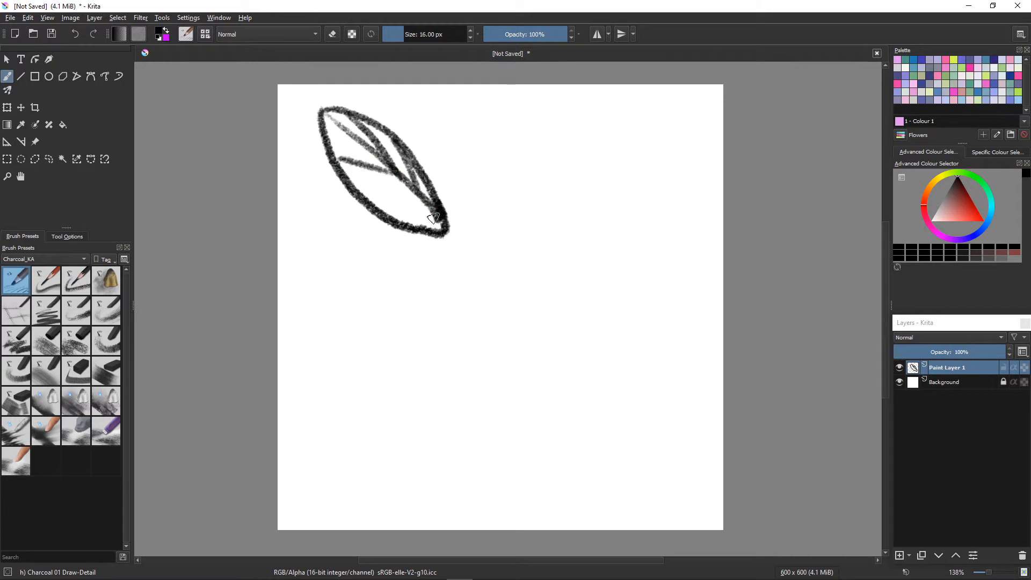
left_click_drag(434, 218, 352, 191)
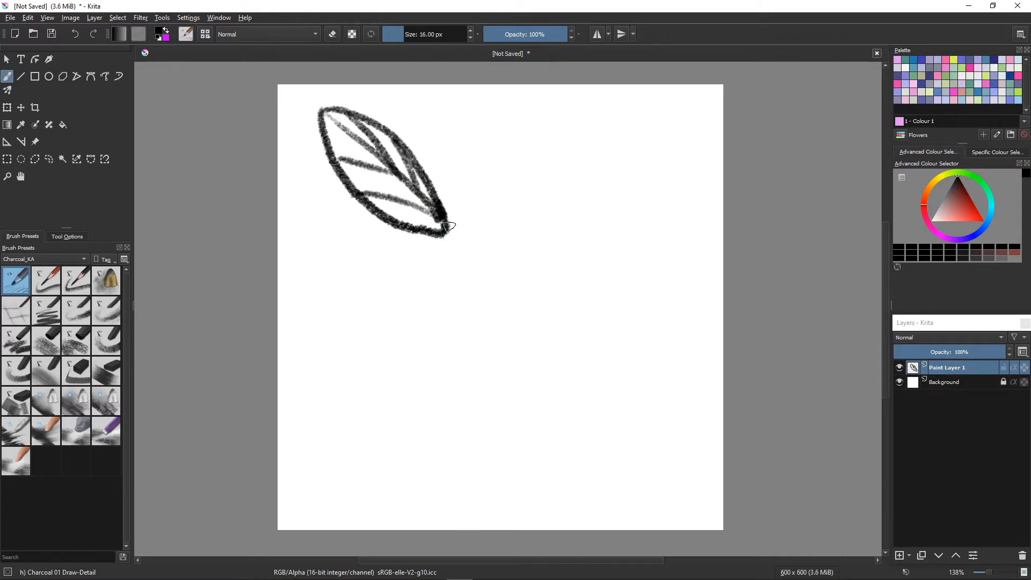
mouse_move(449, 225)
left_mouse_down()
mouse_move(538, 166)
mouse_move(581, 164)
mouse_move(556, 221)
mouse_move(520, 248)
mouse_move(482, 255)
mouse_move(450, 249)
mouse_move(441, 226)
left_mouse_up()
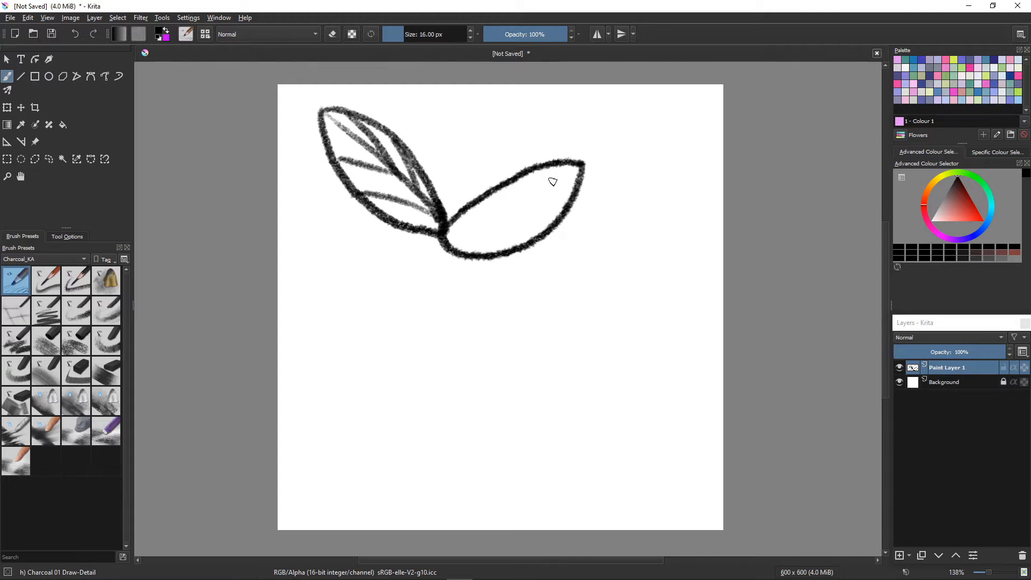
left_click_drag(553, 182, 447, 240)
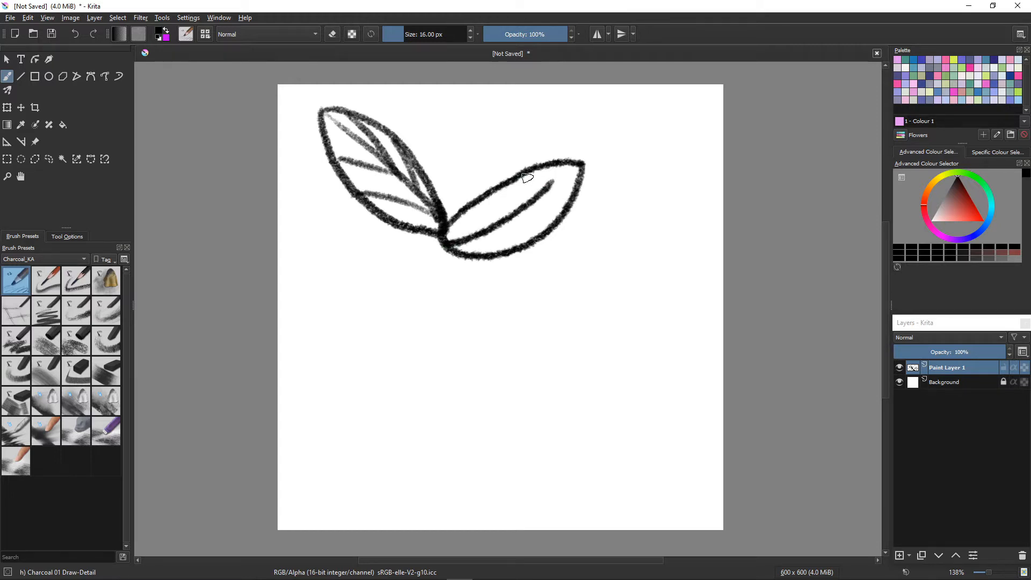
Step: Undo all the leaf strokes back to a blank canvas
key("ctrl+z")
key("ctrl+z")
key("ctrl+z")
key("ctrl+z")
key("ctrl+z")
key("ctrl+z")
key("ctrl+z")
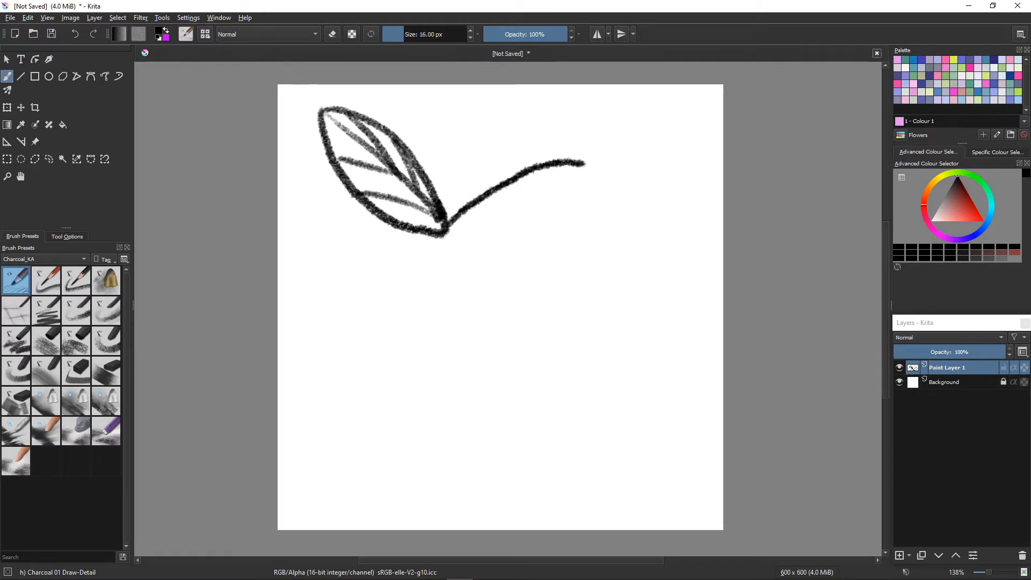
key("ctrl+z")
key("ctrl+z")
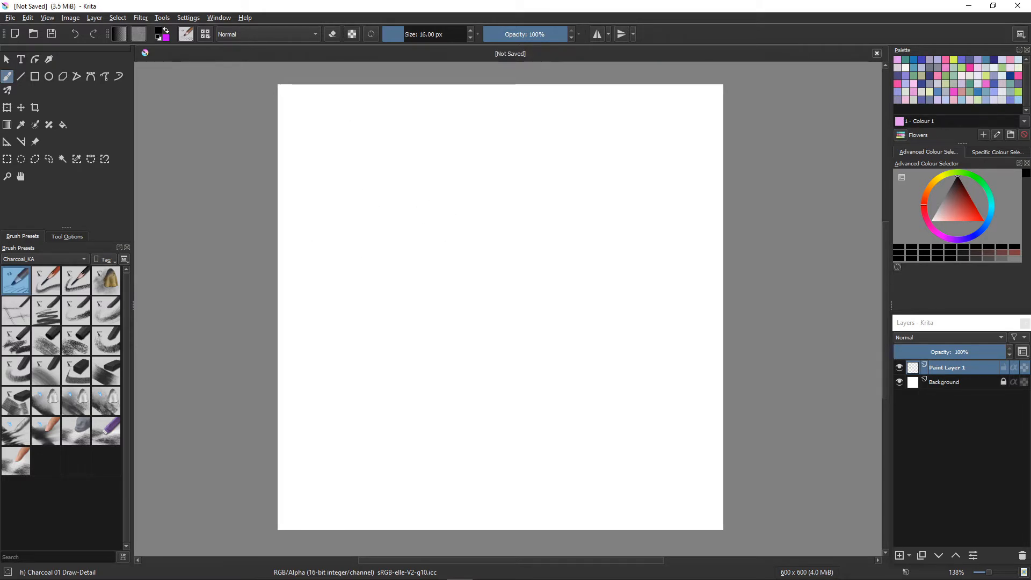
Step: Set the brush size to 1,000 px and lower it to about 10.36 px
left_click(398, 33)
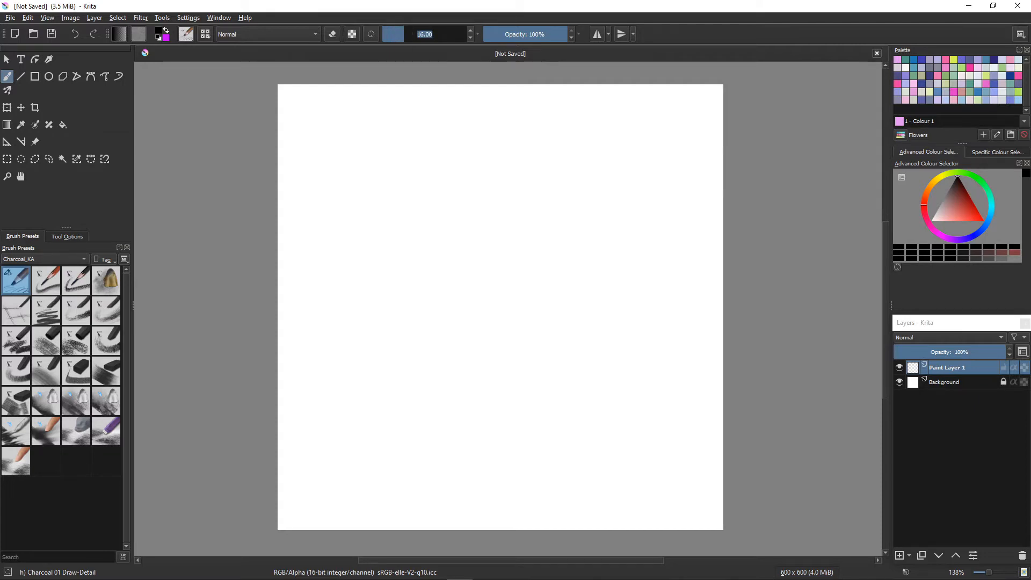
type("1000")
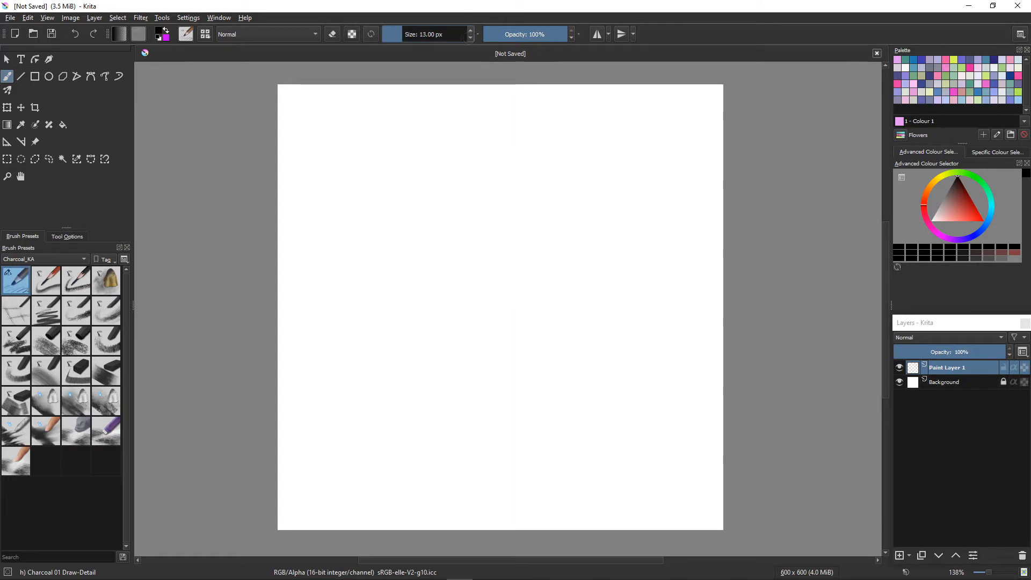
key("Return")
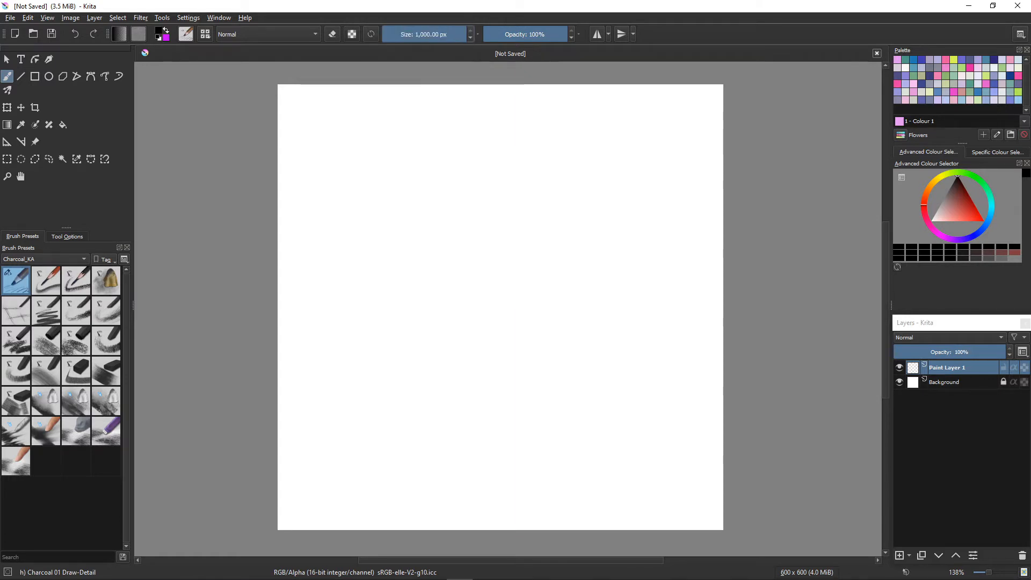
mouse_move(424, 34)
left_mouse_down()
mouse_move(389, 34)
mouse_move(402, 34)
left_mouse_up()
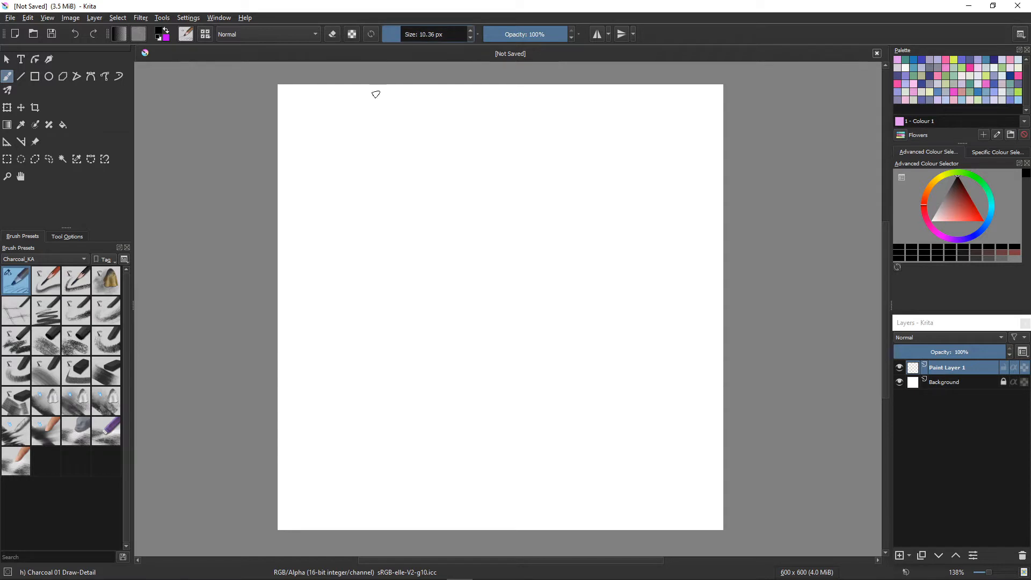
Step: Draw one curved leaf edge in the canvas's upper left and reduce the brush size to 2 px
left_click_drag(357, 106, 407, 179)
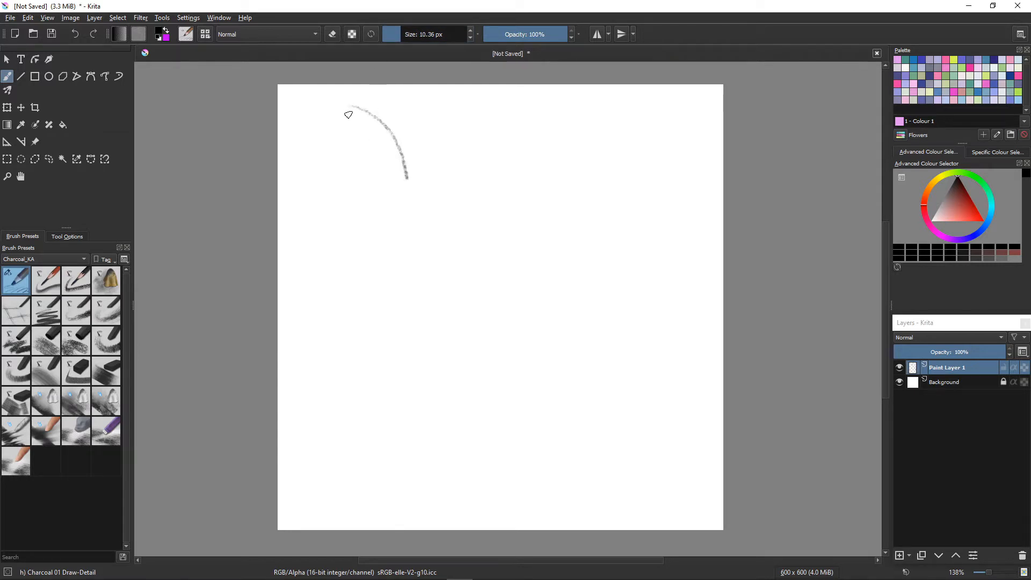
key("bracketleft")
key("bracketleft")
key("bracketleft")
key("bracketleft")
key("bracketleft")
key("bracketleft")
key("bracketleft")
key("bracketleft")
key("bracketleft")
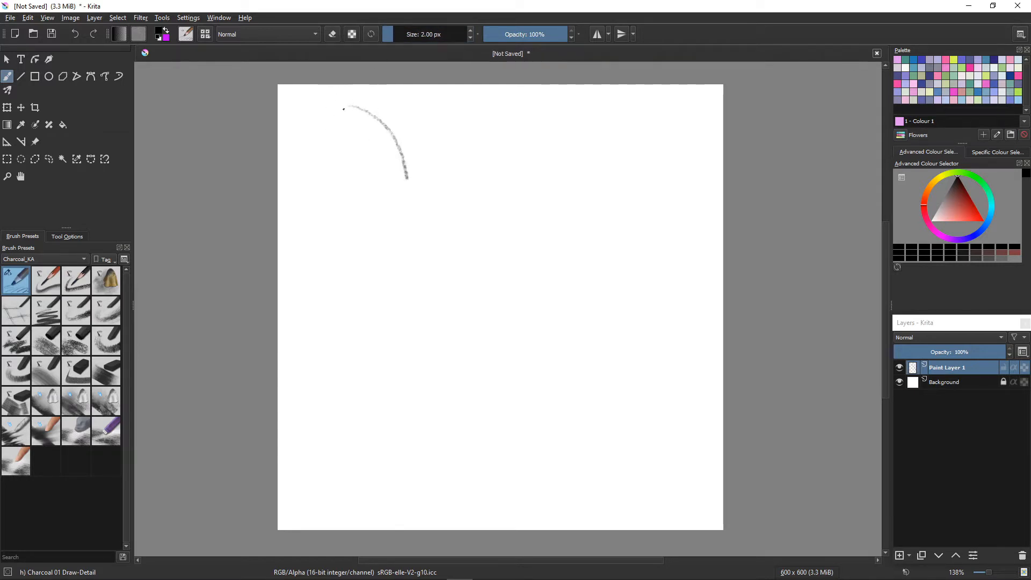
Step: Draw the leaf's opposite edge with a 7 px brush and undo both leaf strokes
key("bracketright")
key("bracketright")
key("bracketright")
key("bracketright")
key("bracketright")
mouse_move(347, 106)
left_mouse_down()
mouse_move(353, 133)
mouse_move(398, 172)
left_mouse_up()
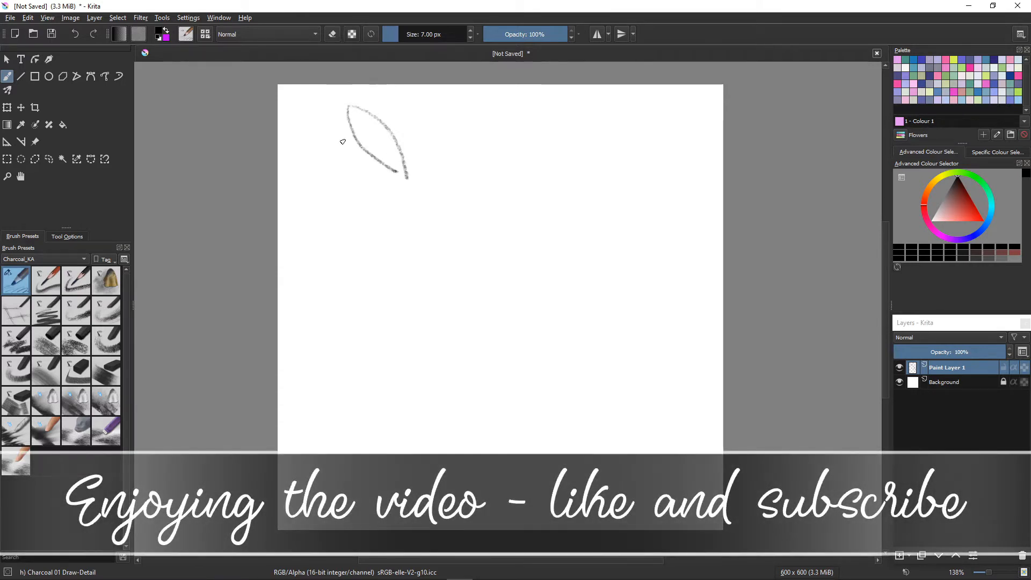
key("ctrl+z")
key("ctrl+z")
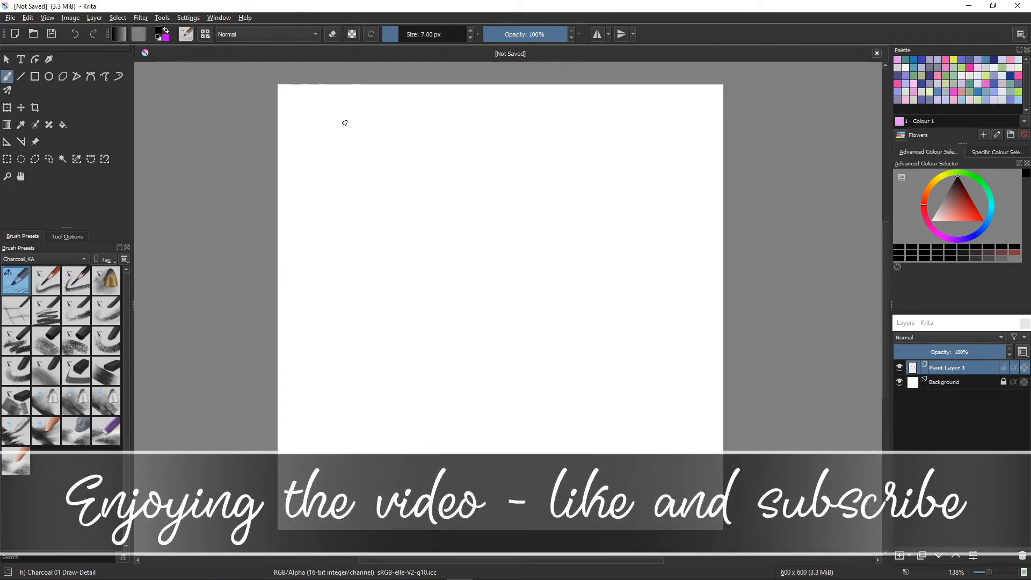
Step: Set the brush size to 9 px
key("bracketright")
key("bracketright")
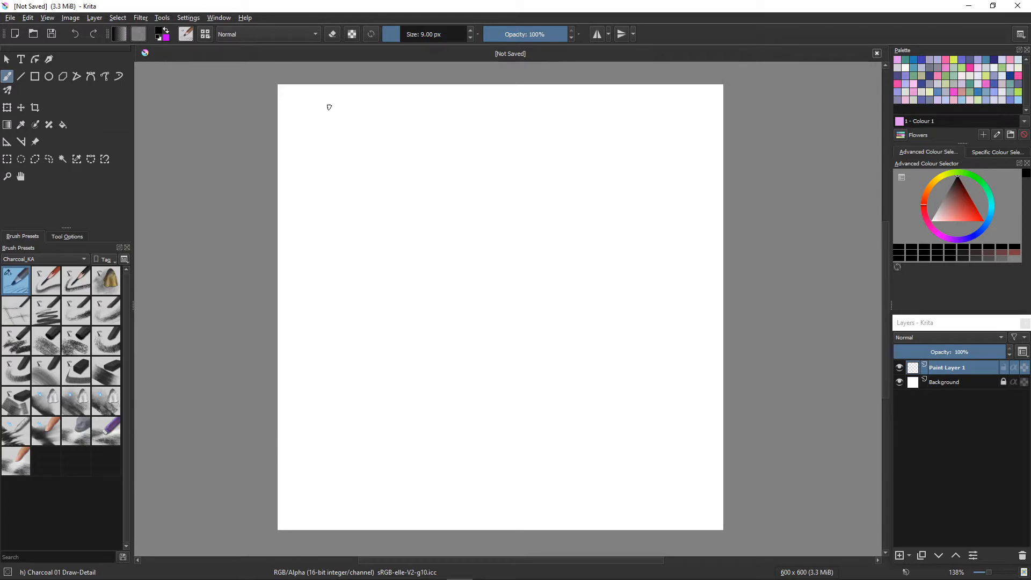
mouse_move(329, 107)
left_mouse_down()
mouse_move(371, 142)
mouse_move(391, 193)
left_mouse_up()
mouse_move(326, 107)
left_mouse_down()
mouse_move(325, 145)
mouse_move(342, 174)
mouse_move(389, 192)
left_mouse_up()
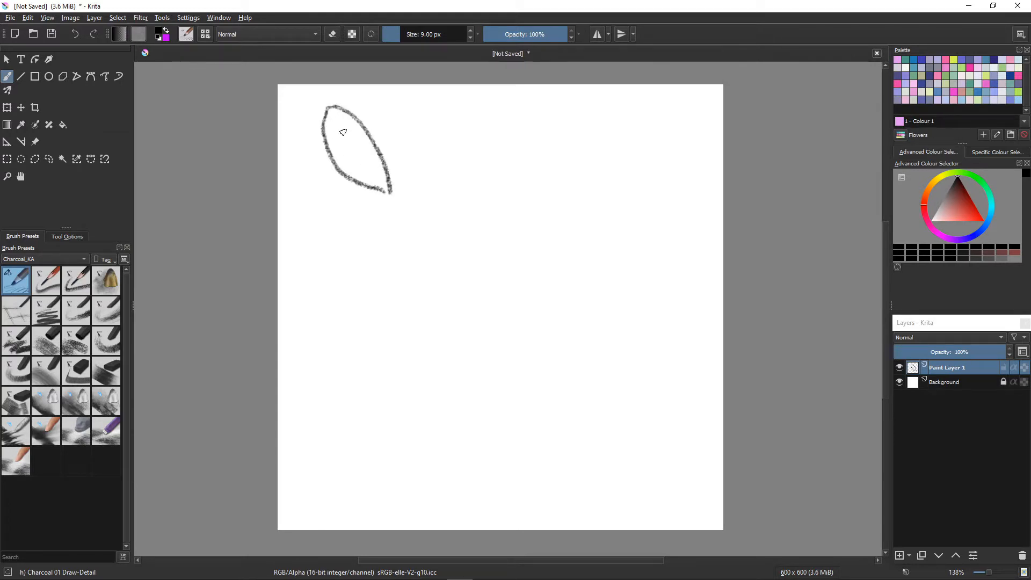
key("ctrl+z")
key("ctrl+z")
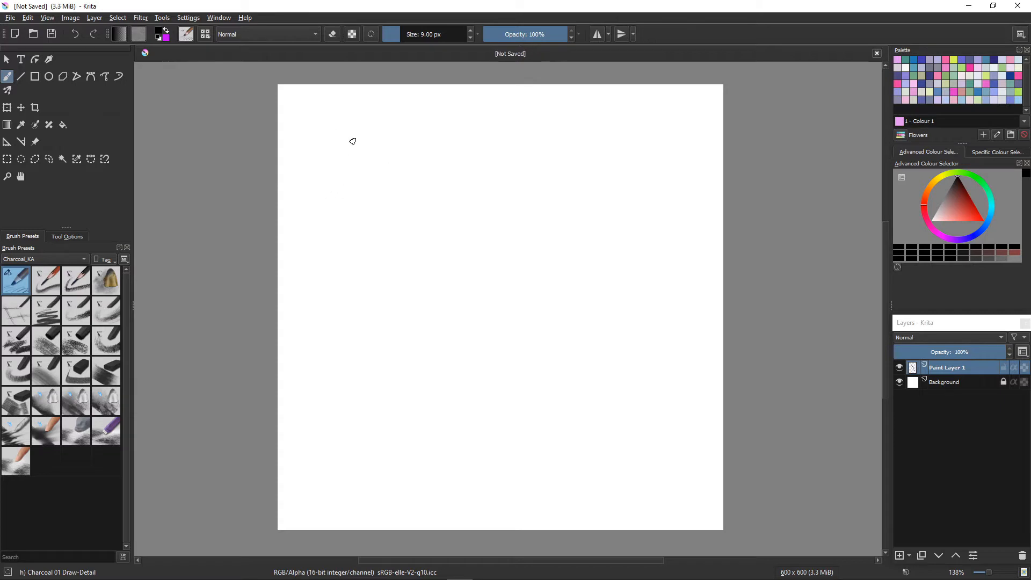
Step: Outline a cluster of four pointed leaves radiating from a shared point in the canvas's upper left
mouse_move(334, 127)
left_mouse_down()
mouse_move(405, 161)
mouse_move(422, 196)
left_mouse_up()
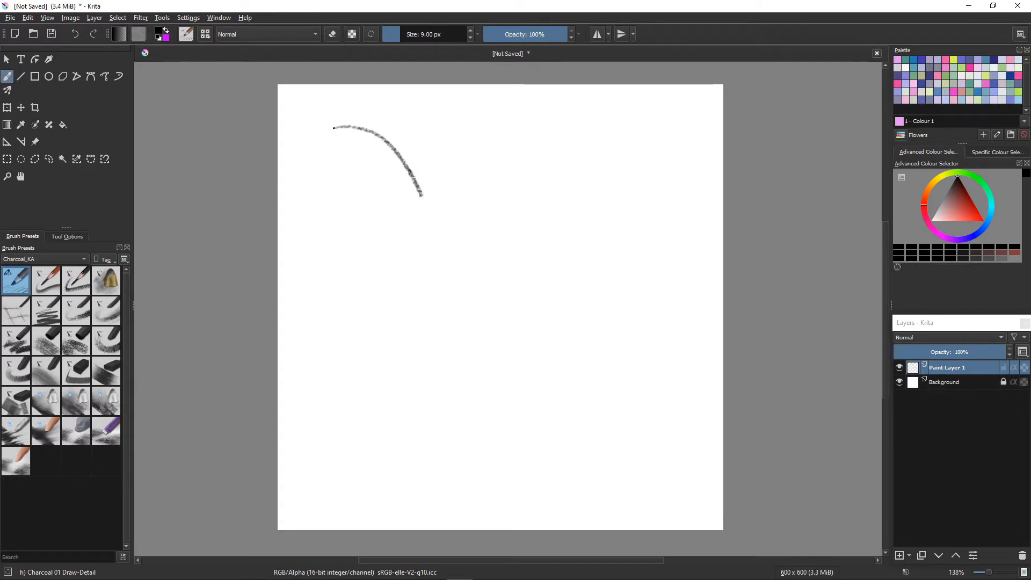
mouse_move(334, 128)
left_mouse_down()
mouse_move(355, 177)
mouse_move(388, 194)
mouse_move(496, 180)
mouse_move(497, 215)
mouse_move(429, 192)
mouse_move(455, 233)
mouse_move(462, 321)
left_mouse_up()
mouse_move(424, 196)
left_mouse_down()
mouse_move(405, 233)
mouse_move(418, 281)
mouse_move(460, 322)
left_mouse_up()
mouse_move(411, 204)
left_mouse_down()
mouse_move(346, 267)
mouse_move(329, 263)
mouse_move(370, 216)
mouse_move(330, 263)
left_mouse_up()
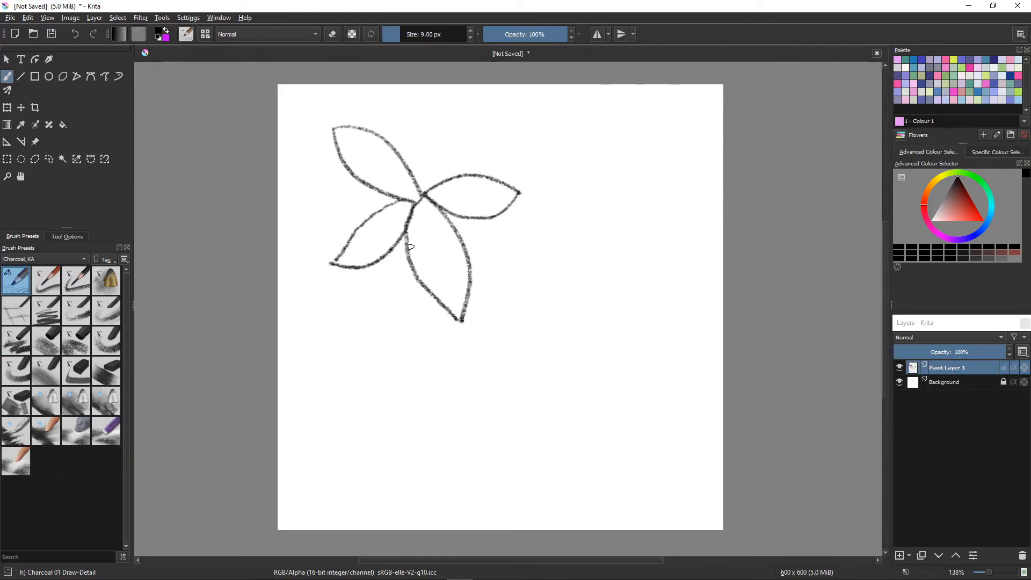
Step: Outline three more leaves beside the cluster: one extending right from its lower leaf, one below that and one above
mouse_move(466, 247)
left_mouse_down()
mouse_move(521, 232)
mouse_move(581, 239)
mouse_move(528, 288)
mouse_move(491, 287)
mouse_move(474, 267)
mouse_move(563, 383)
left_mouse_up()
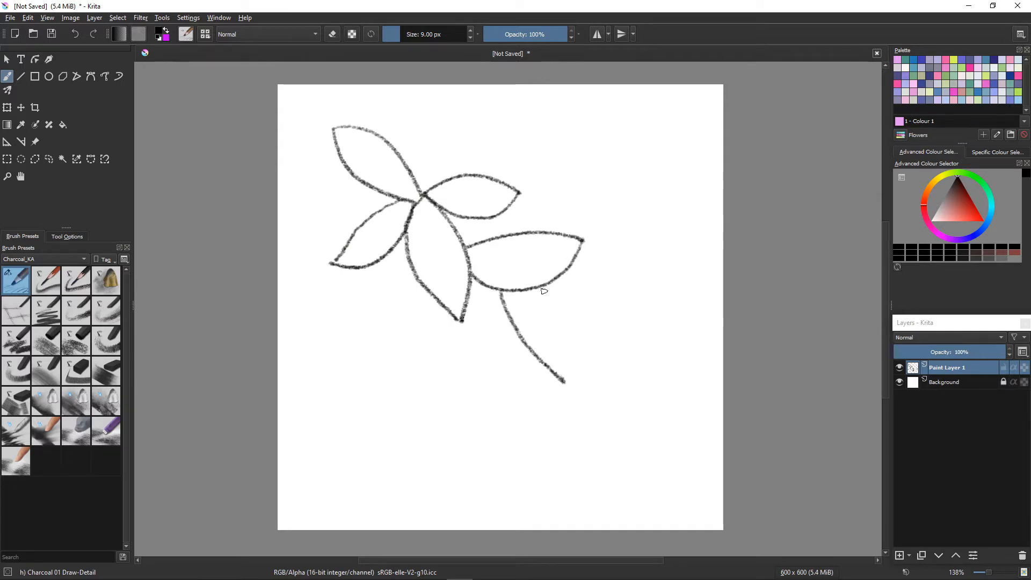
mouse_move(553, 281)
left_mouse_down()
mouse_move(567, 313)
mouse_move(563, 367)
left_mouse_up()
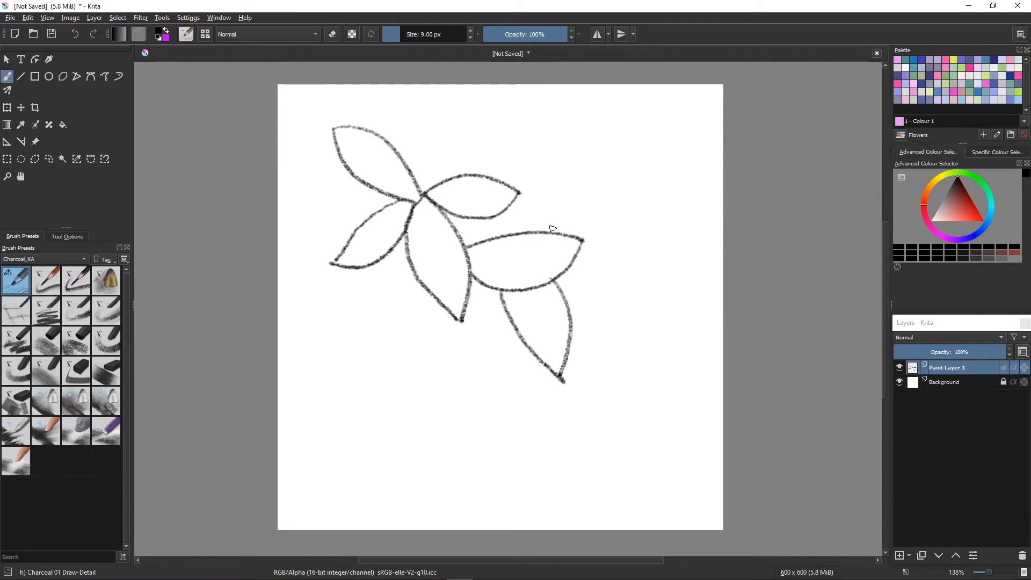
mouse_move(558, 232)
left_mouse_down()
mouse_move(633, 143)
mouse_move(609, 142)
mouse_move(549, 188)
mouse_move(530, 229)
left_mouse_up()
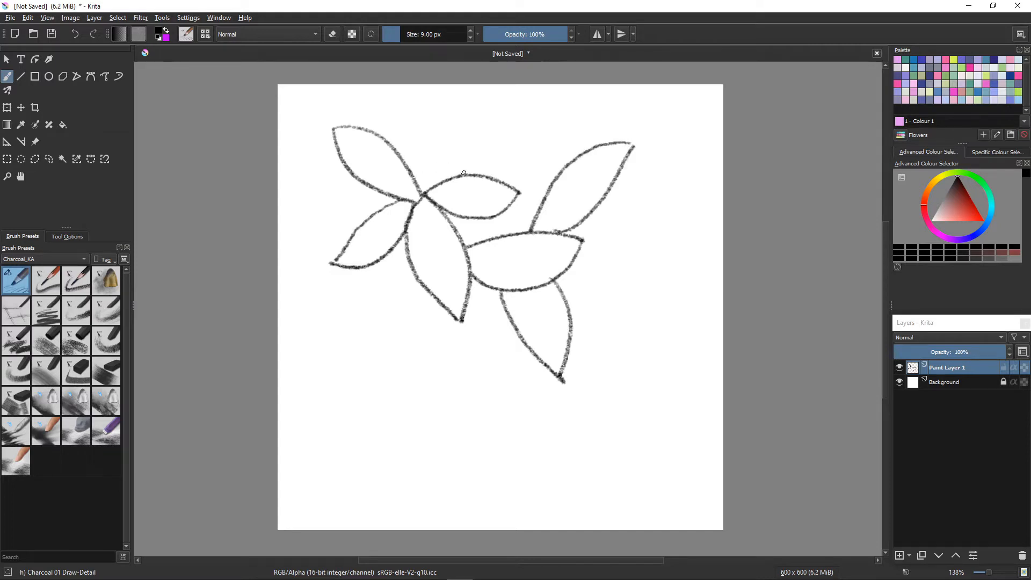
Step: Outline two leaves rising above the first cluster's right-hand leaf, dismissing the Express Menu that interrupts the drawing
mouse_move(464, 173)
left_mouse_down()
mouse_move(470, 146)
mouse_move(438, 91)
left_mouse_up()
right_click(438, 98)
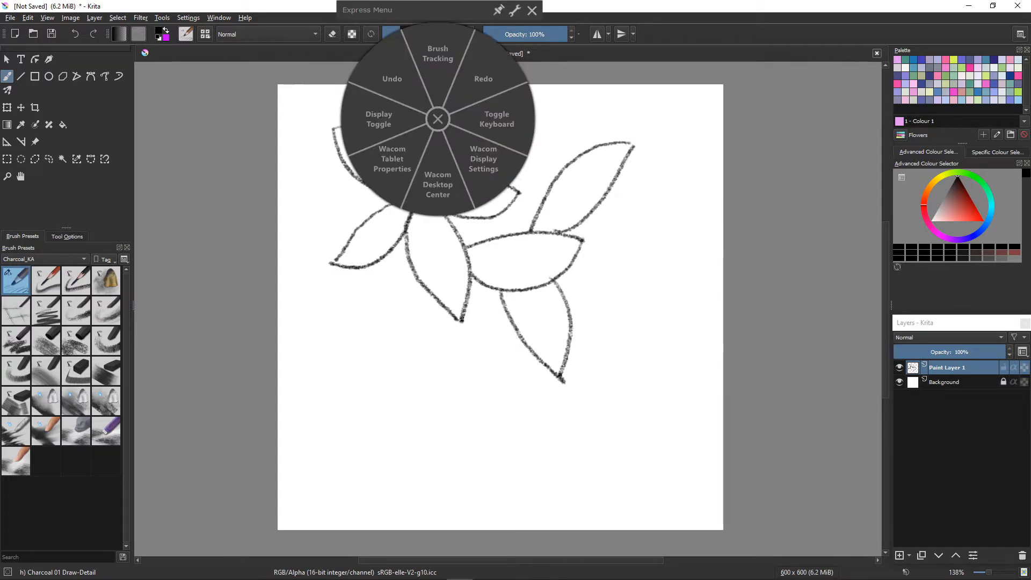
right_click(260, 176)
right_click(259, 175)
left_click(437, 119)
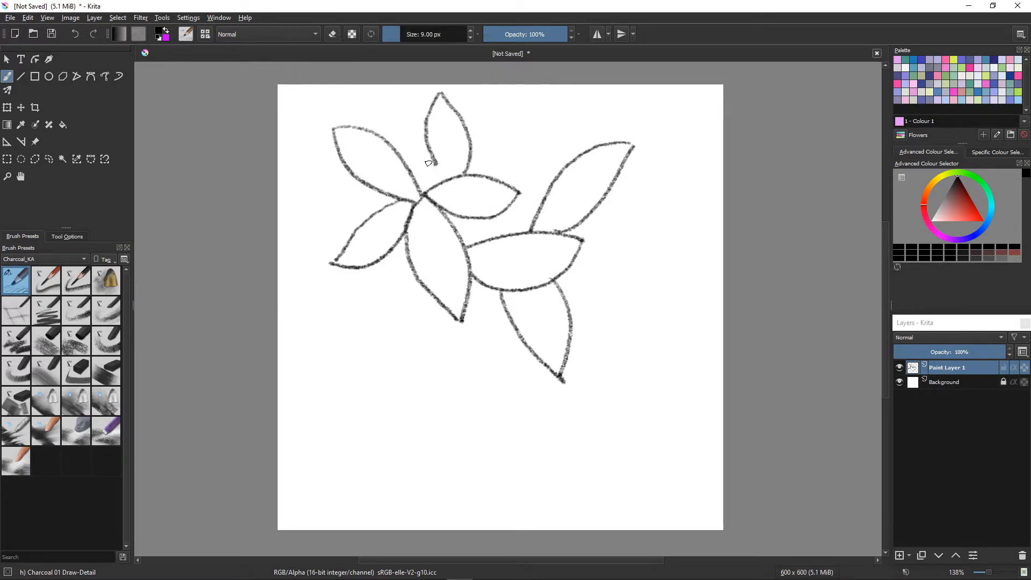
left_click_drag(434, 162, 443, 180)
mouse_move(469, 144)
left_mouse_down()
mouse_move(553, 106)
mouse_move(504, 184)
left_mouse_up()
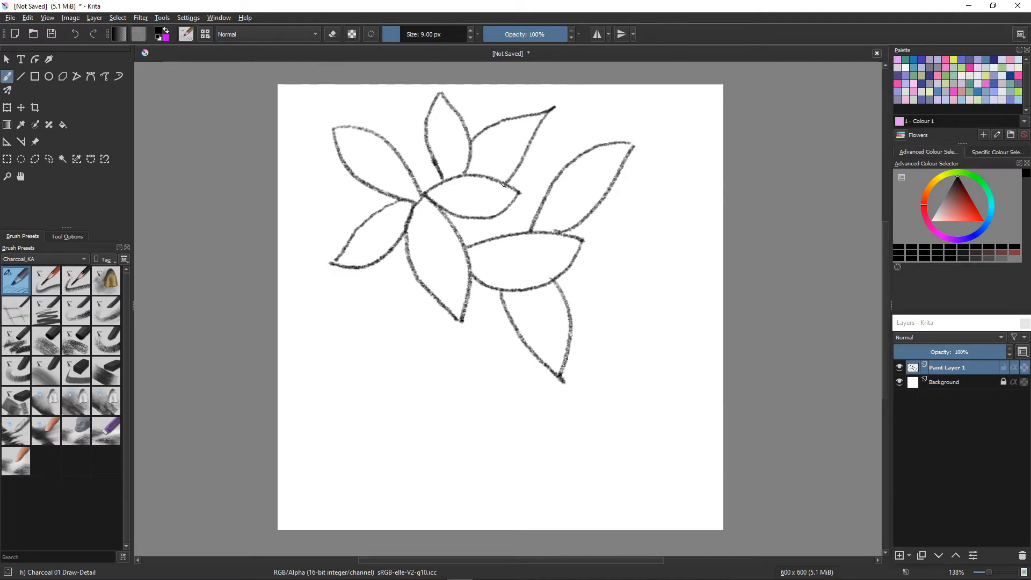
Step: Outline two leaves around the first cluster: one hanging below its two lower leaves and one pointing left between its two left leaves
mouse_move(415, 280)
left_mouse_down()
mouse_move(416, 310)
mouse_move(364, 349)
left_mouse_up()
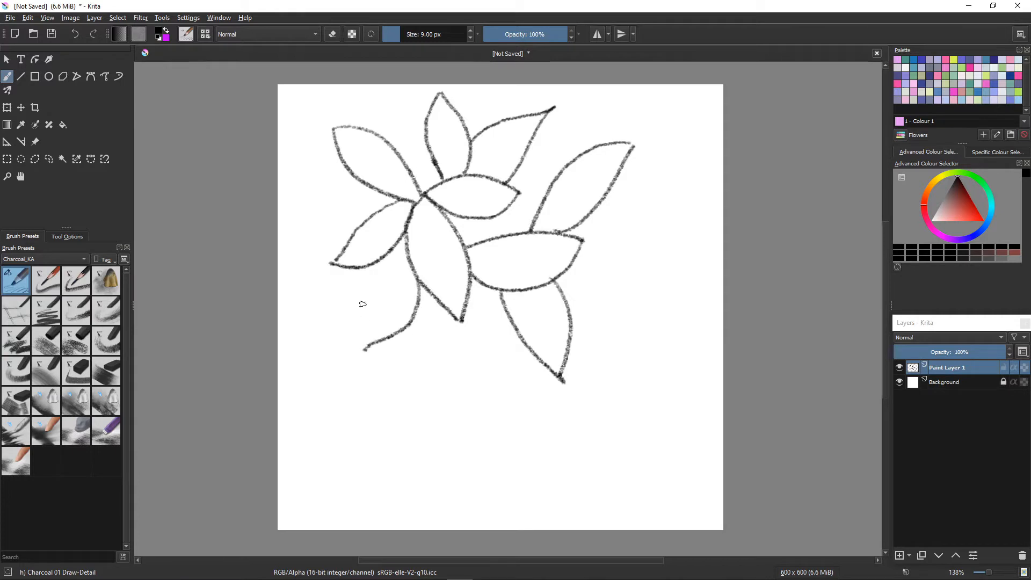
left_click_drag(370, 263, 364, 349)
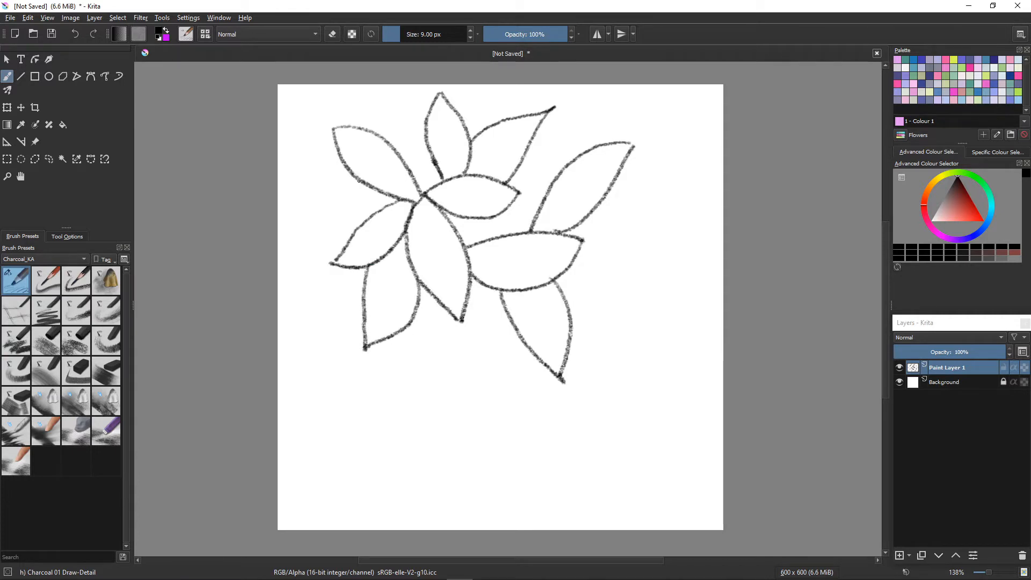
left_click_drag(359, 180, 286, 220)
left_click_drag(352, 235, 286, 220)
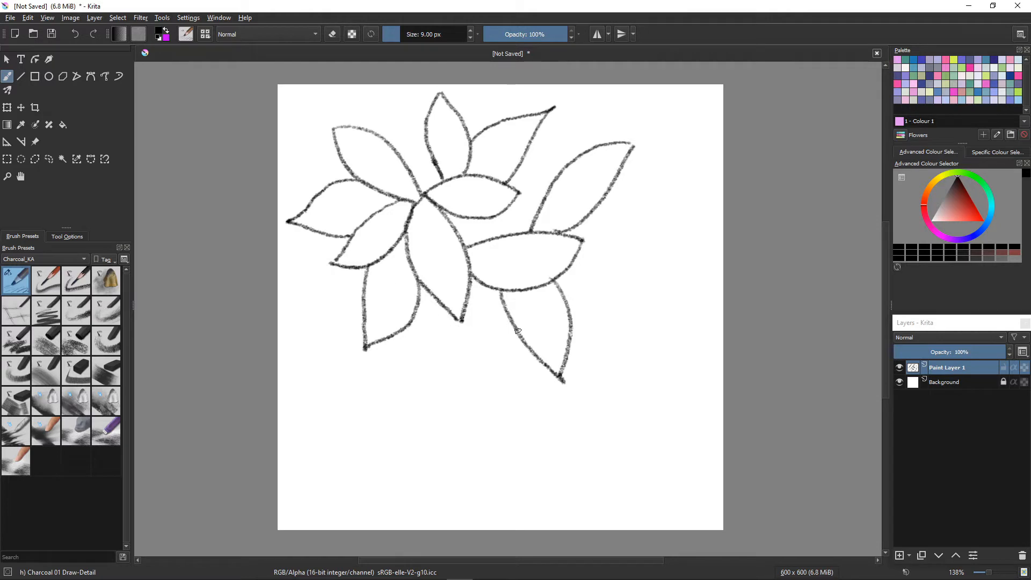
Step: Outline two leaves beneath the cluster, one reaching down-left from the long hanging leaf and one filling the gap beside it
mouse_move(522, 341)
left_mouse_down()
mouse_move(496, 380)
mouse_move(448, 395)
left_mouse_up()
mouse_move(499, 305)
left_mouse_down()
mouse_move(472, 319)
mouse_move(451, 388)
left_mouse_up()
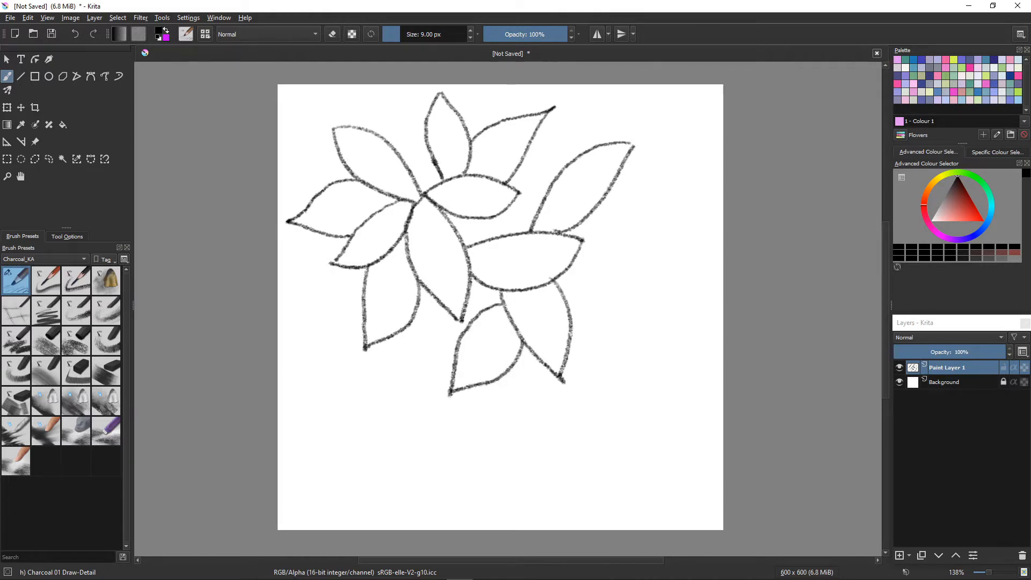
mouse_move(413, 312)
left_mouse_down()
mouse_move(446, 322)
mouse_move(457, 343)
left_mouse_up()
mouse_move(387, 341)
left_mouse_down()
mouse_move(428, 378)
mouse_move(447, 379)
left_mouse_up()
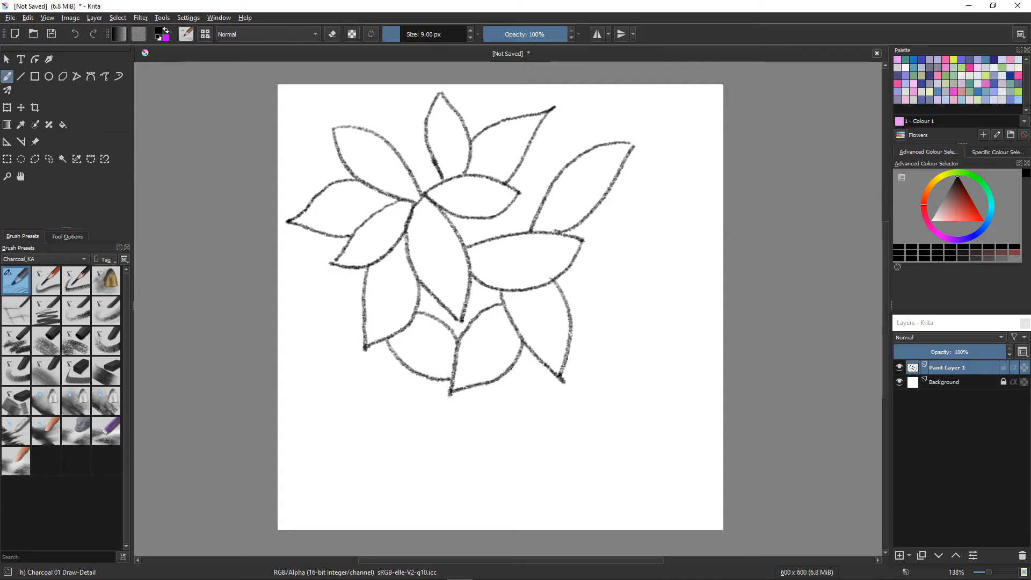
Step: Outline three leaves trailing toward the canvas bottom: one pointing down, a small one to its right and one to its lower left
left_click_drag(511, 369, 533, 462)
mouse_move(482, 383)
left_mouse_down()
mouse_move(483, 400)
mouse_move(533, 462)
left_mouse_up()
mouse_move(545, 424)
left_mouse_down()
mouse_move(593, 436)
mouse_move(609, 456)
mouse_move(568, 473)
mouse_move(537, 456)
left_mouse_up()
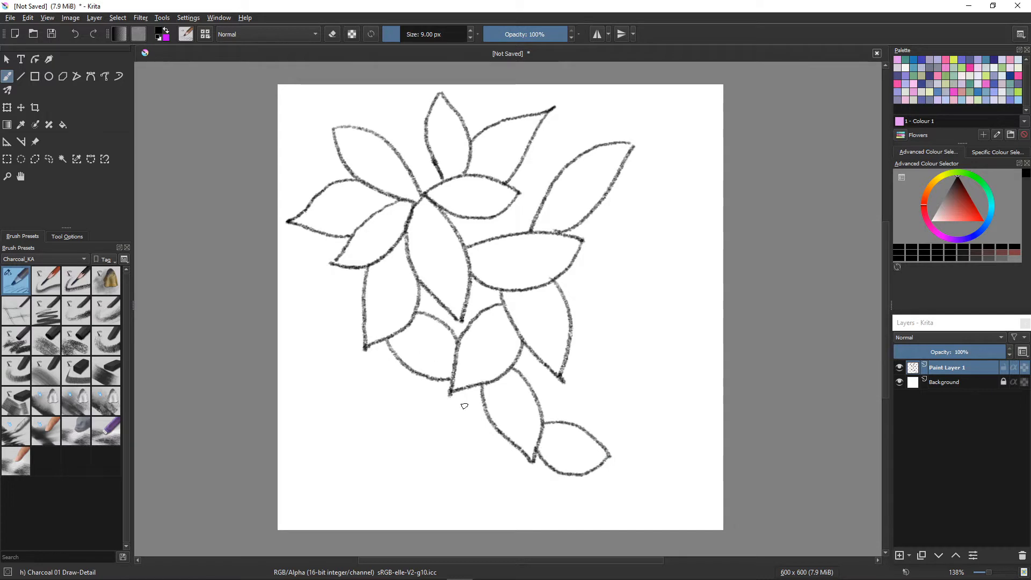
mouse_move(486, 417)
left_mouse_down()
mouse_move(431, 483)
mouse_move(431, 500)
left_mouse_up()
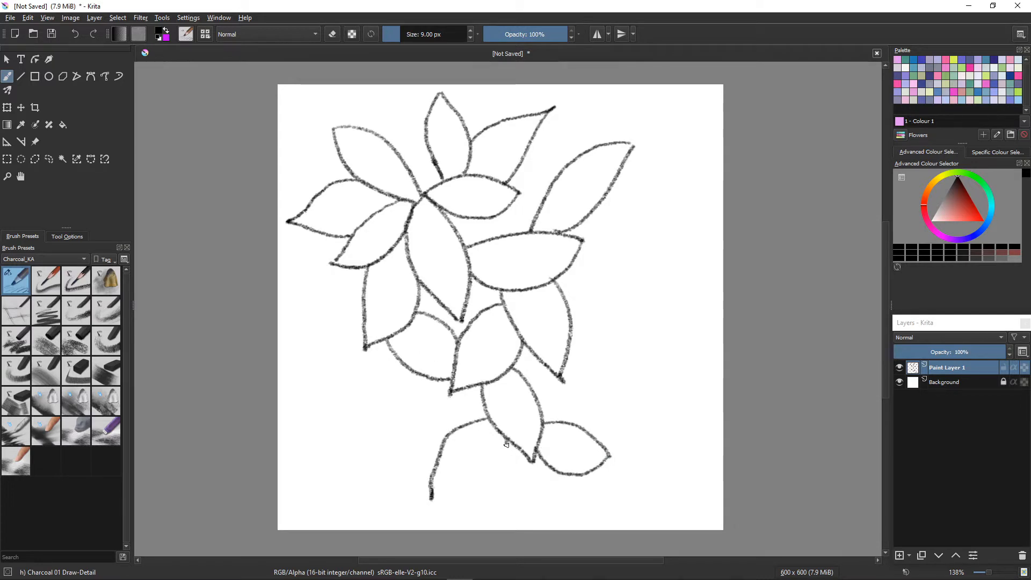
mouse_move(506, 444)
left_mouse_down()
mouse_move(496, 472)
mouse_move(432, 495)
left_mouse_up()
Step: Outline two leaves meeting tip to tip near the canvas's left edge, one rising and one descending toward the lower centre
mouse_move(340, 375)
left_mouse_down()
mouse_move(425, 433)
mouse_move(370, 433)
mouse_move(340, 377)
left_mouse_up()
mouse_move(302, 279)
left_mouse_down()
mouse_move(347, 312)
mouse_move(360, 340)
left_mouse_up()
mouse_move(300, 280)
left_mouse_down()
mouse_move(305, 319)
mouse_move(346, 374)
mouse_move(359, 330)
left_mouse_up()
Step: Outline a lower-right group: a horizontal leaf, one above it, two below it, and a small leaf filling the gap toward the centre
mouse_move(578, 375)
left_mouse_down()
mouse_move(614, 359)
mouse_move(672, 364)
mouse_move(641, 400)
mouse_move(603, 407)
mouse_move(584, 370)
left_mouse_up()
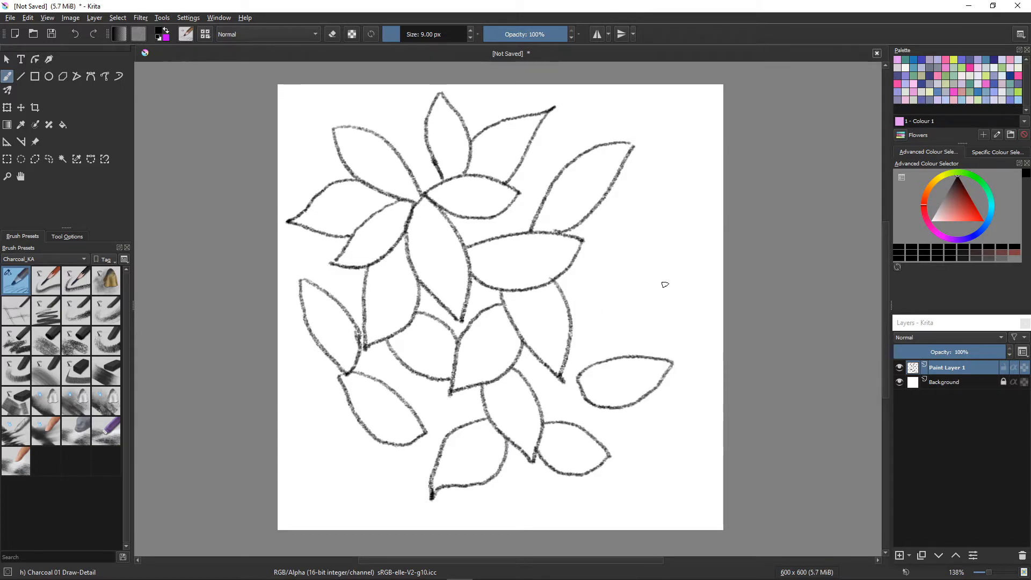
mouse_move(666, 381)
left_mouse_down()
mouse_move(700, 460)
mouse_move(652, 439)
mouse_move(639, 402)
left_mouse_up()
mouse_move(655, 335)
left_mouse_down()
mouse_move(646, 263)
mouse_move(614, 305)
mouse_move(614, 354)
left_mouse_up()
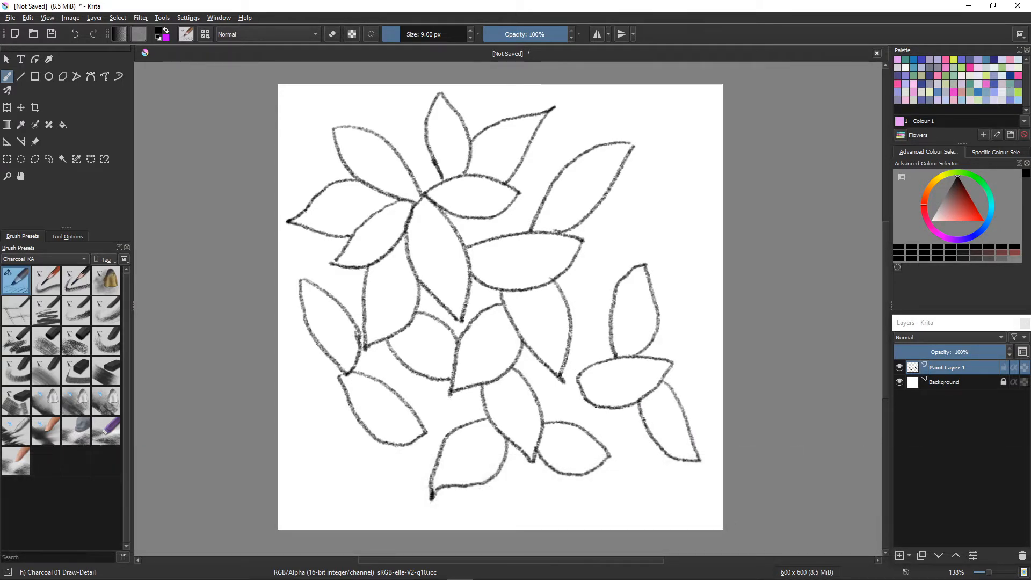
left_click_drag(593, 407, 589, 442)
mouse_move(643, 420)
left_mouse_down()
mouse_move(633, 447)
mouse_move(611, 454)
left_mouse_up()
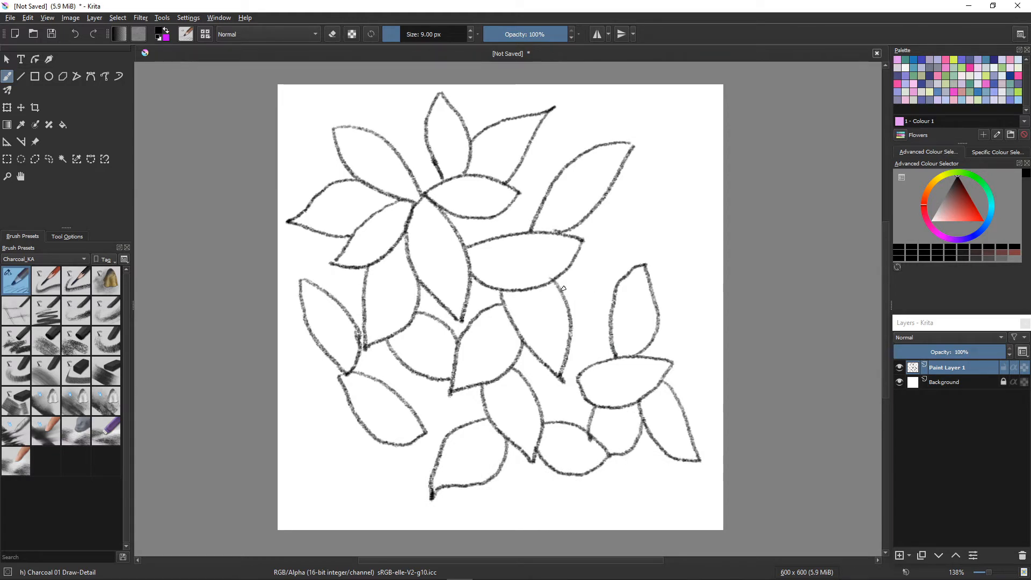
left_click_drag(561, 289, 616, 282)
left_click_drag(613, 323, 571, 329)
Step: Draw branching veins inside the first cluster's upper-left leaf and the two leaves rising at the top of the canvas
mouse_move(416, 200)
left_mouse_down()
mouse_move(355, 142)
mouse_move(402, 183)
mouse_move(352, 157)
left_mouse_up()
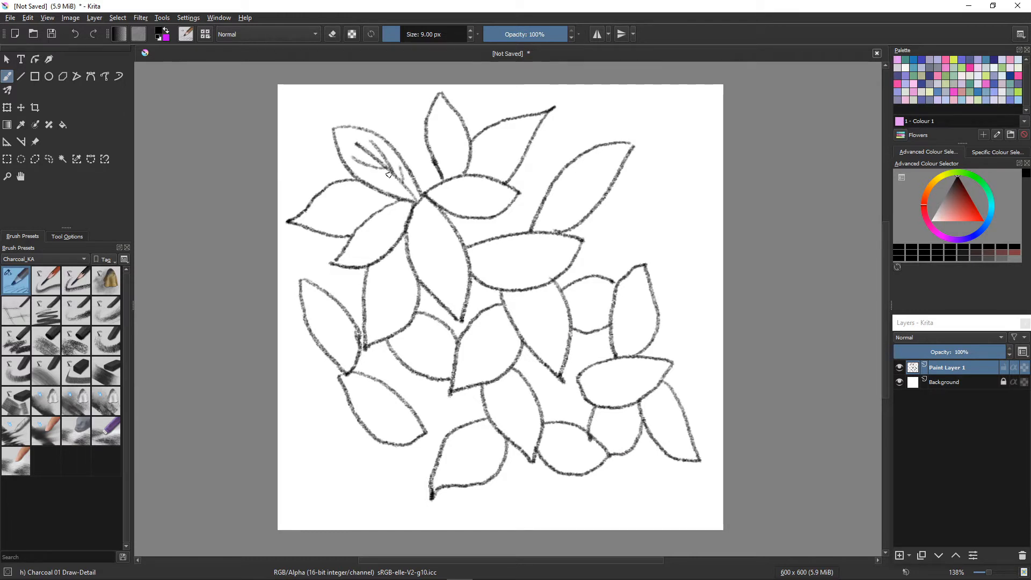
left_click_drag(401, 183, 378, 178)
mouse_move(440, 117)
left_mouse_down()
mouse_move(456, 175)
mouse_move(435, 132)
left_mouse_up()
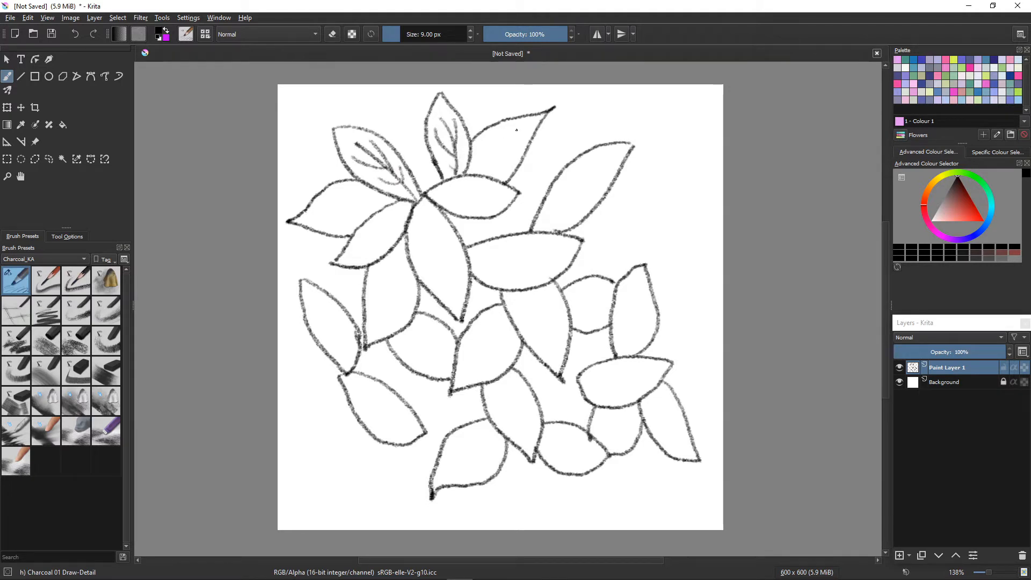
mouse_move(516, 131)
left_mouse_down()
mouse_move(473, 168)
mouse_move(488, 157)
mouse_move(475, 159)
mouse_move(486, 163)
left_mouse_up()
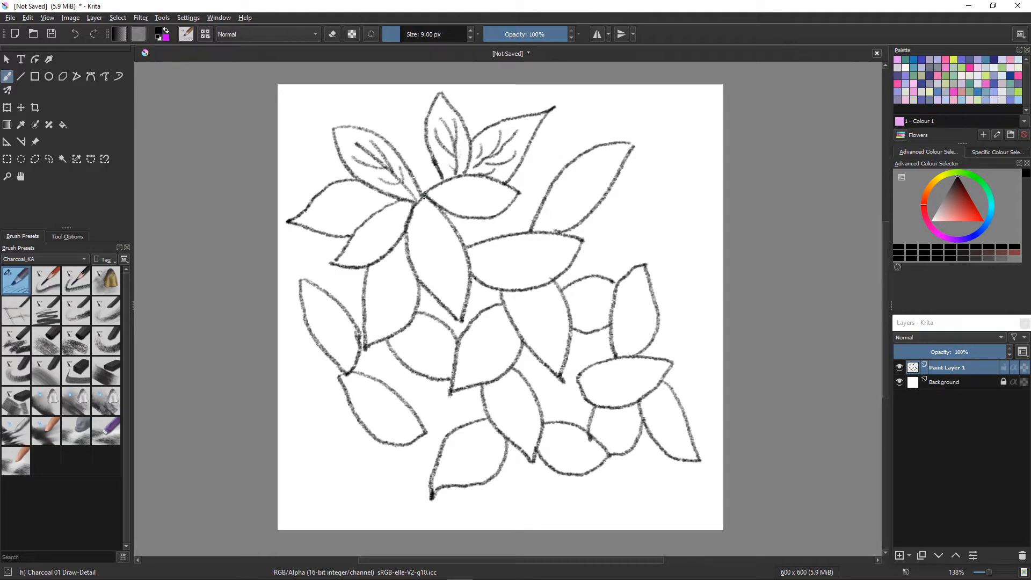
Step: Draw veins inside the first cluster's right-hand, lower and lower-left leaves and the leaf pointing out to the left
mouse_move(426, 193)
left_mouse_down()
mouse_move(480, 200)
mouse_move(494, 186)
mouse_move(467, 199)
mouse_move(449, 271)
left_mouse_up()
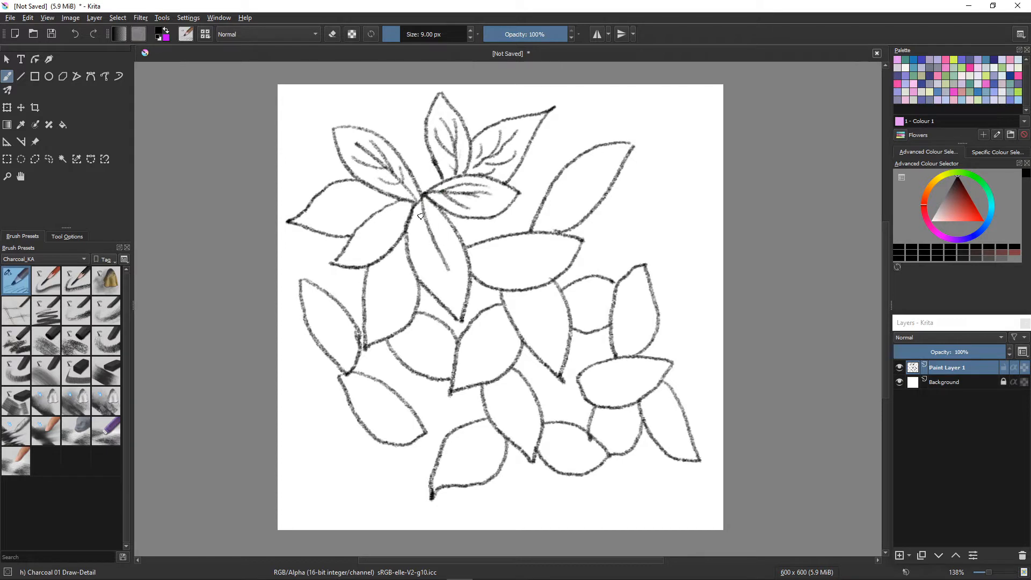
mouse_move(425, 212)
left_mouse_down()
mouse_move(460, 285)
mouse_move(434, 290)
left_mouse_up()
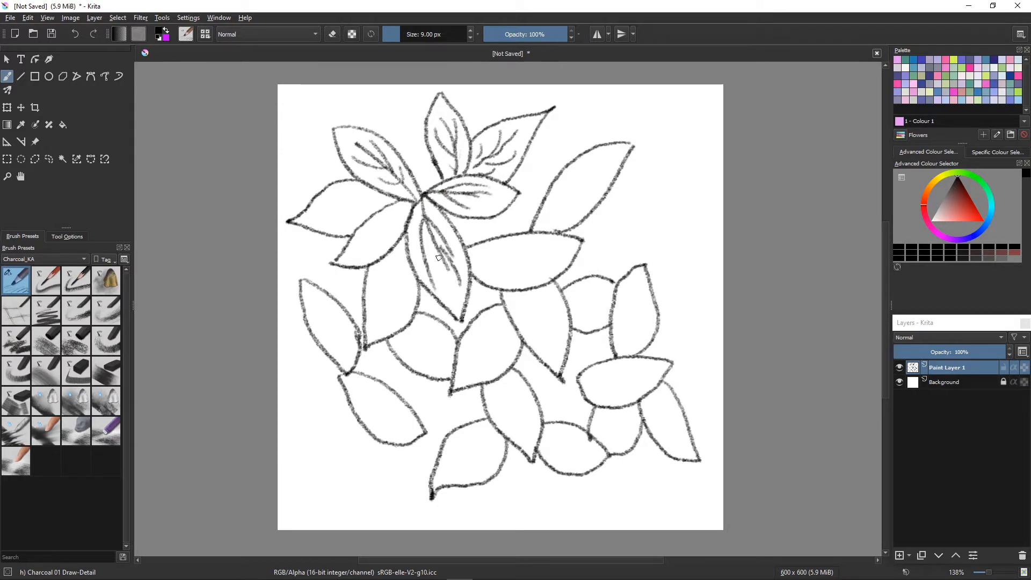
left_click_drag(438, 247, 444, 280)
left_click_drag(407, 205, 373, 254)
mouse_move(398, 210)
left_mouse_down()
mouse_move(385, 237)
mouse_move(352, 255)
mouse_move(327, 212)
mouse_move(325, 220)
mouse_move(337, 200)
left_mouse_up()
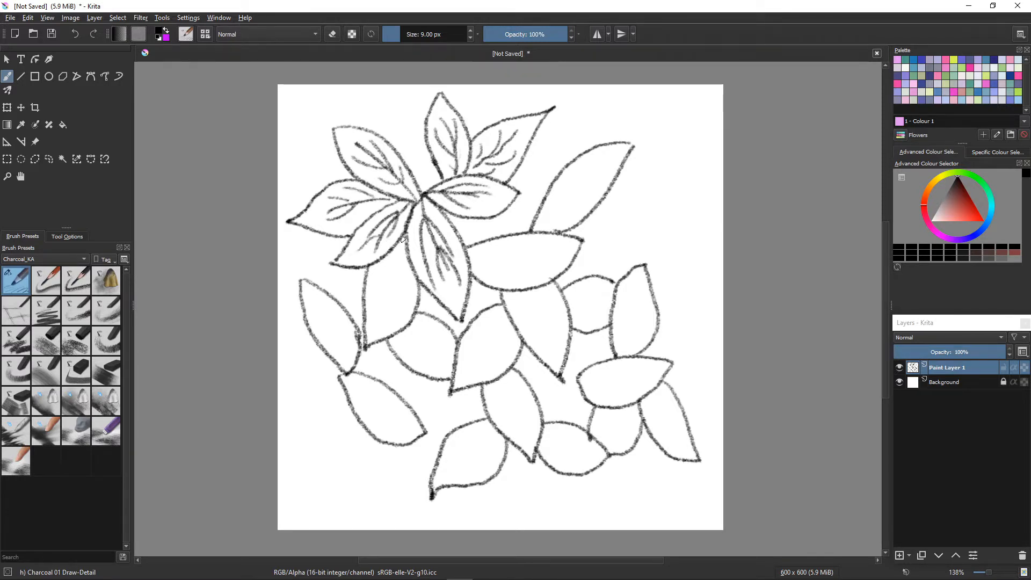
Step: Draw veins inside the leaf hanging below the first cluster and the partly hidden leaf to its lower right
left_click_drag(404, 238, 382, 317)
mouse_move(406, 262)
left_mouse_down()
mouse_move(389, 318)
mouse_move(392, 271)
mouse_move(378, 298)
left_mouse_up()
mouse_move(411, 328)
left_mouse_down()
mouse_move(436, 339)
mouse_move(439, 329)
mouse_move(436, 354)
mouse_move(397, 342)
mouse_move(443, 348)
mouse_move(413, 372)
left_mouse_up()
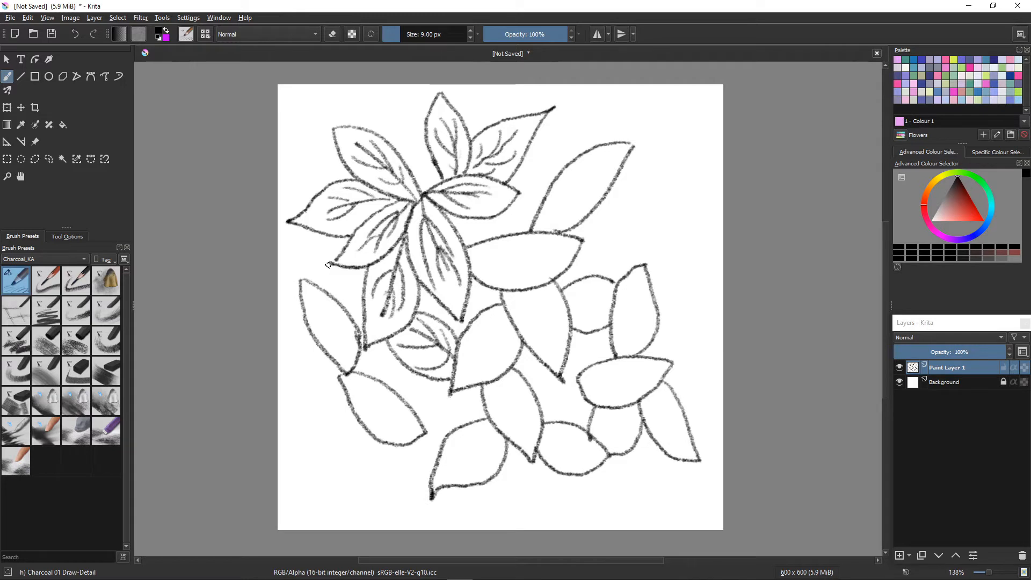
Step: Draw veins inside the two leaves near the canvas's left edge and the lowest leaf at the bottom
mouse_move(314, 298)
left_mouse_down()
mouse_move(331, 312)
mouse_move(352, 360)
left_mouse_up()
left_click_drag(340, 316, 352, 353)
mouse_move(306, 307)
left_mouse_down()
mouse_move(346, 343)
mouse_move(321, 336)
mouse_move(349, 378)
mouse_move(406, 426)
left_mouse_up()
mouse_move(373, 381)
left_mouse_down()
mouse_move(412, 429)
mouse_move(369, 426)
mouse_move(355, 404)
left_mouse_up()
mouse_move(496, 428)
left_mouse_down()
mouse_move(451, 464)
mouse_move(467, 473)
mouse_move(461, 467)
left_mouse_up()
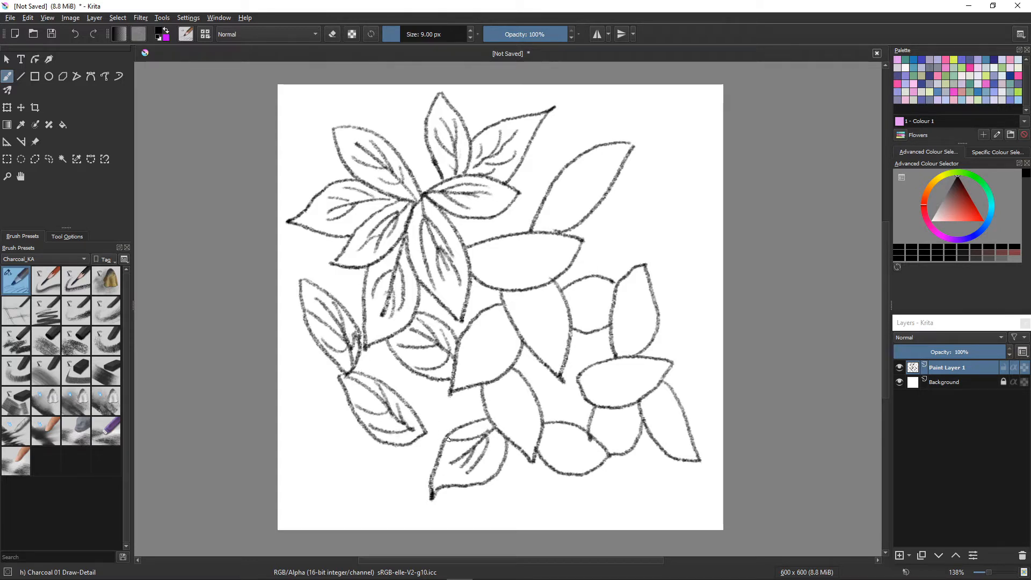
Step: Draw veins inside the central down-left leaf, the leaf trailing below it and the small leaf beside that one
mouse_move(506, 322)
left_mouse_down()
mouse_move(476, 363)
mouse_move(492, 362)
mouse_move(485, 358)
left_mouse_up()
mouse_move(494, 331)
left_mouse_down()
mouse_move(463, 352)
mouse_move(529, 442)
left_mouse_up()
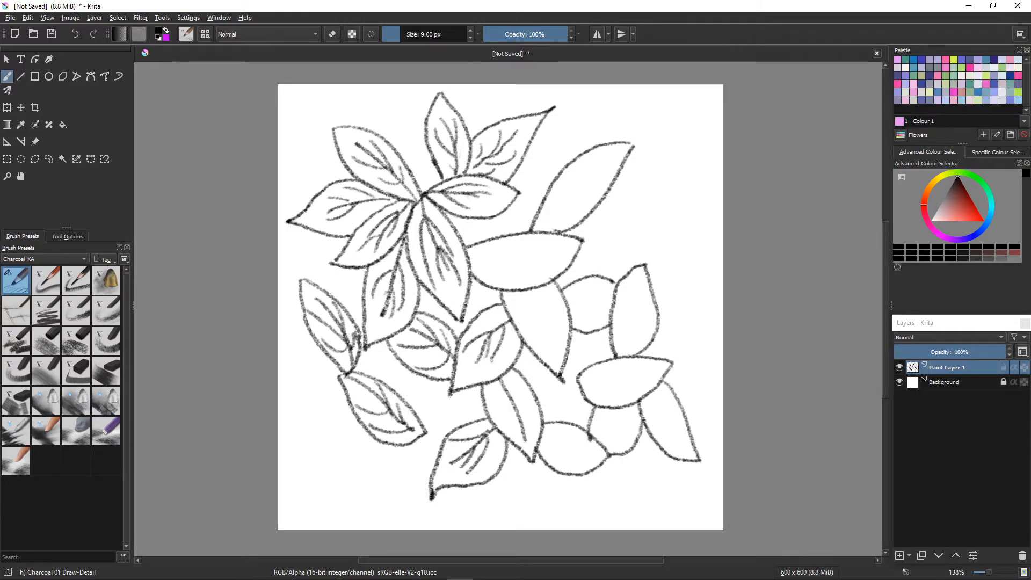
mouse_move(506, 387)
left_mouse_down()
mouse_move(534, 419)
mouse_move(510, 401)
mouse_move(515, 430)
mouse_move(590, 454)
mouse_move(555, 432)
mouse_move(577, 429)
left_mouse_up()
mouse_move(559, 447)
left_mouse_down()
mouse_move(541, 438)
mouse_move(557, 453)
mouse_move(556, 437)
mouse_move(575, 453)
left_mouse_up()
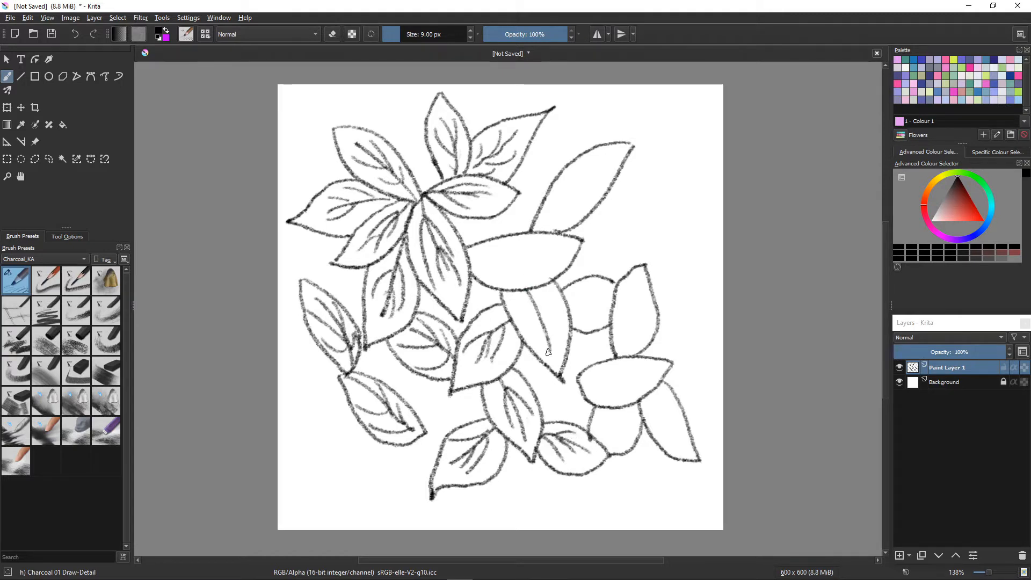
Step: Draw veins inside the long hanging leaf right of centre, the horizontal leaf above it and the tall upper-right leaf
mouse_move(526, 294)
left_mouse_down()
mouse_move(549, 353)
mouse_move(553, 324)
left_mouse_up()
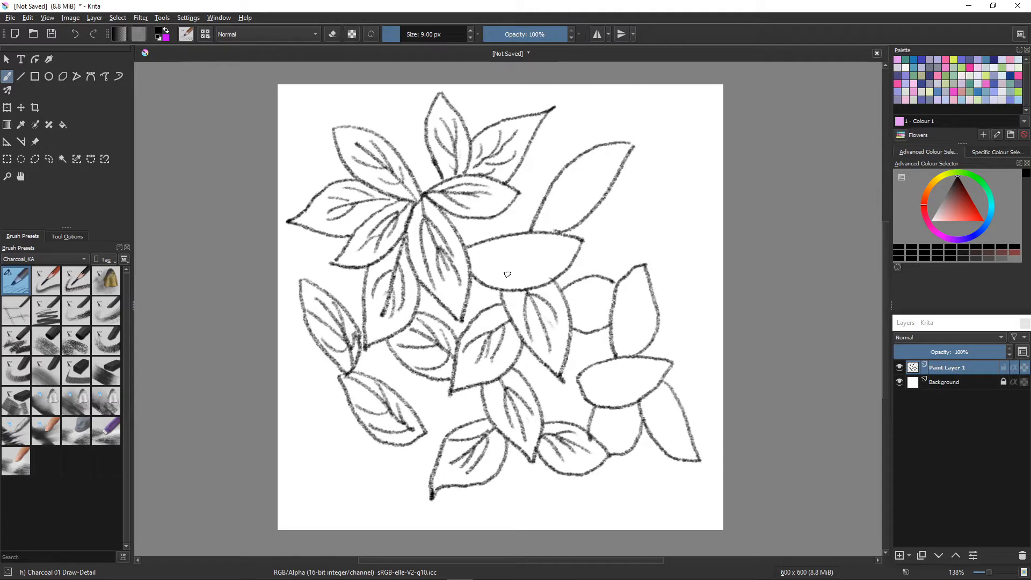
left_click_drag(549, 251, 460, 257)
left_click_drag(529, 247, 483, 262)
left_click_drag(550, 269, 495, 261)
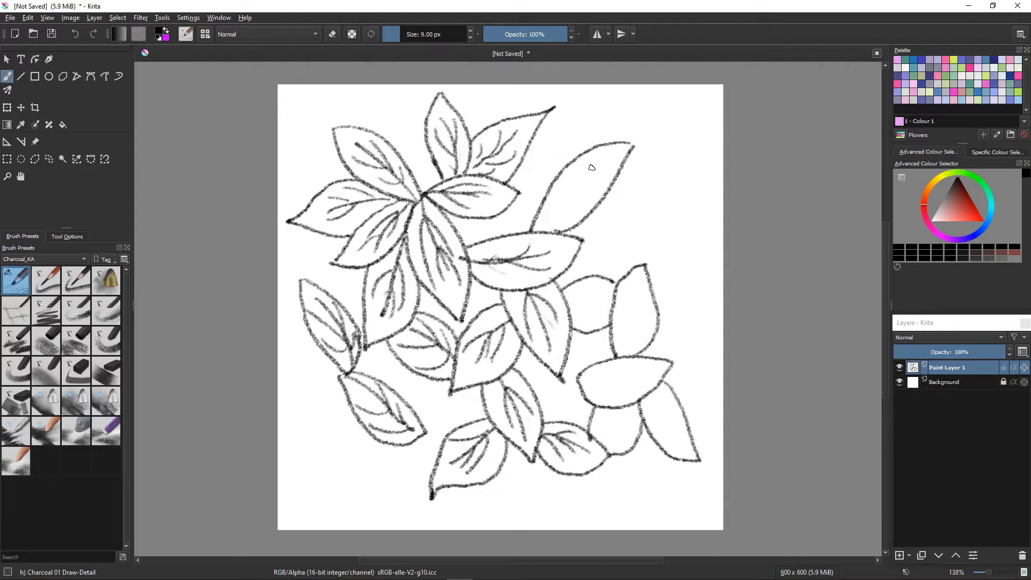
left_click_drag(599, 166, 549, 229)
left_click_drag(599, 174, 555, 227)
left_click_drag(582, 164, 561, 208)
left_click_drag(564, 181, 552, 228)
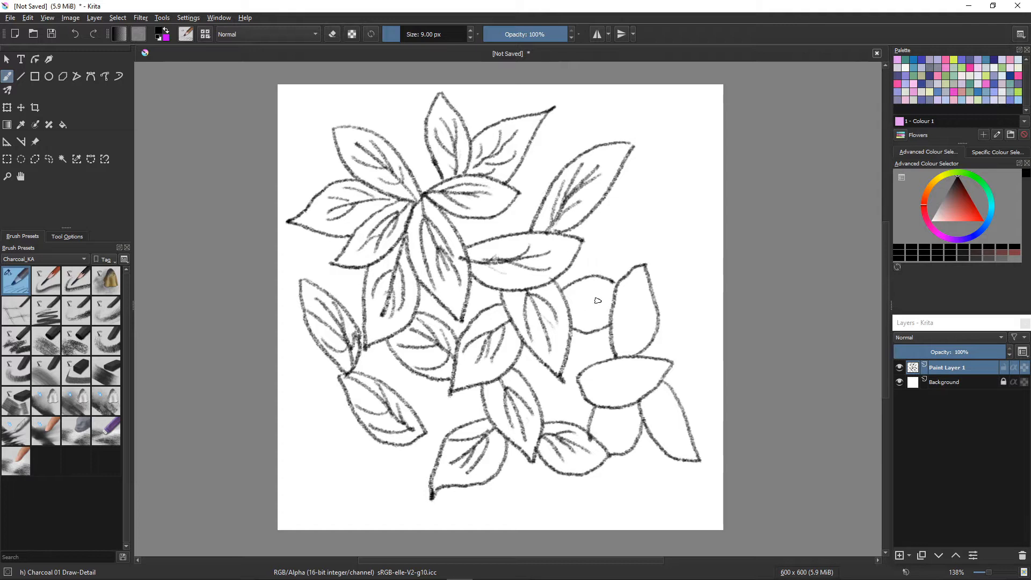
Step: Draw veins inside all five leaves of the lower-right group, including the small gap-filling leaf
mouse_move(606, 296)
left_mouse_down()
mouse_move(570, 302)
mouse_move(572, 313)
left_mouse_up()
left_click_drag(605, 282, 572, 300)
mouse_move(633, 285)
left_mouse_down()
mouse_move(624, 353)
mouse_move(630, 336)
mouse_move(577, 385)
mouse_move(600, 383)
mouse_move(592, 390)
mouse_move(603, 447)
left_mouse_up()
left_click_drag(630, 414, 609, 439)
left_click_drag(622, 431, 605, 441)
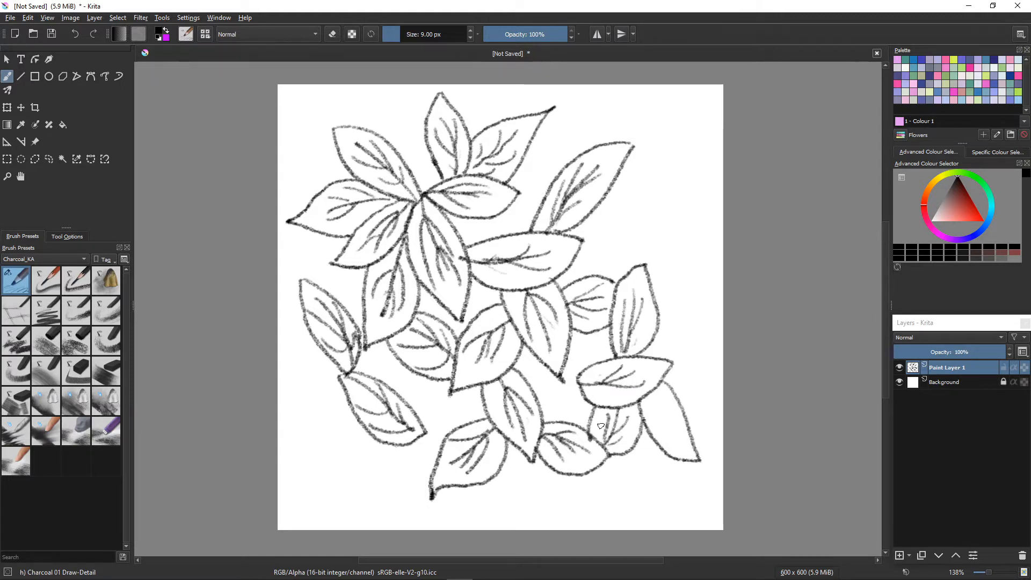
left_click_drag(652, 394, 664, 412)
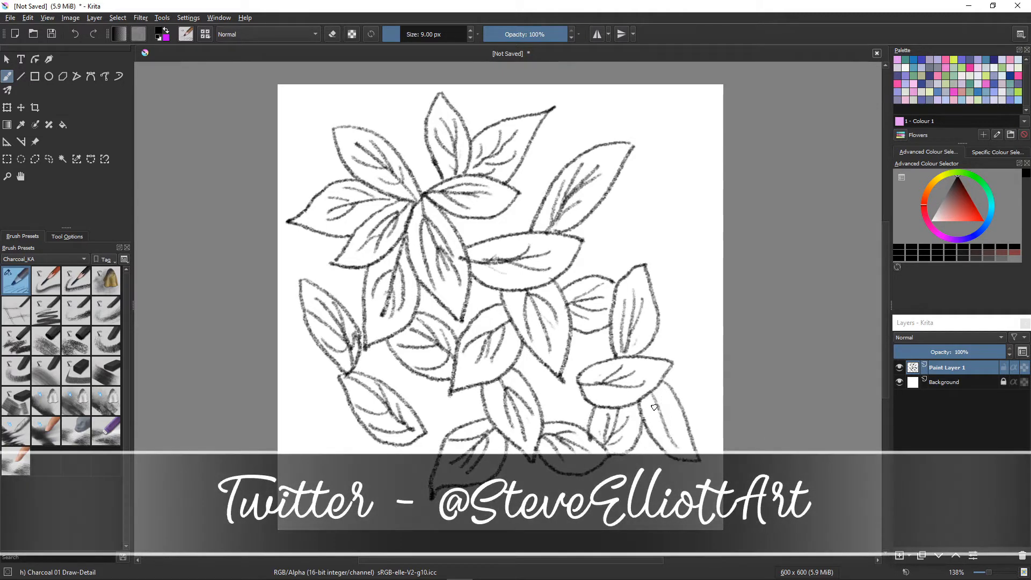
mouse_move(683, 425)
left_mouse_down()
mouse_move(653, 401)
mouse_move(671, 447)
left_mouse_up()
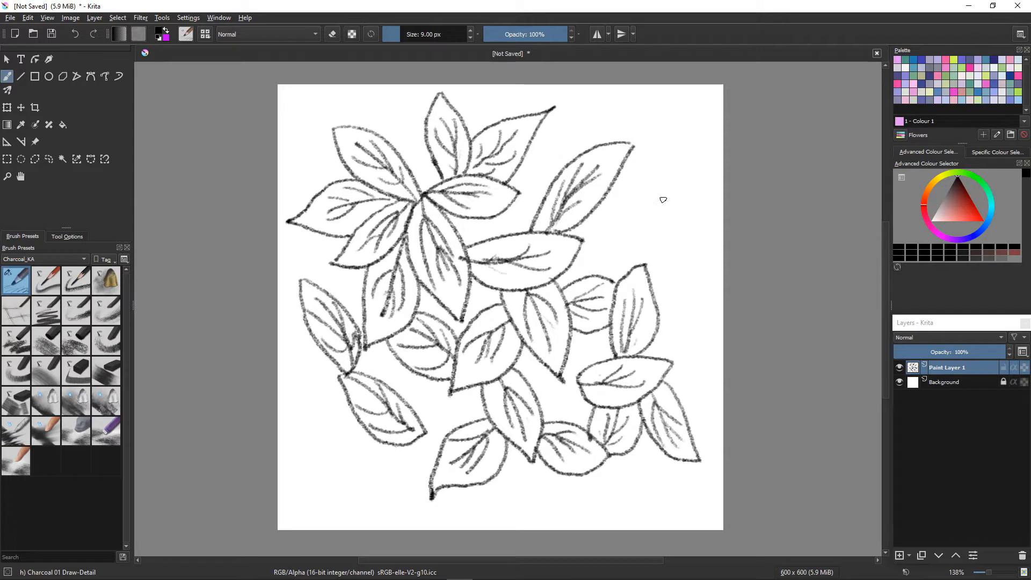
Step: Add two veined leaves beside the tall upper-right leaf, one pointing right and one below, dismissing the Express Menu that interrupts
mouse_move(697, 203)
left_mouse_down()
mouse_move(671, 185)
mouse_move(633, 177)
mouse_move(611, 185)
left_mouse_up()
mouse_move(695, 202)
left_mouse_down()
mouse_move(636, 225)
mouse_move(605, 197)
mouse_move(673, 204)
mouse_move(619, 189)
mouse_move(662, 211)
mouse_move(619, 204)
mouse_move(635, 261)
mouse_move(622, 277)
left_mouse_up()
right_click(611, 209)
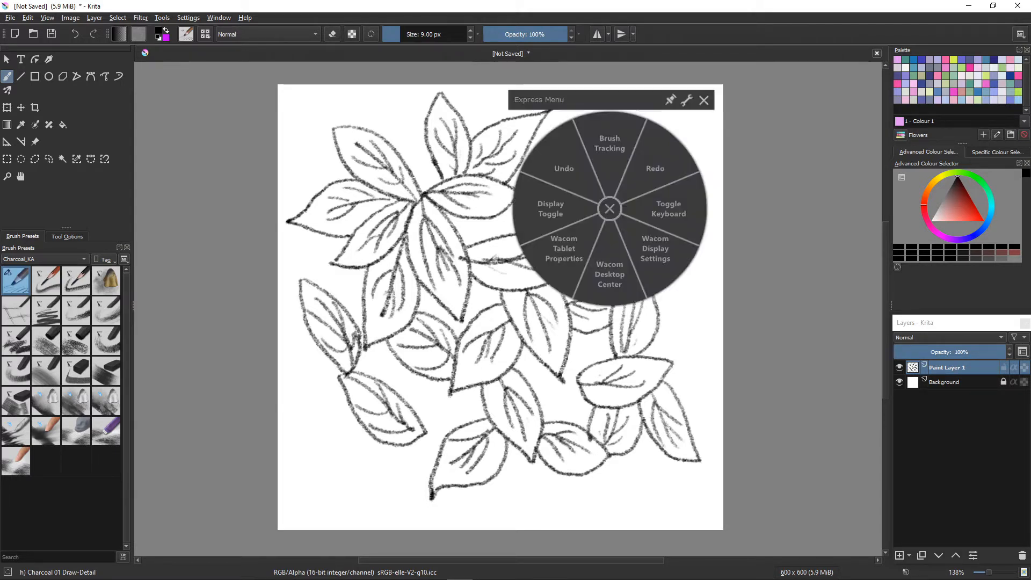
left_click(609, 209)
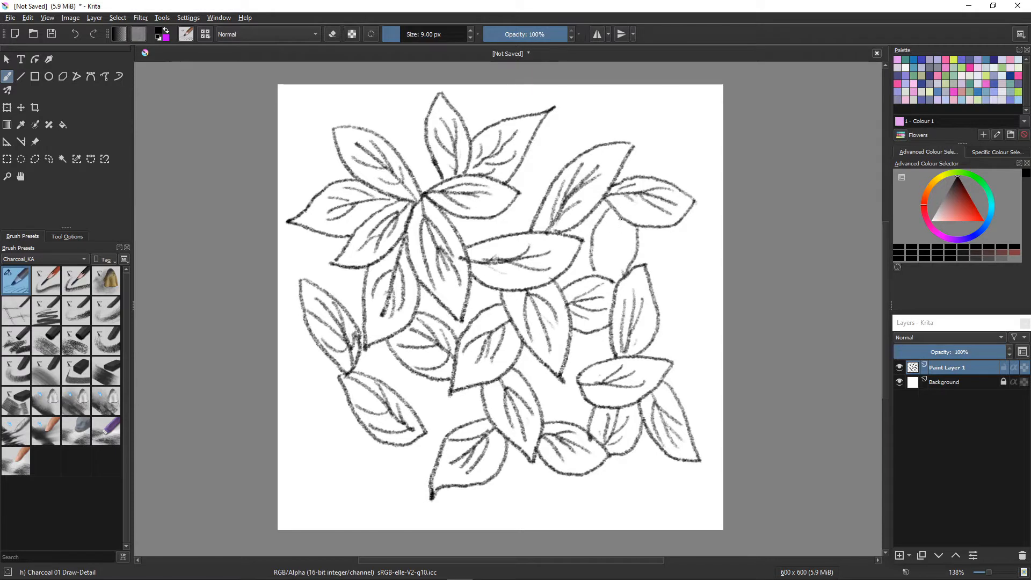
mouse_move(620, 217)
left_mouse_down()
mouse_move(607, 274)
mouse_move(600, 230)
mouse_move(607, 262)
left_mouse_up()
left_click_drag(594, 241, 606, 274)
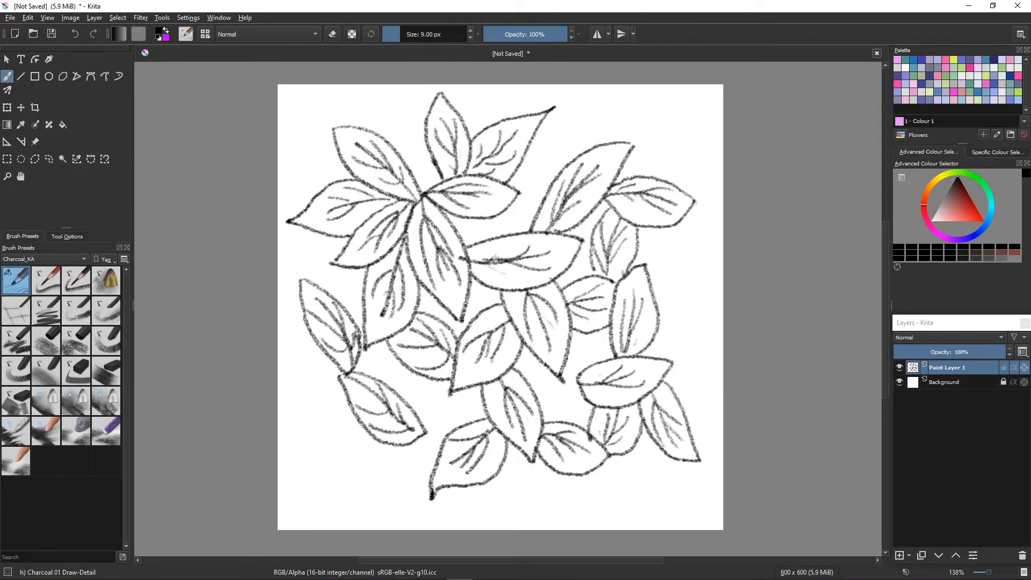
Step: Turn on Wrap Around Mode and inspect how the leaf drawing repeats as a tiled pattern
key("alt+v")
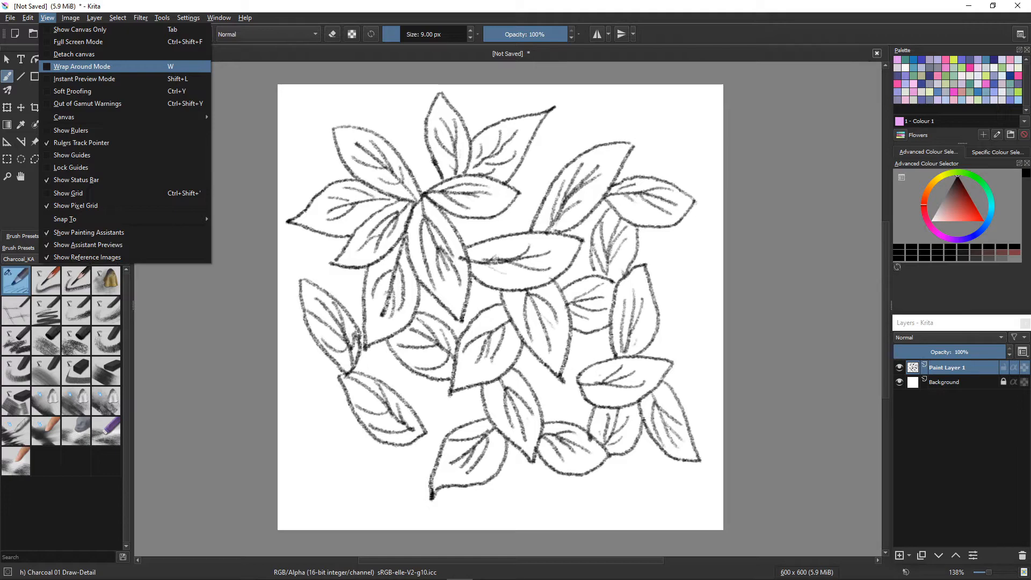
key("Return")
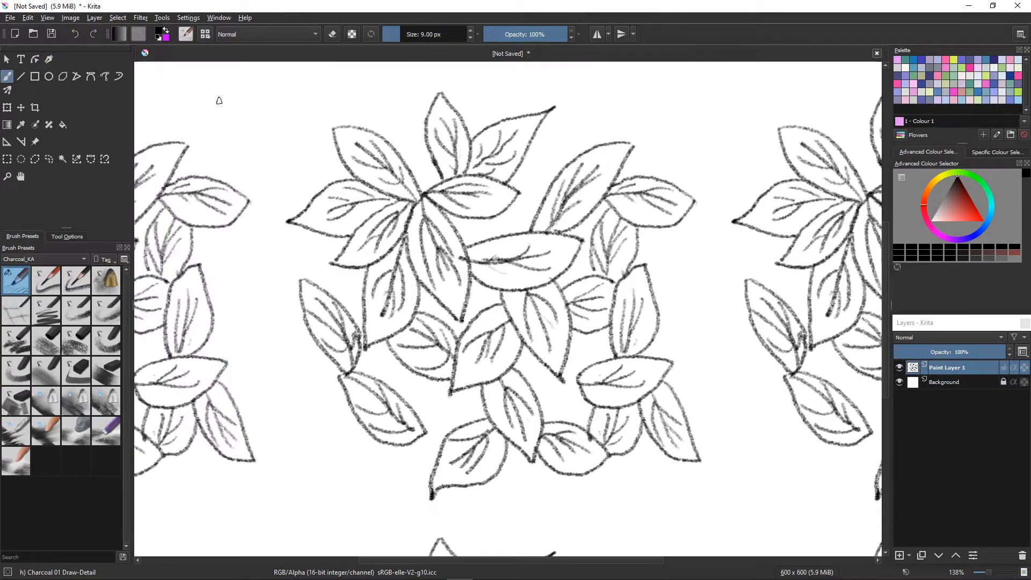
scroll(508, 309, "down", 4)
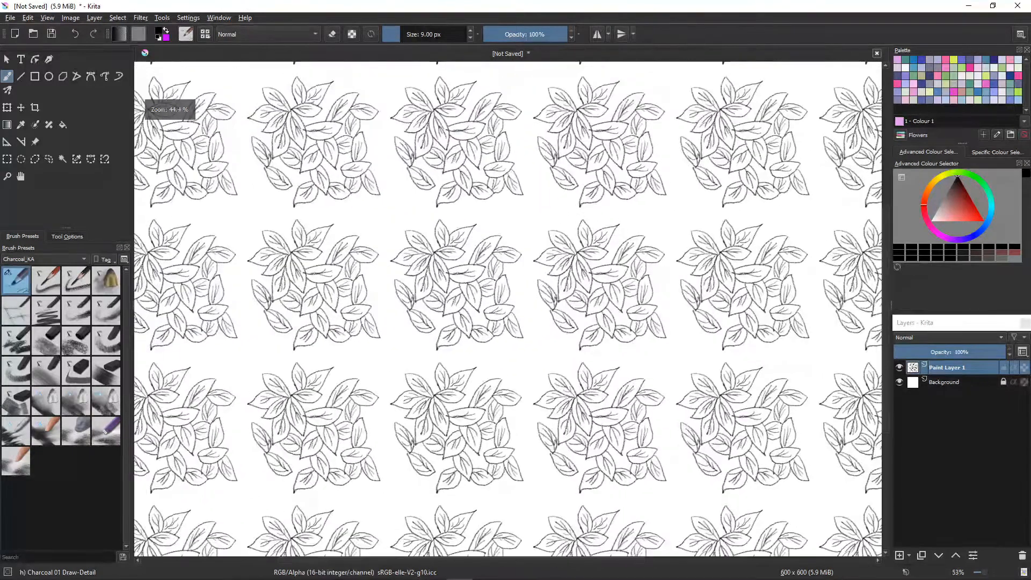
left_click_drag(508, 301, 483, 304)
scroll(508, 309, "down", 2)
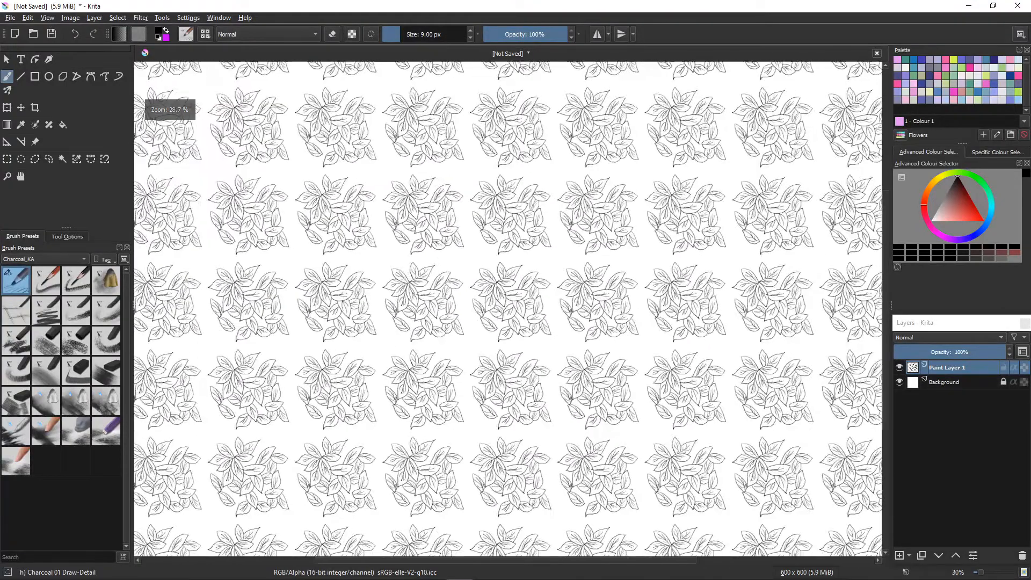
scroll(508, 309, "up", 3)
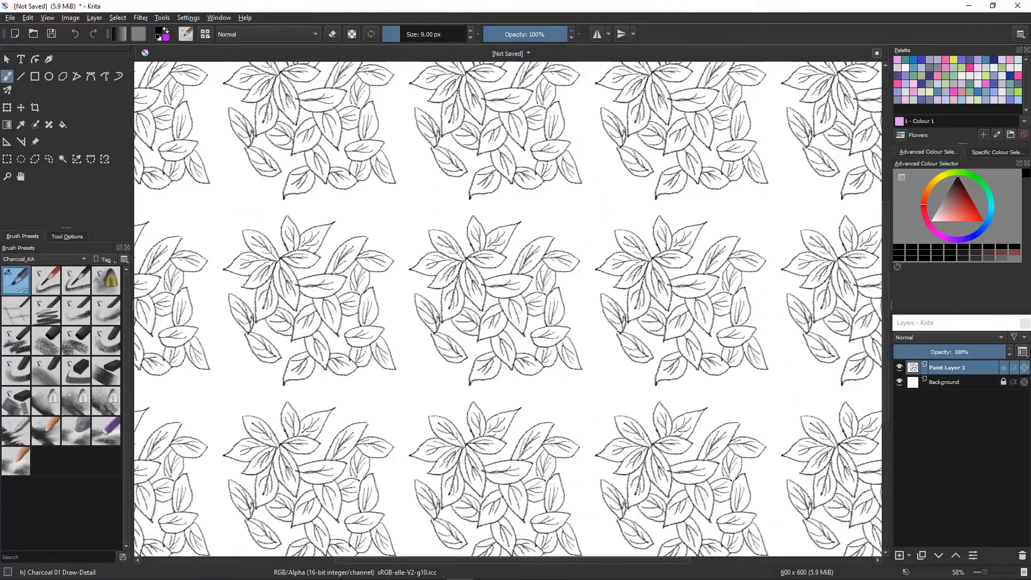
scroll(508, 310, "up", 3)
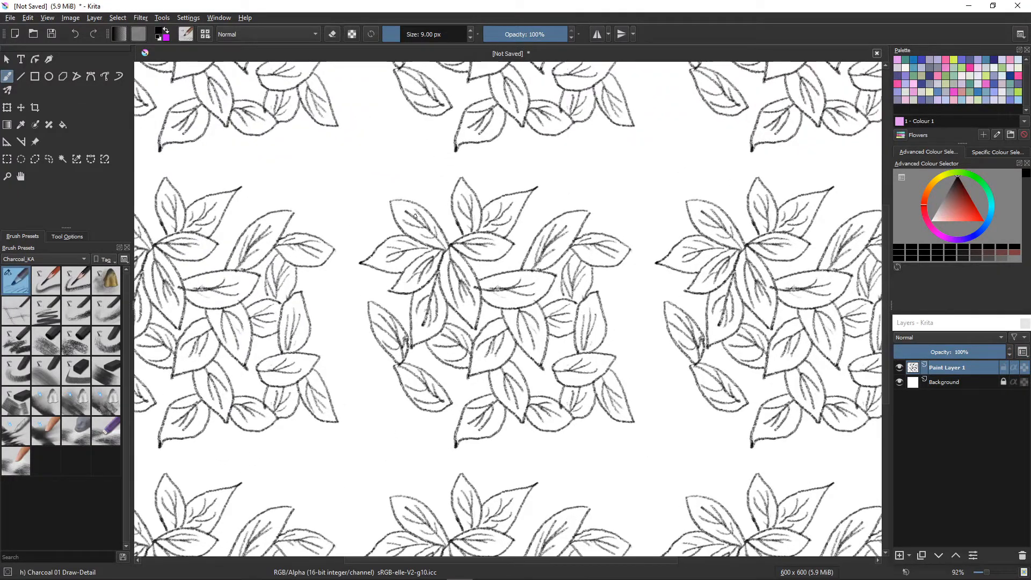
Step: Switch Wrap Around Mode off, on and off again to compare the single canvas with its tiled repeat
left_click(48, 18)
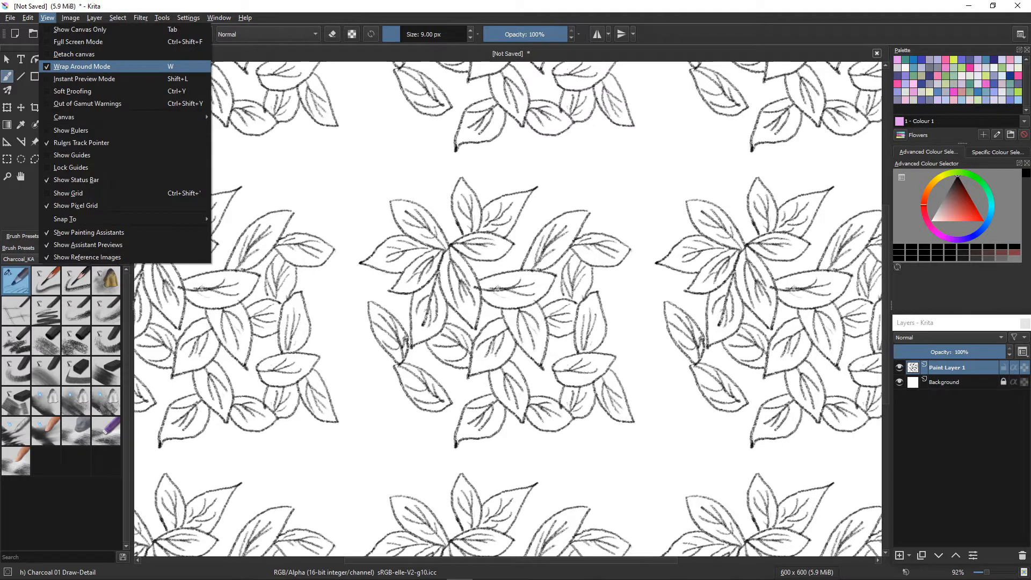
key("Return")
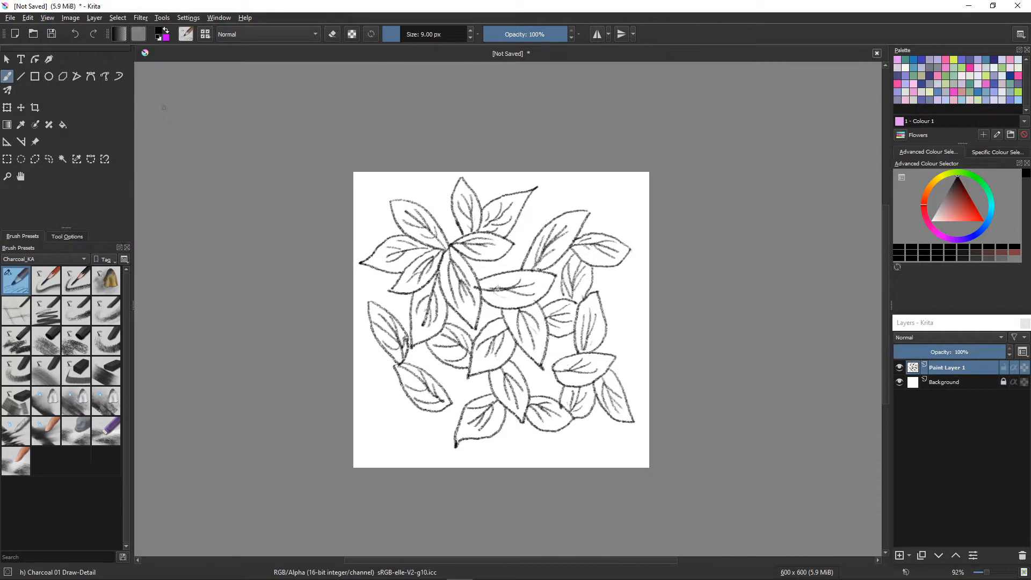
key("alt+v")
key("Down")
key("Down")
key("Down")
key("Down")
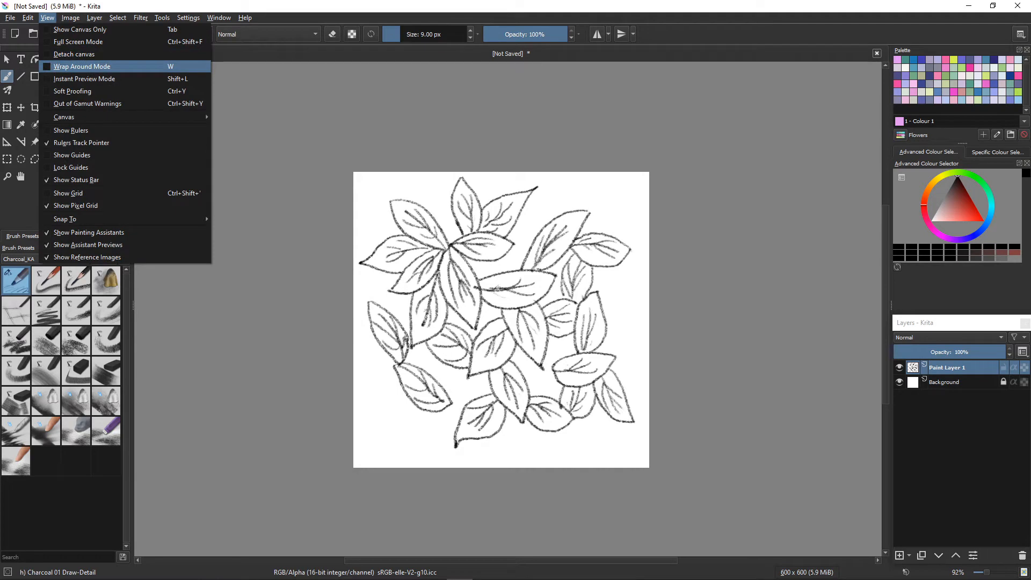
key("Return")
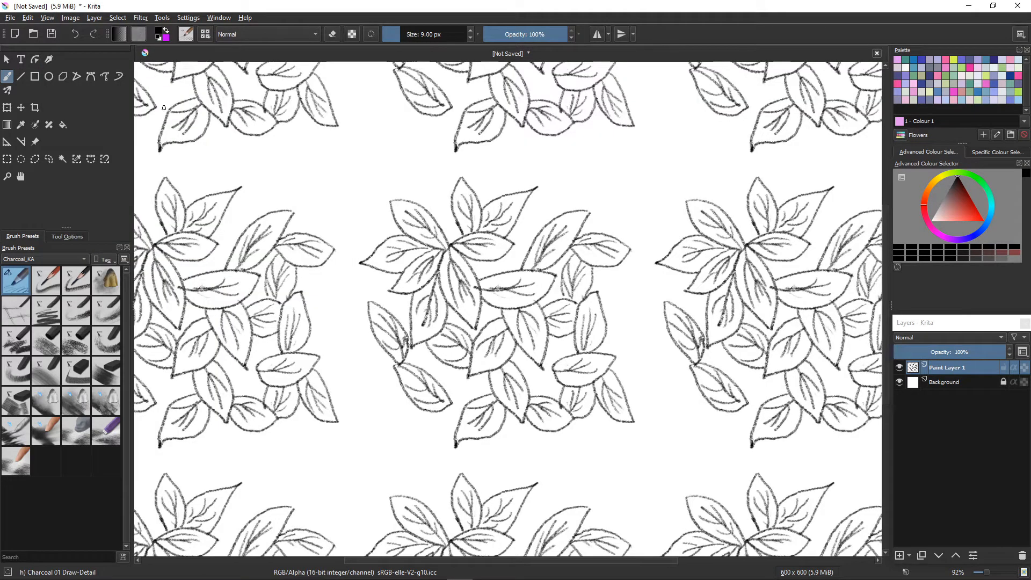
key("w")
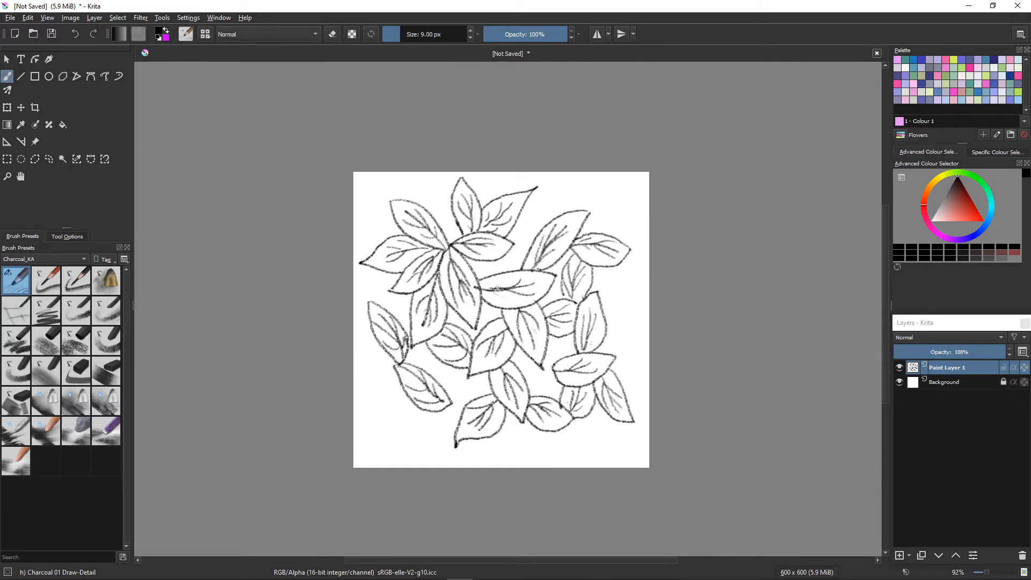
Step: Search Krita's keyboard shortcut settings for "wrap", inspect the Wrap Around Mode shortcut, and close the settings without changes
left_click(188, 17)
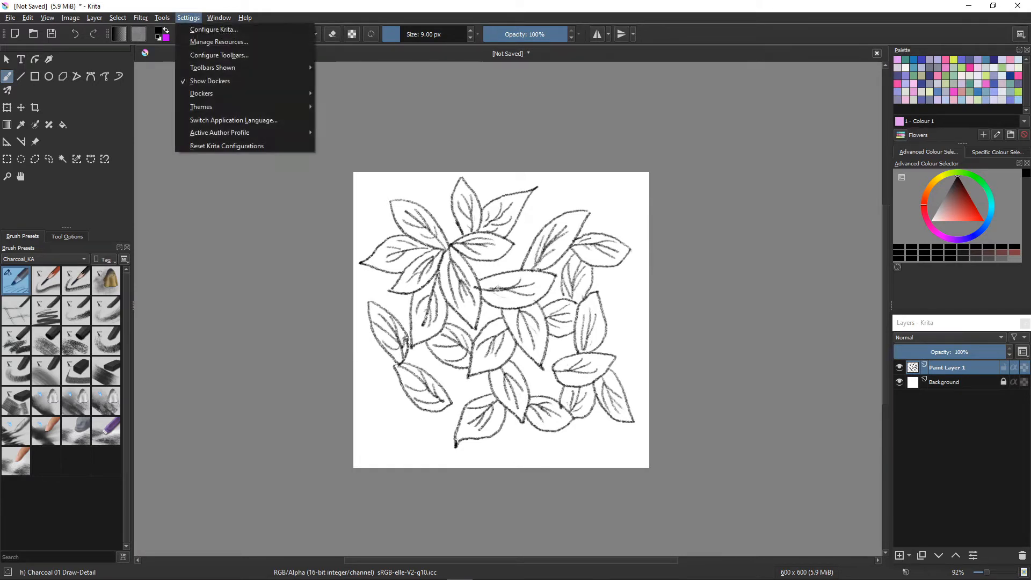
key("Down")
key("Return")
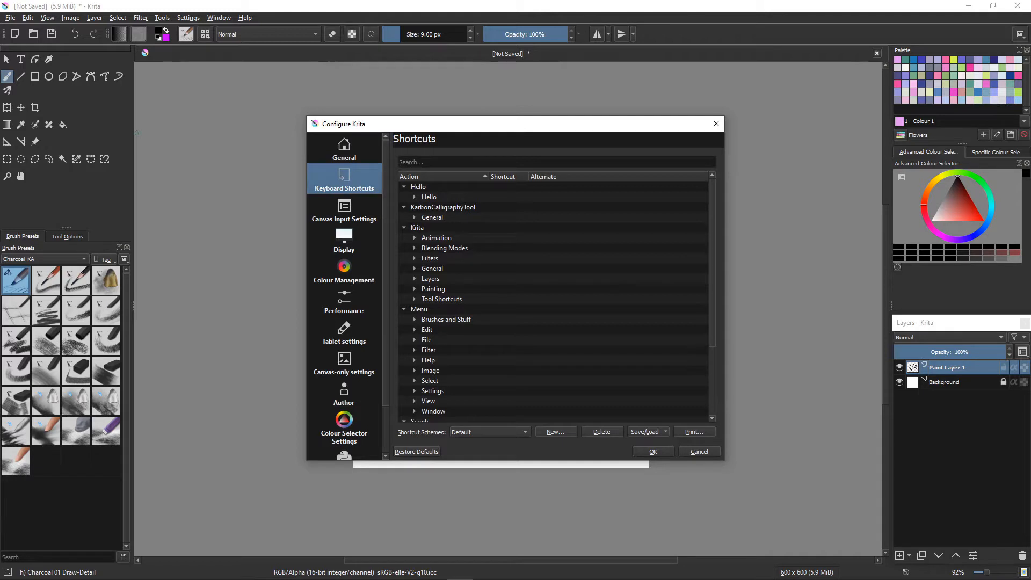
left_click(556, 162)
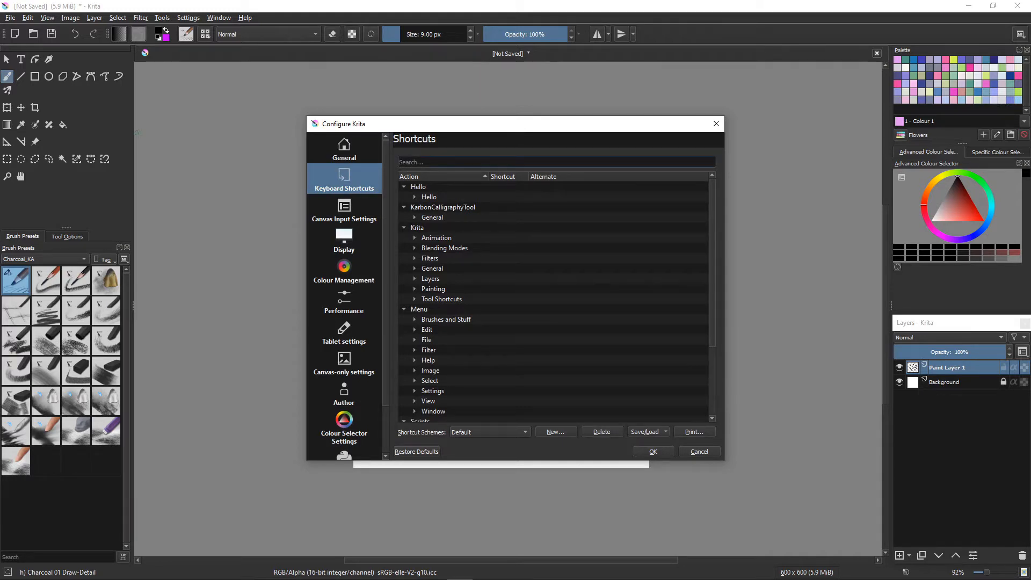
type("wrap")
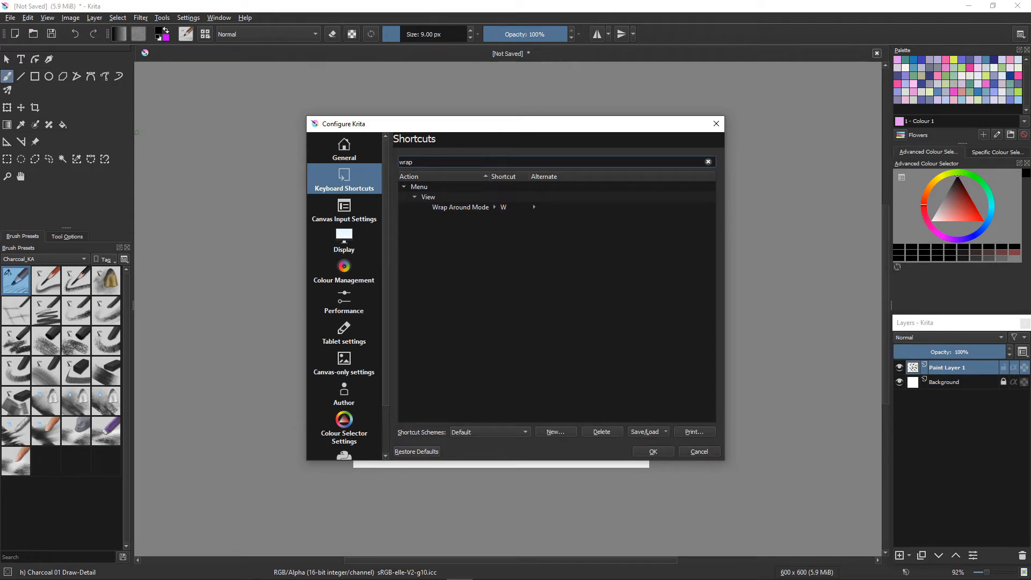
left_click(504, 207)
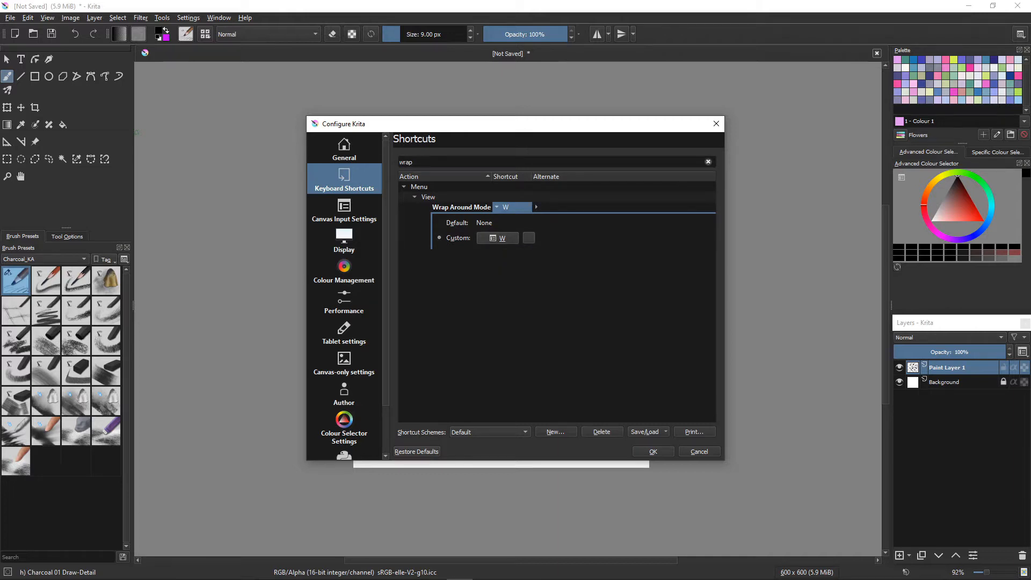
key("Escape")
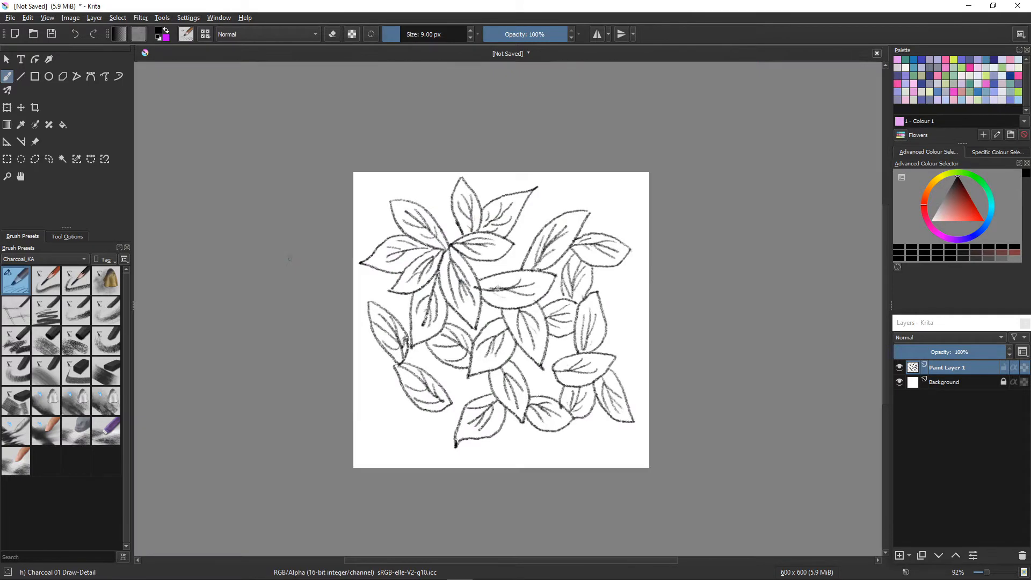
Step: Turn on Wrap Around Mode and draw two veined leaves above the flower-like cluster, on either side of its topmost leaf
key("w")
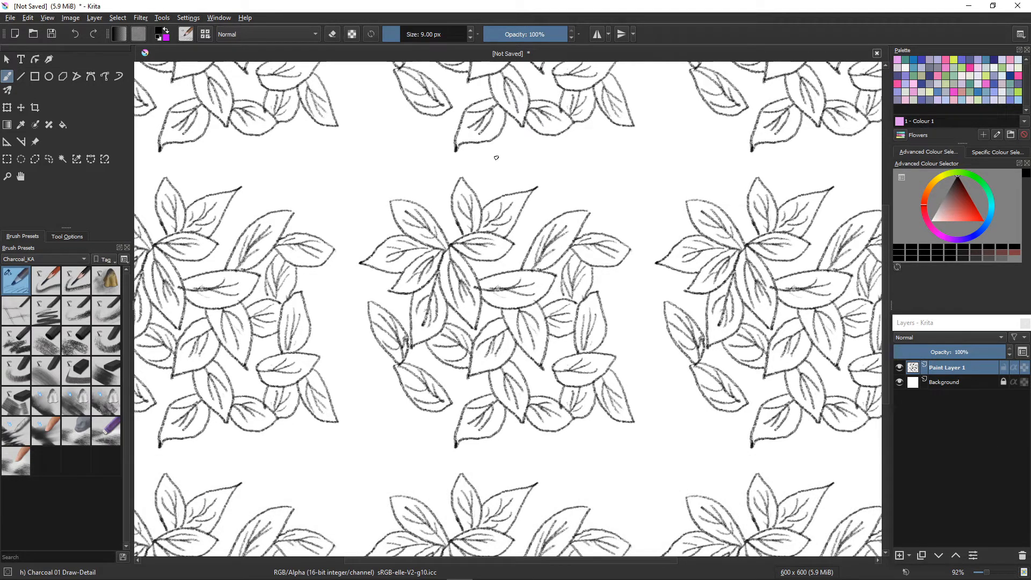
left_click_drag(494, 137, 509, 191)
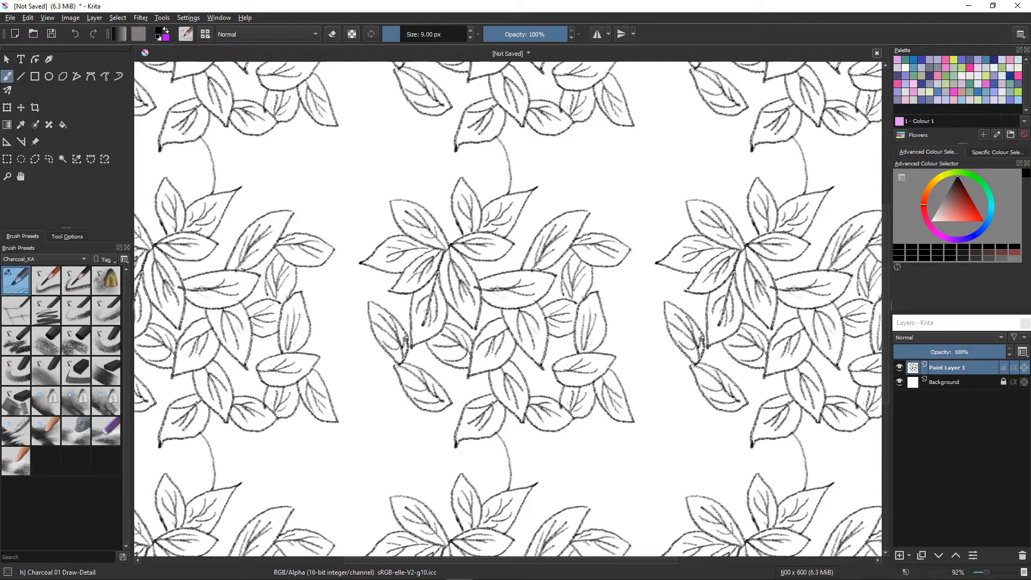
left_click_drag(468, 147, 474, 189)
mouse_move(486, 141)
left_mouse_down()
mouse_move(494, 200)
mouse_move(491, 171)
mouse_move(412, 141)
mouse_move(420, 203)
left_mouse_up()
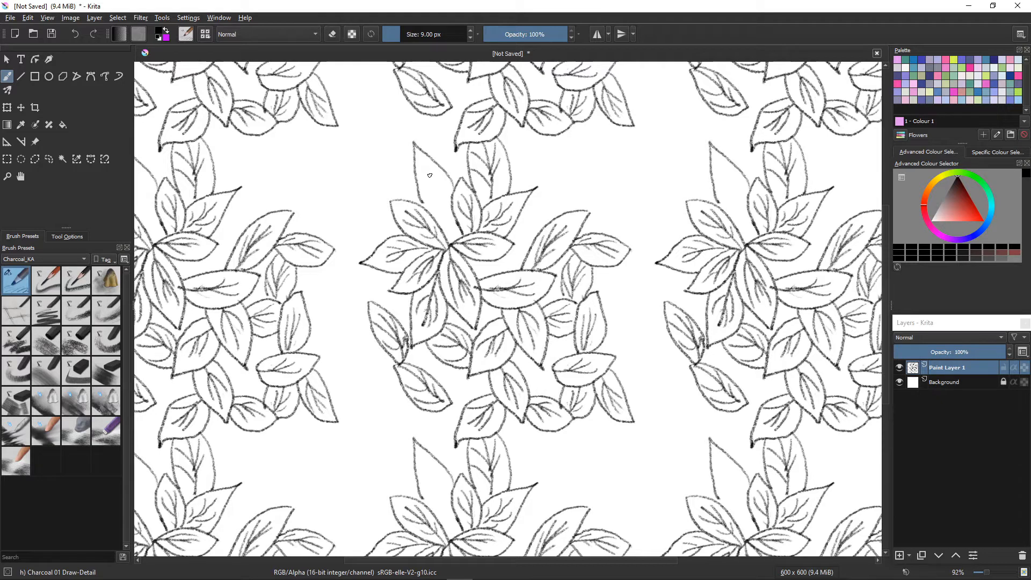
mouse_move(451, 210)
left_mouse_down()
mouse_move(436, 221)
mouse_move(426, 172)
mouse_move(444, 204)
mouse_move(421, 180)
mouse_move(422, 189)
left_mouse_up()
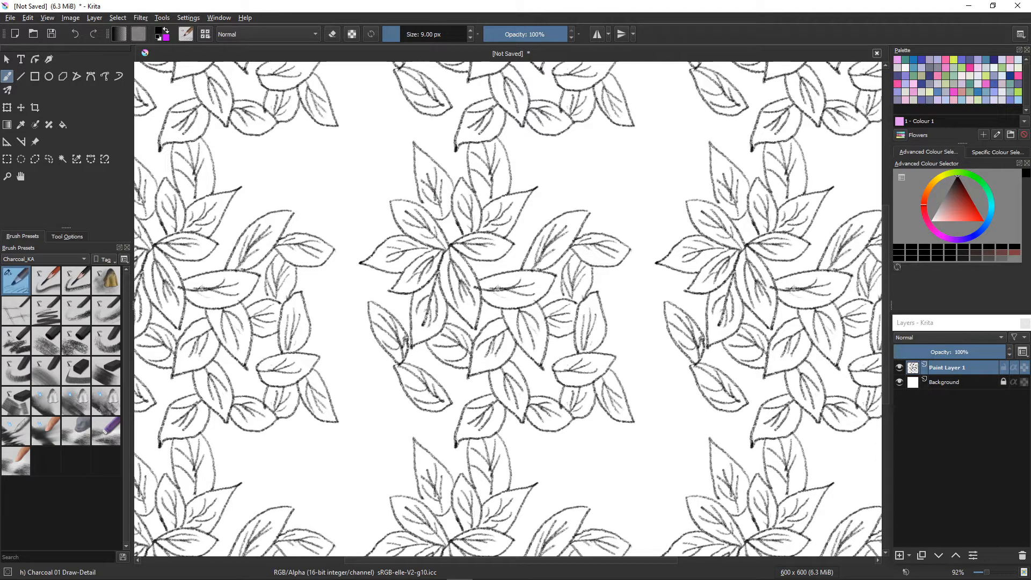
Step: Draw two veined leaves in the upper-right gap between repeats, one pointing up and right, the other down and right
mouse_move(651, 150)
left_mouse_down()
mouse_move(618, 158)
mouse_move(597, 193)
left_mouse_up()
left_click(650, 153)
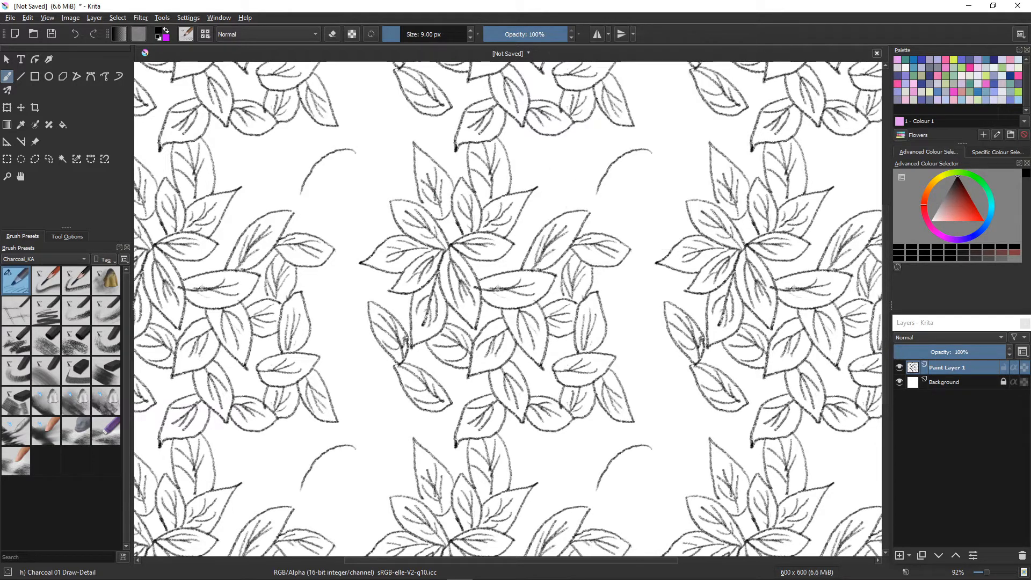
mouse_move(651, 152)
left_mouse_down()
mouse_move(635, 181)
mouse_move(597, 196)
mouse_move(637, 162)
mouse_move(605, 176)
left_mouse_up()
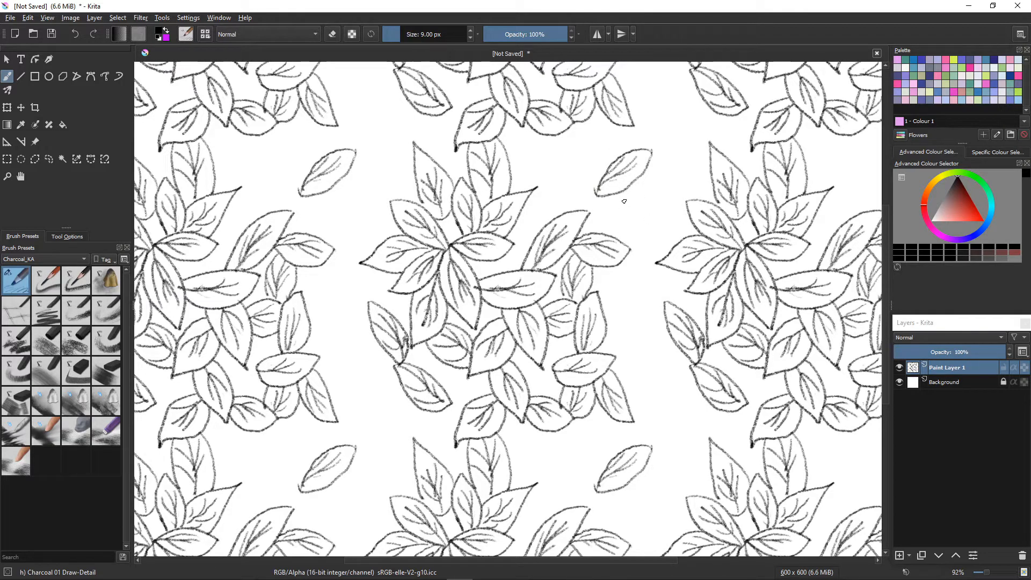
mouse_move(622, 192)
left_mouse_down()
mouse_move(641, 197)
mouse_move(670, 228)
left_mouse_up()
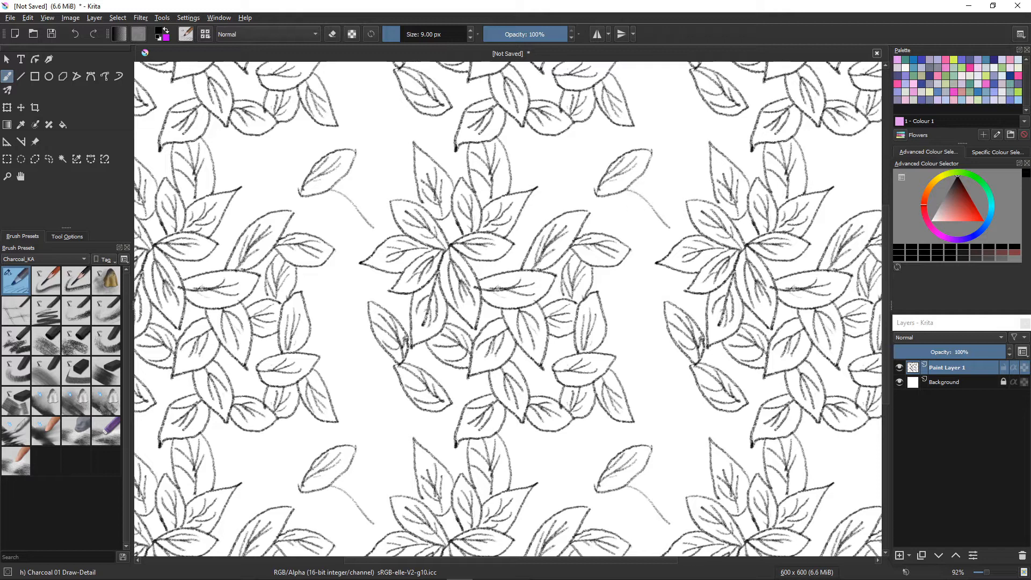
mouse_move(611, 193)
left_mouse_down()
mouse_move(629, 218)
mouse_move(670, 228)
left_mouse_up()
mouse_move(612, 193)
left_mouse_down()
mouse_move(666, 225)
mouse_move(637, 201)
mouse_move(653, 210)
mouse_move(630, 217)
left_mouse_up()
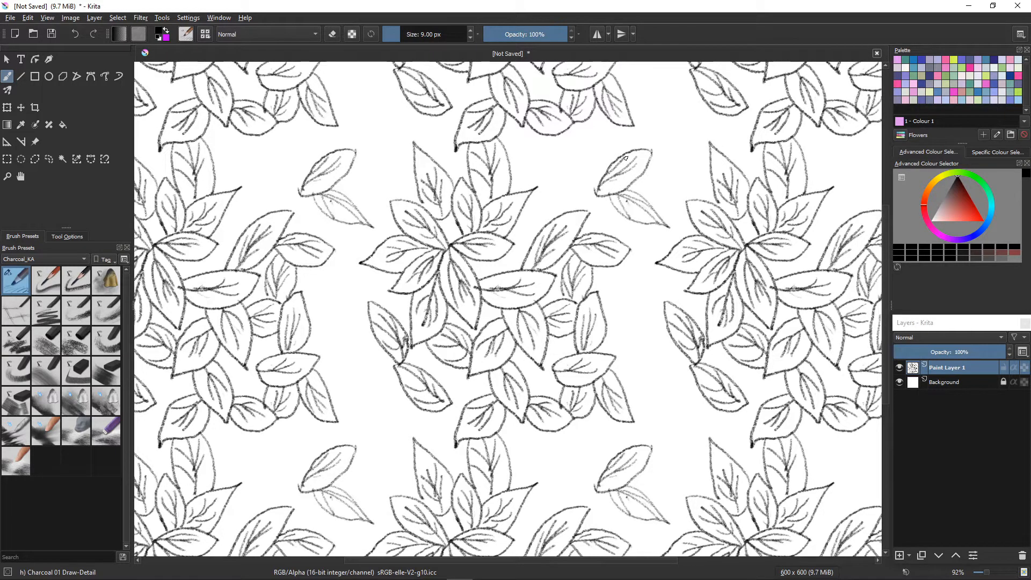
Step: Draw a small horizontal leaf bridging two neighbouring repeats and a veined leaf hanging just below it
mouse_move(672, 245)
left_mouse_down()
mouse_move(647, 234)
mouse_move(627, 241)
left_mouse_up()
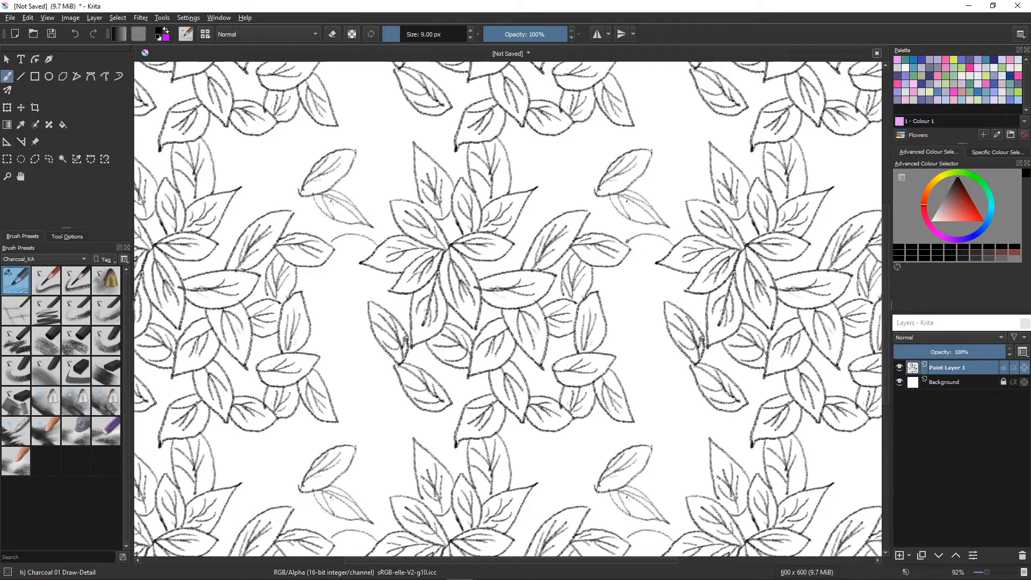
mouse_move(666, 271)
left_mouse_down()
mouse_move(625, 263)
mouse_move(624, 250)
mouse_move(661, 249)
mouse_move(637, 239)
mouse_move(652, 257)
mouse_move(618, 323)
left_mouse_up()
mouse_move(632, 266)
left_mouse_down()
mouse_move(610, 282)
mouse_move(614, 325)
left_mouse_up()
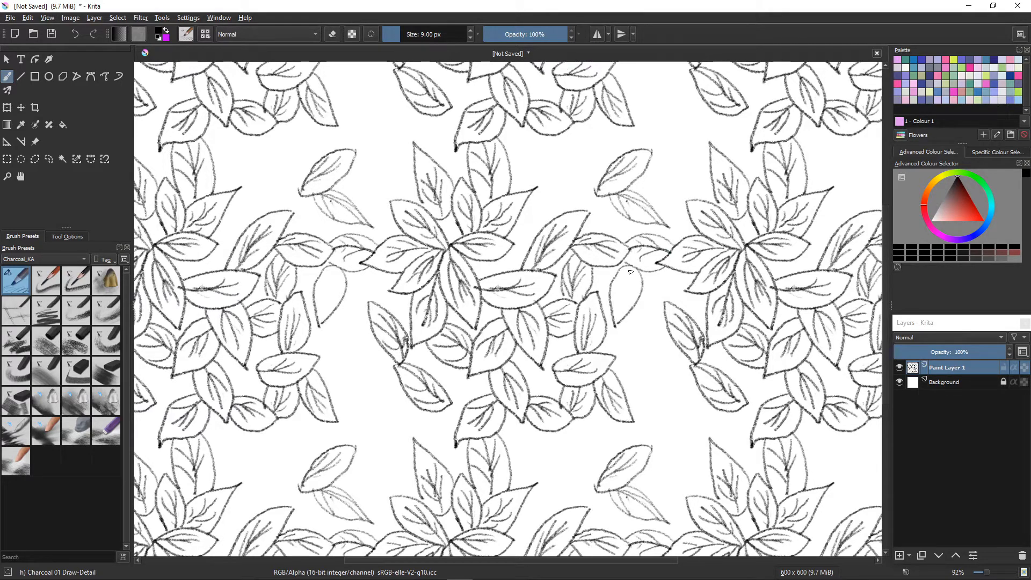
mouse_move(630, 280)
left_mouse_down()
mouse_move(616, 315)
mouse_move(631, 303)
mouse_move(613, 301)
left_mouse_up()
left_click_drag(627, 286, 616, 298)
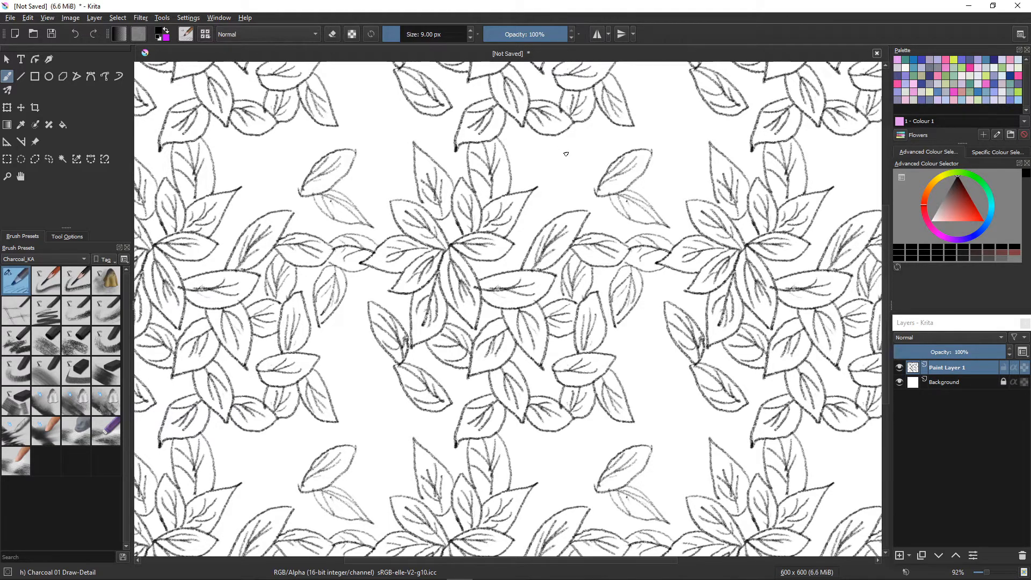
Step: Fill the space between vertical repeats with a long veined leaf slanting down and a small horizontal veined leaf beside it
left_click_drag(564, 134, 582, 197)
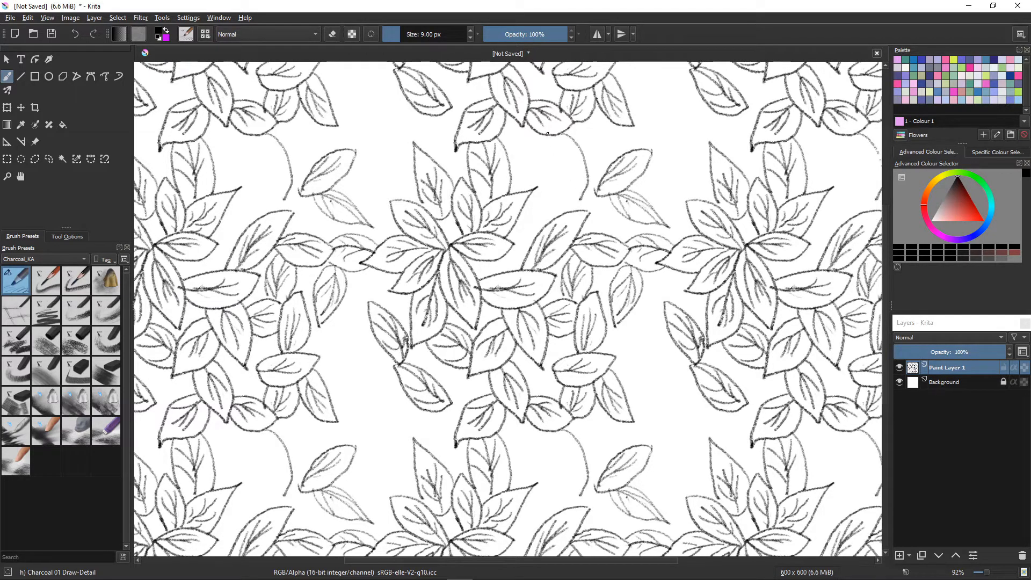
left_click_drag(547, 134, 576, 199)
left_click_drag(552, 135, 579, 192)
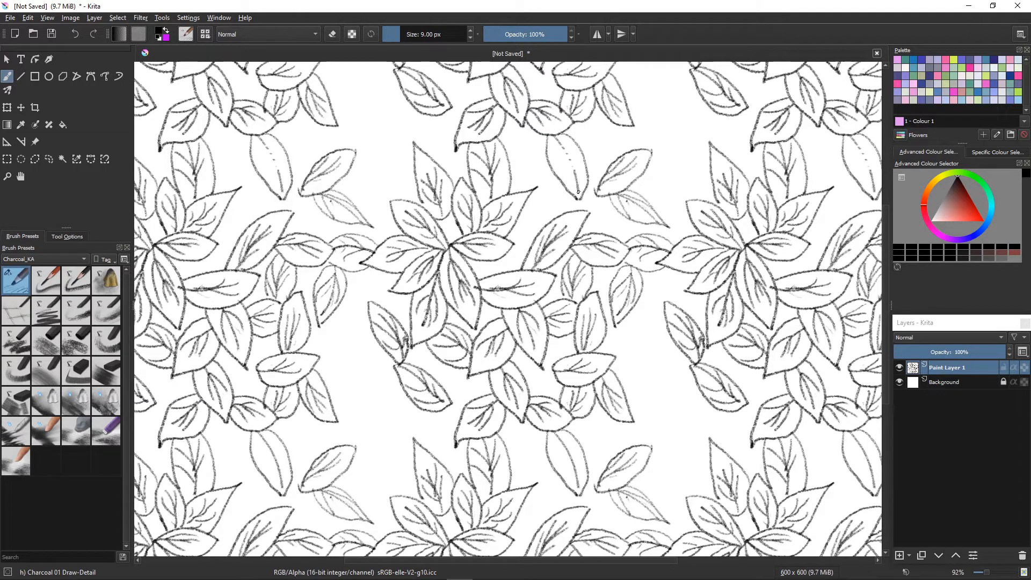
mouse_move(561, 147)
left_mouse_down()
mouse_move(582, 169)
mouse_move(585, 188)
mouse_move(559, 155)
mouse_move(572, 186)
left_mouse_up()
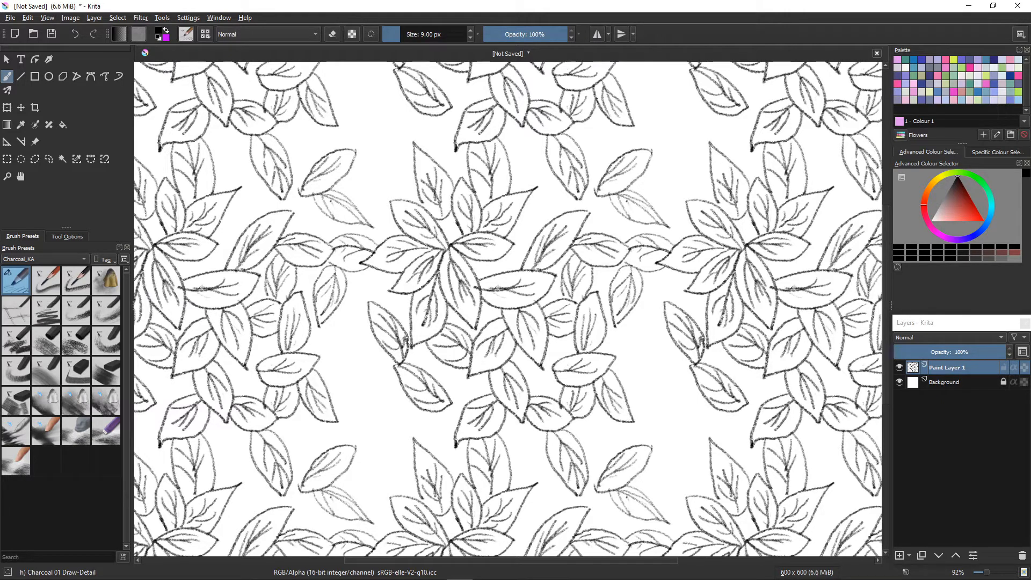
mouse_move(546, 152)
left_mouse_down()
mouse_move(502, 146)
mouse_move(521, 180)
mouse_move(509, 175)
mouse_move(545, 158)
mouse_move(512, 155)
left_mouse_up()
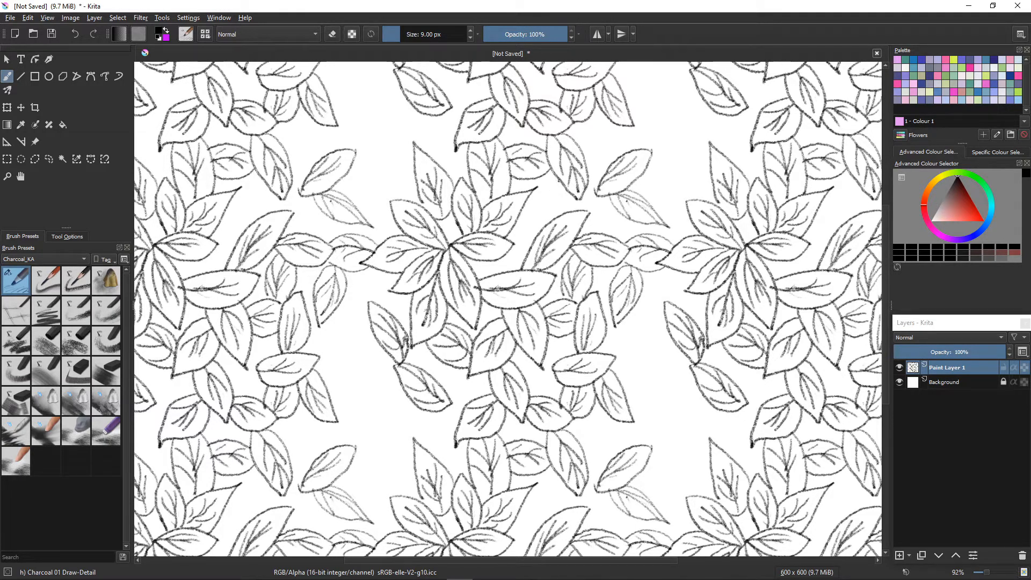
Step: Add a narrow veined leaf under the small horizontal one and fill the small gaps beside the cluster's upper-right leaf
left_click_drag(563, 183, 557, 221)
left_click_drag(537, 179, 542, 226)
left_click_drag(545, 176, 547, 217)
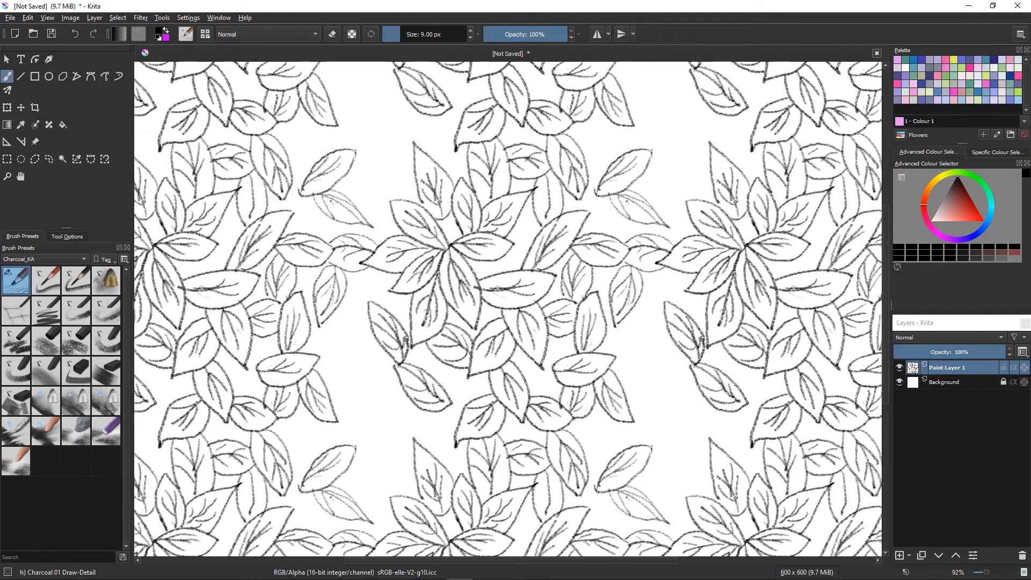
left_click_drag(548, 176, 546, 218)
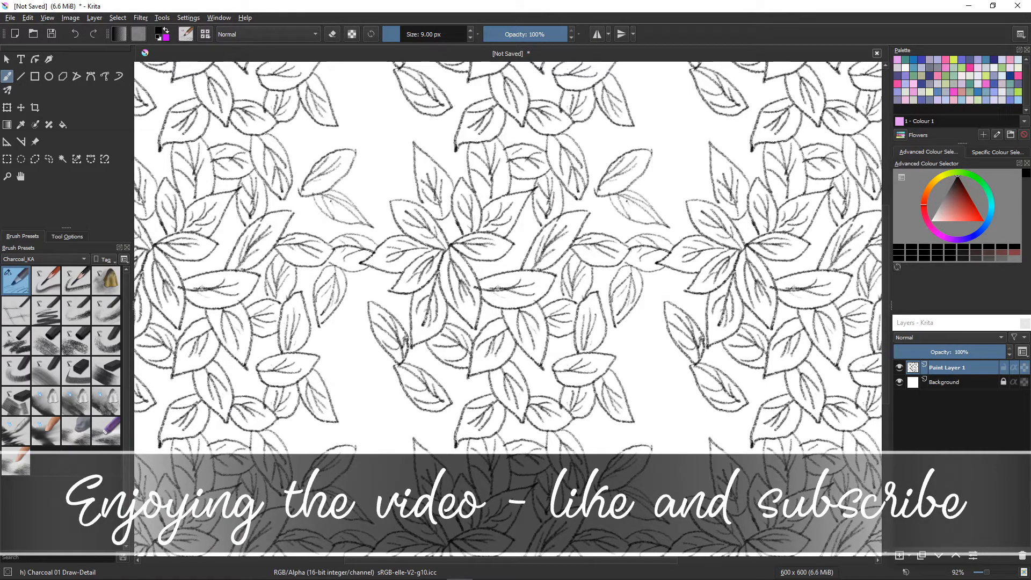
left_click_drag(515, 216, 525, 220)
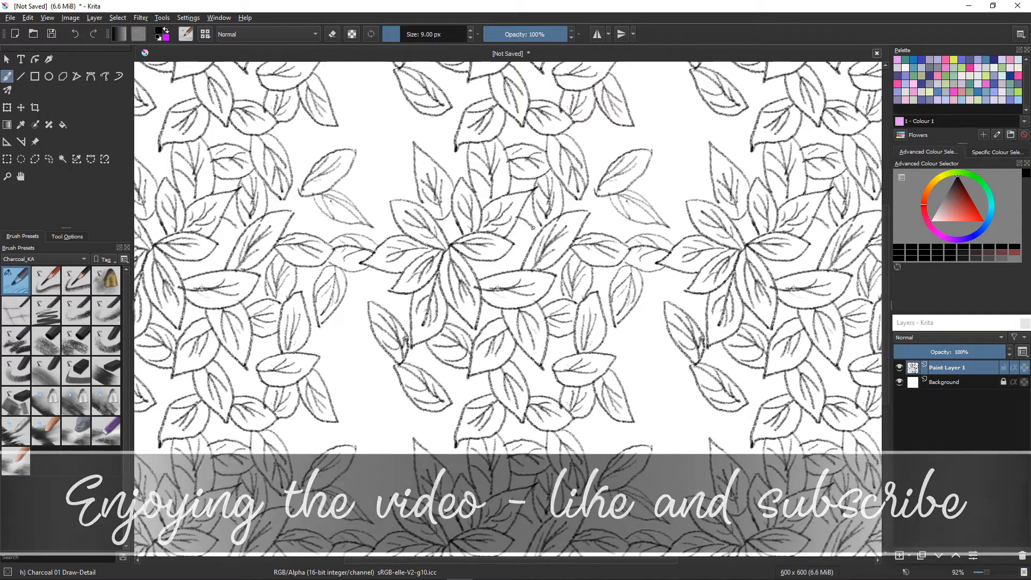
mouse_move(523, 261)
left_mouse_down()
mouse_move(506, 252)
mouse_move(521, 235)
mouse_move(530, 249)
mouse_move(517, 238)
left_mouse_up()
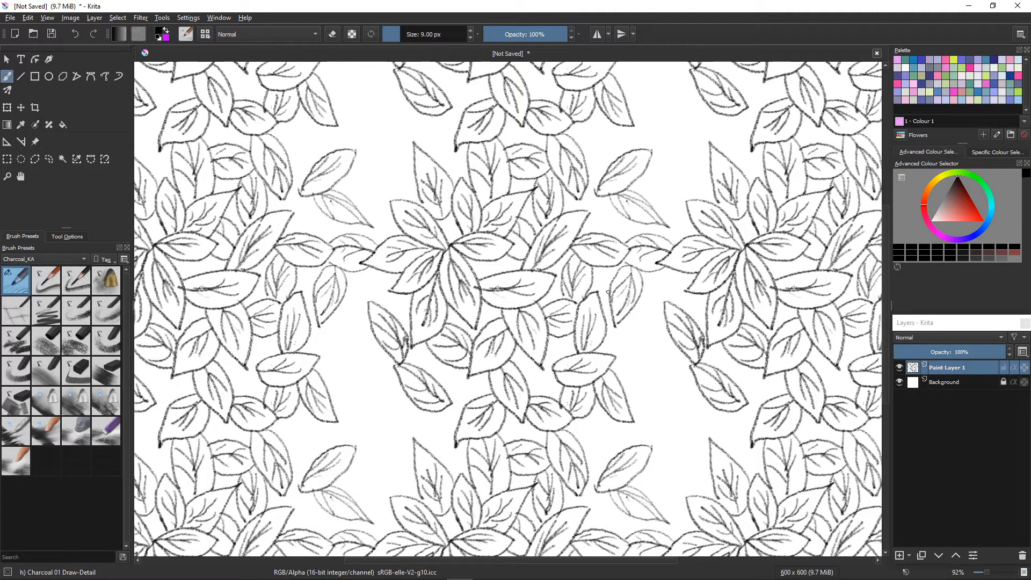
Step: Draw three veined leaves in the lower gap between side-by-side repeats: one horizontal, one hanging down and one at its tip
mouse_move(665, 326)
left_mouse_down()
mouse_move(643, 314)
mouse_move(623, 321)
left_mouse_up()
mouse_move(678, 344)
left_mouse_down()
mouse_move(663, 352)
mouse_move(610, 337)
mouse_move(606, 326)
mouse_move(651, 327)
mouse_move(636, 320)
mouse_move(634, 346)
mouse_move(628, 339)
mouse_move(673, 371)
mouse_move(656, 416)
left_mouse_up()
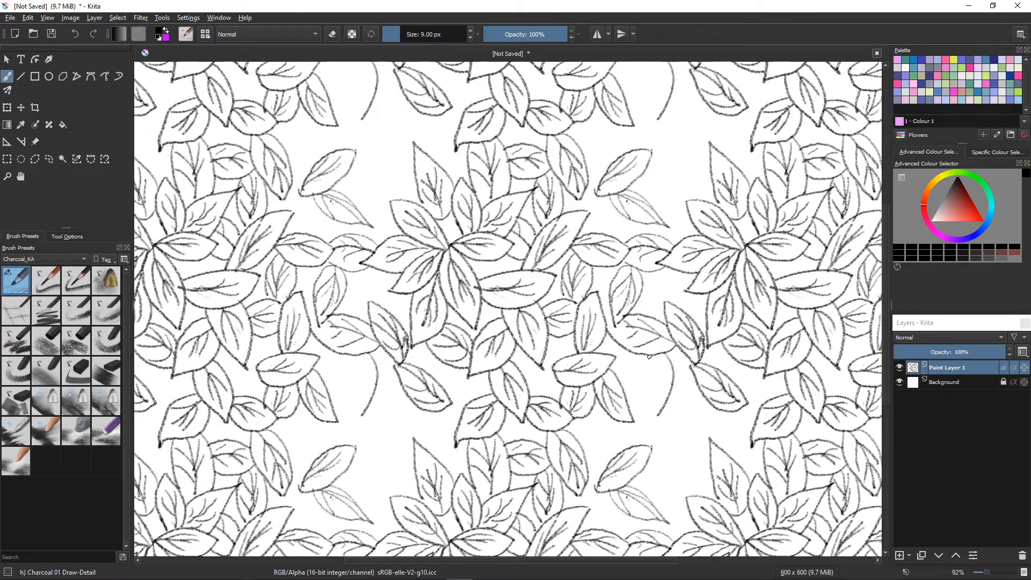
mouse_move(648, 354)
left_mouse_down()
mouse_move(642, 383)
mouse_move(656, 414)
mouse_move(658, 378)
mouse_move(656, 411)
mouse_move(653, 379)
mouse_move(711, 413)
mouse_move(659, 407)
mouse_move(674, 402)
mouse_move(667, 409)
left_mouse_up()
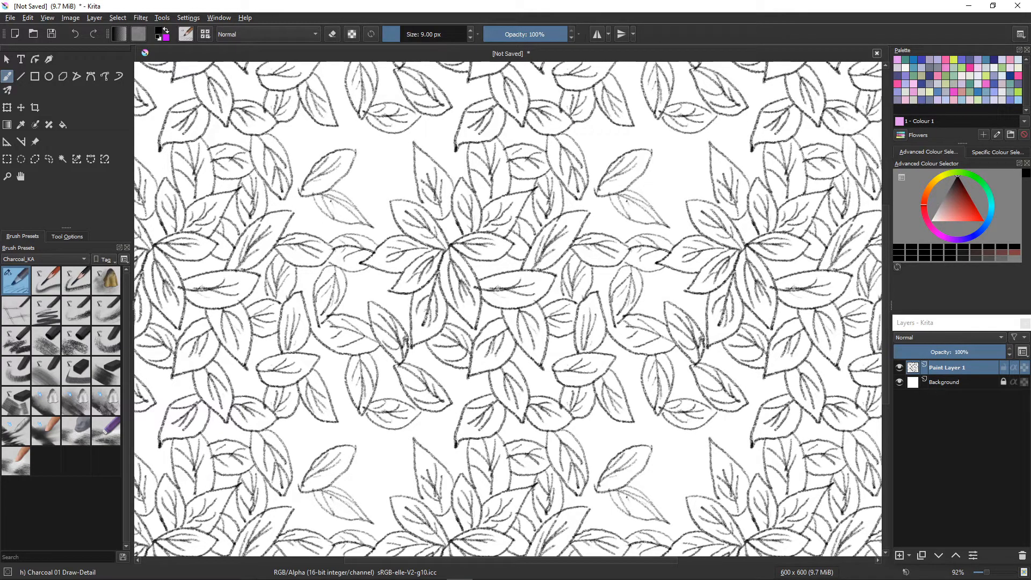
Step: Inspect the repeating leaf pattern at a small scale to check how evenly the gaps are filled
scroll(381, 421, "down", 5)
scroll(293, 467, "down", 6)
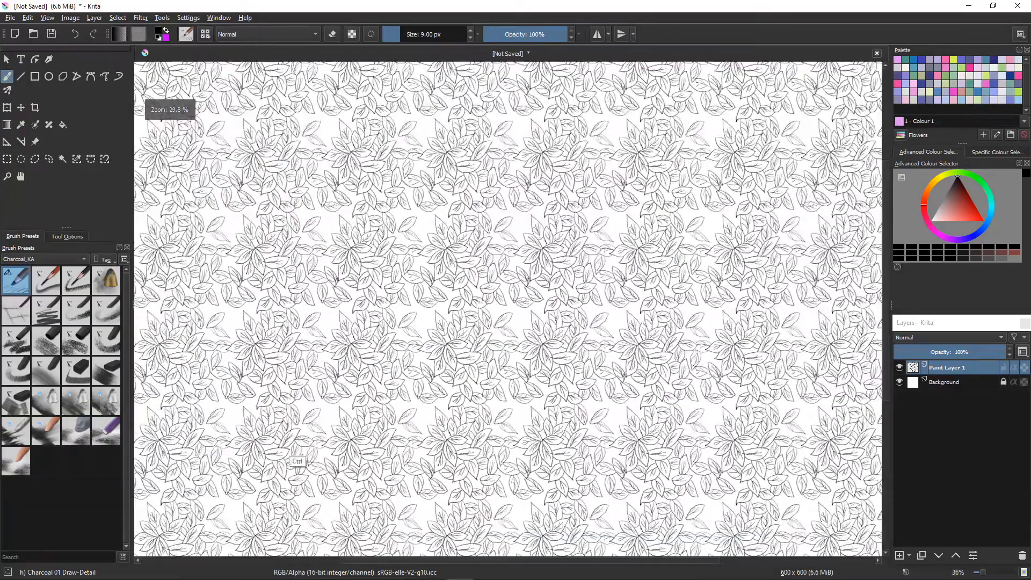
scroll(340, 448, "down", 3)
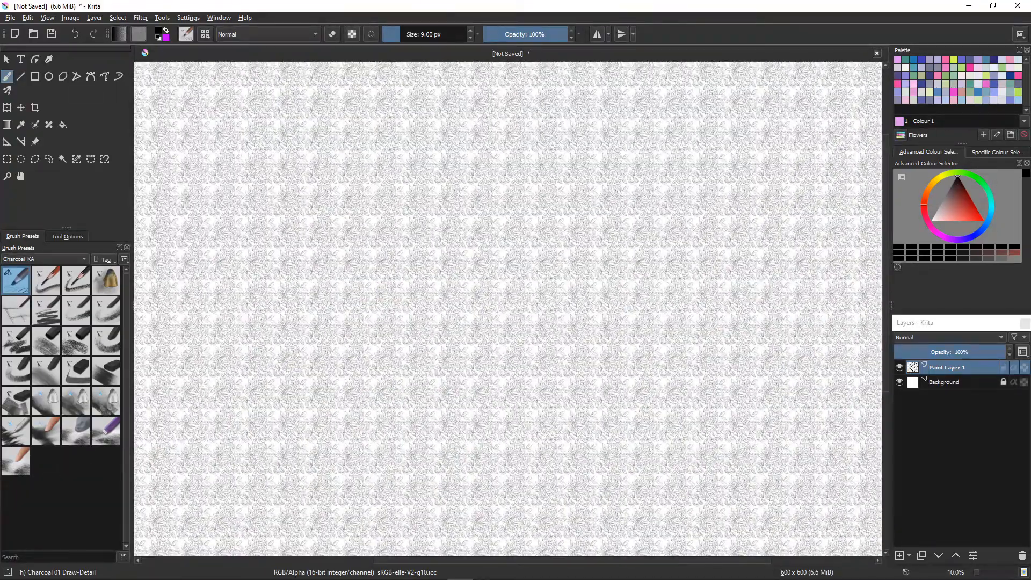
scroll(285, 443, "up", 5)
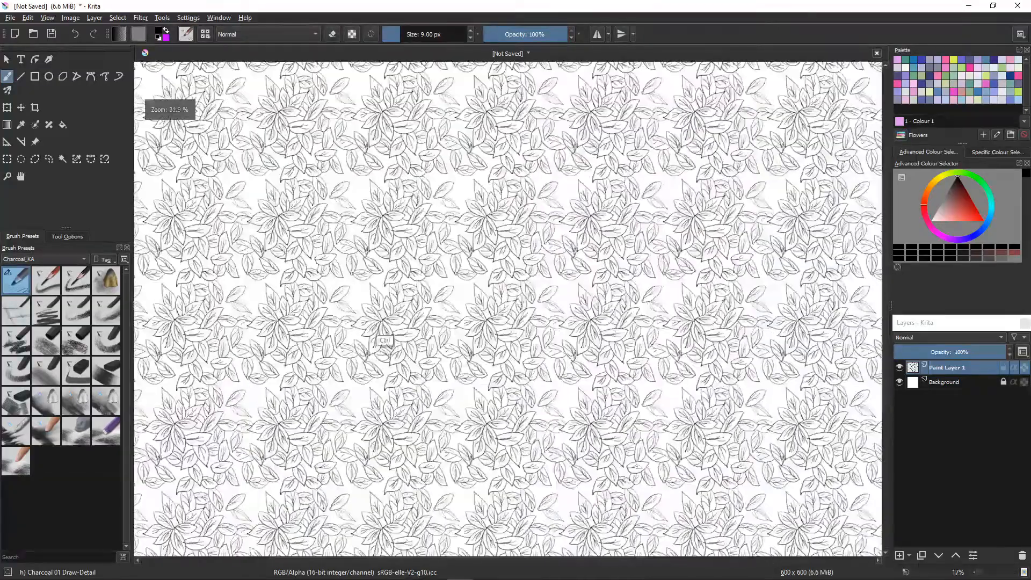
Step: Draw two small veined leaves in the gap above the horizontal leaf chain: one beside the slanted leaf pair, one hanging above it
scroll(317, 421, "up", 3)
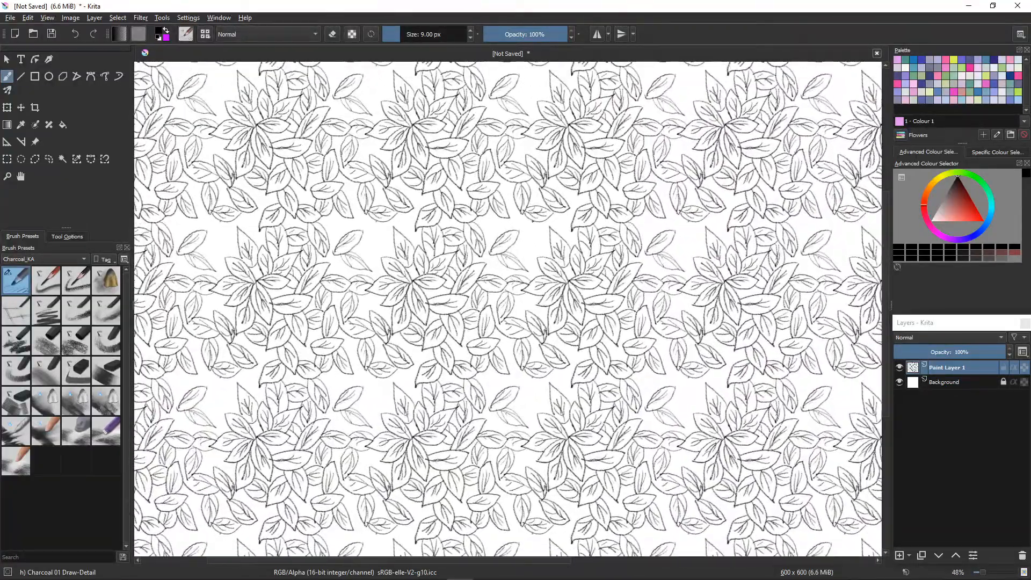
mouse_move(545, 220)
left_mouse_down()
mouse_move(542, 253)
mouse_move(526, 236)
mouse_move(538, 256)
mouse_move(540, 245)
mouse_move(523, 262)
mouse_move(513, 248)
mouse_move(523, 249)
left_mouse_up()
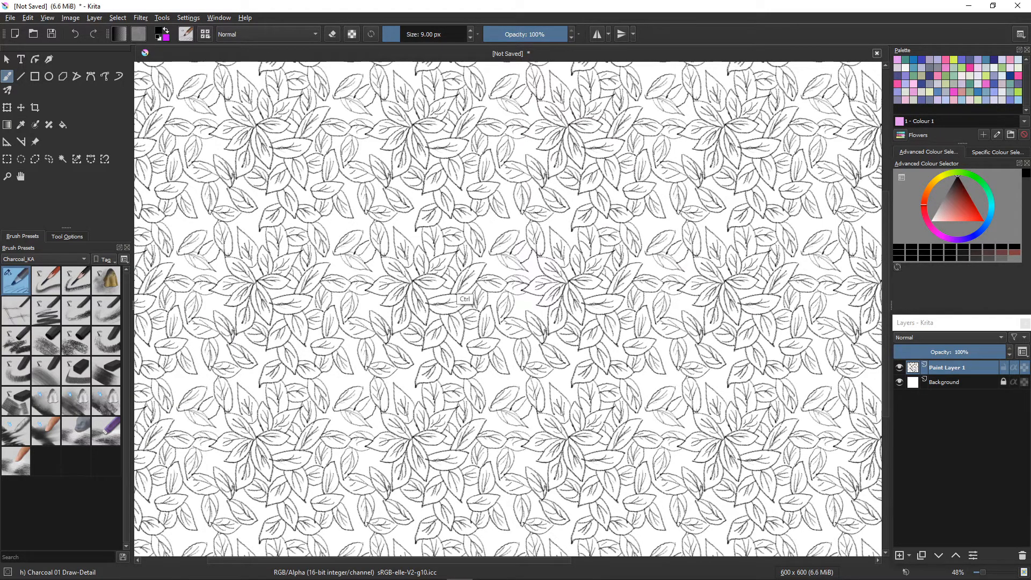
left_click_drag(592, 273, 592, 221)
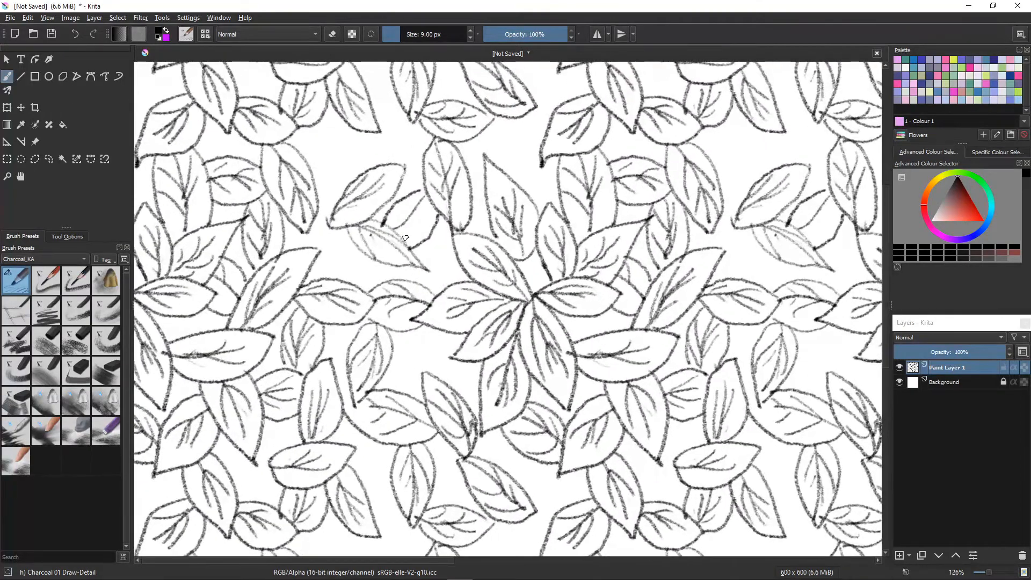
mouse_move(432, 210)
left_mouse_down()
mouse_move(400, 219)
mouse_move(401, 231)
mouse_move(400, 219)
left_mouse_up()
mouse_move(358, 133)
left_mouse_down()
mouse_move(363, 168)
mouse_move(319, 146)
mouse_move(330, 178)
left_mouse_up()
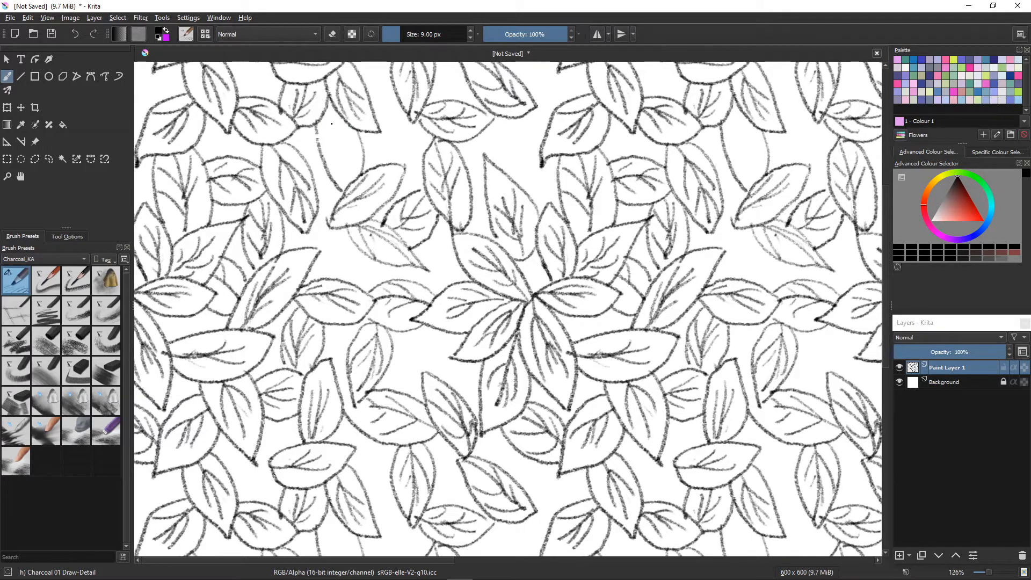
left_click_drag(332, 125, 343, 182)
left_click_drag(340, 135, 344, 172)
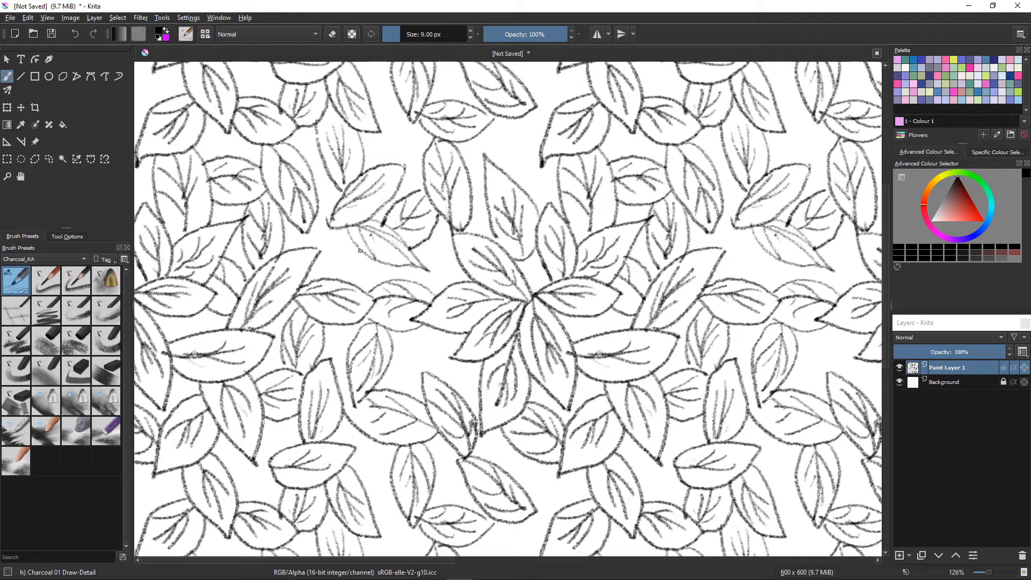
Step: Draw two partly hidden veined leaves along the horizontal leaf chain, one tucked above it and one hanging below it
left_click_drag(361, 250, 351, 282)
left_click_drag(330, 228, 314, 279)
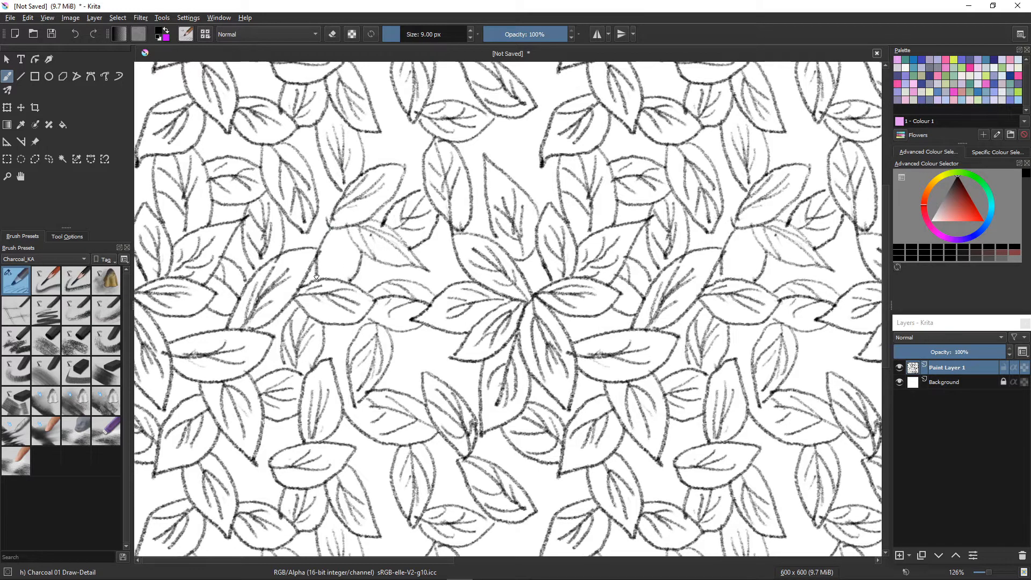
mouse_move(344, 237)
left_mouse_down()
mouse_move(335, 267)
mouse_move(345, 244)
mouse_move(334, 262)
mouse_move(348, 259)
mouse_move(332, 271)
mouse_move(329, 239)
mouse_move(328, 272)
left_mouse_up()
left_click_drag(443, 328, 436, 374)
mouse_move(400, 328)
left_mouse_down()
mouse_move(401, 387)
mouse_move(424, 325)
mouse_move(410, 382)
left_mouse_up()
mouse_move(436, 335)
left_mouse_down()
mouse_move(413, 362)
mouse_move(407, 333)
mouse_move(408, 372)
left_mouse_up()
left_click_drag(420, 368, 412, 378)
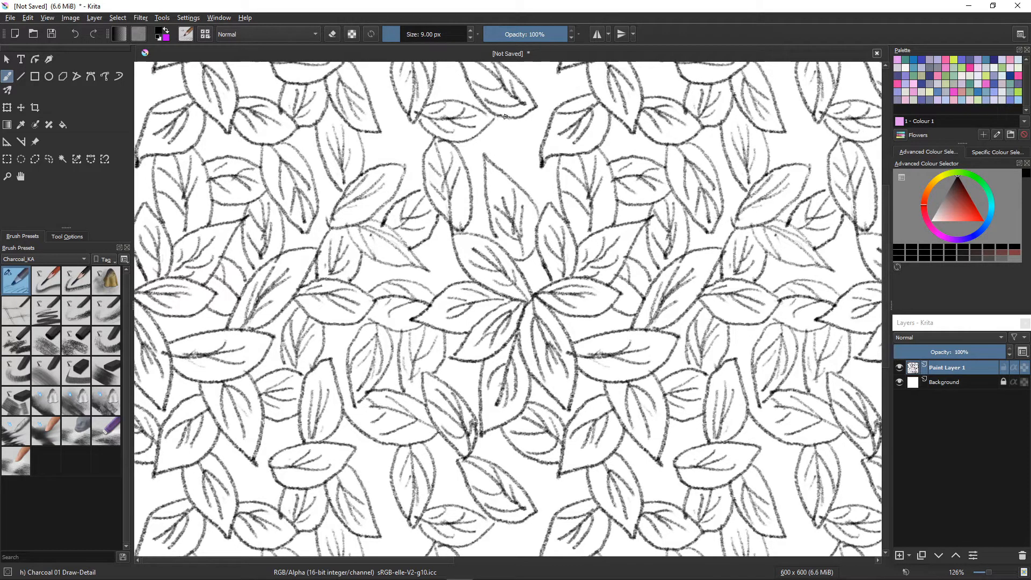
Step: Draw an upright veined leaf in the gap directly above the cluster's tall pointed top leaf
left_click_drag(503, 119, 502, 173)
left_click_drag(530, 115, 527, 177)
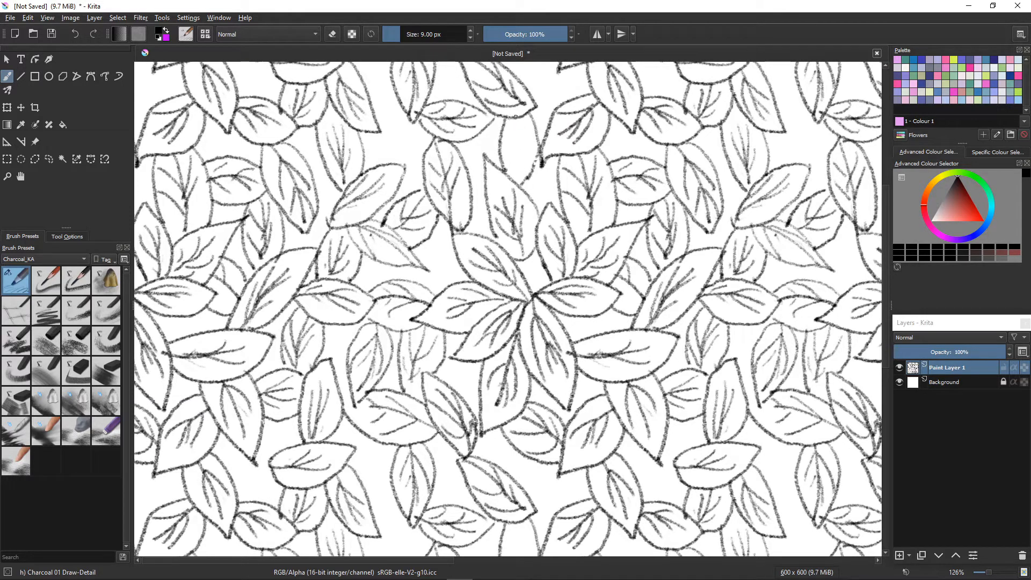
left_click_drag(516, 117, 514, 178)
left_click_drag(523, 122, 516, 163)
left_click_drag(507, 121, 508, 161)
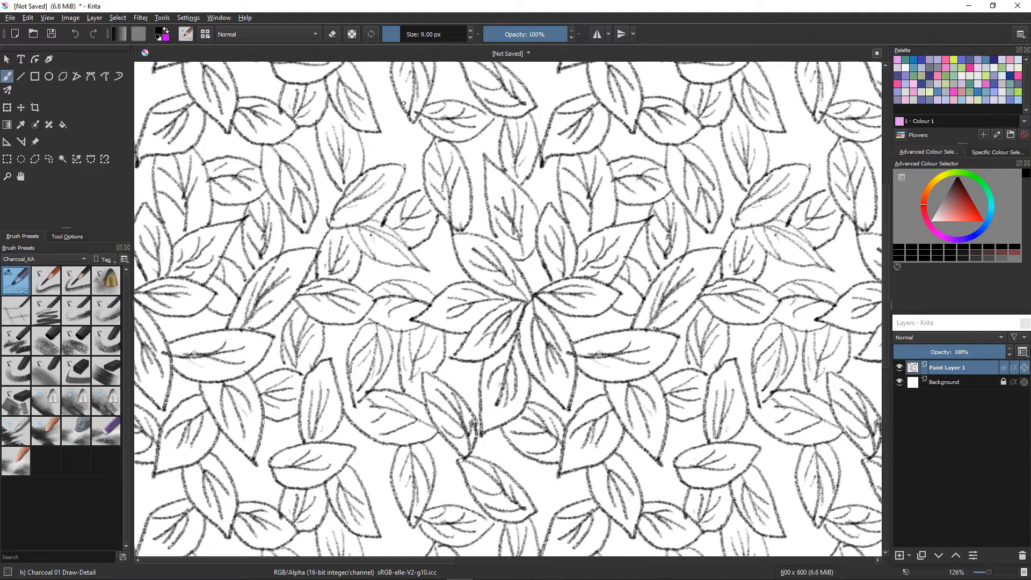
mouse_move(406, 103)
left_mouse_down()
mouse_move(379, 115)
mouse_move(413, 140)
mouse_move(377, 153)
left_mouse_up()
key("ctrl+z")
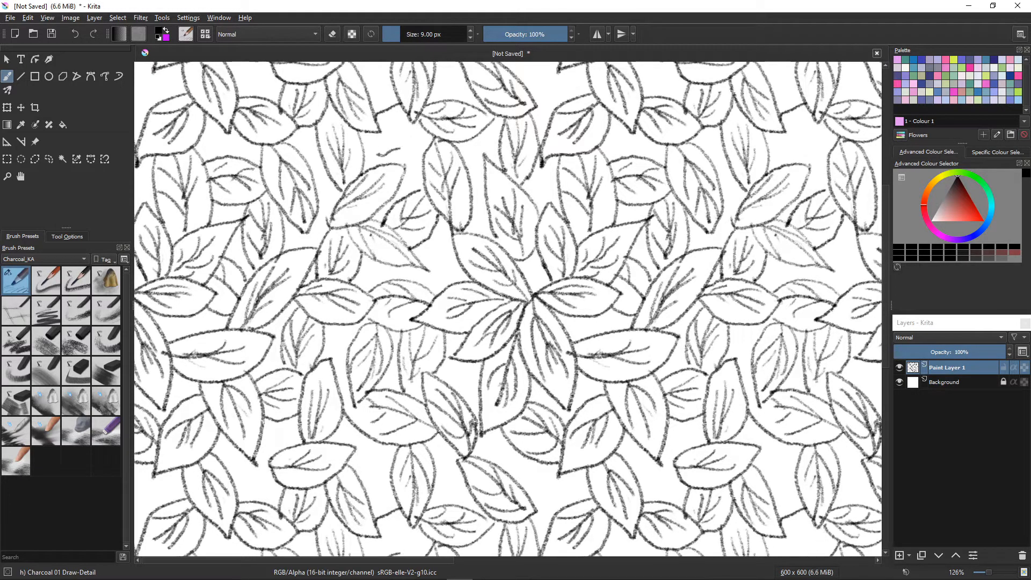
key("ctrl+z")
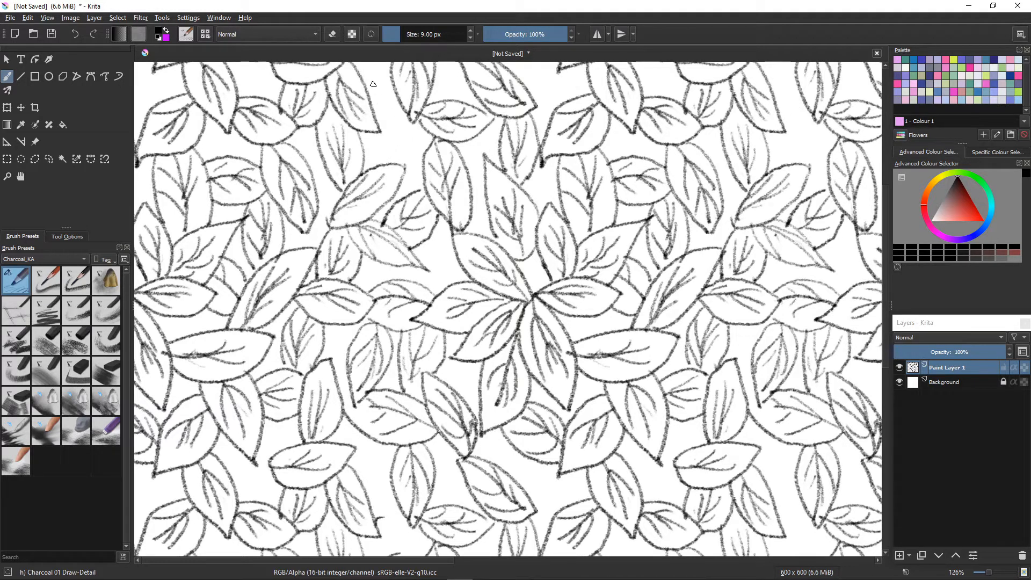
Step: Draw a slanting veined leaf in the gap above the slanted leaf pair and a small one beside the cluster's upper-left leaf
mouse_move(396, 103)
left_mouse_down()
mouse_move(370, 116)
mouse_move(376, 161)
left_mouse_up()
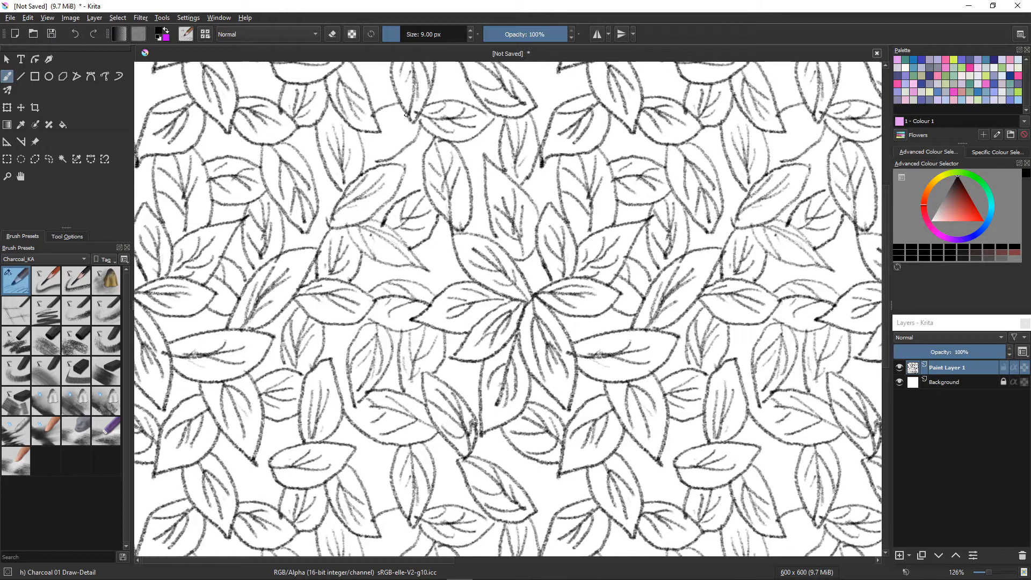
mouse_move(406, 116)
left_mouse_down()
mouse_move(367, 147)
mouse_move(387, 134)
mouse_move(377, 151)
mouse_move(378, 130)
left_mouse_up()
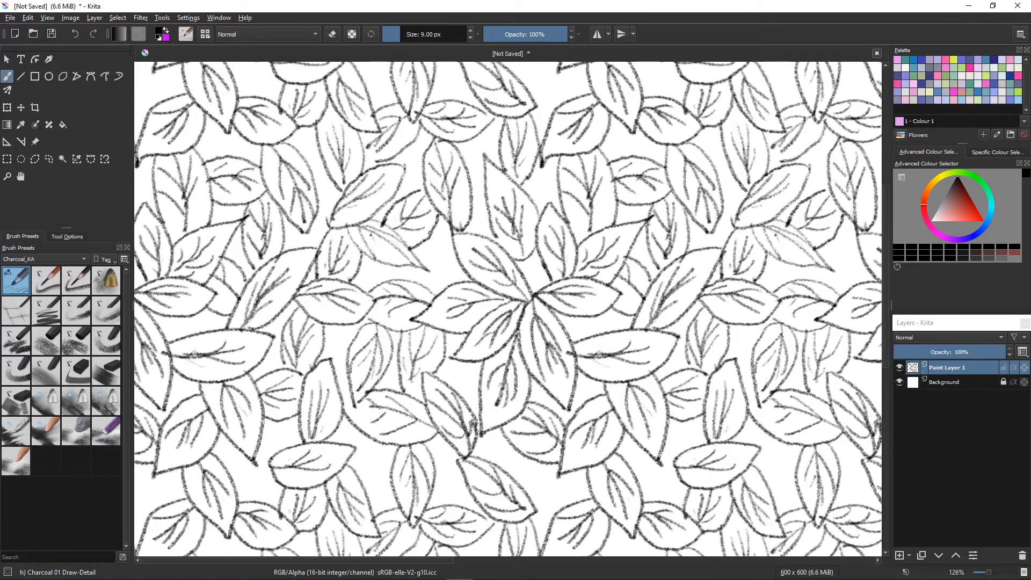
mouse_move(450, 231)
left_mouse_down()
mouse_move(457, 279)
mouse_move(414, 266)
mouse_move(442, 286)
left_mouse_up()
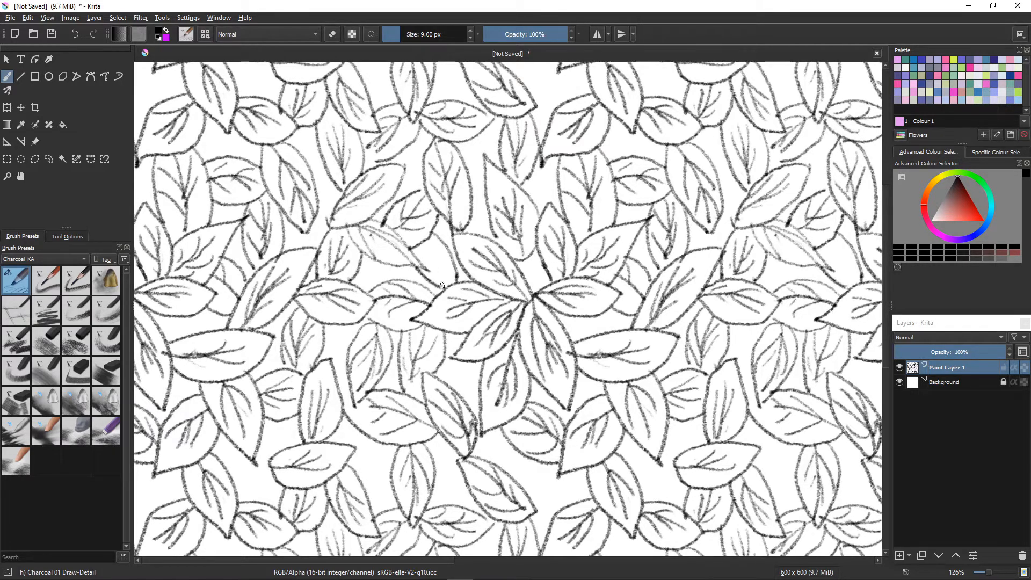
mouse_move(421, 243)
left_mouse_down()
mouse_move(443, 275)
mouse_move(451, 264)
mouse_move(435, 276)
left_mouse_up()
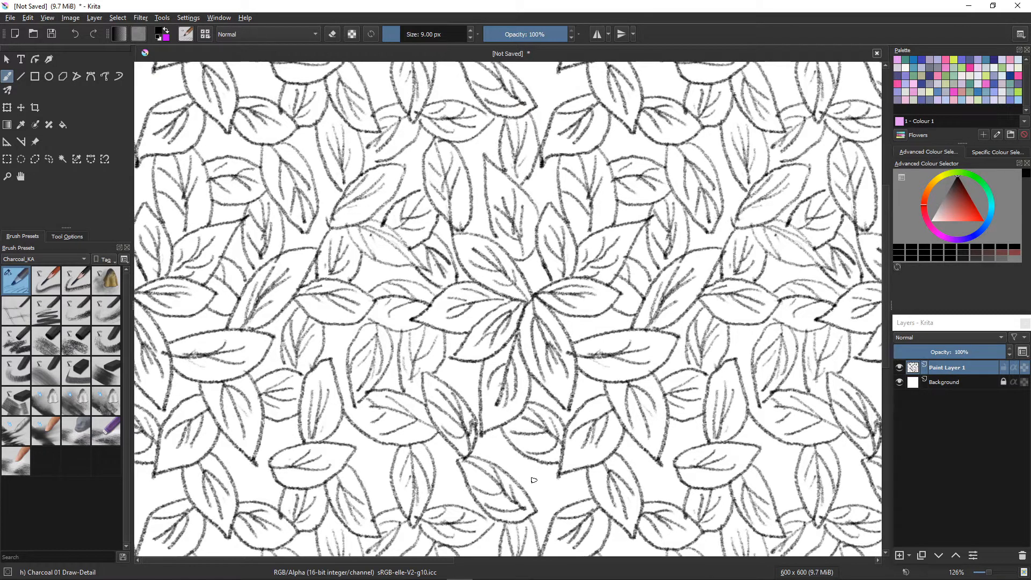
Step: Fill the gaps below the flower-like cluster with small, partly hidden veined leaves tucked behind the existing ones
left_click_drag(549, 462, 533, 501)
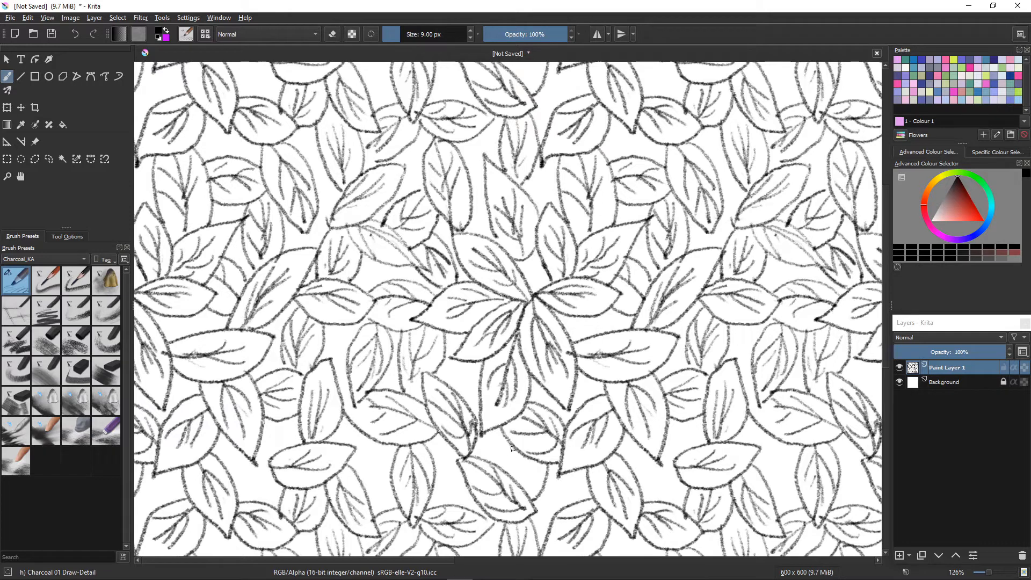
mouse_move(505, 450)
left_mouse_down()
mouse_move(500, 472)
mouse_move(526, 483)
mouse_move(514, 467)
left_mouse_up()
mouse_move(575, 474)
left_mouse_down()
mouse_move(581, 500)
mouse_move(540, 520)
mouse_move(557, 493)
left_mouse_up()
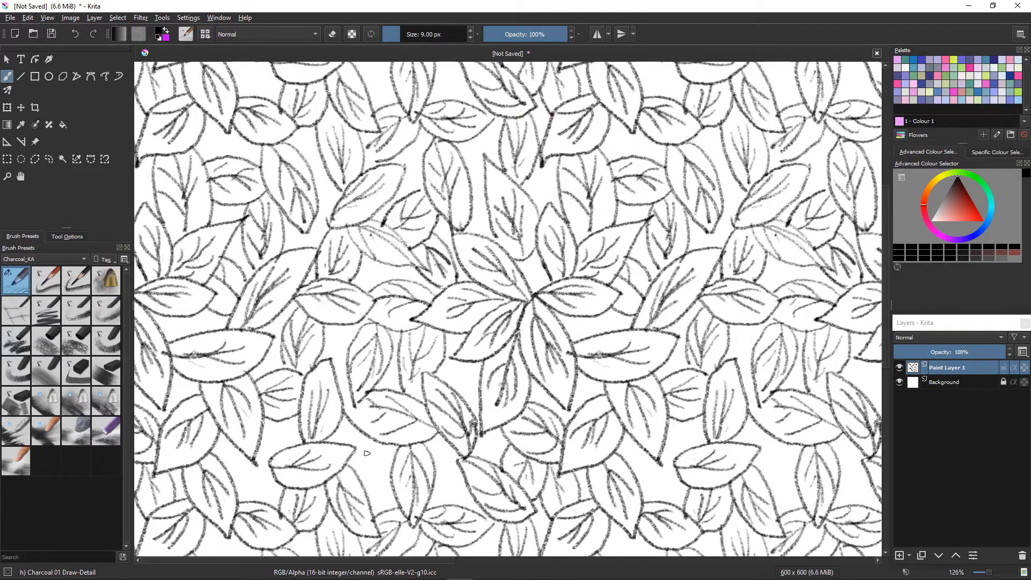
mouse_move(378, 442)
left_mouse_down()
mouse_move(352, 454)
mouse_move(369, 494)
mouse_move(360, 469)
left_mouse_up()
mouse_move(458, 449)
left_mouse_down()
mouse_move(433, 462)
mouse_move(451, 501)
left_mouse_up()
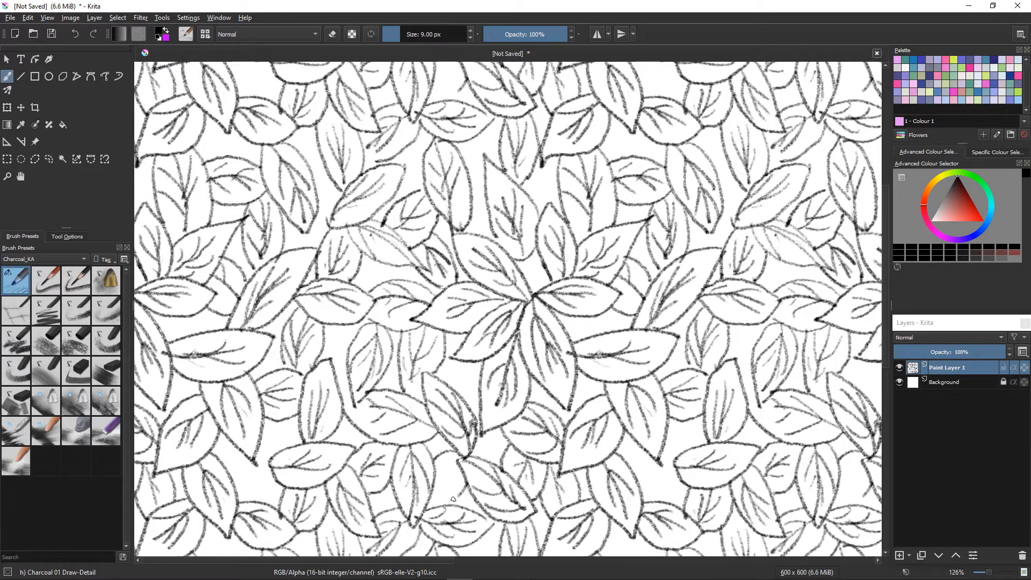
mouse_move(463, 465)
left_mouse_down()
mouse_move(435, 491)
mouse_move(446, 501)
mouse_move(434, 468)
left_mouse_up()
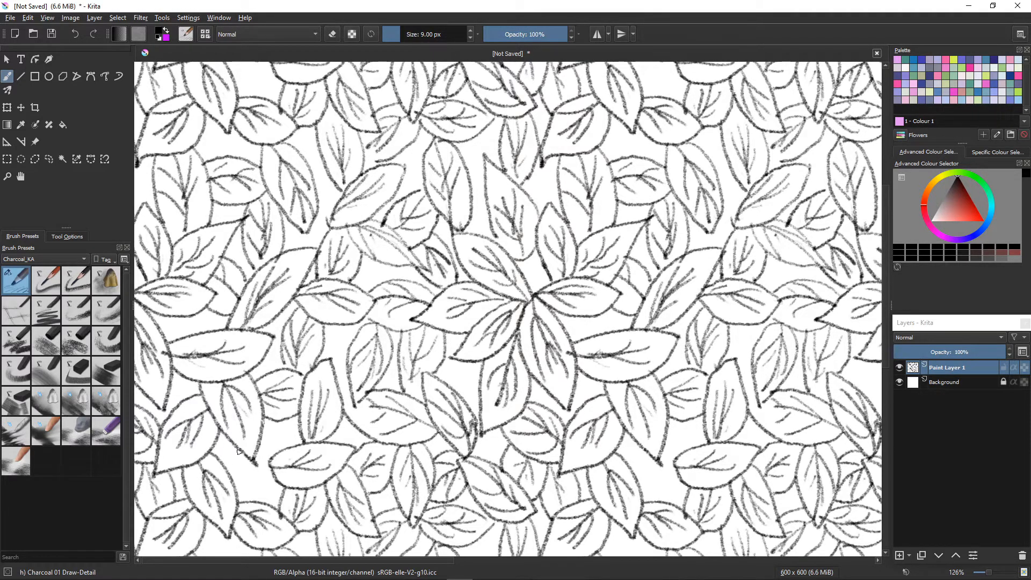
Step: Fill the gap around the tip of the large downward leaf with small partial leaves, redrawing the second outline smaller
left_click_drag(240, 448, 231, 485)
left_click_drag(276, 433, 262, 492)
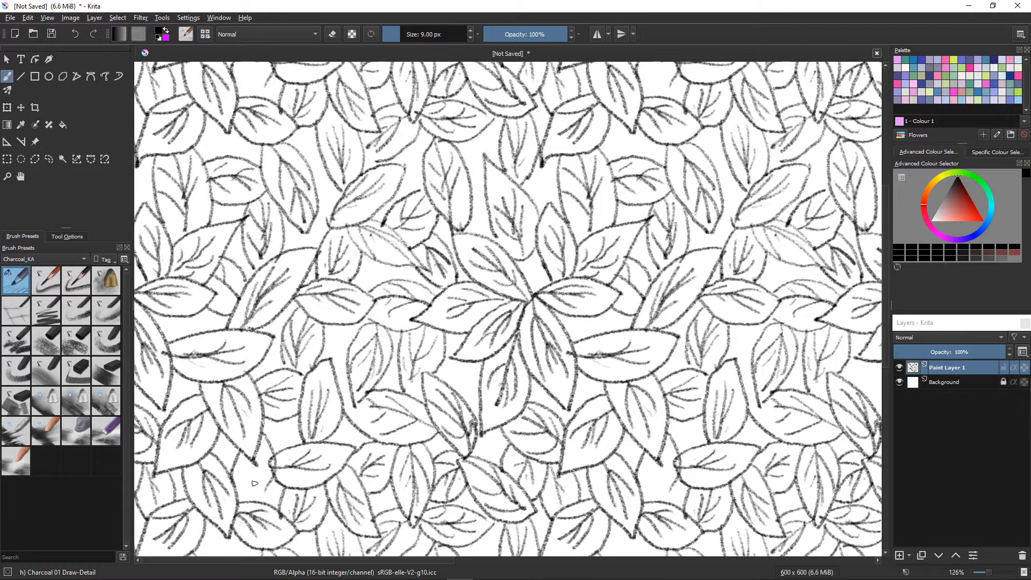
key("ctrl+z")
mouse_move(269, 441)
left_mouse_down()
mouse_move(253, 492)
mouse_move(245, 466)
mouse_move(251, 505)
mouse_move(255, 483)
left_mouse_up()
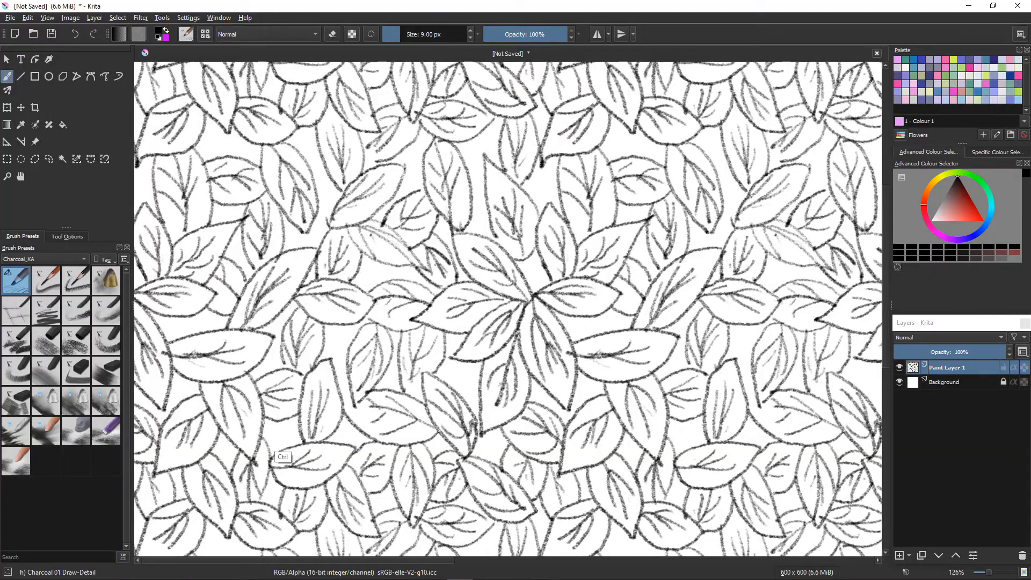
Step: Add a new paint layer above the line art and shade one gap between leaves with the Charcoal 06 Vine-Small brush
left_click_drag(269, 447, 207, 502)
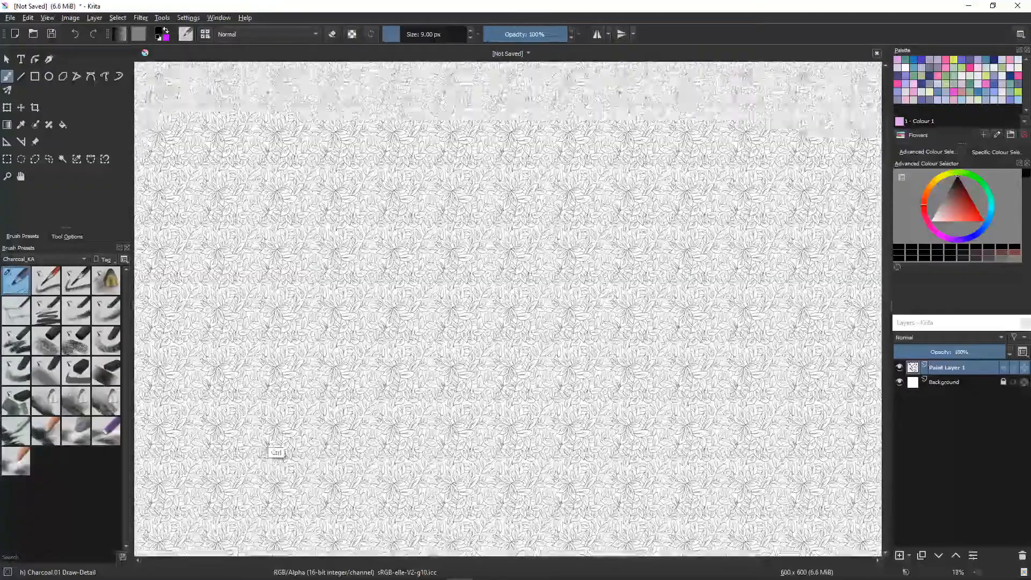
left_click_drag(267, 459, 294, 417)
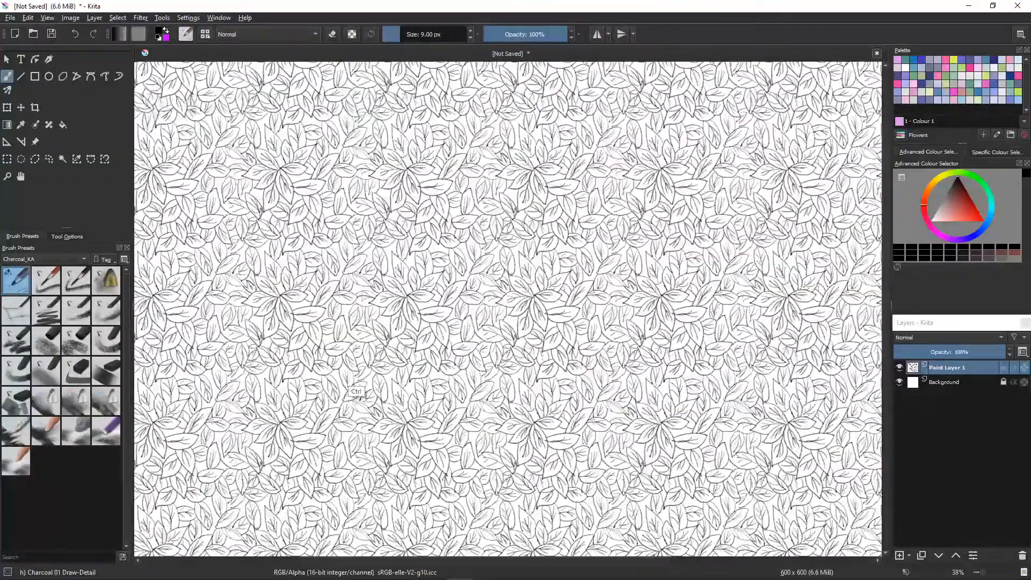
left_click_drag(369, 388, 384, 369)
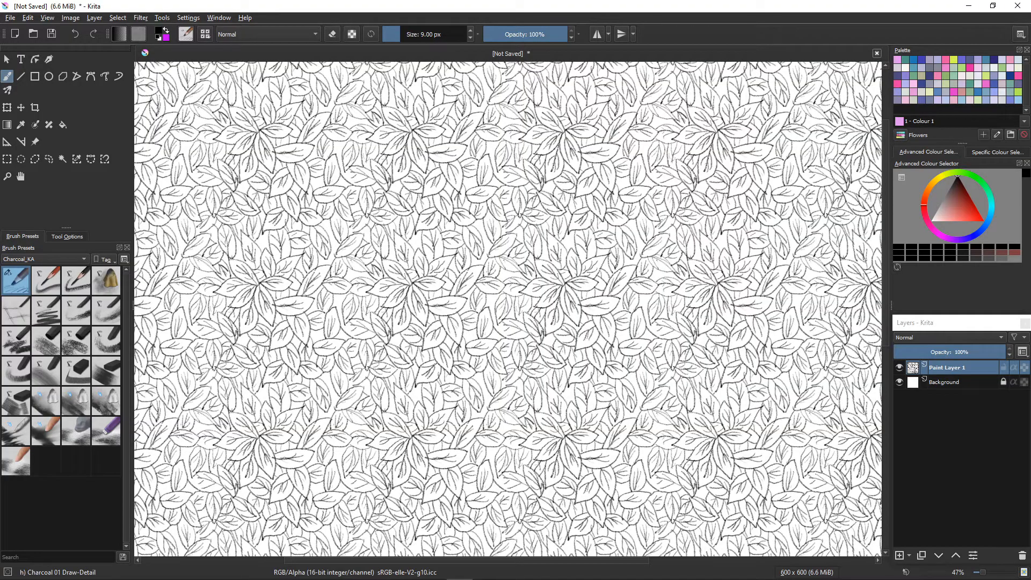
mouse_move(427, 375)
left_mouse_down()
mouse_move(249, 414)
mouse_move(352, 364)
mouse_move(340, 378)
mouse_move(355, 387)
mouse_move(267, 386)
left_mouse_up()
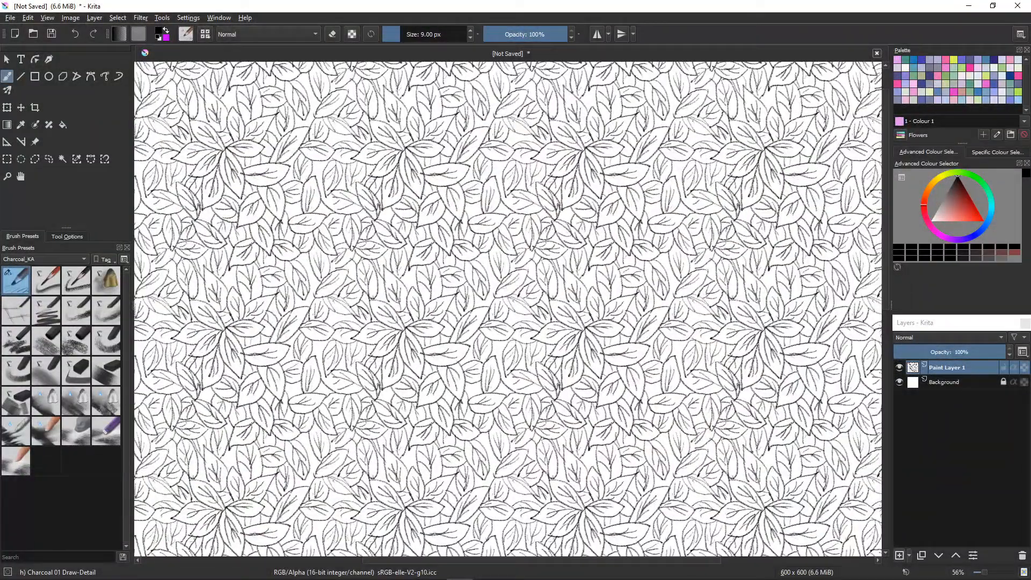
left_click(900, 555)
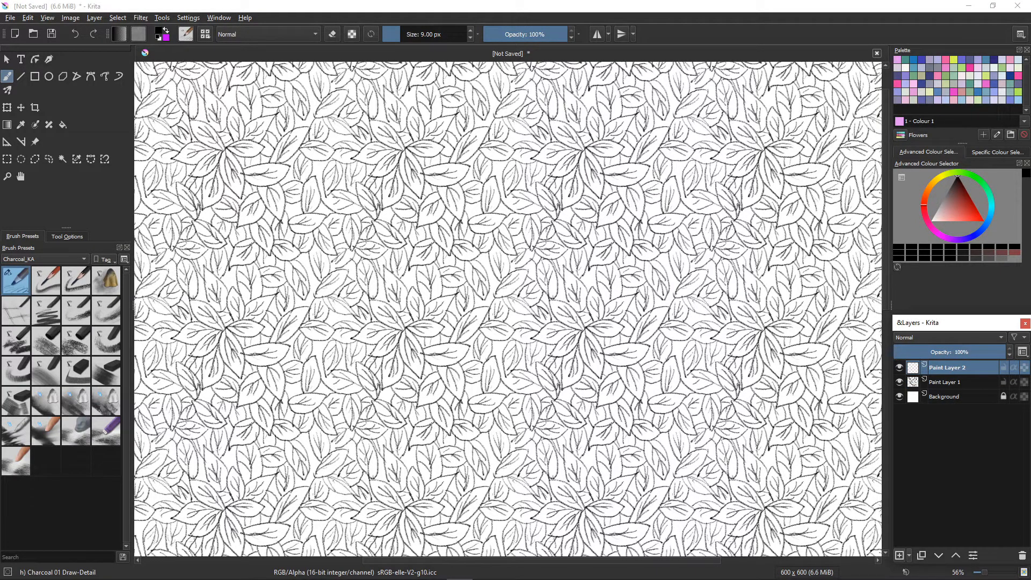
left_click(45, 310)
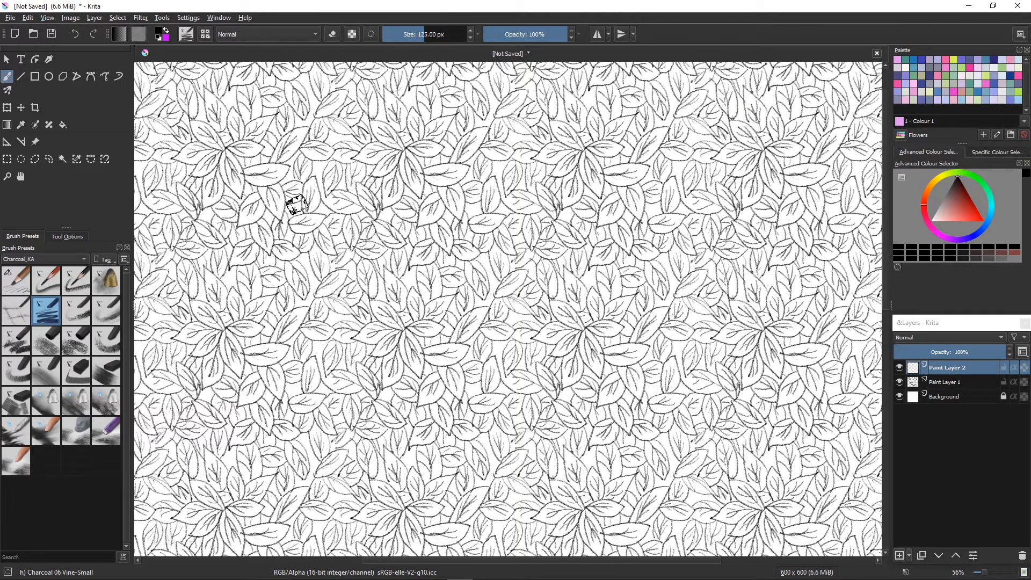
left_click_drag(296, 205, 286, 212)
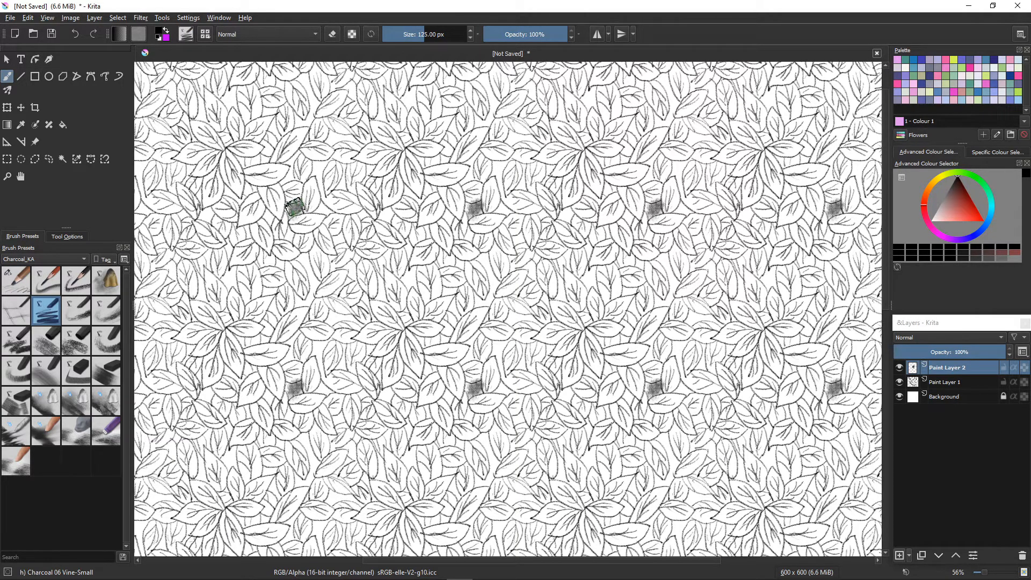
Step: Turn off Wrap Around Mode to show only the single canvas tile
scroll(370, 236, "up", 3)
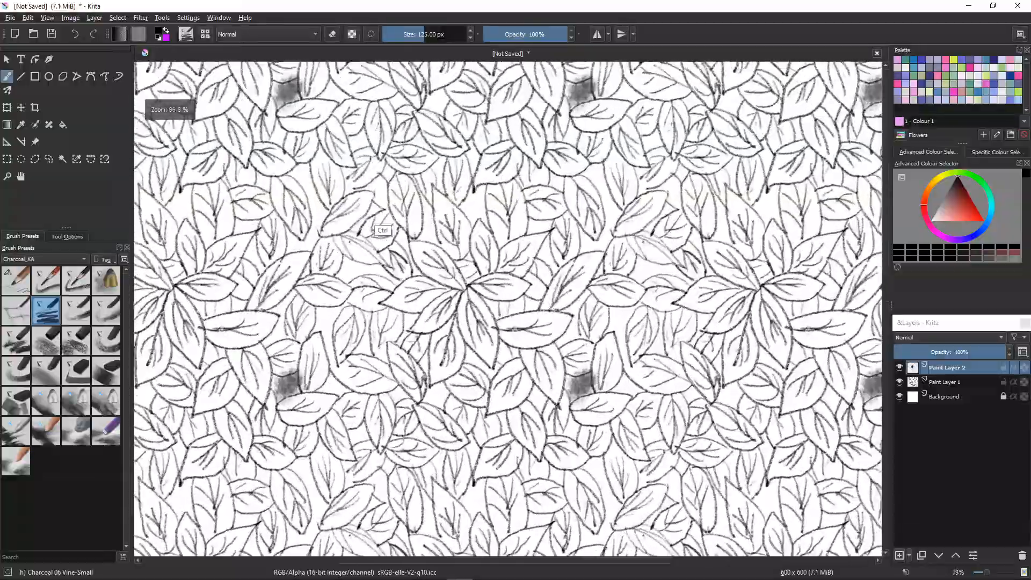
left_click_drag(370, 236, 490, 242)
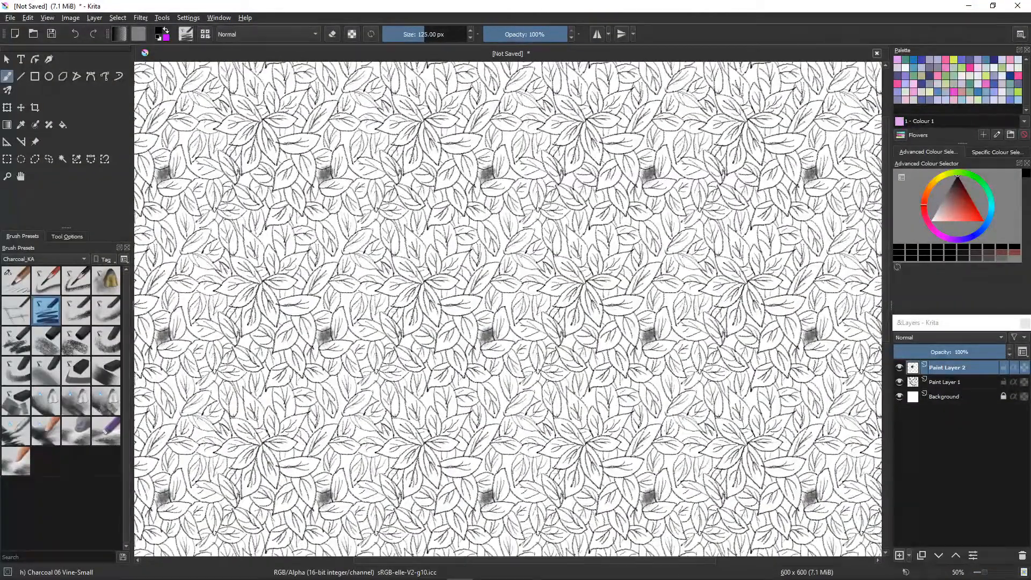
key("w")
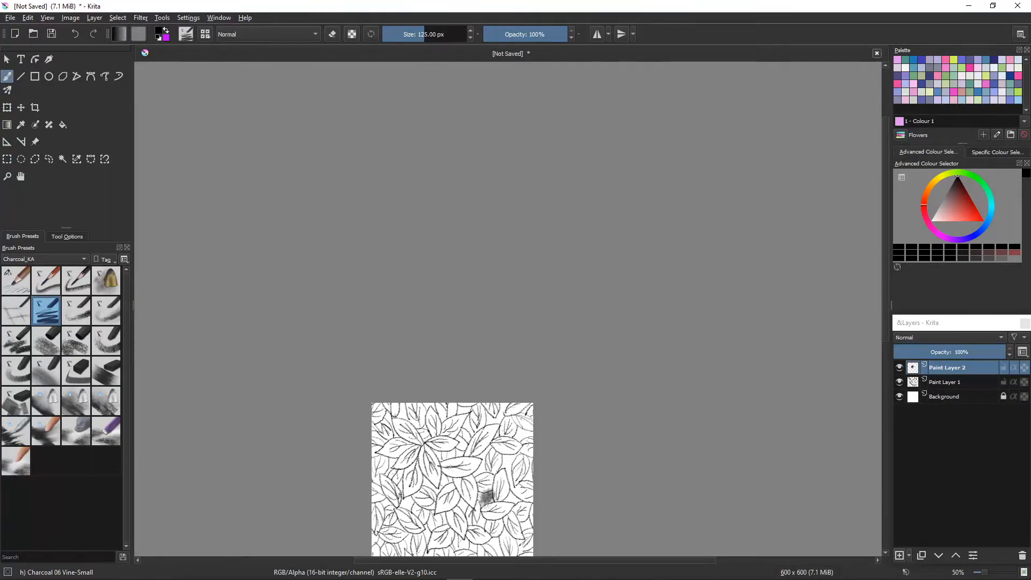
Step: Darken the shaded gap and shade the neighbouring gaps down to the lower edge of the tile with the Charcoal 06 Vine-Small brush
scroll(445, 472, "up", 6)
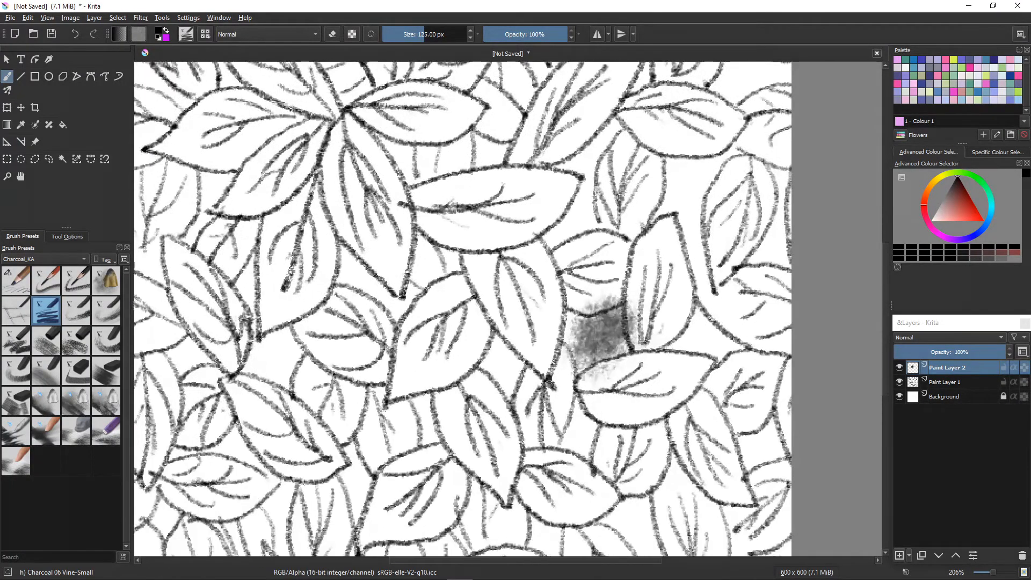
left_click_drag(448, 368, 454, 341)
left_click_drag(563, 284, 579, 297)
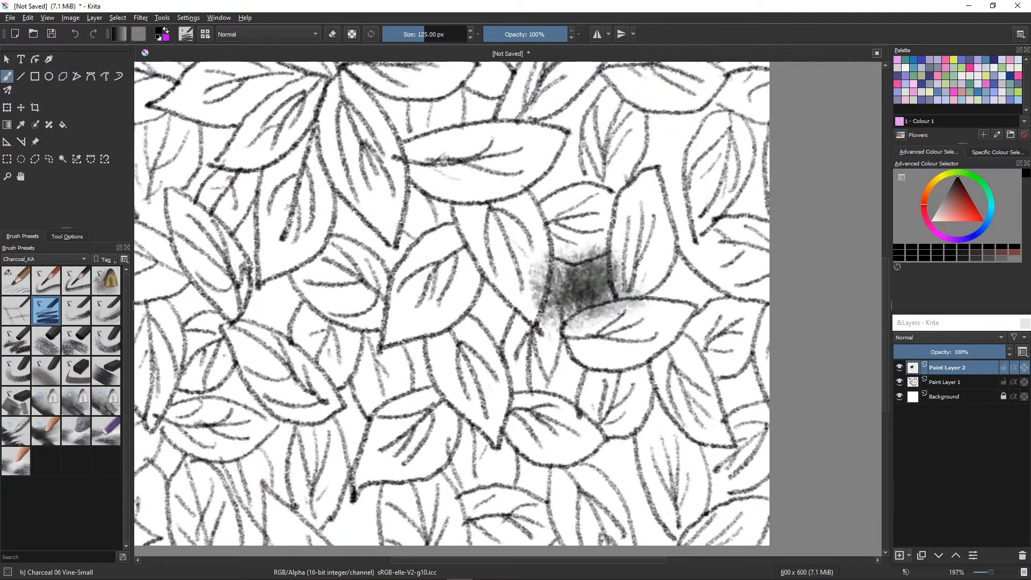
left_click_drag(687, 268, 687, 287)
mouse_move(617, 451)
left_mouse_down()
mouse_move(644, 473)
mouse_move(639, 510)
mouse_move(663, 537)
left_mouse_up()
left_click_drag(553, 357, 537, 397)
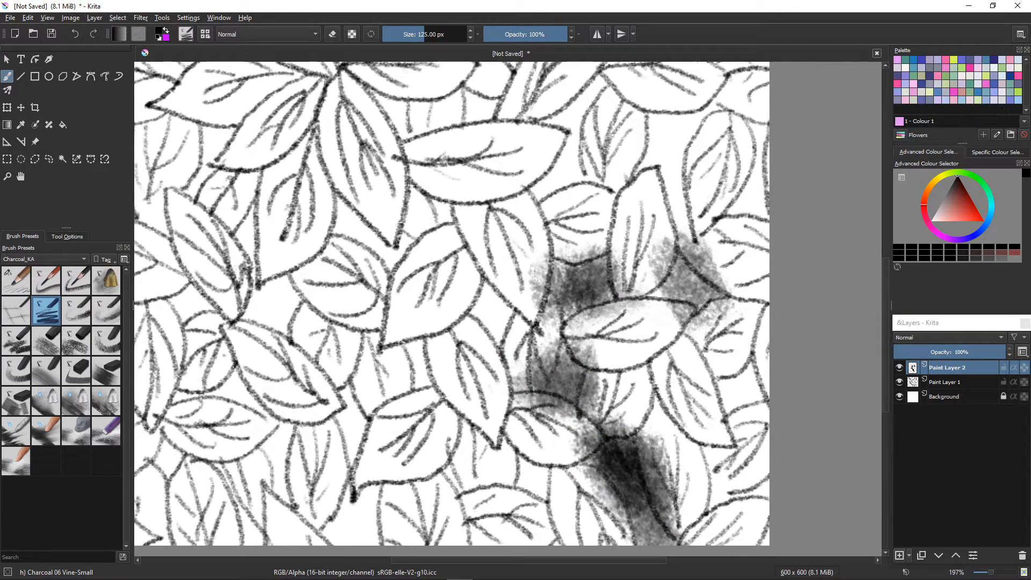
Step: Clean the shading off the horizontal leaf and the leaf edges beside the middle gap with the Charcoal 24 Eraser-Blend brush at 32 px
left_click(106, 431)
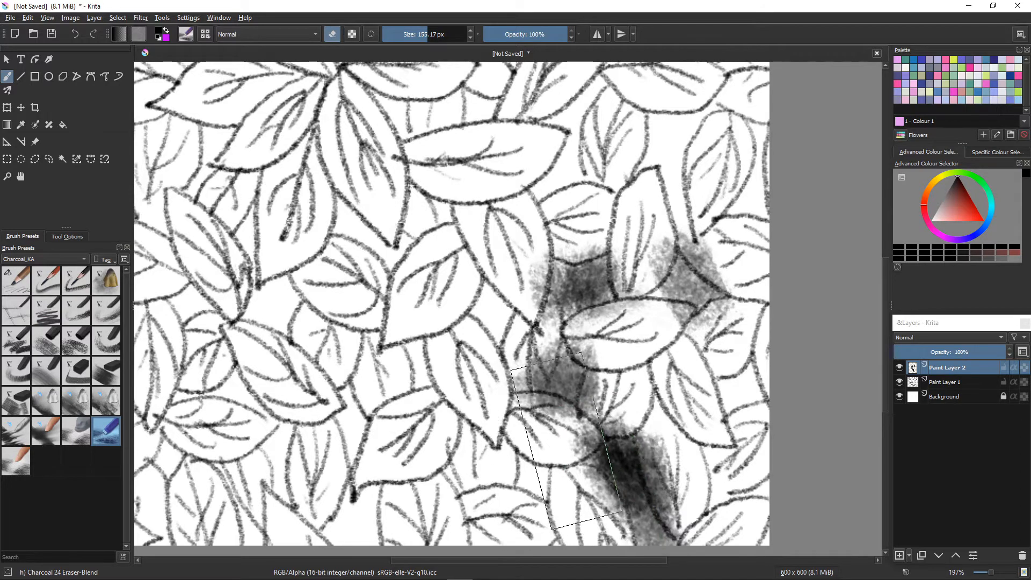
key("bracketleft")
key("bracketleft")
key("bracketleft")
key("bracketleft")
key("bracketleft")
key("bracketleft")
key("bracketleft")
key("bracketleft")
key("bracketleft")
key("bracketleft")
key("bracketleft")
key("bracketleft")
key("bracketleft")
key("bracketleft")
key("bracketleft")
key("bracketleft")
mouse_move(531, 231)
left_mouse_down()
mouse_move(528, 299)
mouse_move(532, 254)
left_mouse_up()
key("bracketleft")
key("bracketleft")
key("bracketleft")
key("bracketleft")
key("bracketleft")
key("bracketleft")
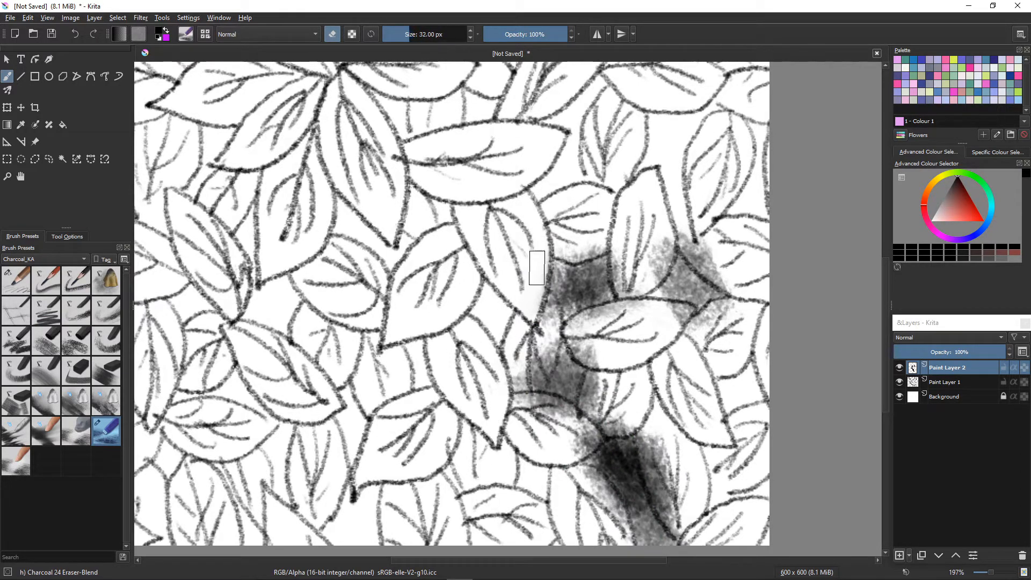
mouse_move(540, 299)
left_mouse_down()
mouse_move(548, 328)
mouse_move(537, 297)
mouse_move(552, 311)
mouse_move(542, 373)
left_mouse_up()
mouse_move(607, 352)
left_mouse_down()
mouse_move(609, 317)
mouse_move(633, 317)
mouse_move(588, 320)
mouse_move(674, 311)
left_mouse_up()
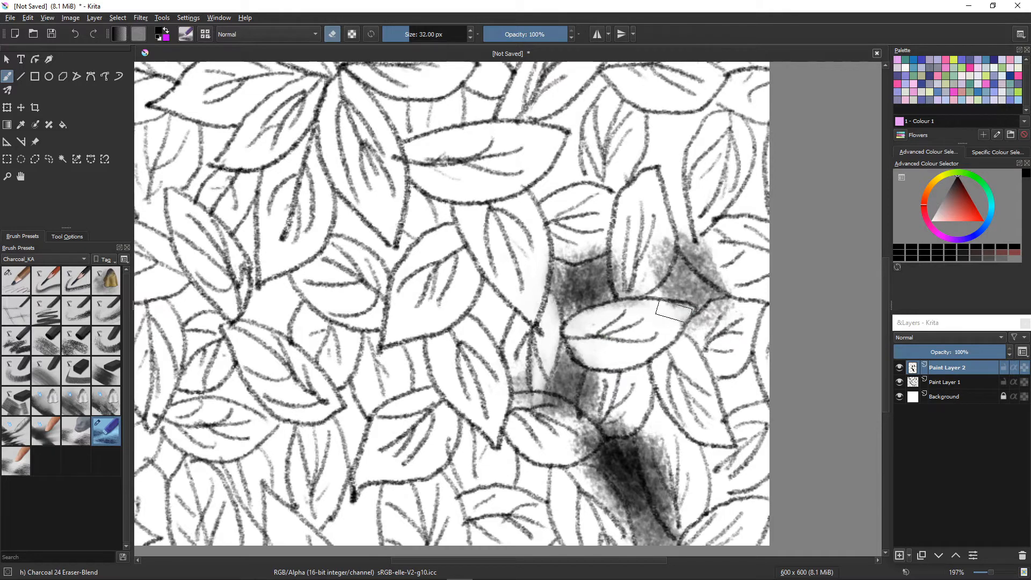
Step: Erase the shading that spills onto the upright leaf and the leaves around the upper-right gap
left_click_drag(652, 235, 659, 253)
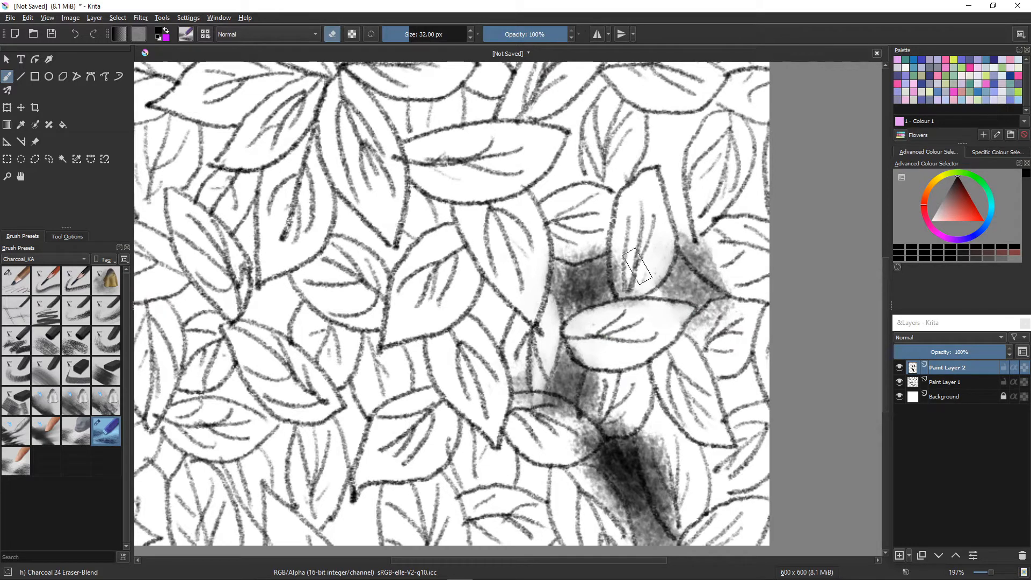
left_click_drag(614, 210, 624, 279)
left_click_drag(663, 230, 631, 293)
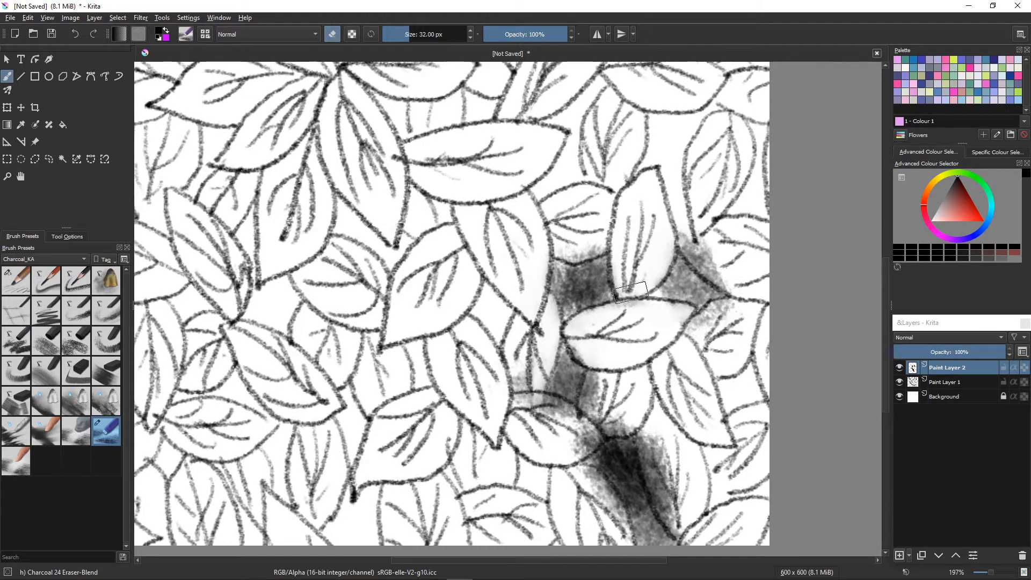
mouse_move(740, 283)
left_mouse_down()
mouse_move(696, 253)
mouse_move(728, 280)
mouse_move(696, 226)
mouse_move(729, 289)
mouse_move(672, 235)
mouse_move(736, 281)
mouse_move(675, 322)
left_mouse_up()
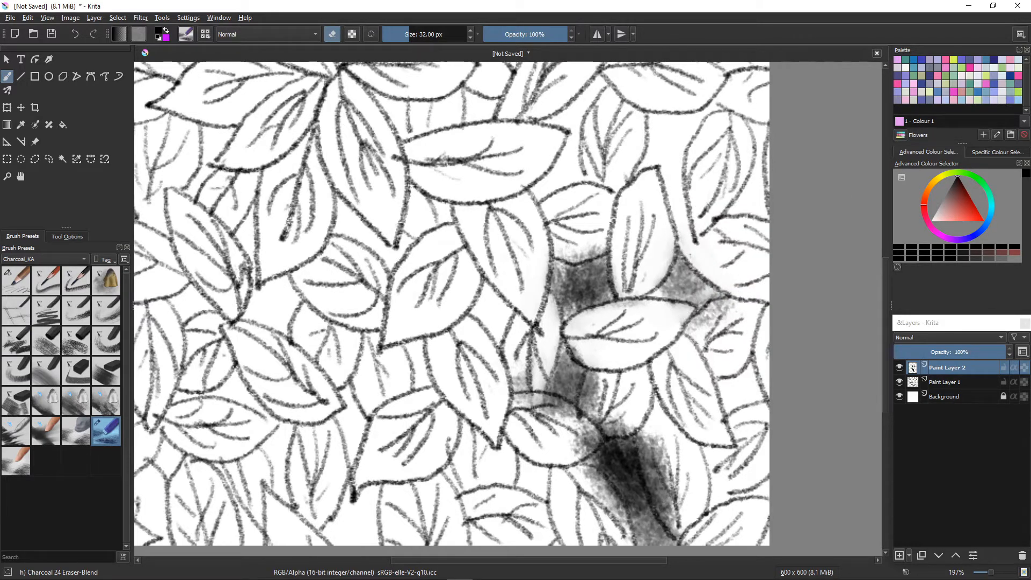
mouse_move(663, 243)
left_mouse_down()
mouse_move(659, 279)
mouse_move(672, 249)
left_mouse_up()
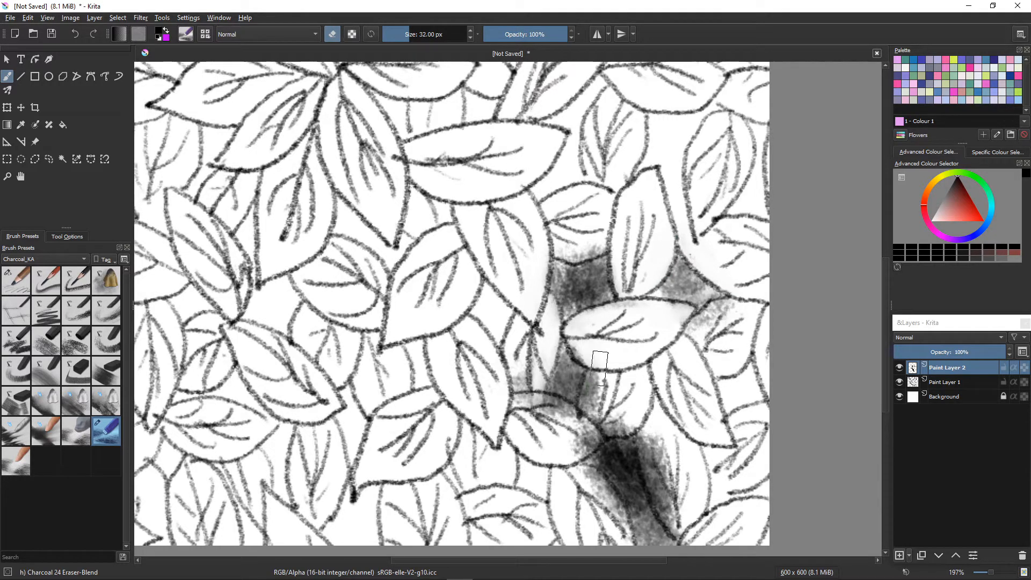
Step: Erase the shading overlapping the leaves on both sides of the dark gap at the lower edge of the tile
mouse_move(600, 368)
left_mouse_down()
mouse_move(615, 391)
mouse_move(620, 426)
mouse_move(603, 426)
mouse_move(642, 438)
mouse_move(661, 460)
mouse_move(685, 508)
mouse_move(656, 460)
mouse_move(668, 501)
mouse_move(643, 428)
mouse_move(671, 515)
left_mouse_up()
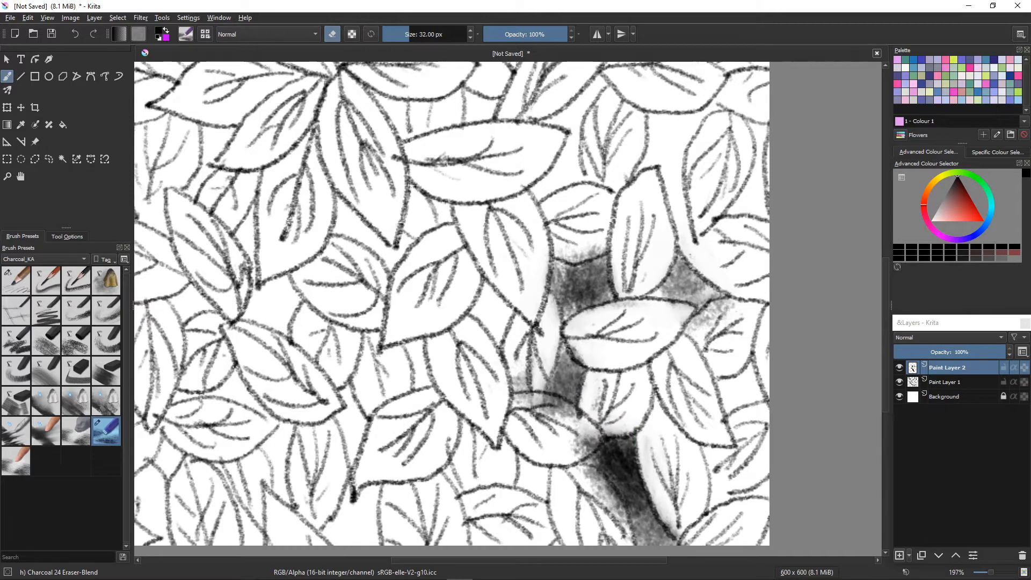
mouse_move(576, 455)
left_mouse_down()
mouse_move(612, 516)
mouse_move(578, 476)
left_mouse_up()
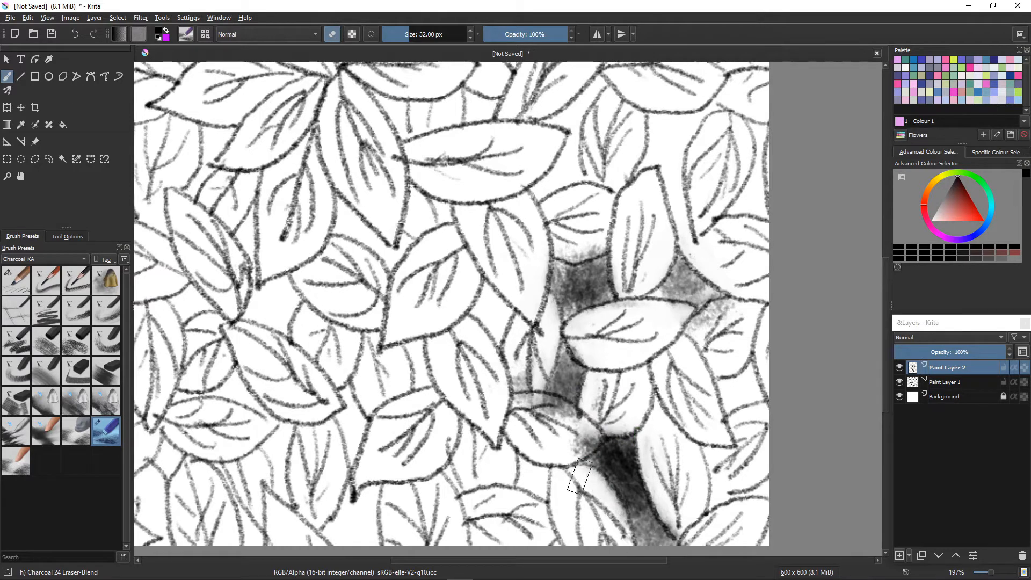
mouse_move(619, 537)
left_mouse_down()
mouse_move(587, 483)
mouse_move(608, 508)
left_mouse_up()
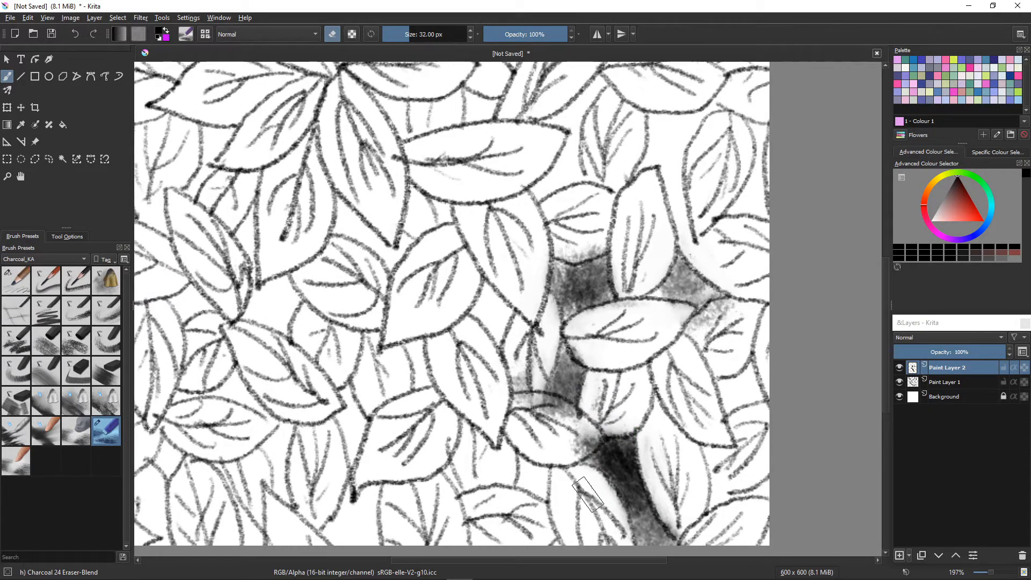
Step: Erase the charcoal from the leaf just above the lower dark gap and from the small leaf beside the horizontal leaf's tip
mouse_move(524, 409)
left_mouse_down()
mouse_move(577, 426)
mouse_move(552, 401)
mouse_move(567, 413)
mouse_move(539, 402)
mouse_move(542, 413)
mouse_move(520, 395)
mouse_move(590, 438)
left_mouse_up()
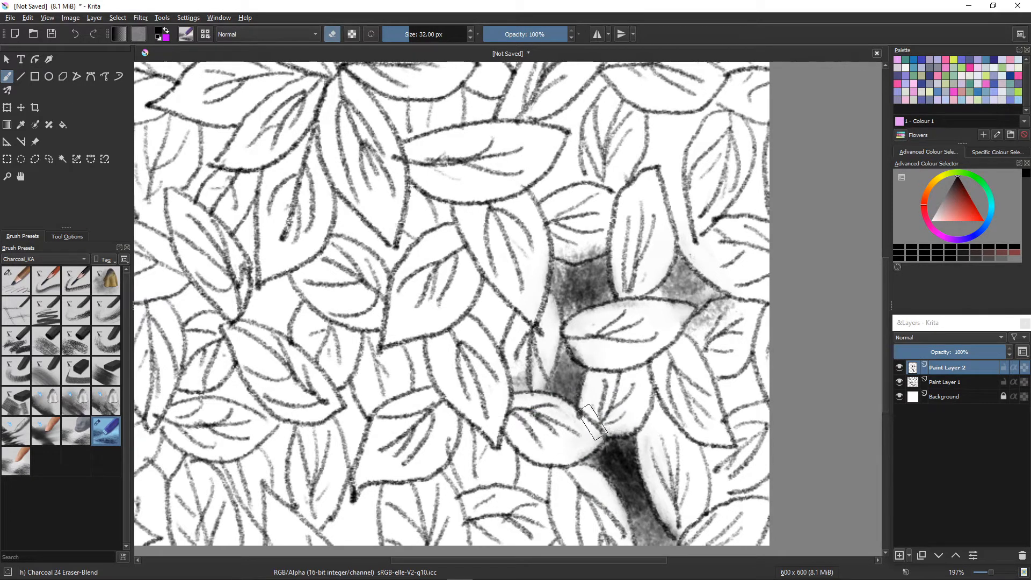
right_click(616, 414)
left_click(771, 285)
left_click_drag(612, 429, 580, 454)
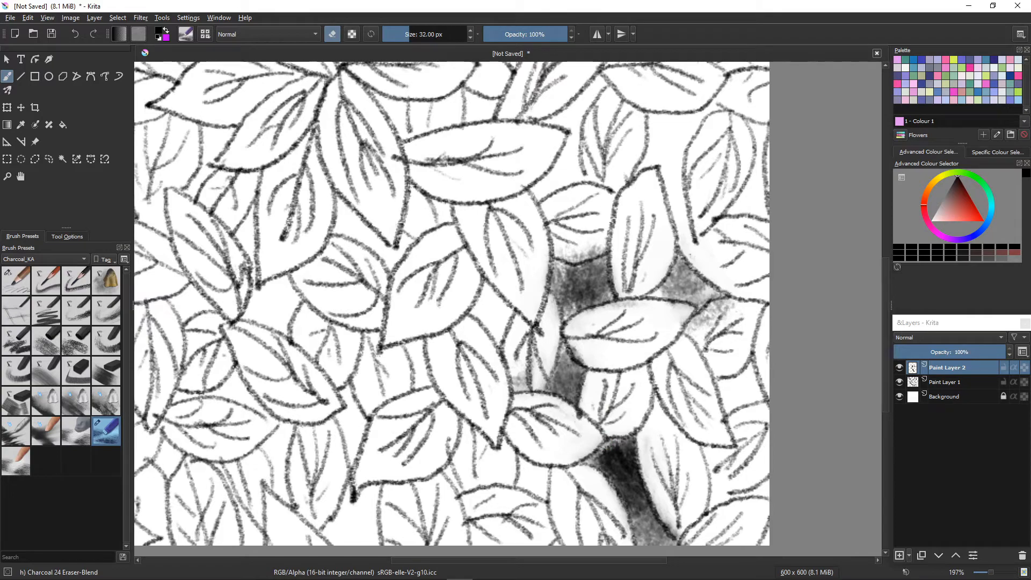
mouse_move(738, 311)
left_mouse_down()
mouse_move(712, 320)
mouse_move(665, 309)
mouse_move(654, 370)
left_mouse_up()
Step: Block in dark shading over the central and upper-right gaps with the Charcoal 16 Comp-BlockBG brush at 51 px
left_click(106, 370)
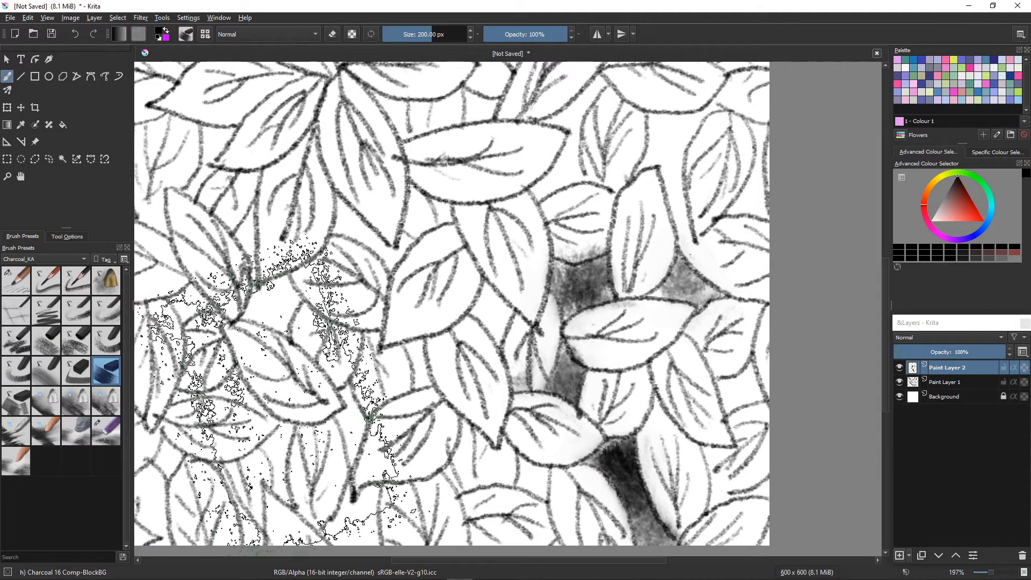
mouse_move(473, 309)
left_mouse_down()
mouse_move(532, 395)
mouse_move(470, 350)
mouse_move(489, 331)
left_mouse_up()
key("bracketleft")
key("bracketleft")
key("bracketleft")
key("bracketleft")
key("bracketleft")
key("bracketleft")
key("bracketleft")
key("bracketleft")
key("bracketleft")
key("bracketleft")
key("bracketleft")
key("bracketleft")
key("bracketleft")
key("bracketleft")
key("bracketleft")
key("bracketleft")
key("bracketleft")
key("bracketleft")
key("bracketleft")
key("bracketleft")
mouse_move(480, 284)
left_mouse_down()
mouse_move(490, 342)
mouse_move(534, 380)
mouse_move(559, 337)
mouse_move(567, 394)
mouse_move(587, 281)
mouse_move(580, 287)
mouse_move(685, 282)
mouse_move(667, 276)
mouse_move(674, 143)
mouse_move(674, 253)
mouse_move(640, 241)
mouse_move(593, 196)
mouse_move(603, 172)
mouse_move(564, 166)
mouse_move(545, 185)
mouse_move(603, 92)
mouse_move(559, 108)
left_mouse_up()
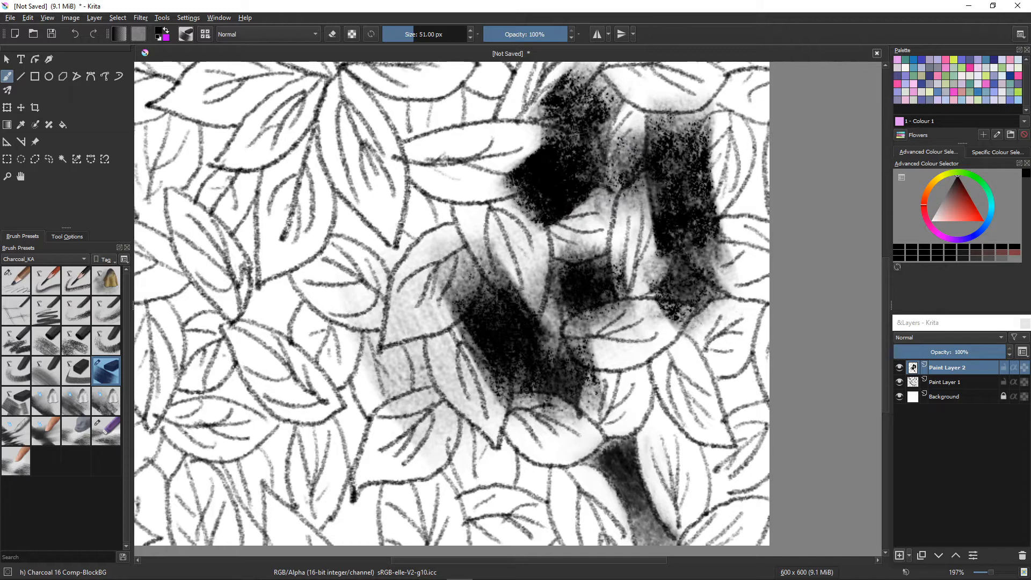
Step: Clean the blocked-in shading off the surrounding leaves with the Charcoal 24 Eraser-Blend brush at 32 px
left_click(105, 431)
mouse_move(510, 211)
left_mouse_down()
mouse_move(539, 252)
mouse_move(511, 191)
mouse_move(541, 236)
mouse_move(522, 195)
mouse_move(519, 216)
mouse_move(509, 186)
left_mouse_up()
mouse_move(546, 141)
left_mouse_down()
mouse_move(518, 167)
mouse_move(561, 134)
mouse_move(521, 171)
mouse_move(565, 144)
mouse_move(513, 185)
mouse_move(548, 137)
mouse_move(623, 123)
mouse_move(628, 155)
mouse_move(639, 149)
mouse_move(634, 245)
mouse_move(656, 263)
mouse_move(642, 290)
mouse_move(698, 314)
mouse_move(651, 313)
mouse_move(644, 360)
left_mouse_up()
mouse_move(560, 334)
left_mouse_down()
mouse_move(626, 321)
mouse_move(589, 322)
mouse_move(627, 312)
mouse_move(579, 336)
mouse_move(603, 358)
mouse_move(577, 336)
mouse_move(587, 357)
mouse_move(583, 329)
mouse_move(616, 325)
left_mouse_up()
left_click_drag(608, 368, 588, 417)
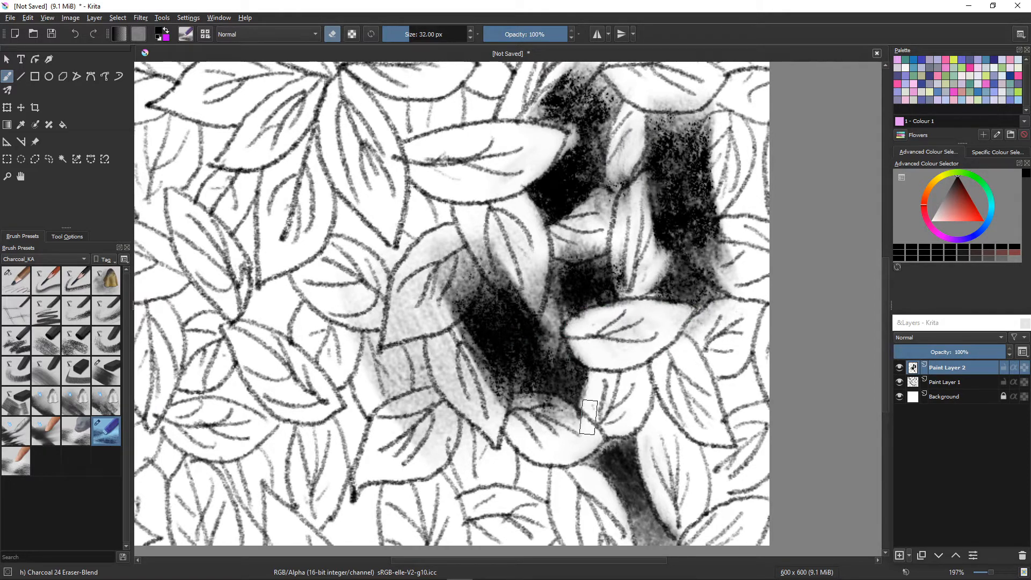
mouse_move(438, 317)
left_mouse_down()
mouse_move(494, 388)
mouse_move(453, 312)
mouse_move(488, 364)
mouse_move(462, 305)
mouse_move(500, 378)
mouse_move(464, 309)
mouse_move(503, 410)
mouse_move(455, 278)
mouse_move(473, 257)
mouse_move(464, 297)
mouse_move(446, 243)
mouse_move(437, 257)
mouse_move(425, 291)
mouse_move(451, 260)
mouse_move(464, 263)
mouse_move(477, 234)
mouse_move(531, 303)
mouse_move(481, 235)
mouse_move(529, 298)
mouse_move(478, 245)
mouse_move(503, 287)
mouse_move(527, 308)
mouse_move(534, 245)
mouse_move(528, 310)
mouse_move(540, 250)
mouse_move(548, 283)
mouse_move(552, 233)
mouse_move(599, 232)
mouse_move(559, 246)
mouse_move(601, 226)
mouse_move(563, 256)
mouse_move(606, 202)
mouse_move(601, 266)
left_mouse_up()
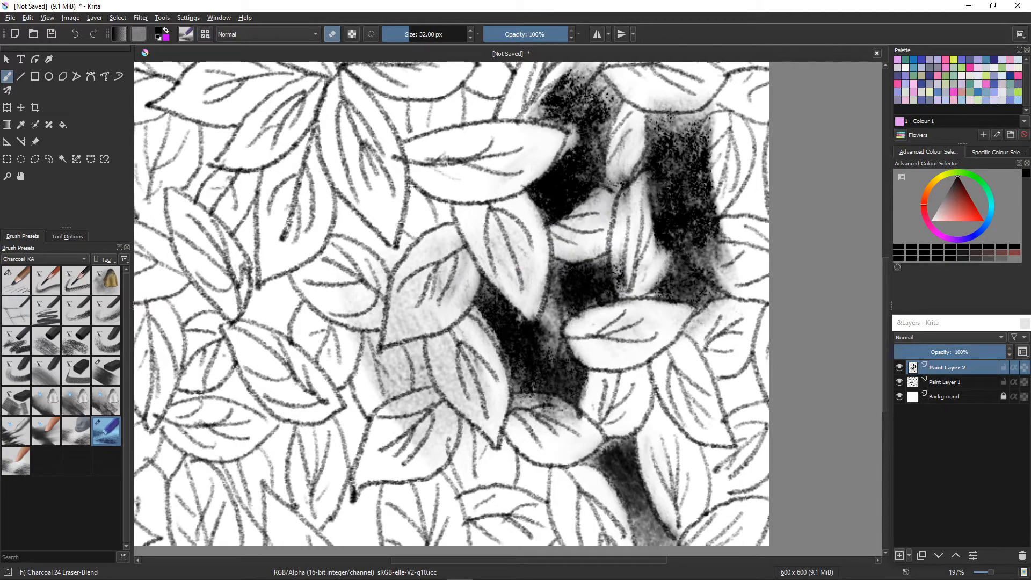
Step: Blend the edges of the dark central gaps with the Charcoal 04 Chamois brush reduced to 22 px
left_click(100, 279)
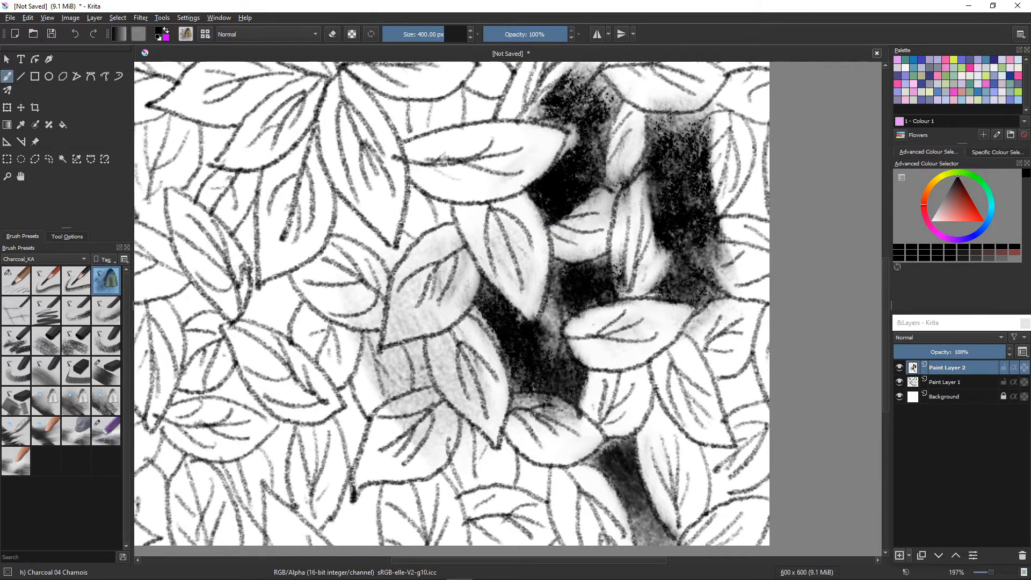
key("bracketleft")
key("bracketleft")
key("bracketleft")
key("bracketleft")
key("bracketleft")
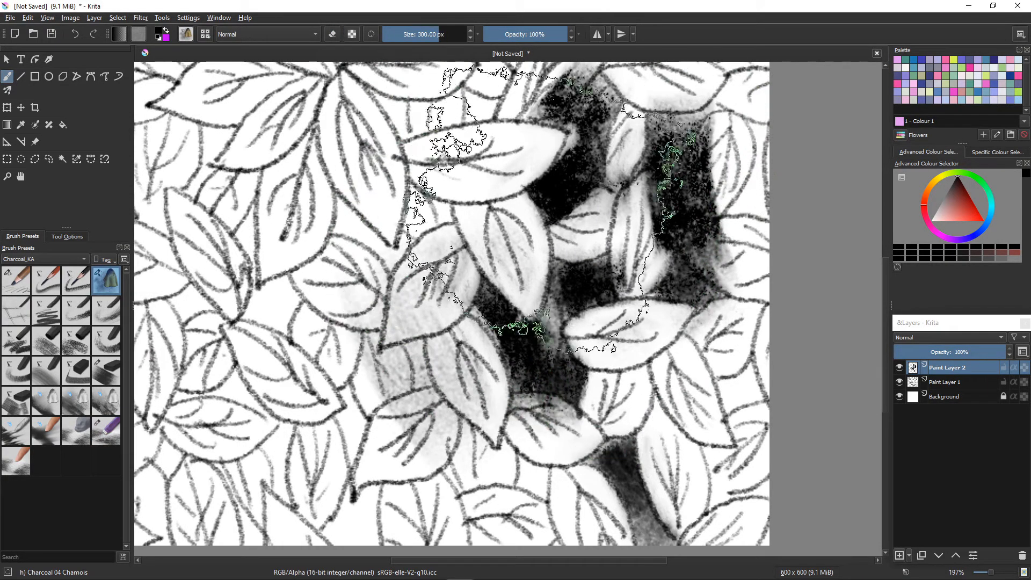
key("bracketleft")
key("bracketleft")
key("bracketleft")
key("bracketleft")
key("bracketleft")
key("bracketleft")
key("bracketleft")
key("bracketleft")
key("bracketleft")
key("bracketleft")
key("bracketleft")
key("bracketleft")
key("bracketleft")
key("bracketleft")
key("bracketleft")
key("bracketleft")
key("bracketleft")
key("bracketleft")
key("bracketleft")
key("bracketleft")
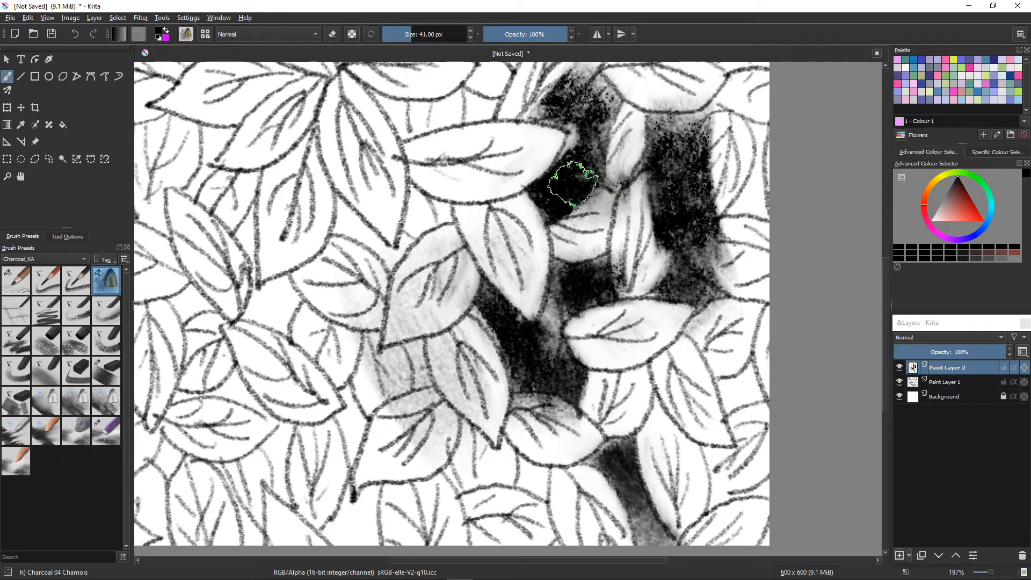
key("bracketleft")
left_click_drag(572, 188, 560, 246)
mouse_move(558, 285)
left_mouse_down()
mouse_move(561, 272)
mouse_move(575, 342)
mouse_move(578, 299)
mouse_move(601, 325)
mouse_move(620, 303)
left_mouse_up()
mouse_move(664, 225)
left_mouse_down()
mouse_move(653, 265)
mouse_move(659, 226)
mouse_move(647, 188)
left_mouse_up()
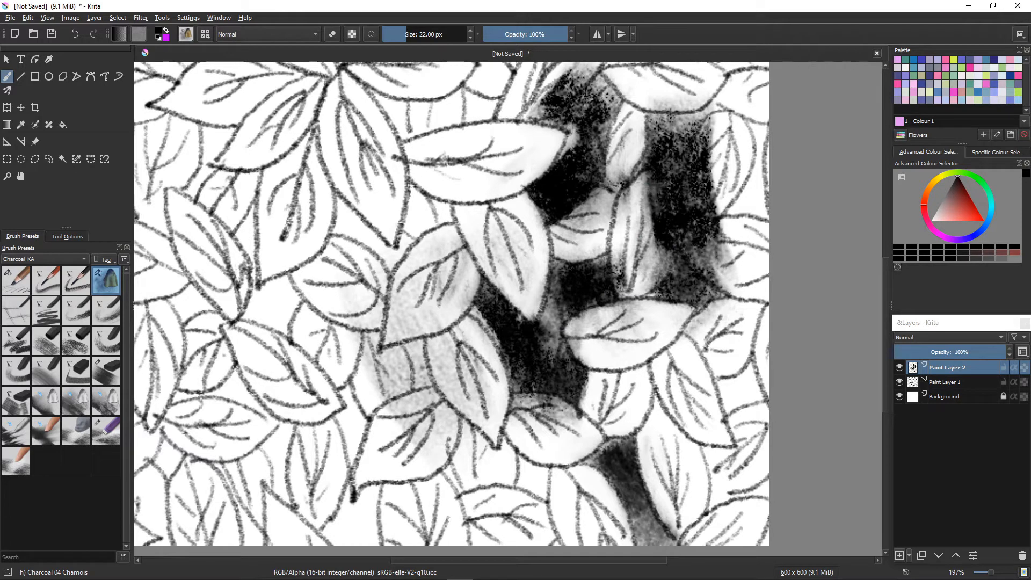
mouse_move(473, 208)
left_mouse_down()
mouse_move(493, 281)
mouse_move(466, 230)
left_mouse_up()
Step: Shade the gaps around the large downward leaf and below it with the Charcoal 11 Willow RoughGrain brush at 35 px
left_click(76, 340)
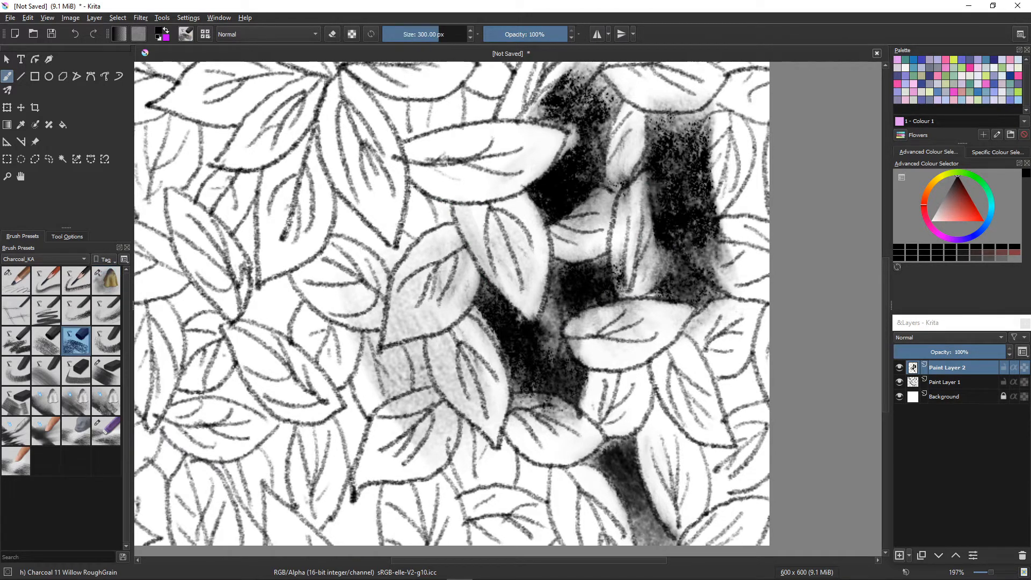
key("bracketleft")
key("bracketleft")
key("bracketleft")
key("bracketleft")
key("bracketleft")
key("bracketleft")
key("bracketleft")
key("bracketleft")
key("bracketleft")
key("bracketleft")
key("bracketleft")
key("bracketleft")
key("bracketleft")
key("bracketleft")
key("bracketleft")
key("bracketleft")
key("bracketleft")
key("bracketleft")
key("bracketleft")
key("bracketleft")
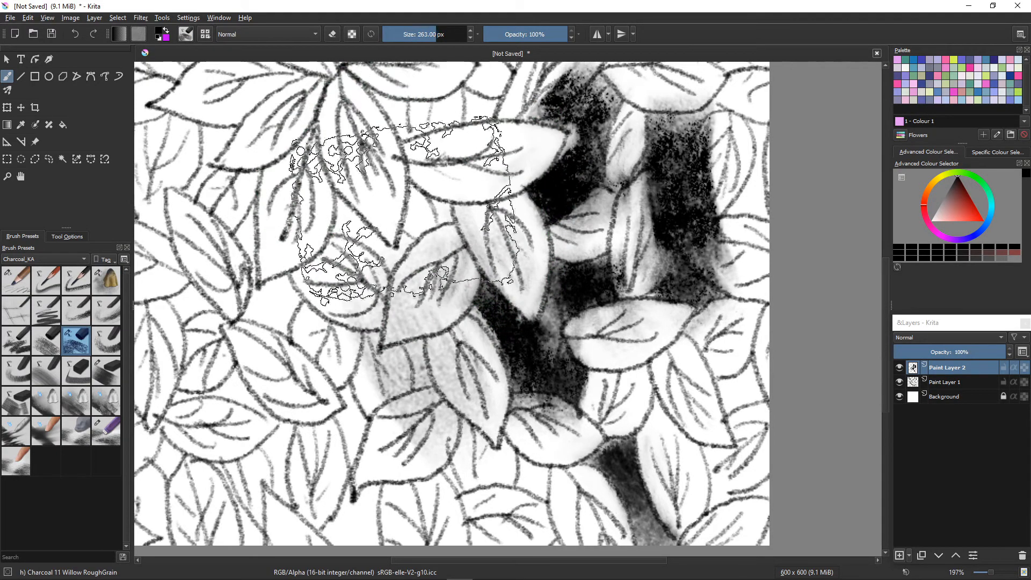
left_click_drag(341, 210, 395, 256)
mouse_move(404, 242)
left_mouse_down()
mouse_move(396, 259)
mouse_move(325, 226)
mouse_move(396, 285)
left_mouse_up()
mouse_move(291, 286)
left_mouse_down()
mouse_move(290, 319)
mouse_move(258, 299)
mouse_move(261, 323)
mouse_move(288, 295)
left_mouse_up()
mouse_move(310, 374)
left_mouse_down()
mouse_move(368, 445)
mouse_move(356, 414)
mouse_move(360, 466)
mouse_move(340, 389)
mouse_move(374, 504)
mouse_move(369, 519)
mouse_move(364, 508)
mouse_move(343, 520)
mouse_move(374, 490)
mouse_move(352, 516)
left_mouse_up()
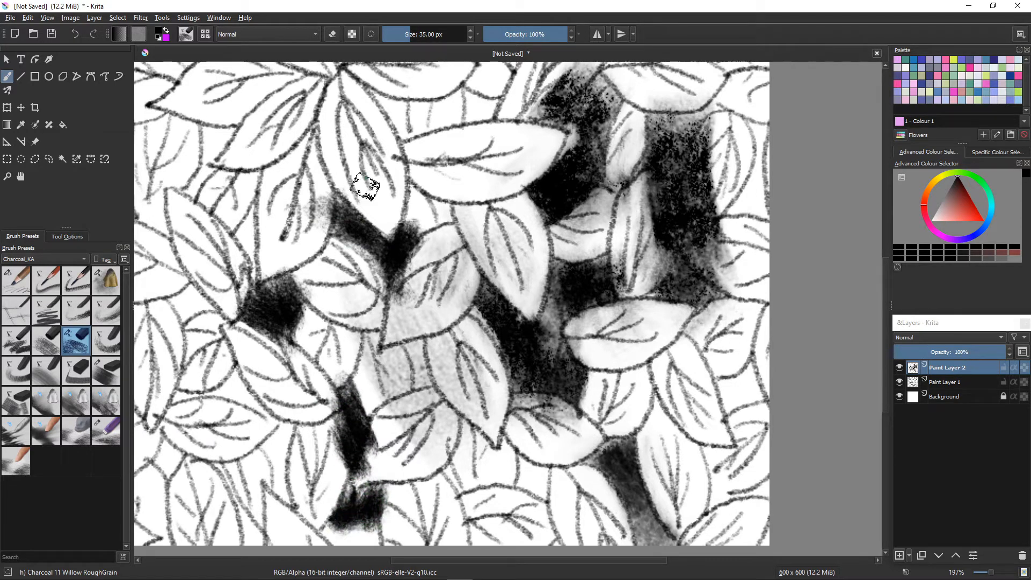
mouse_move(385, 93)
left_mouse_down()
mouse_move(403, 127)
mouse_move(399, 102)
mouse_move(393, 116)
mouse_move(369, 94)
mouse_move(432, 221)
mouse_move(418, 220)
mouse_move(412, 200)
mouse_move(432, 226)
mouse_move(401, 189)
mouse_move(384, 255)
left_mouse_up()
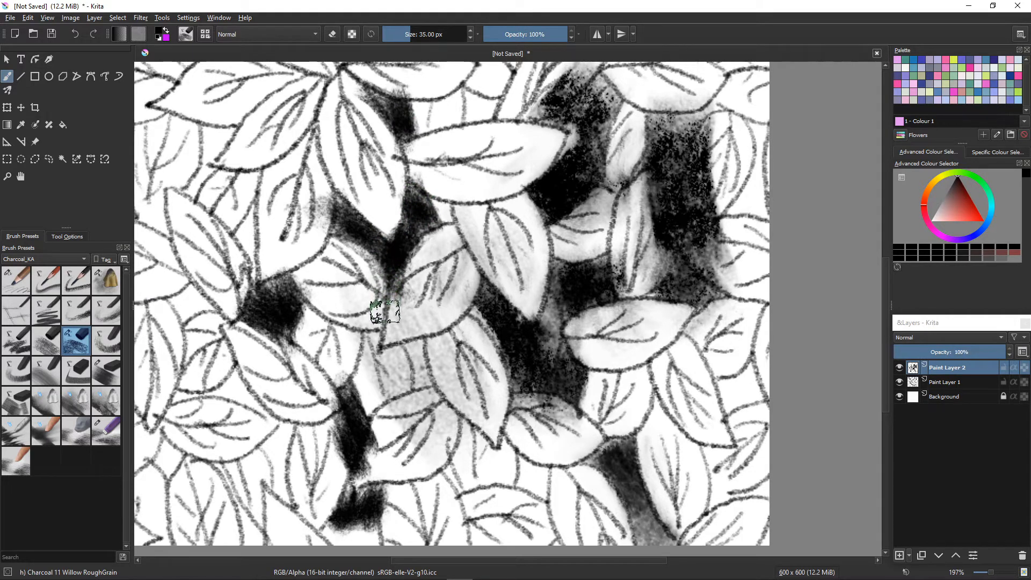
Step: Shade the gaps in the tile's upper-right area and along its right side with the Charcoal 11 Willow RoughGrain brush
scroll(386, 317, "down", 5)
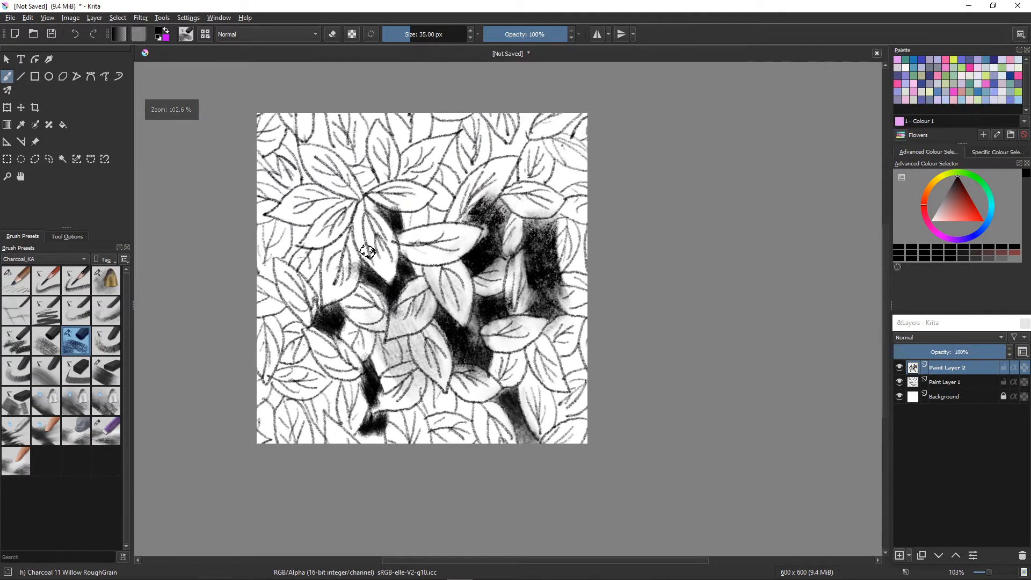
mouse_move(428, 206)
left_mouse_down()
mouse_move(451, 210)
mouse_move(443, 219)
mouse_move(456, 143)
mouse_move(457, 173)
mouse_move(441, 161)
mouse_move(438, 174)
mouse_move(445, 164)
left_mouse_up()
mouse_move(486, 129)
left_mouse_down()
mouse_move(496, 152)
mouse_move(494, 136)
mouse_move(515, 159)
mouse_move(525, 123)
mouse_move(511, 182)
mouse_move(561, 171)
mouse_move(569, 188)
mouse_move(552, 182)
mouse_move(555, 191)
mouse_move(577, 178)
left_mouse_up()
mouse_move(577, 261)
left_mouse_down()
mouse_move(579, 228)
mouse_move(577, 271)
mouse_move(575, 236)
mouse_move(576, 260)
left_mouse_up()
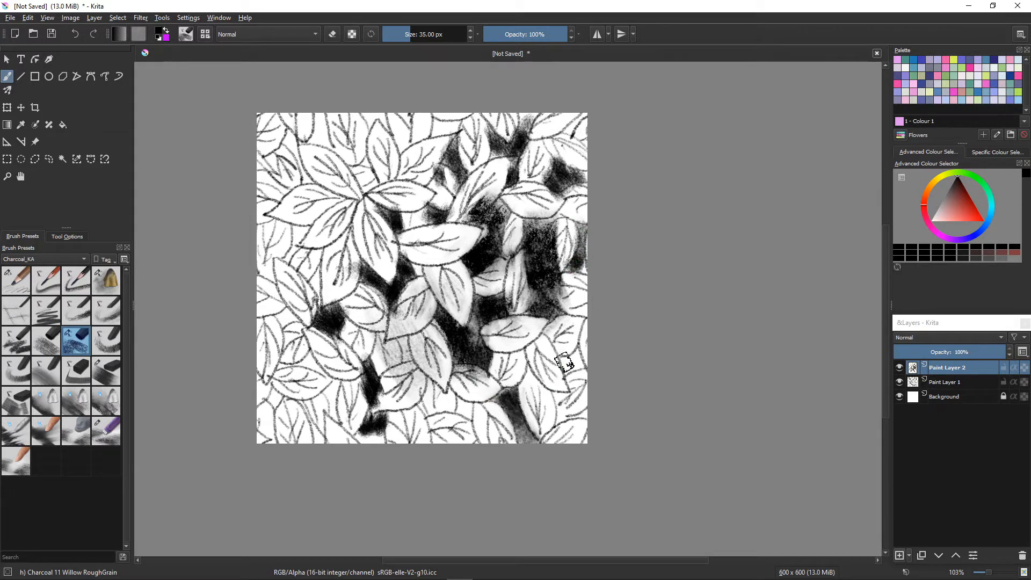
left_click_drag(565, 364, 555, 369)
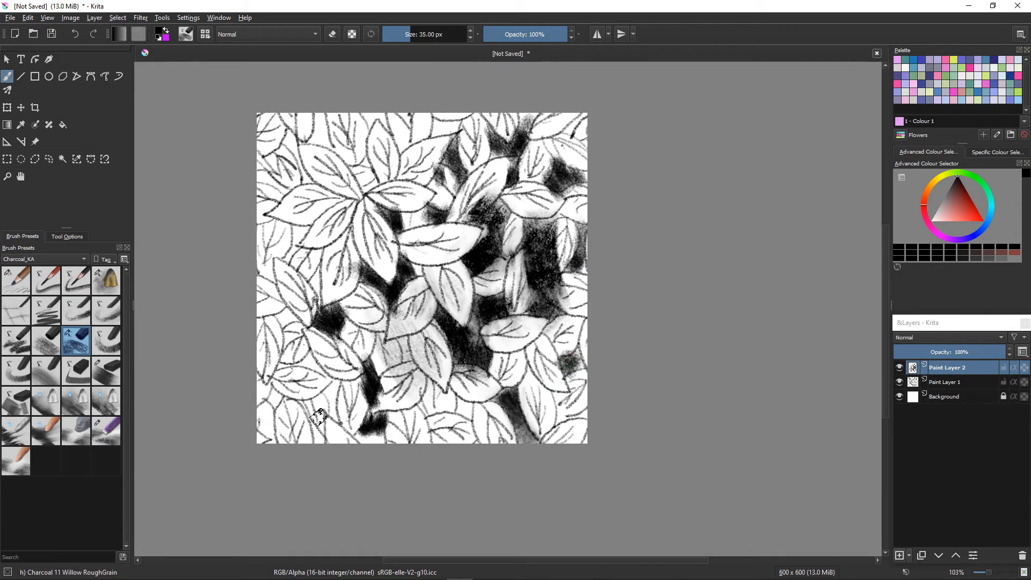
Step: Shade the remaining gaps along the tile's left side, around the central leaf cluster and across the top edge
mouse_move(318, 417)
left_mouse_down()
mouse_move(331, 383)
mouse_move(340, 423)
mouse_move(374, 435)
mouse_move(315, 435)
mouse_move(302, 408)
mouse_move(320, 435)
mouse_move(277, 393)
mouse_move(274, 402)
mouse_move(274, 385)
mouse_move(309, 352)
mouse_move(328, 379)
mouse_move(283, 365)
mouse_move(290, 312)
mouse_move(287, 321)
mouse_move(235, 315)
mouse_move(259, 346)
mouse_move(265, 260)
mouse_move(280, 280)
mouse_move(317, 269)
mouse_move(321, 307)
mouse_move(296, 249)
mouse_move(291, 262)
mouse_move(295, 231)
mouse_move(305, 233)
mouse_move(296, 243)
mouse_move(263, 214)
mouse_move(270, 202)
mouse_move(265, 231)
left_mouse_up()
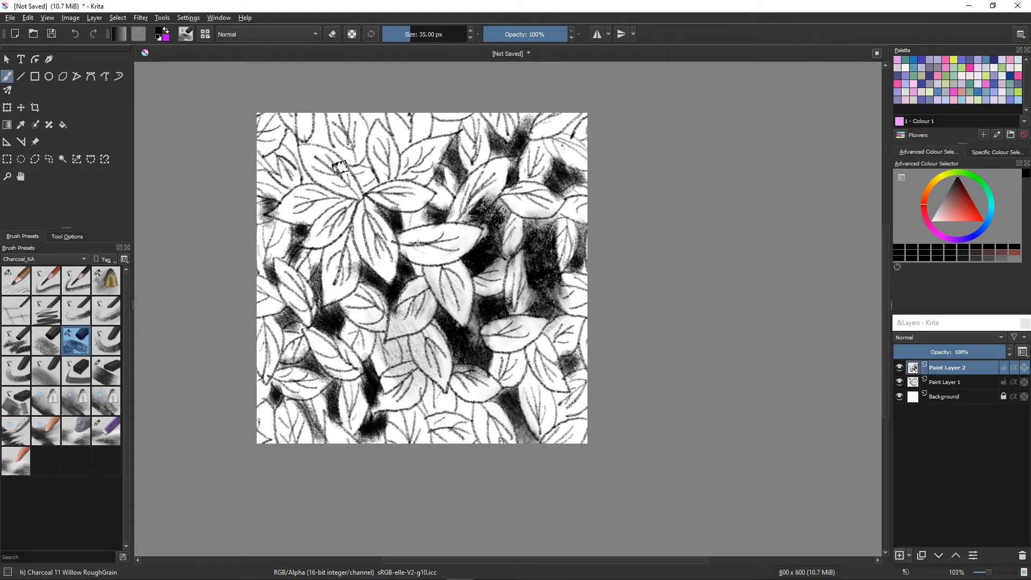
mouse_move(368, 203)
left_mouse_down()
mouse_move(356, 230)
mouse_move(362, 258)
mouse_move(369, 240)
mouse_move(375, 277)
left_mouse_up()
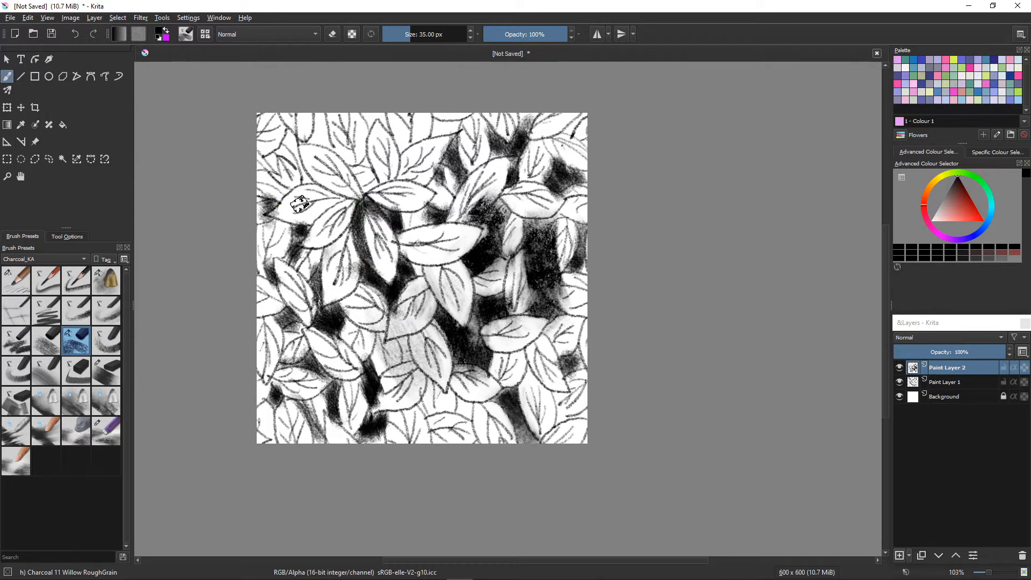
mouse_move(295, 148)
left_mouse_down()
mouse_move(310, 181)
mouse_move(289, 138)
mouse_move(271, 134)
left_mouse_up()
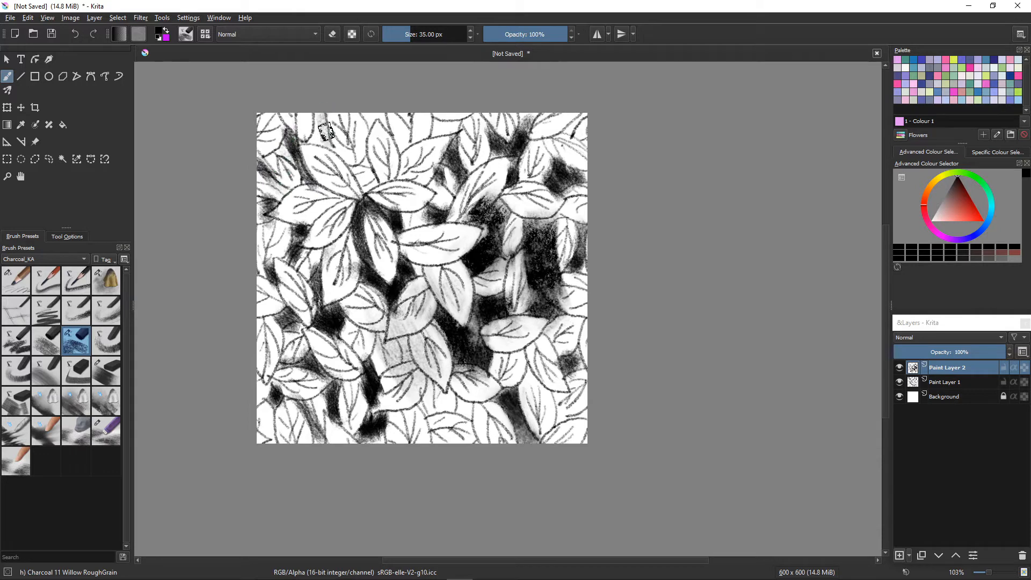
left_click_drag(319, 129, 318, 135)
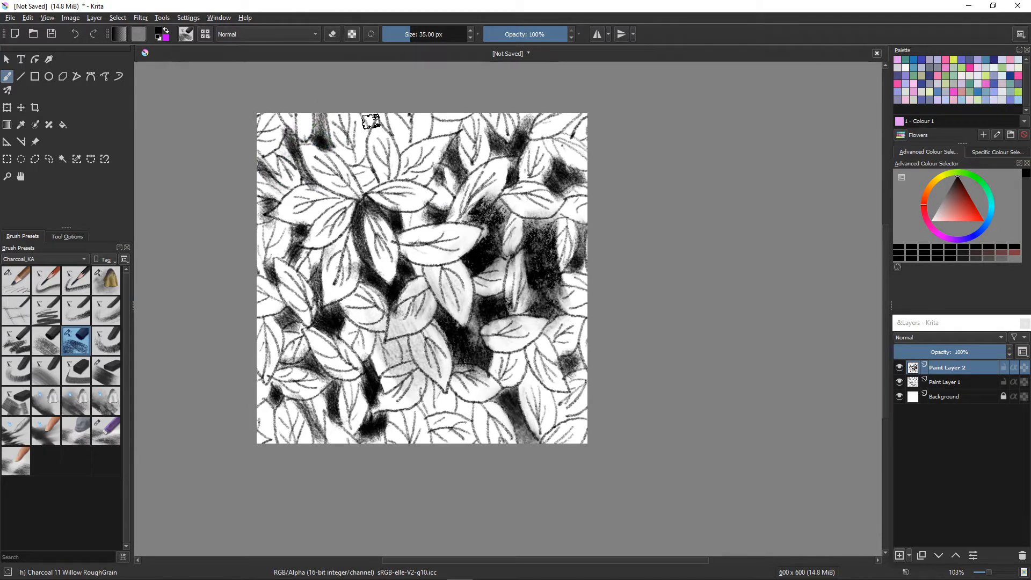
mouse_move(383, 122)
left_mouse_down()
mouse_move(370, 119)
mouse_move(448, 126)
mouse_move(433, 129)
left_mouse_up()
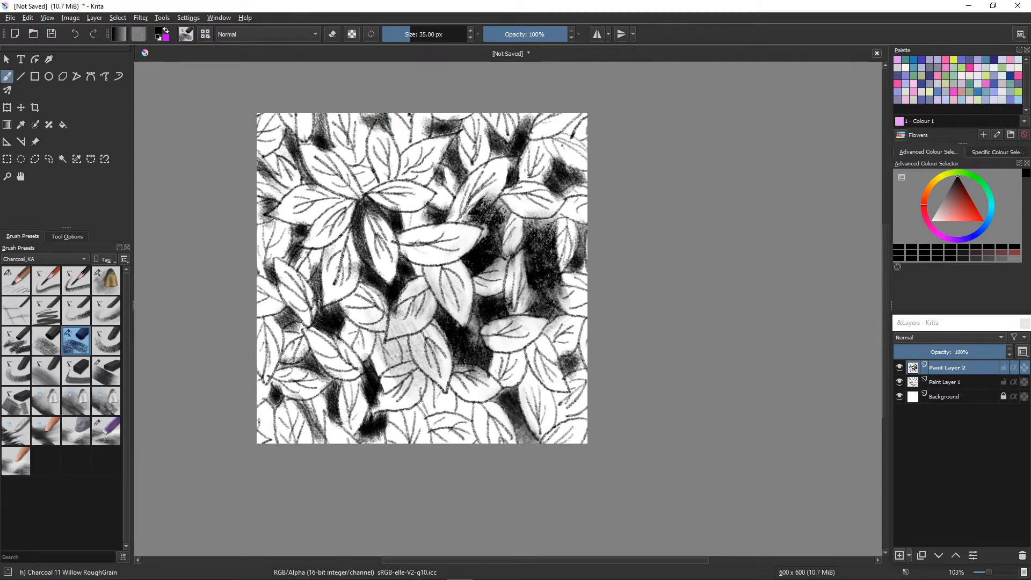
Step: Turn on Wrap Around Mode and shade the gaps crossing the tile edges and the remaining light gaps between leaves
key("w")
mouse_move(515, 106)
left_mouse_down()
mouse_move(534, 110)
mouse_move(529, 121)
left_mouse_up()
mouse_move(637, 114)
left_mouse_down()
mouse_move(657, 139)
mouse_move(648, 104)
mouse_move(682, 117)
mouse_move(702, 99)
mouse_move(712, 115)
mouse_move(690, 113)
left_mouse_up()
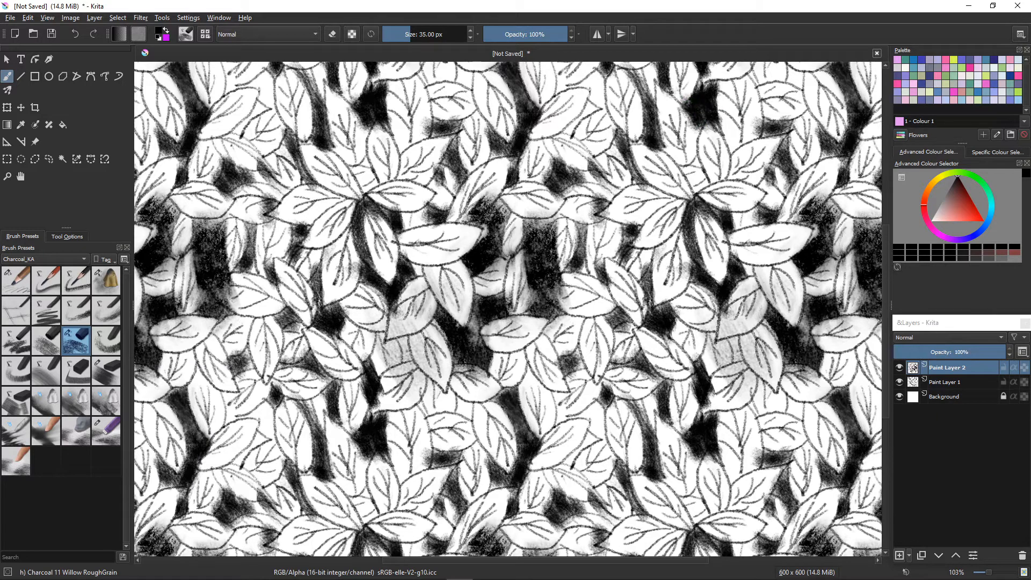
left_click_drag(416, 269, 423, 273)
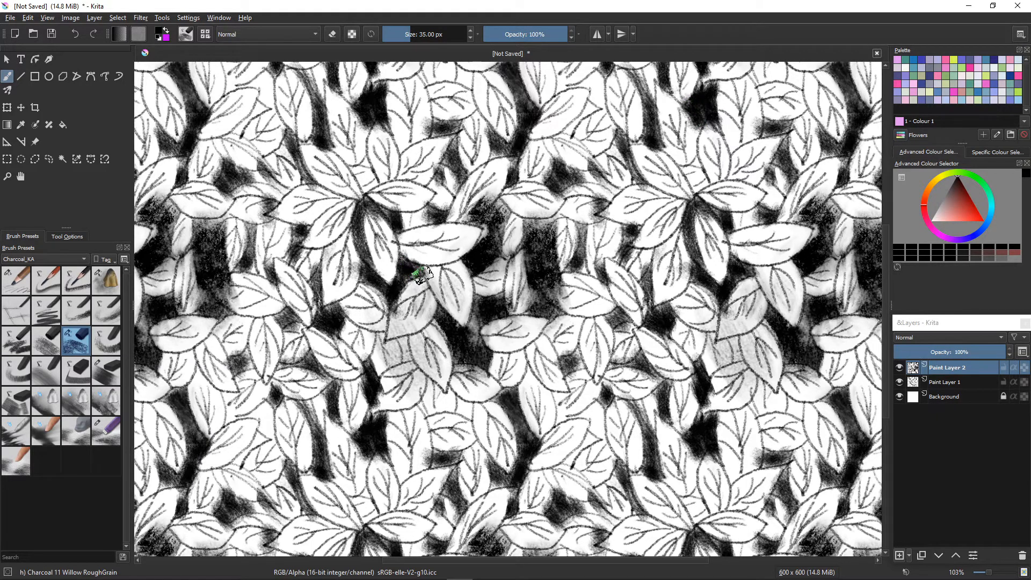
left_click_drag(251, 263, 254, 271)
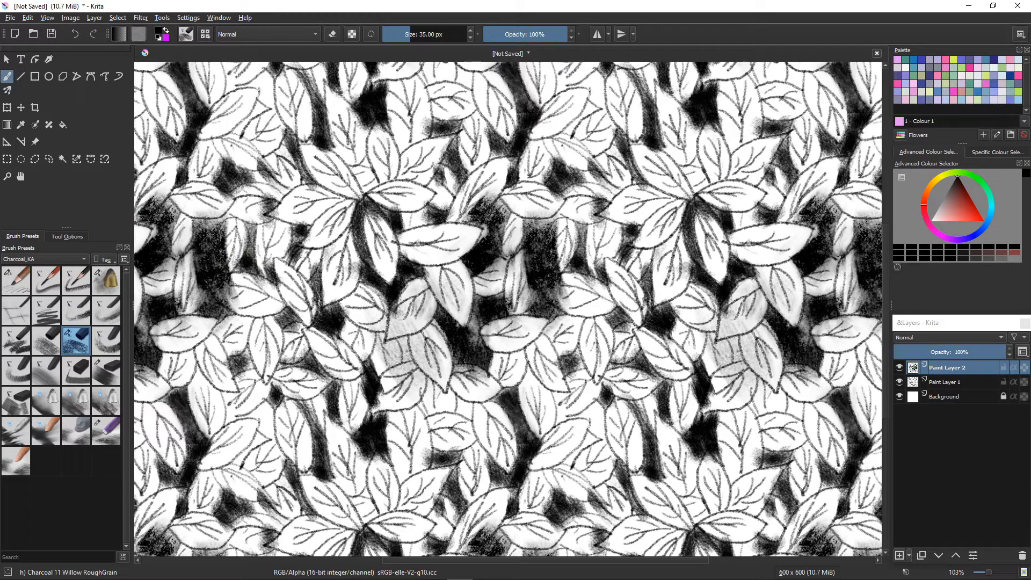
Step: Compare the single tile with its wrapped repeat by toggling Wrap Around Mode off and on
left_click(104, 427)
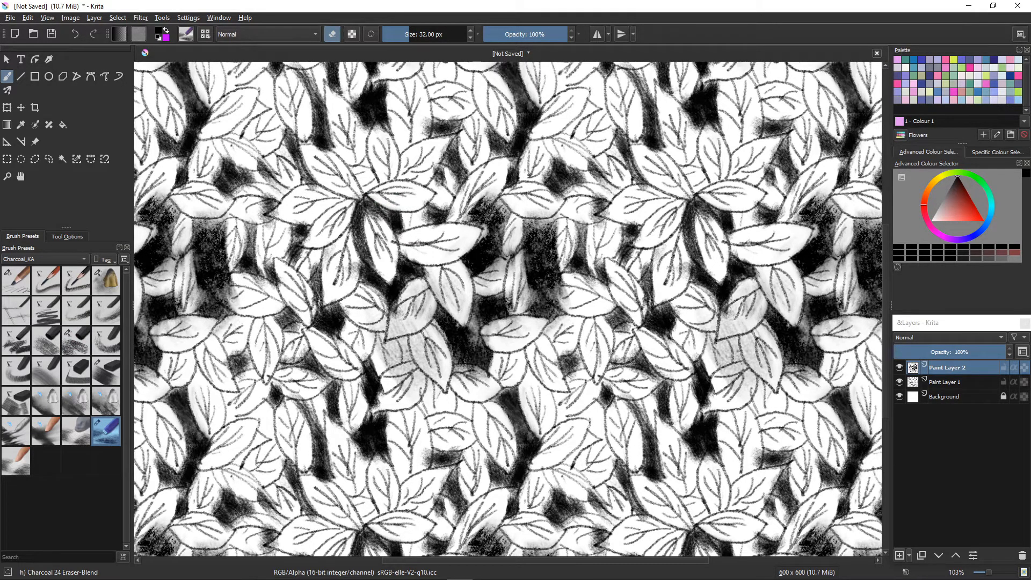
key("w")
key("w")
left_click_drag(550, 110, 534, 127)
key("w")
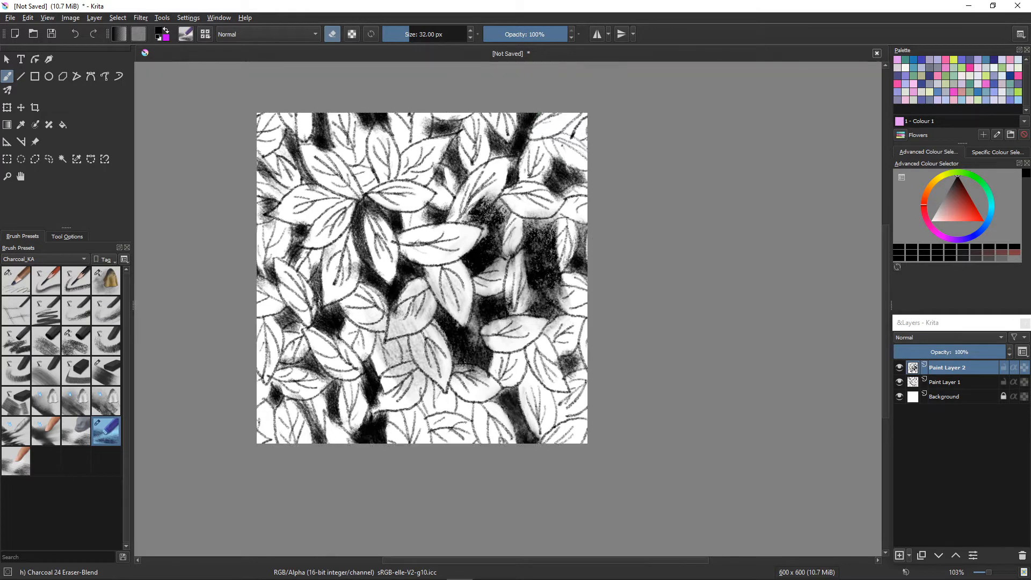
key("w")
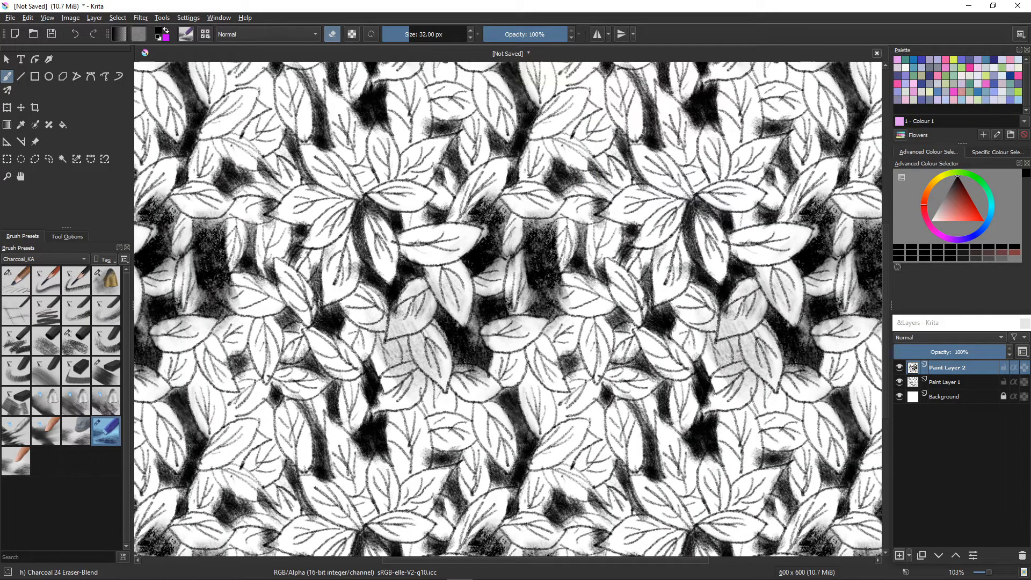
Step: Darken the light gaps between the small leaves beside the large leaf cluster with the Charcoal 11 Willow RoughGrain brush at 35 px
left_click(75, 340)
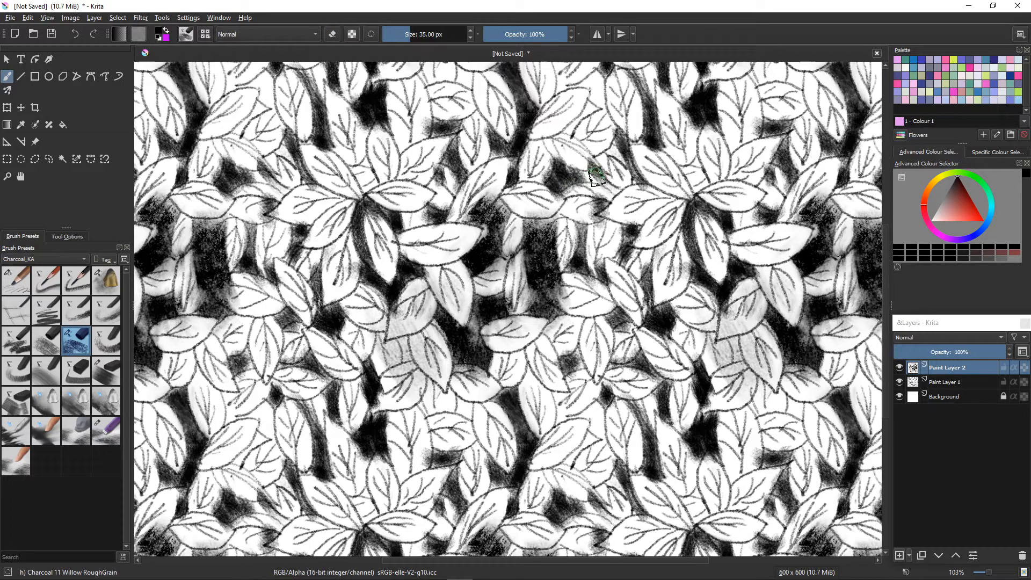
mouse_move(588, 176)
left_mouse_down()
mouse_move(617, 188)
mouse_move(590, 166)
mouse_move(567, 182)
left_mouse_up()
mouse_move(576, 230)
left_mouse_down()
mouse_move(559, 219)
mouse_move(543, 237)
mouse_move(540, 303)
mouse_move(558, 314)
left_mouse_up()
left_click_drag(542, 408, 574, 406)
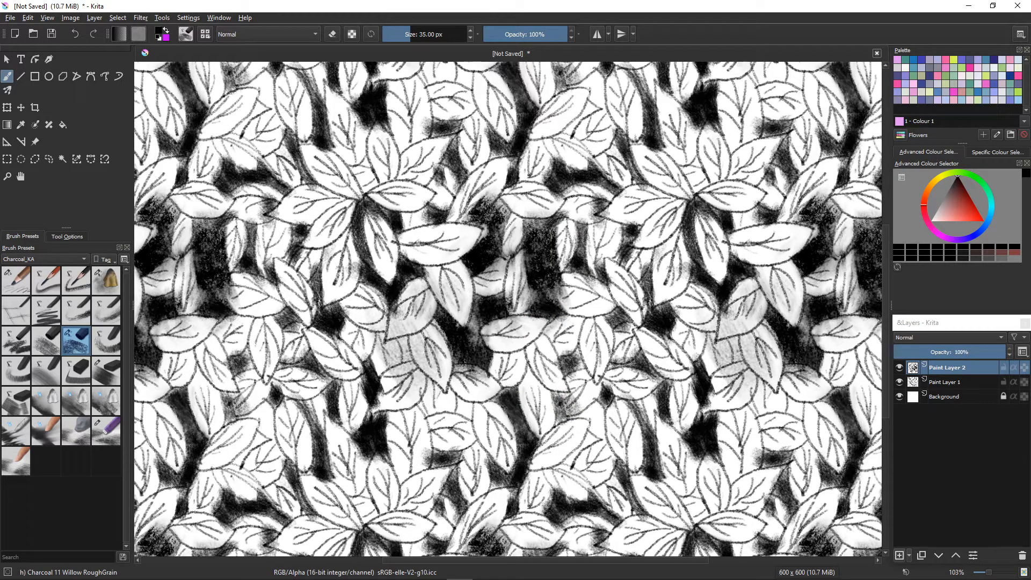
Step: Clean charcoal off the small leaves and the cluster's upper, right and left leaves with the Charcoal 24 Eraser-Blend brush at 32 px
left_click(106, 431)
mouse_move(558, 235)
left_mouse_down()
mouse_move(559, 259)
mouse_move(560, 223)
mouse_move(549, 251)
mouse_move(559, 226)
mouse_move(554, 273)
mouse_move(570, 229)
mouse_move(554, 276)
mouse_move(557, 229)
mouse_move(550, 271)
mouse_move(556, 232)
mouse_move(558, 256)
mouse_move(567, 243)
mouse_move(560, 265)
mouse_move(571, 227)
mouse_move(556, 269)
mouse_move(576, 315)
mouse_move(560, 324)
mouse_move(550, 292)
left_mouse_up()
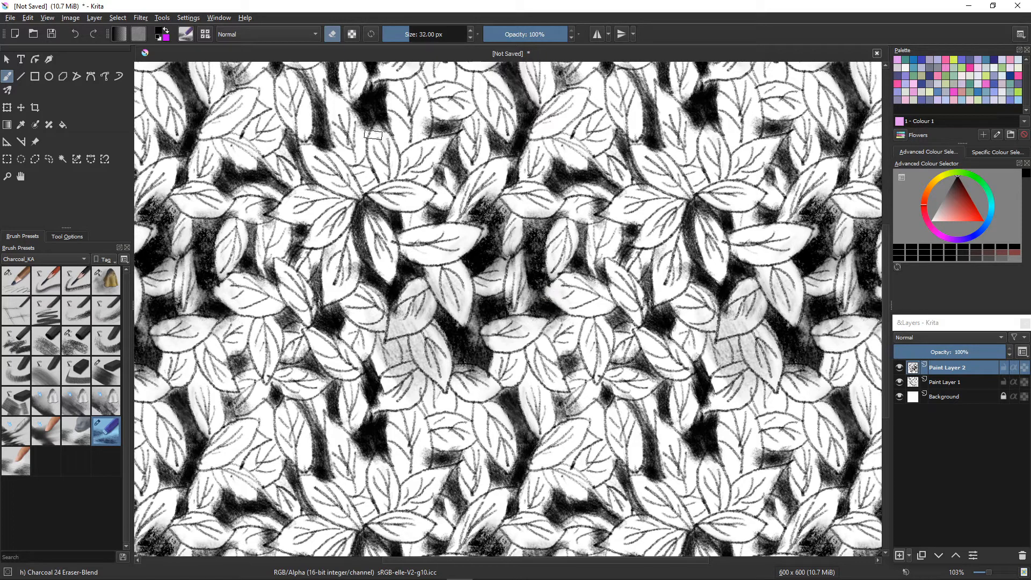
mouse_move(374, 134)
left_mouse_down()
mouse_move(345, 107)
mouse_move(380, 131)
left_mouse_up()
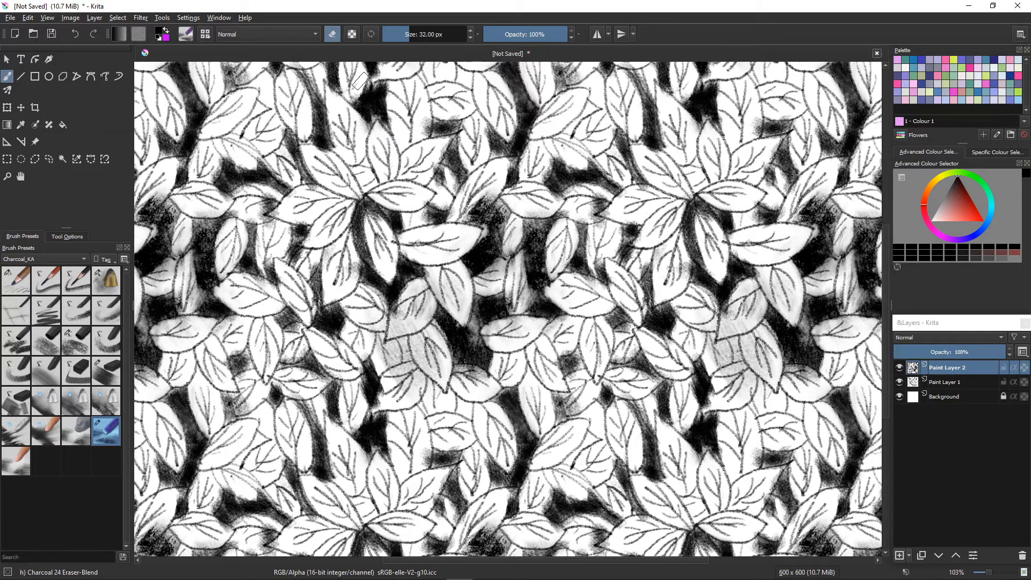
mouse_move(360, 82)
left_mouse_down()
mouse_move(380, 70)
mouse_move(410, 106)
mouse_move(418, 99)
mouse_move(423, 145)
mouse_move(445, 139)
mouse_move(428, 179)
mouse_move(436, 139)
mouse_move(446, 140)
mouse_move(442, 183)
left_mouse_up()
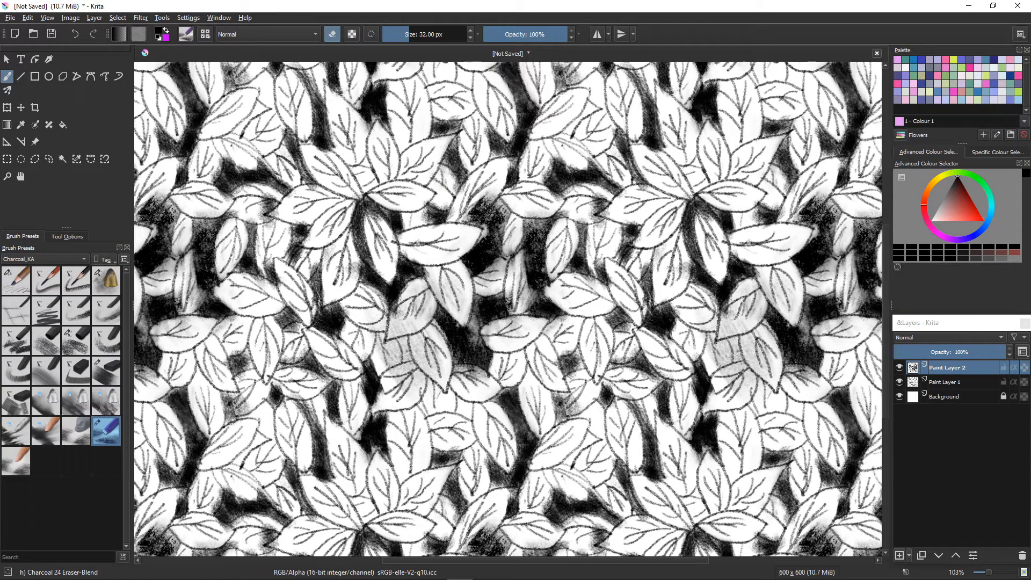
mouse_move(262, 199)
left_mouse_down()
mouse_move(280, 217)
mouse_move(257, 214)
mouse_move(280, 230)
mouse_move(281, 211)
mouse_move(284, 245)
mouse_move(286, 218)
mouse_move(310, 217)
mouse_move(297, 249)
mouse_move(312, 240)
mouse_move(293, 270)
mouse_move(313, 269)
mouse_move(335, 239)
left_mouse_up()
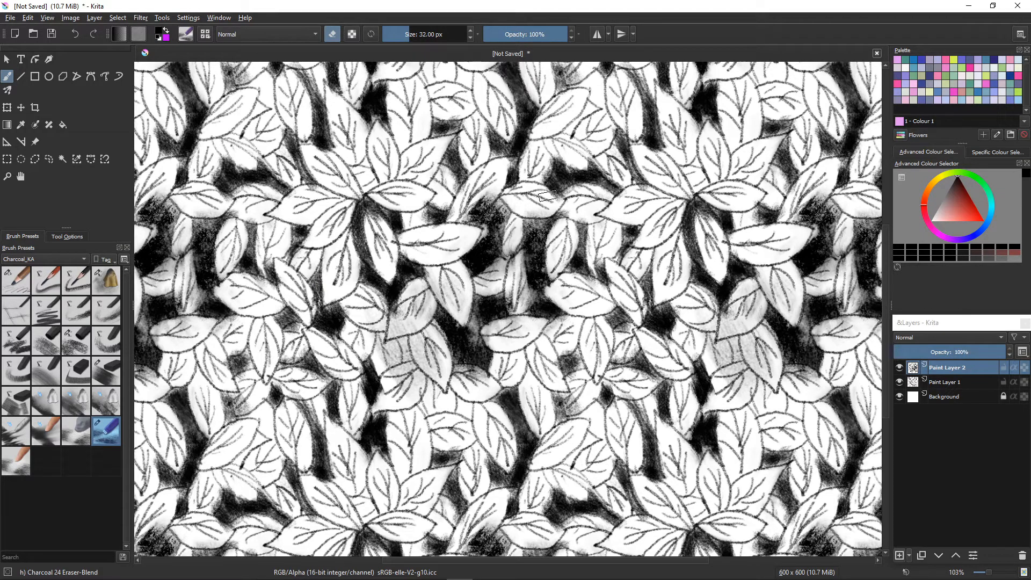
Step: Erase stray charcoal from the leaves beside the cluster, the diagonal leaf to its right and the grey leaves below it
left_click_drag(548, 196, 528, 188)
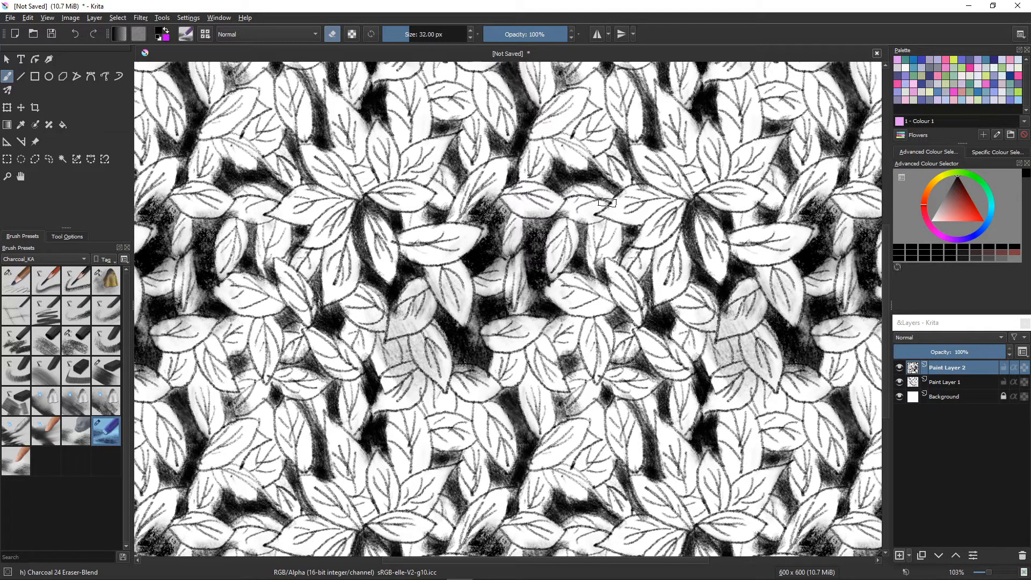
mouse_move(600, 194)
left_mouse_down()
mouse_move(561, 194)
mouse_move(590, 216)
mouse_move(572, 214)
mouse_move(599, 219)
mouse_move(556, 204)
left_mouse_up()
left_click_drag(591, 243, 605, 266)
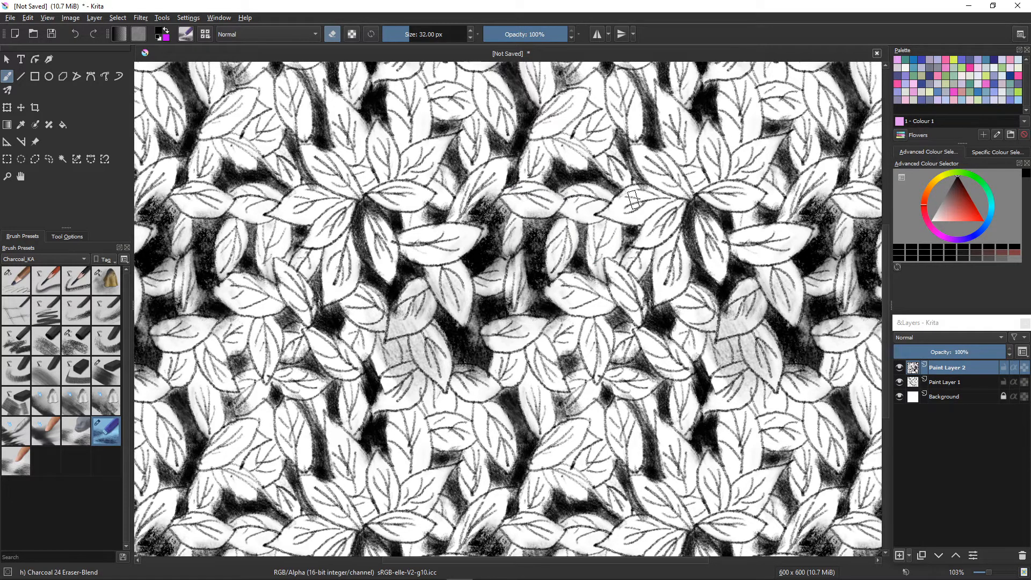
left_click_drag(653, 191, 656, 156)
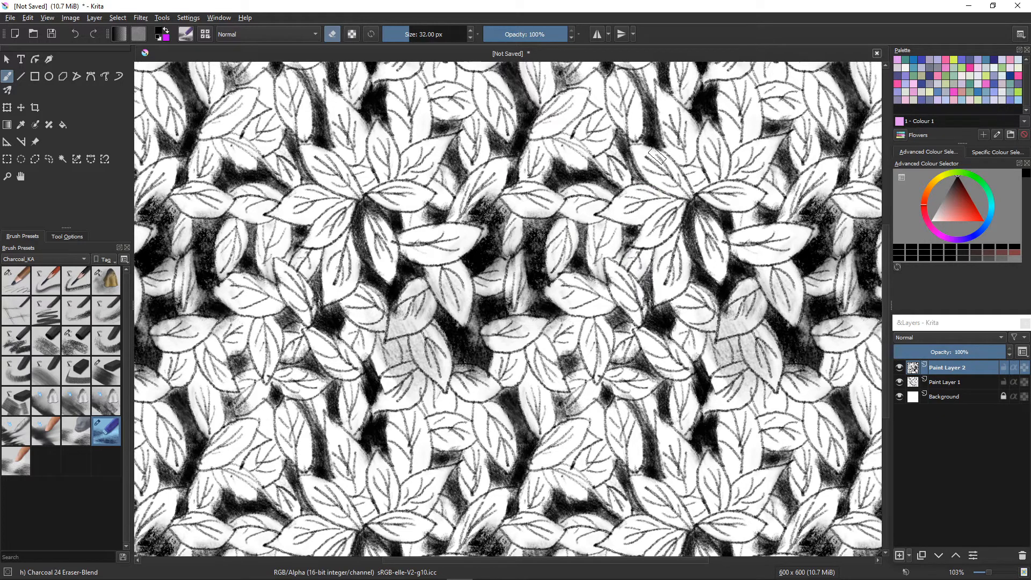
left_click_drag(666, 114, 666, 137)
left_click_drag(622, 80, 630, 87)
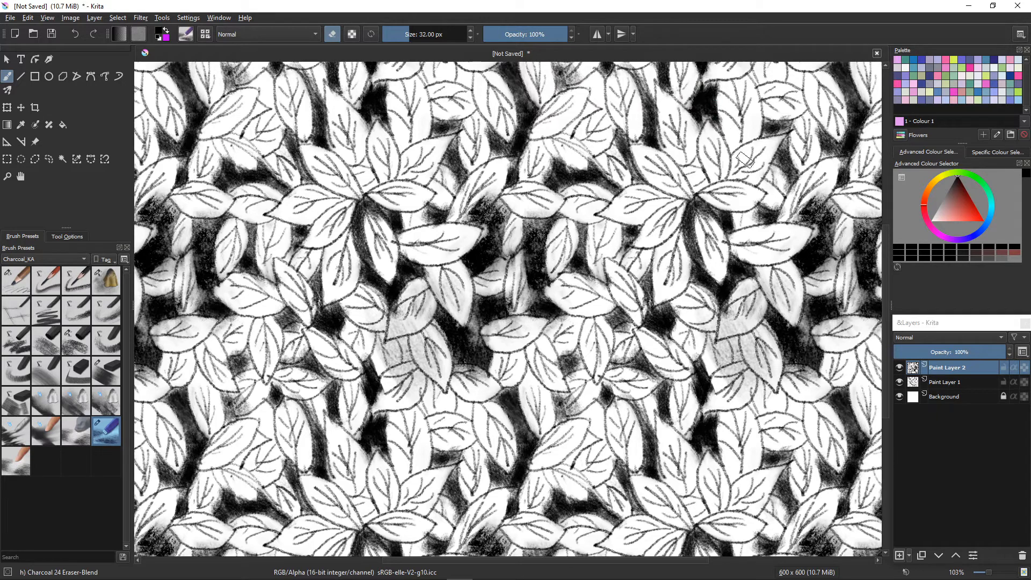
mouse_move(781, 183)
left_mouse_down()
mouse_move(787, 193)
mouse_move(770, 203)
mouse_move(813, 207)
mouse_move(808, 217)
left_mouse_up()
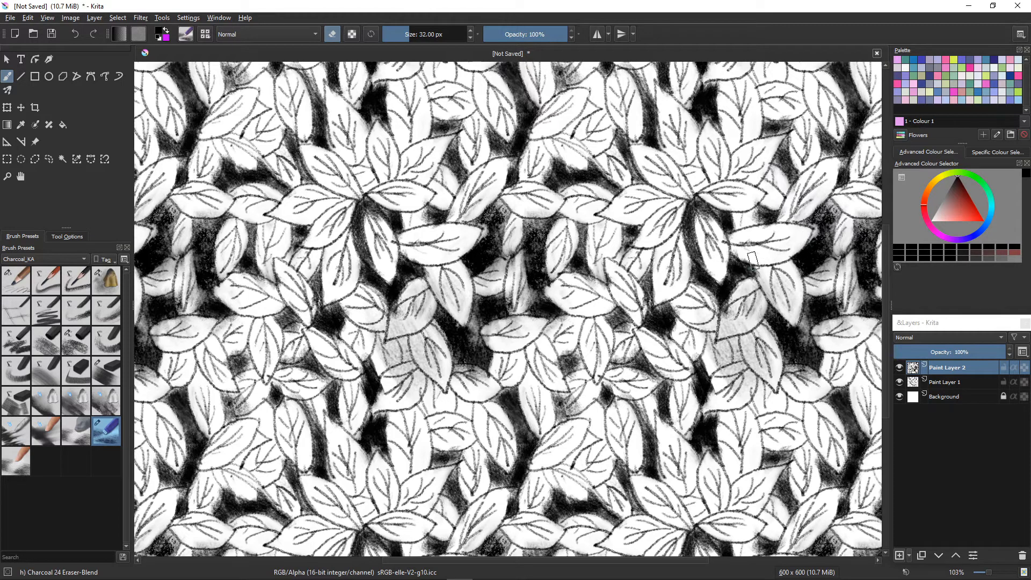
mouse_move(755, 254)
left_mouse_down()
mouse_move(733, 333)
mouse_move(749, 351)
mouse_move(762, 346)
mouse_move(737, 351)
left_mouse_up()
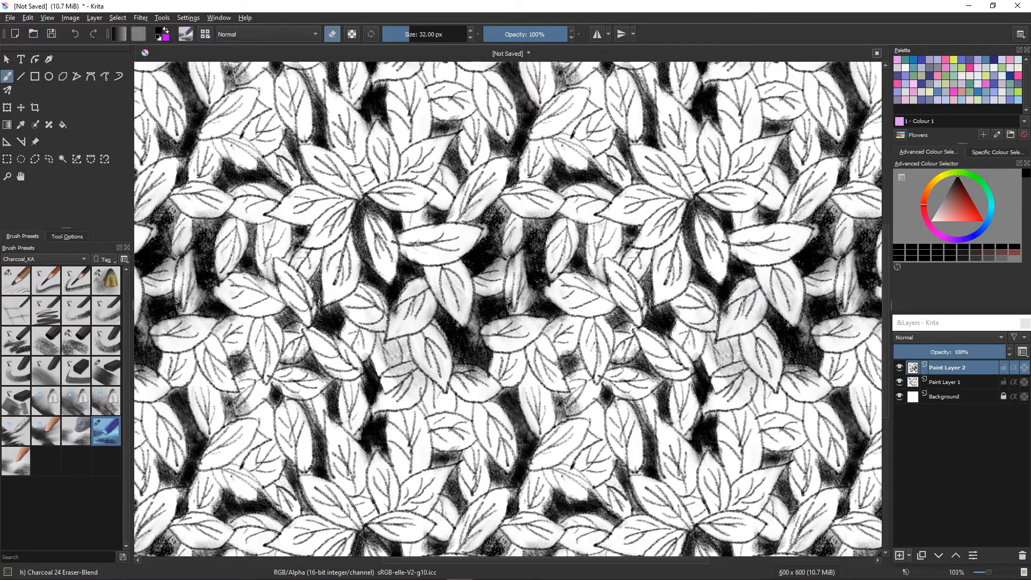
Step: Check the repeating pattern at a small scale and add a new paint layer above the gap shading
scroll(508, 309, "down", 8)
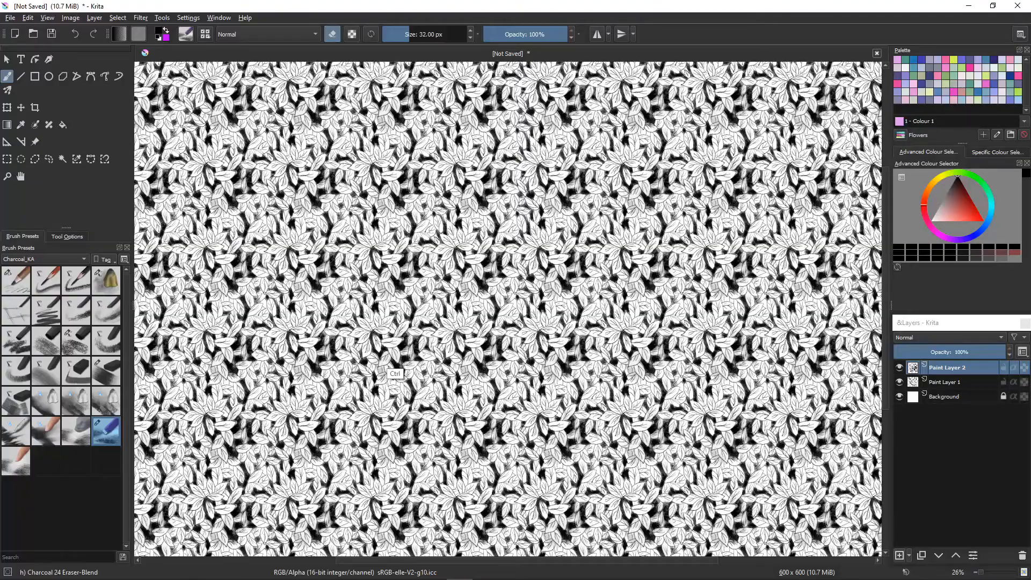
scroll(400, 365, "up", 5)
scroll(371, 355, "up", 4)
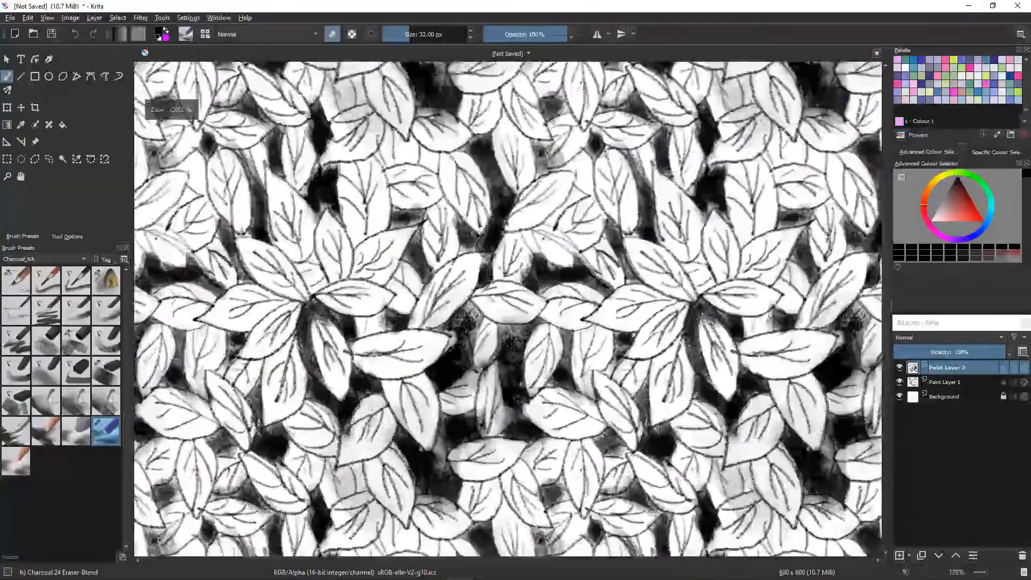
scroll(371, 356, "up", 1)
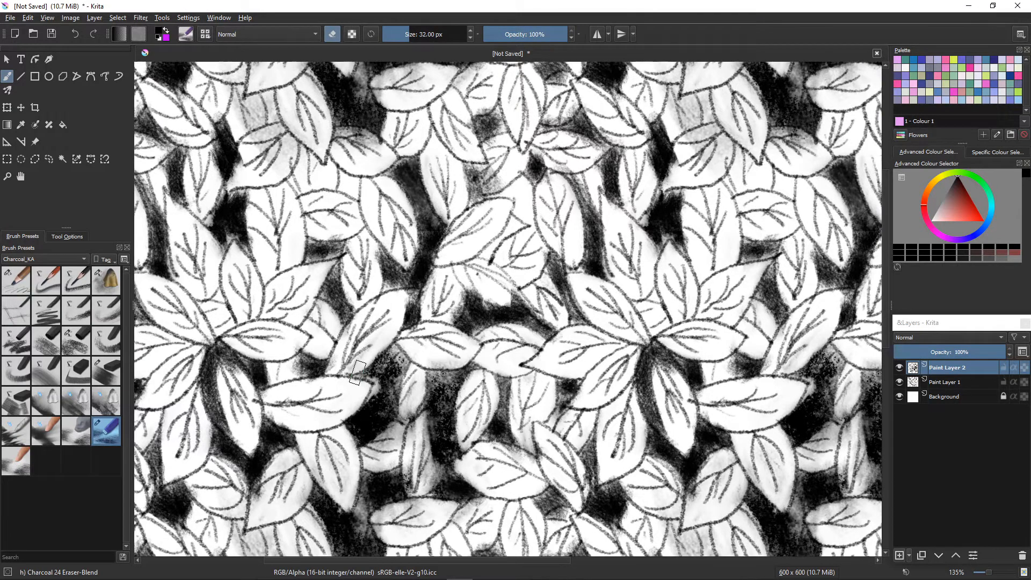
key("Insert")
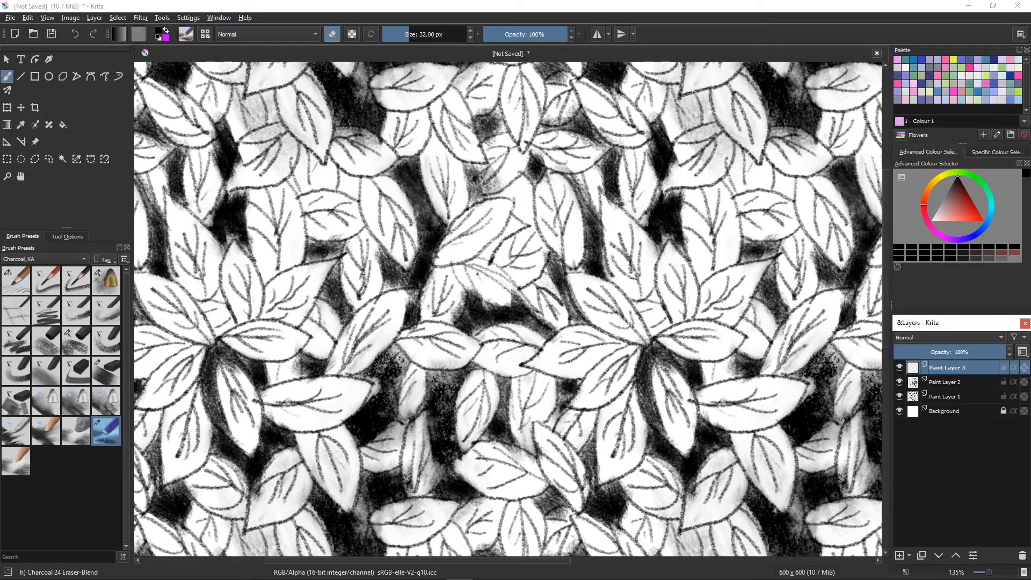
Step: Shade the base of the small leaf between the clusters with Charcoal 10 Willow BlockGrainy at about 55 px and erase the overspill
key("slash")
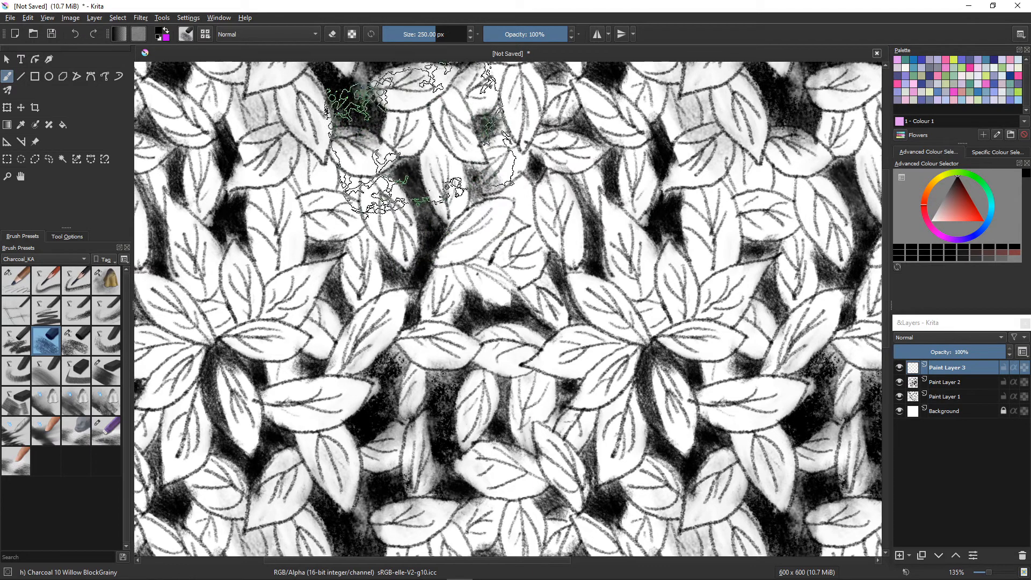
key("bracketleft")
key("bracketleft")
key("bracketleft")
key("bracketleft")
key("bracketleft")
key("bracketleft")
key("bracketleft")
key("bracketleft")
key("bracketleft")
key("bracketleft")
key("bracketleft")
key("bracketleft")
key("bracketleft")
key("bracketleft")
key("bracketleft")
key("bracketleft")
key("bracketleft")
key("bracketleft")
key("bracketleft")
key("bracketleft")
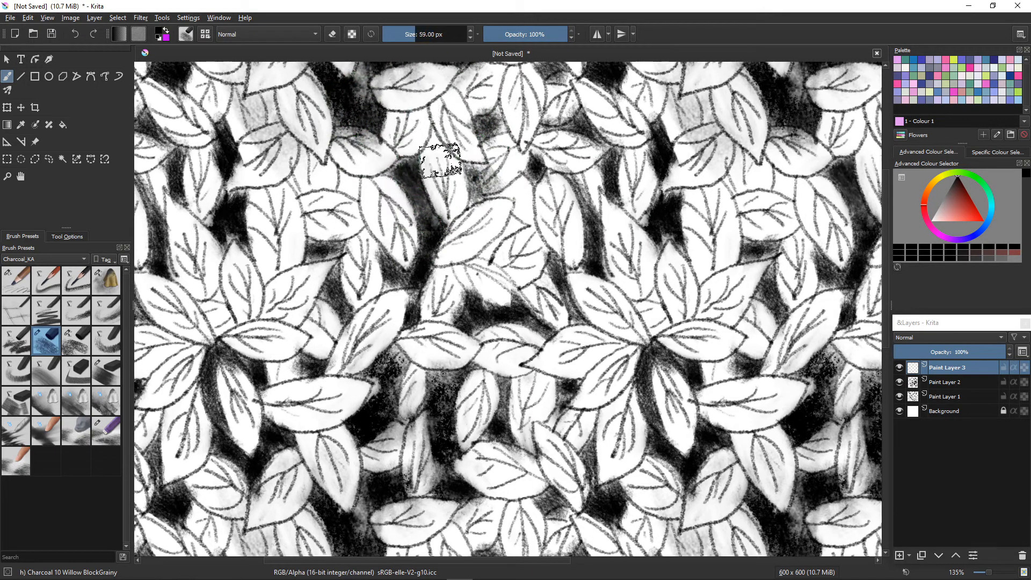
mouse_move(432, 139)
left_mouse_down()
mouse_move(471, 161)
mouse_move(467, 180)
left_mouse_up()
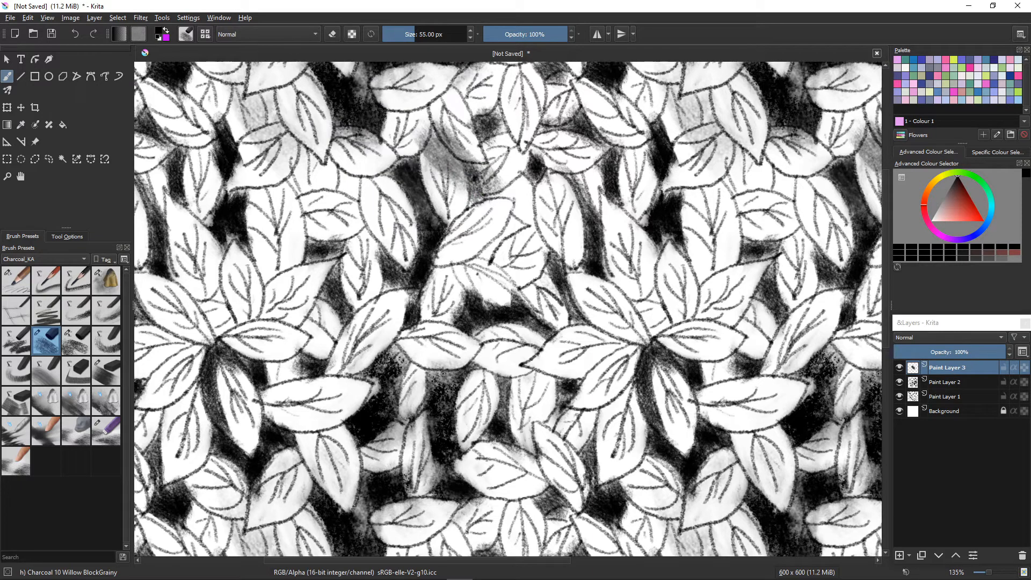
key("e")
mouse_move(436, 116)
left_mouse_down()
mouse_move(480, 161)
mouse_move(431, 116)
mouse_move(417, 162)
mouse_move(431, 132)
left_mouse_up()
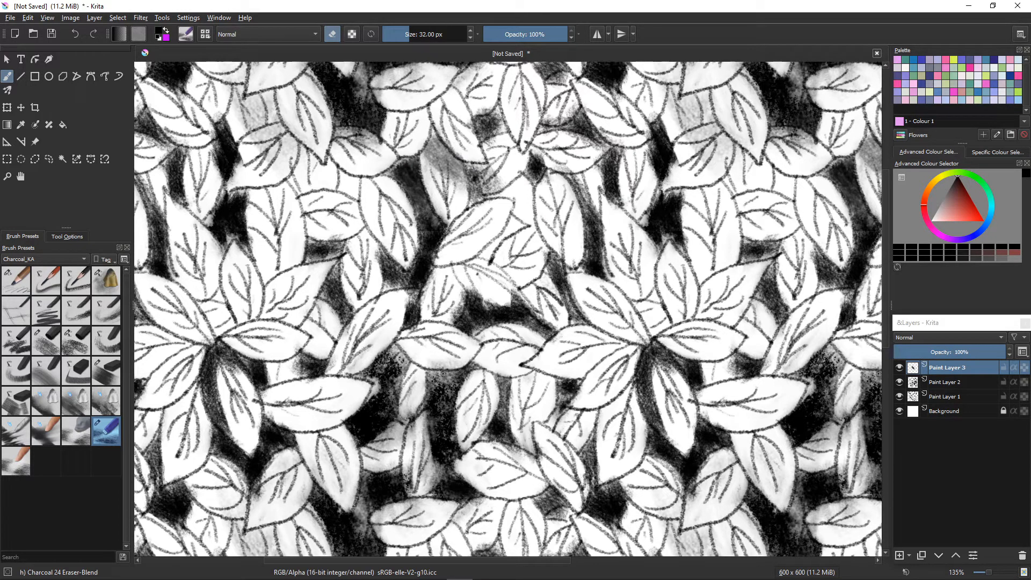
Step: Shade the inner bases of the large cluster's leaves and the leaves beneath them with Charcoal 10 Willow BlockGrainy at 55 px
left_click(46, 340)
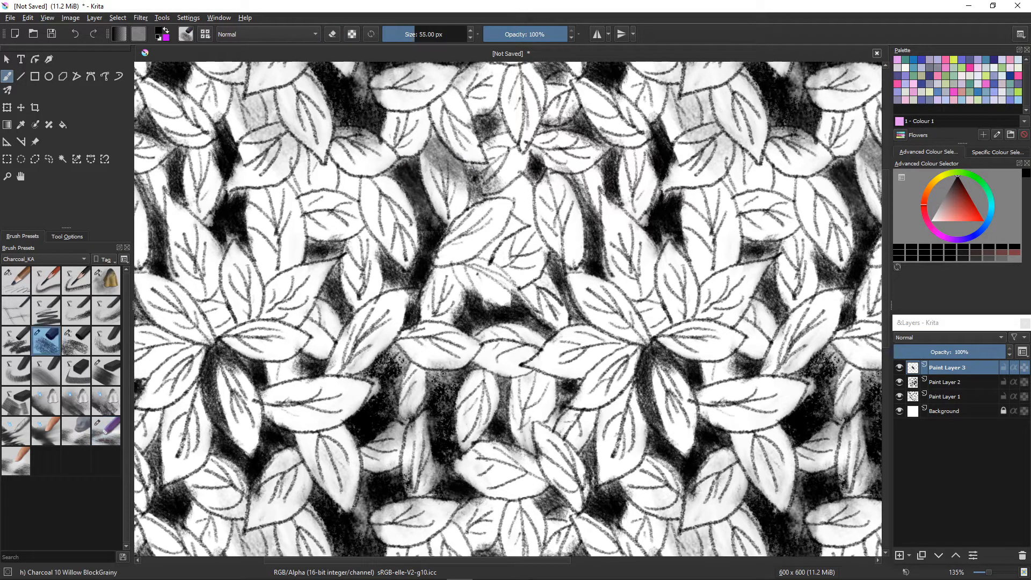
mouse_move(275, 253)
left_mouse_down()
mouse_move(300, 250)
mouse_move(258, 283)
mouse_move(277, 287)
mouse_move(271, 314)
mouse_move(301, 325)
mouse_move(268, 297)
mouse_move(307, 331)
mouse_move(255, 316)
mouse_move(237, 286)
mouse_move(260, 305)
mouse_move(229, 333)
mouse_move(214, 293)
mouse_move(238, 387)
mouse_move(196, 370)
mouse_move(173, 387)
mouse_move(188, 347)
mouse_move(211, 357)
mouse_move(158, 325)
mouse_move(202, 359)
mouse_move(159, 333)
left_mouse_up()
mouse_move(263, 384)
left_mouse_down()
mouse_move(276, 457)
mouse_move(186, 472)
mouse_move(215, 483)
mouse_move(220, 466)
mouse_move(238, 465)
mouse_move(233, 507)
mouse_move(246, 477)
mouse_move(229, 505)
mouse_move(217, 456)
mouse_move(185, 489)
left_mouse_up()
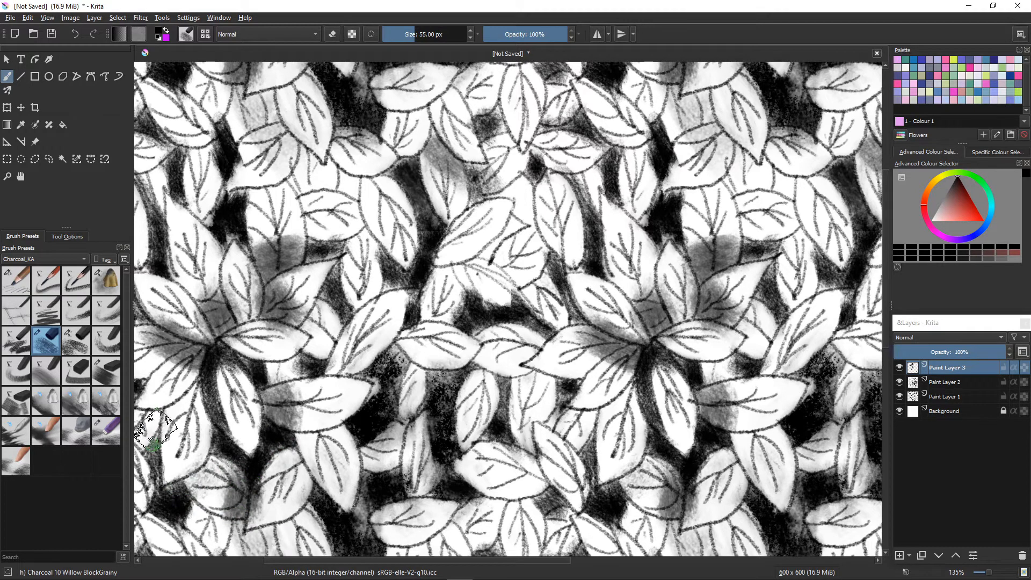
mouse_move(168, 442)
left_mouse_down()
mouse_move(153, 424)
mouse_move(161, 483)
left_mouse_up()
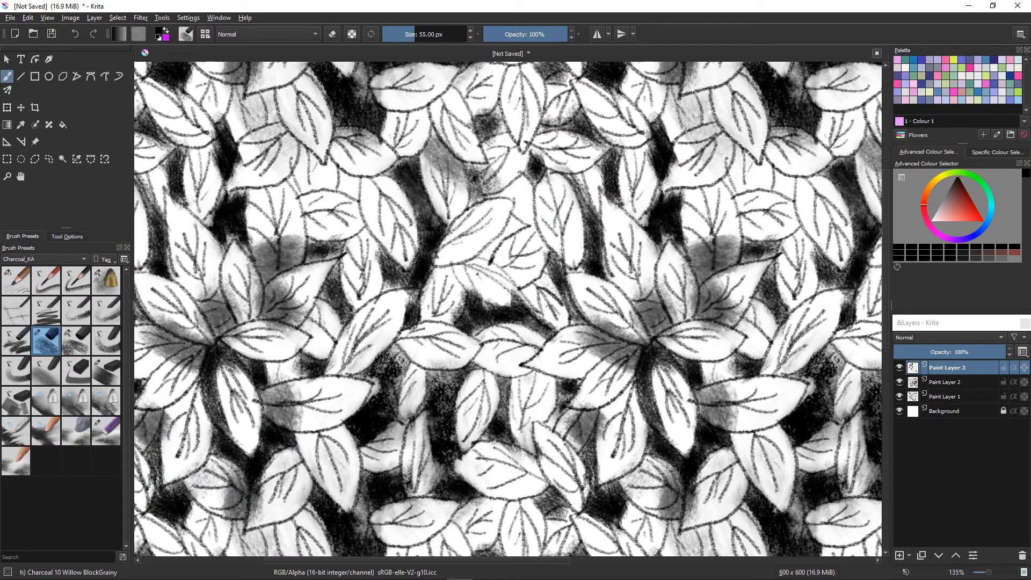
Step: Lift the shading off the cluster's upper and upper-right leaves with the Charcoal 24 Eraser-Blend brush at 32 px
left_click(106, 431)
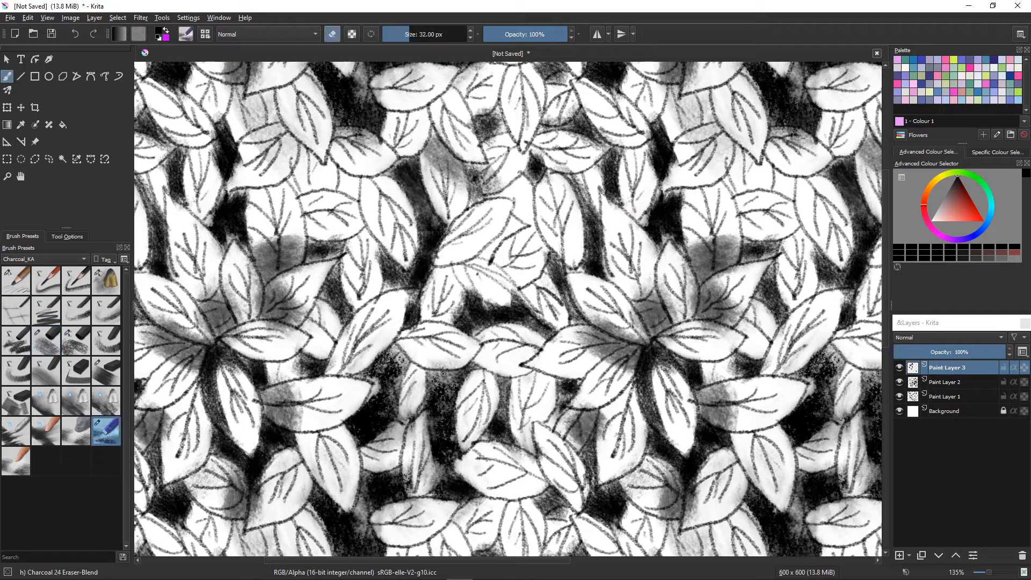
mouse_move(238, 261)
left_mouse_down()
mouse_move(259, 304)
mouse_move(309, 271)
mouse_move(279, 289)
mouse_move(303, 309)
mouse_move(300, 324)
left_mouse_up()
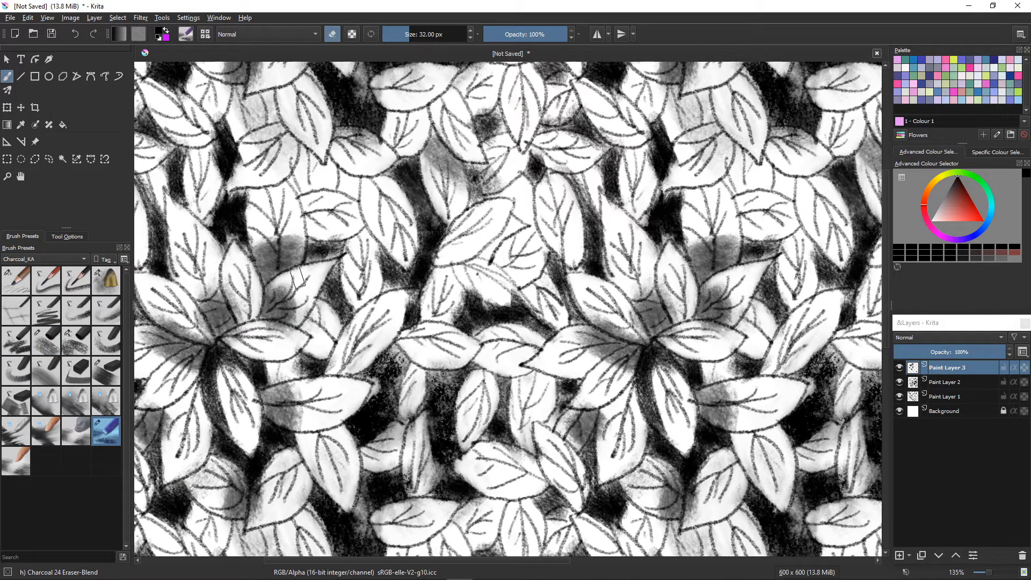
left_click_drag(298, 276, 302, 333)
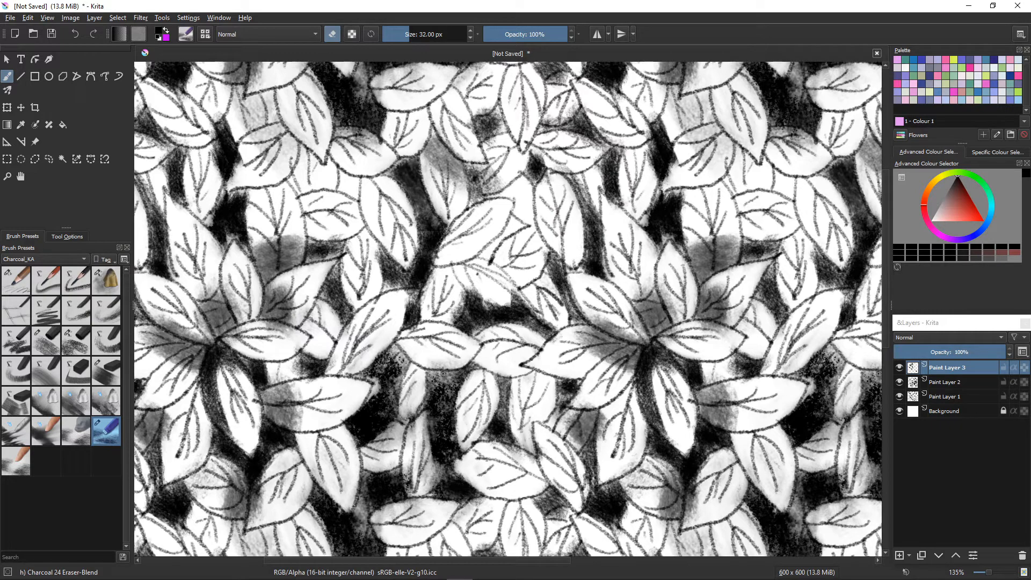
Step: Smudge the shading on the cluster's upper-right leaf with the Charcoal 04 Chamois brush at 22 px
left_click(106, 281)
mouse_move(287, 287)
left_mouse_down()
mouse_move(293, 322)
mouse_move(305, 311)
mouse_move(282, 282)
mouse_move(290, 271)
mouse_move(271, 343)
left_mouse_up()
left_click(369, 199)
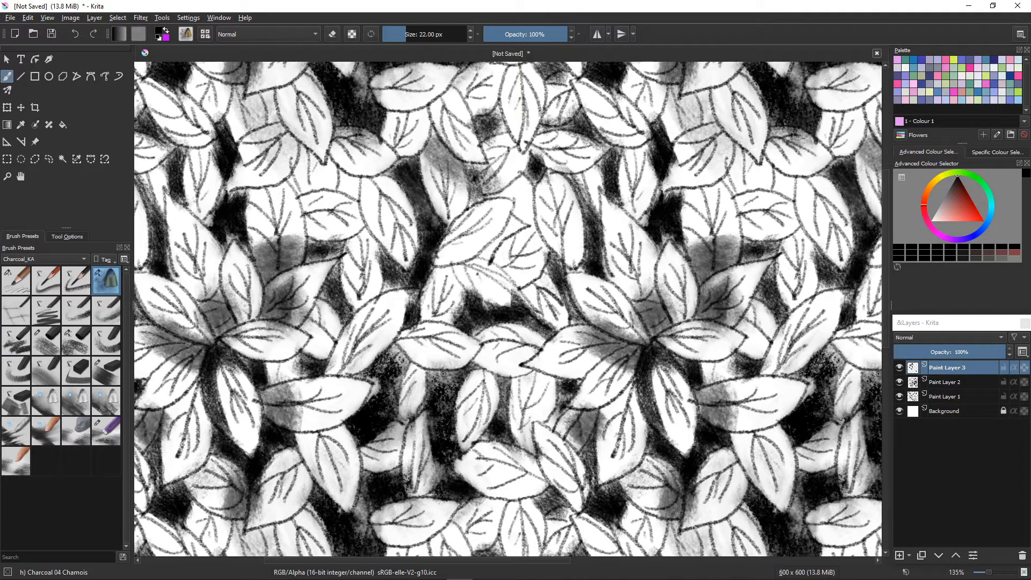
Step: Erase the excess shading around the cluster's right and left leaves with Charcoal 24 Eraser-Blend at 32 px
key("e")
left_click_drag(287, 377, 280, 379)
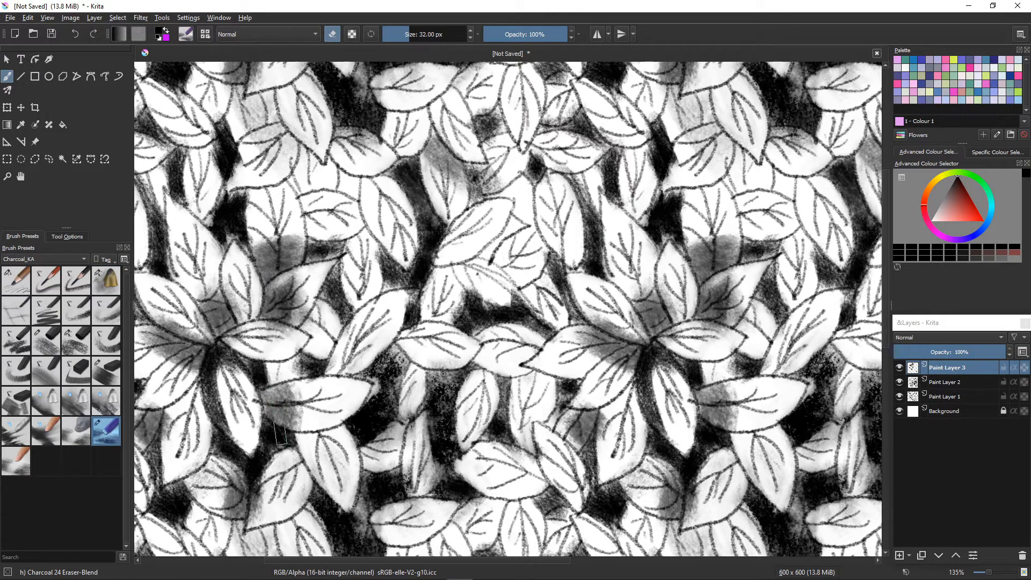
mouse_move(290, 335)
left_mouse_down()
mouse_move(248, 327)
mouse_move(262, 324)
mouse_move(232, 306)
mouse_move(232, 280)
mouse_move(243, 331)
mouse_move(256, 333)
mouse_move(198, 345)
mouse_move(205, 277)
mouse_move(206, 290)
mouse_move(159, 302)
mouse_move(163, 293)
mouse_move(208, 336)
mouse_move(151, 309)
mouse_move(173, 326)
left_mouse_up()
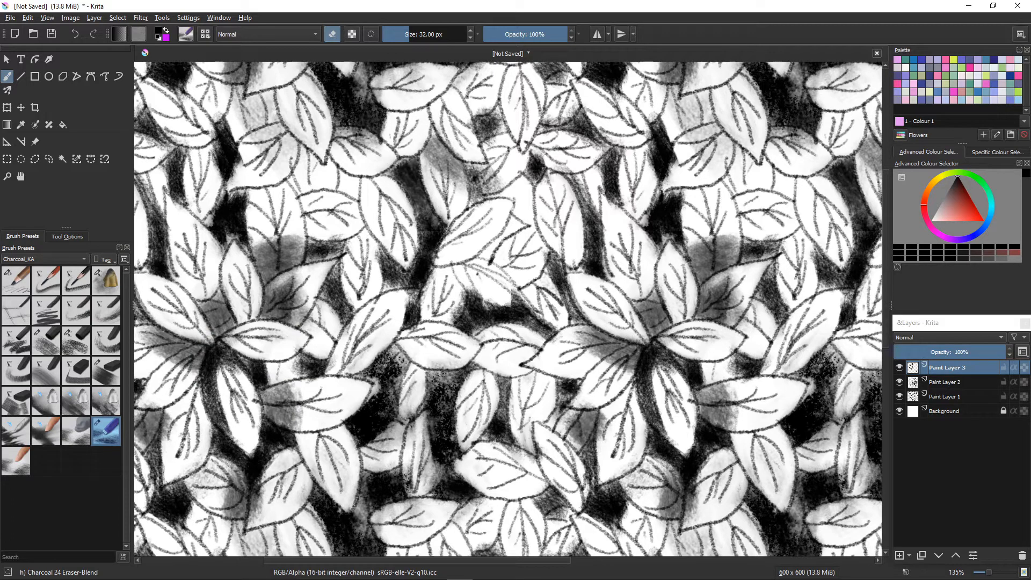
Step: Shade the overlapped leaves between the large clusters with Charcoal 10 Willow BlockGrainy at 55 px and clean their edges with Charcoal 24 Eraser-Blend at 32 px
left_click(47, 341)
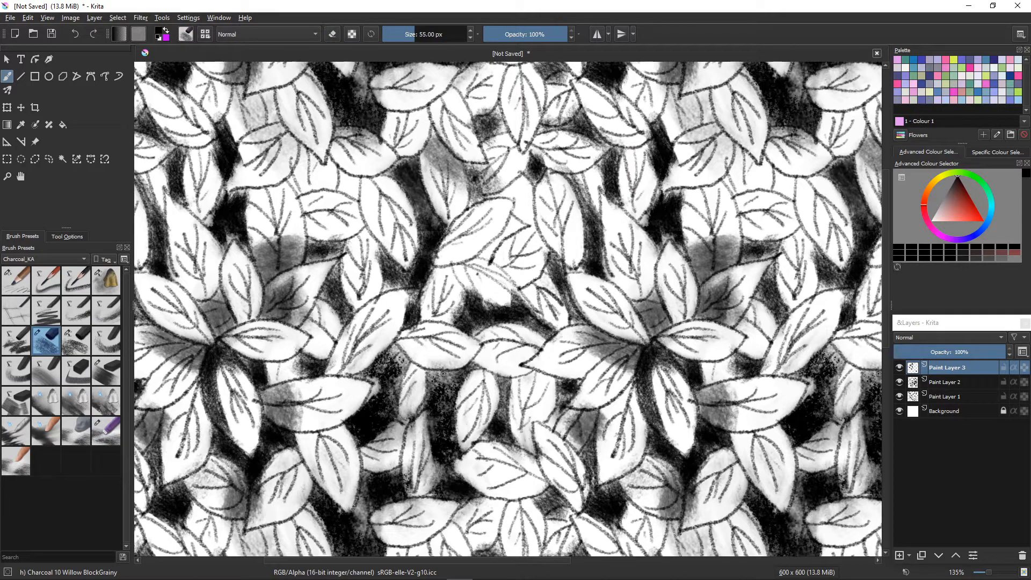
mouse_move(453, 281)
left_mouse_down()
mouse_move(487, 262)
mouse_move(431, 274)
mouse_move(523, 228)
mouse_move(548, 257)
mouse_move(524, 223)
mouse_move(553, 260)
mouse_move(549, 295)
mouse_move(469, 206)
mouse_move(521, 184)
mouse_move(524, 204)
mouse_move(455, 214)
mouse_move(418, 238)
mouse_move(508, 232)
mouse_move(492, 244)
mouse_move(518, 213)
mouse_move(453, 290)
mouse_move(401, 232)
mouse_move(415, 208)
mouse_move(441, 212)
mouse_move(413, 183)
mouse_move(385, 174)
mouse_move(388, 134)
mouse_move(410, 165)
mouse_move(384, 129)
mouse_move(422, 184)
mouse_move(412, 118)
left_mouse_up()
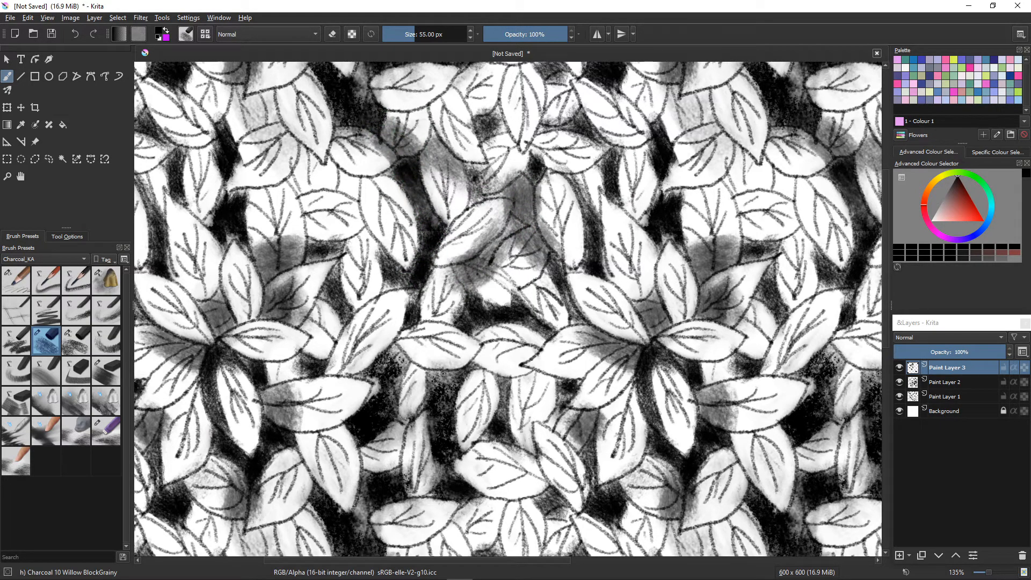
left_click(106, 431)
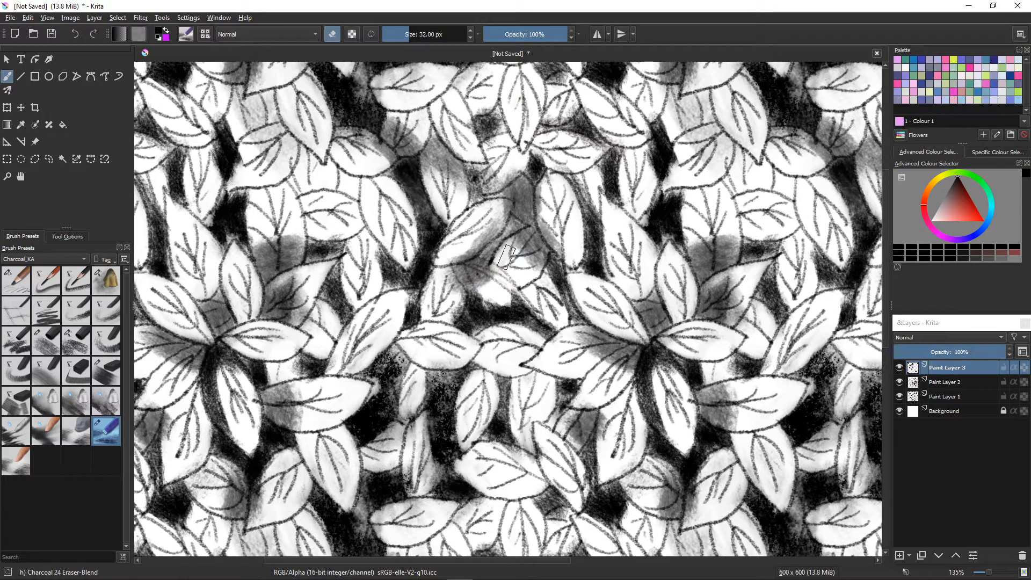
mouse_move(493, 293)
left_mouse_down()
mouse_move(461, 263)
mouse_move(497, 282)
mouse_move(472, 279)
mouse_move(493, 304)
mouse_move(473, 272)
left_mouse_up()
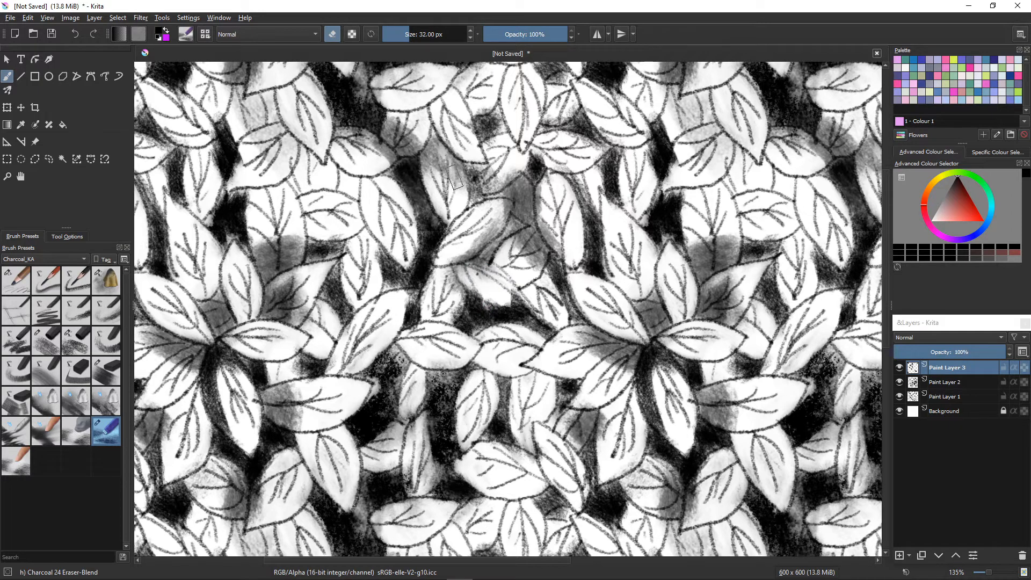
mouse_move(460, 174)
left_mouse_down()
mouse_move(427, 174)
mouse_move(502, 206)
mouse_move(487, 233)
mouse_move(502, 220)
mouse_move(457, 254)
mouse_move(511, 263)
left_mouse_up()
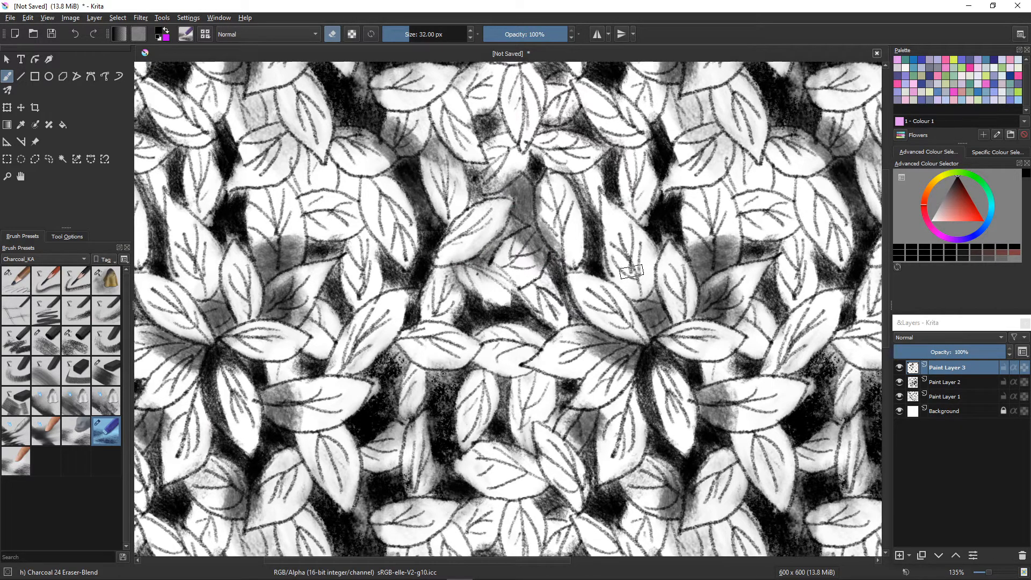
mouse_move(707, 293)
left_mouse_down()
mouse_move(725, 273)
mouse_move(742, 310)
mouse_move(743, 272)
left_mouse_up()
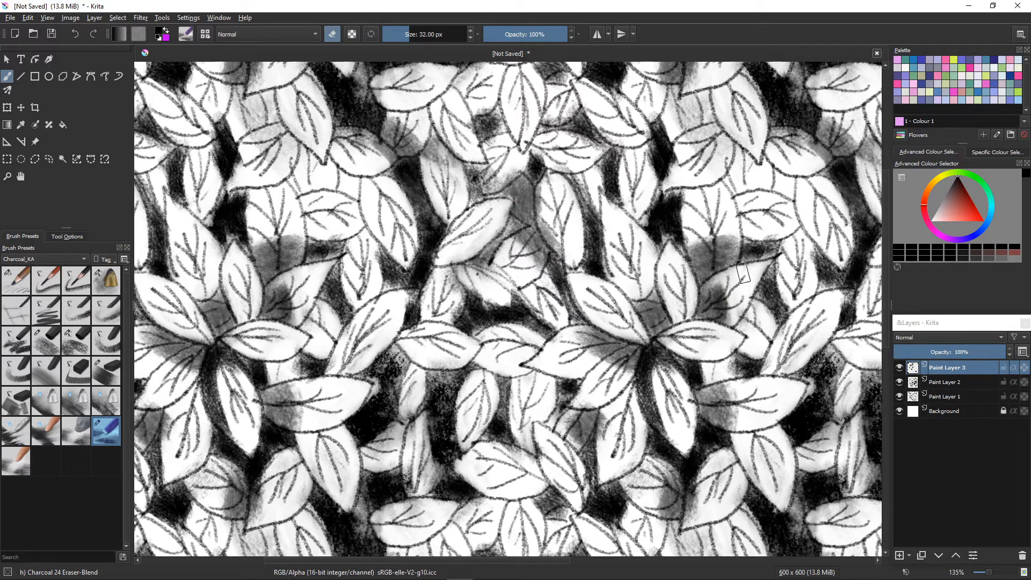
left_click_drag(718, 333, 692, 340)
Step: Shade the leaves tucked behind the cluster's right side and below the lower-centre leaf with Charcoal 10 Willow BlockGrainy, and erase the spill with Charcoal 24 Eraser-Blend
left_click(46, 340)
mouse_move(313, 314)
left_mouse_down()
mouse_move(312, 340)
mouse_move(332, 326)
mouse_move(317, 356)
mouse_move(333, 305)
mouse_move(293, 468)
mouse_move(274, 394)
mouse_move(302, 364)
mouse_move(256, 378)
left_mouse_up()
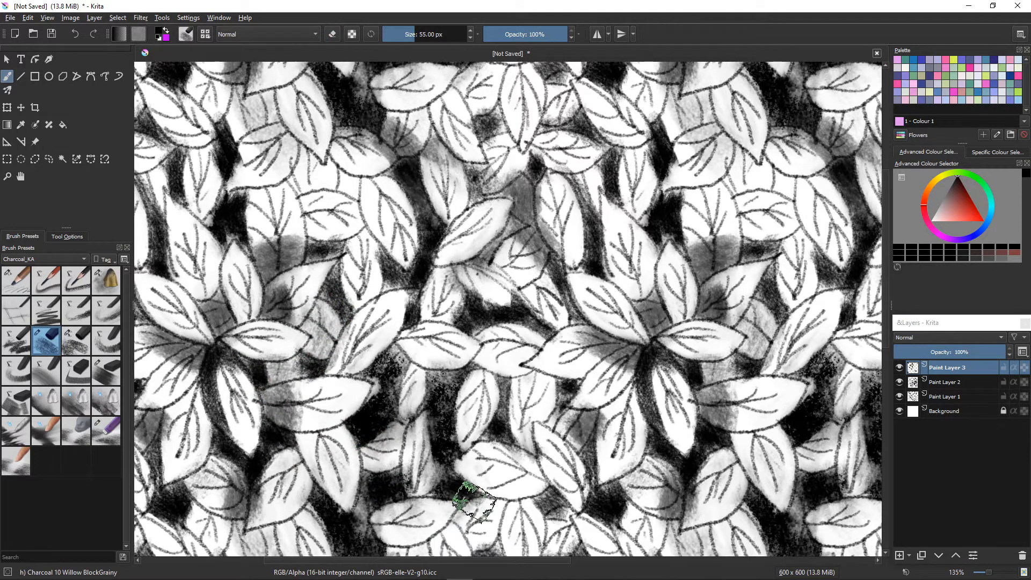
mouse_move(472, 508)
left_mouse_down()
mouse_move(500, 507)
mouse_move(485, 506)
mouse_move(501, 534)
mouse_move(428, 465)
mouse_move(528, 502)
left_mouse_up()
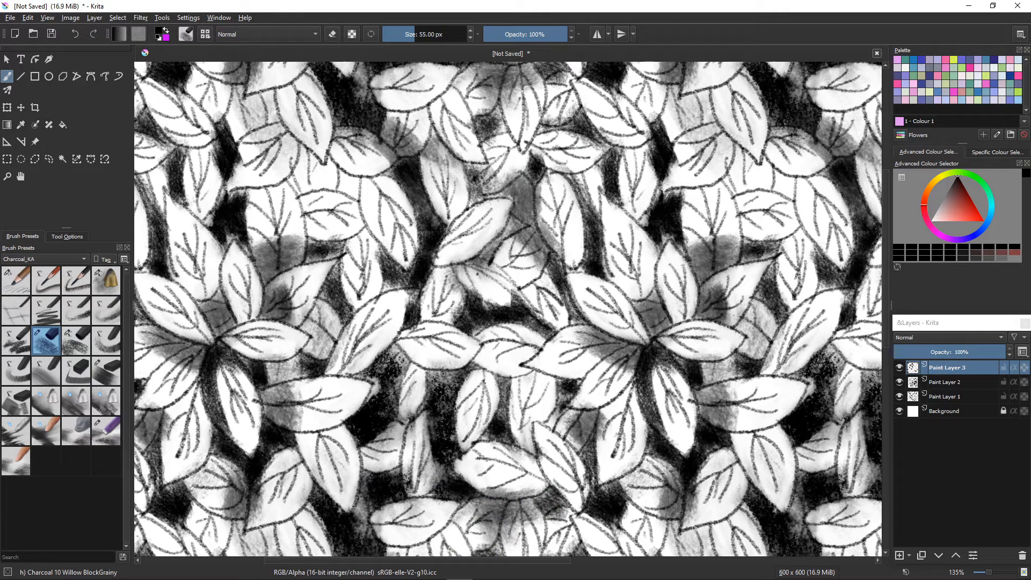
left_click(106, 431)
mouse_move(536, 490)
left_mouse_down()
mouse_move(467, 478)
mouse_move(454, 502)
mouse_move(475, 497)
mouse_move(501, 535)
left_mouse_up()
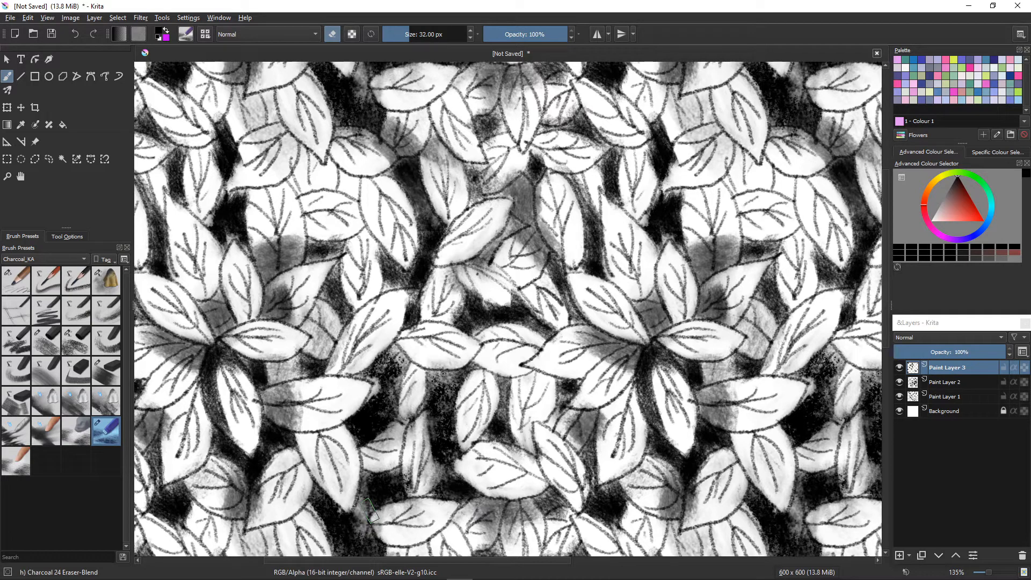
Step: Shade the bases of the cluster's upper leaves and the leaf under its lower-right leaf with Charcoal 10 Willow BlockGrainy, and erase the overlap with Charcoal 24 Eraser-Blend
key("slash")
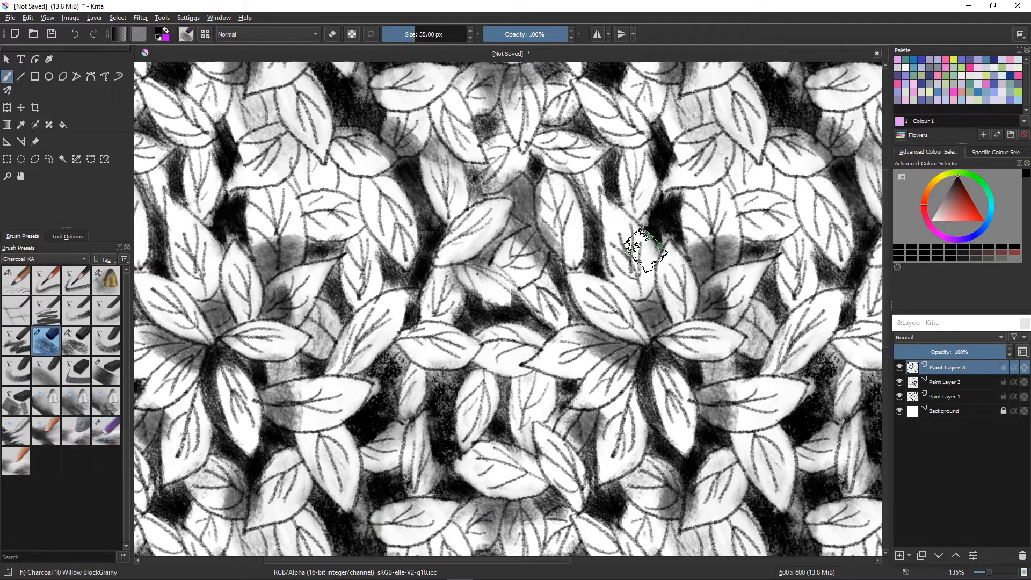
mouse_move(636, 245)
left_mouse_down()
mouse_move(647, 271)
mouse_move(633, 306)
mouse_move(623, 279)
left_mouse_up()
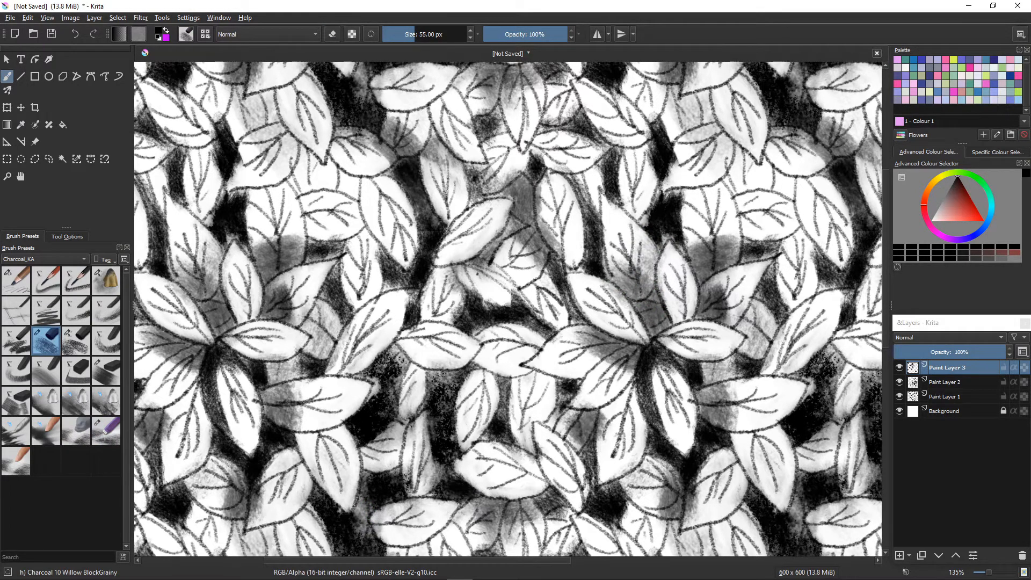
left_click_drag(691, 299, 684, 307)
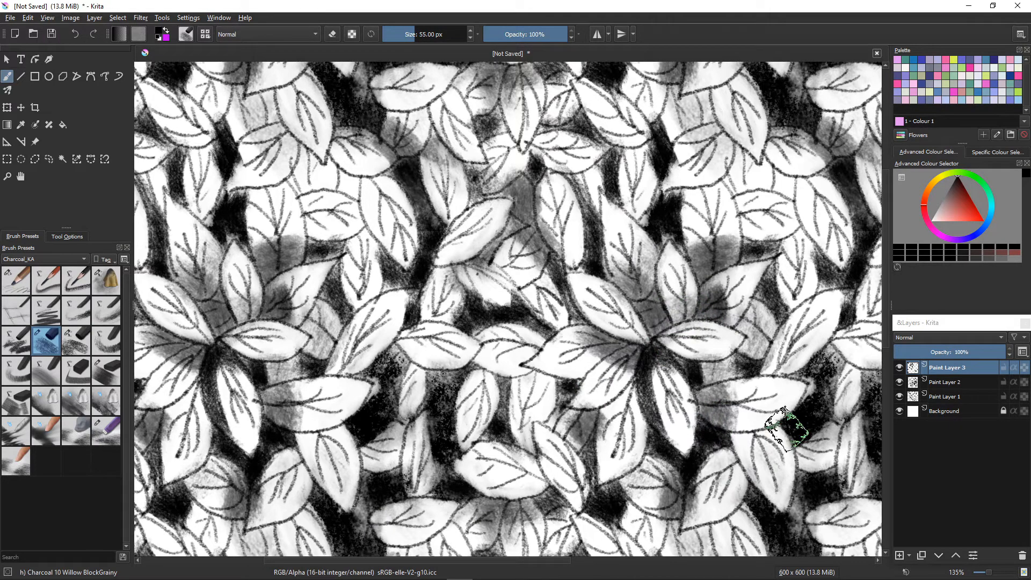
left_click_drag(783, 428, 726, 442)
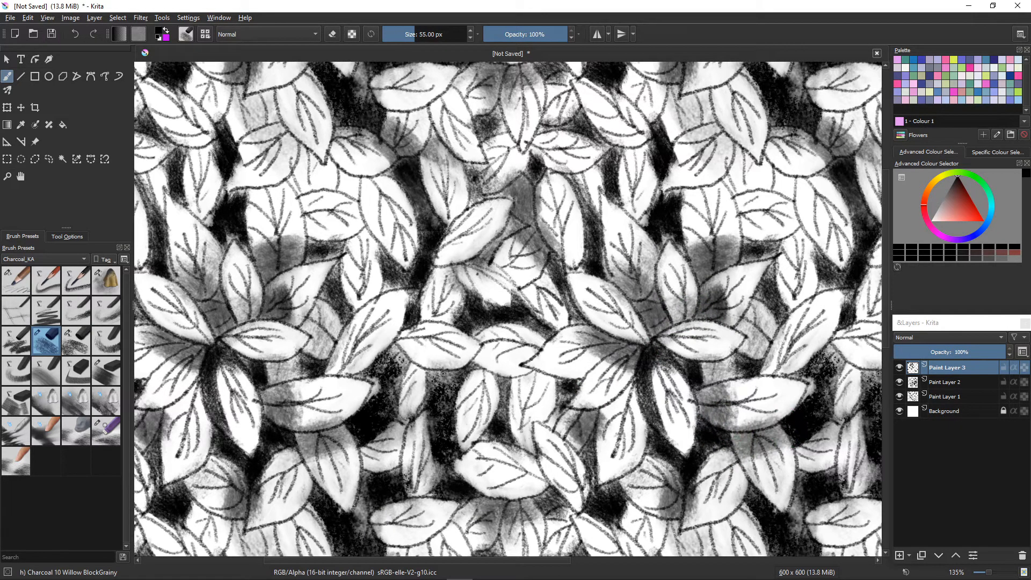
left_click(106, 431)
left_click_drag(772, 416, 732, 420)
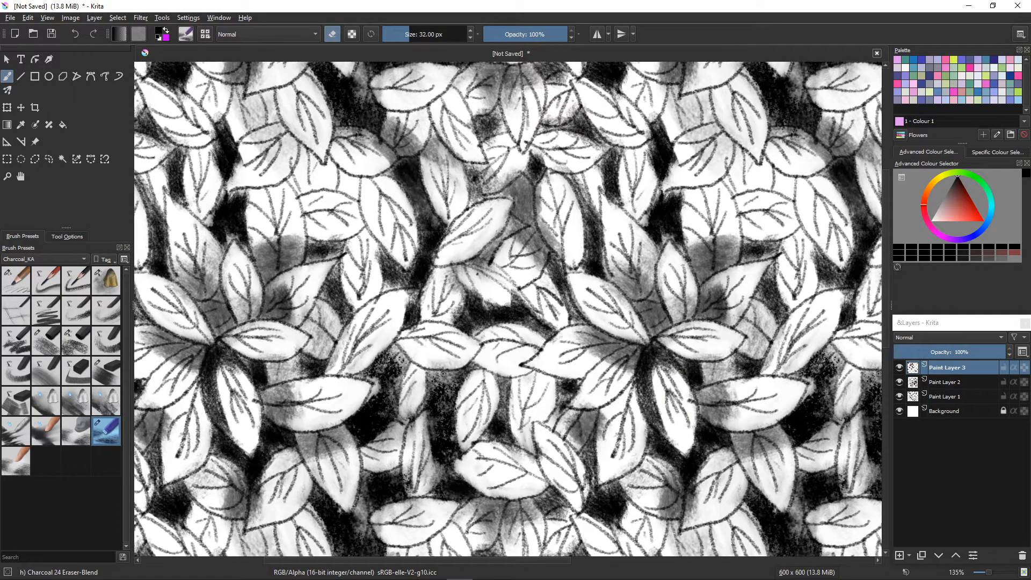
Step: Shade the overlapped leaves above the large cluster with Charcoal 10 Willow BlockGrainy at 55 px and lift the excess with Charcoal 24 Eraser-Blend at 32 px
left_click(45, 340)
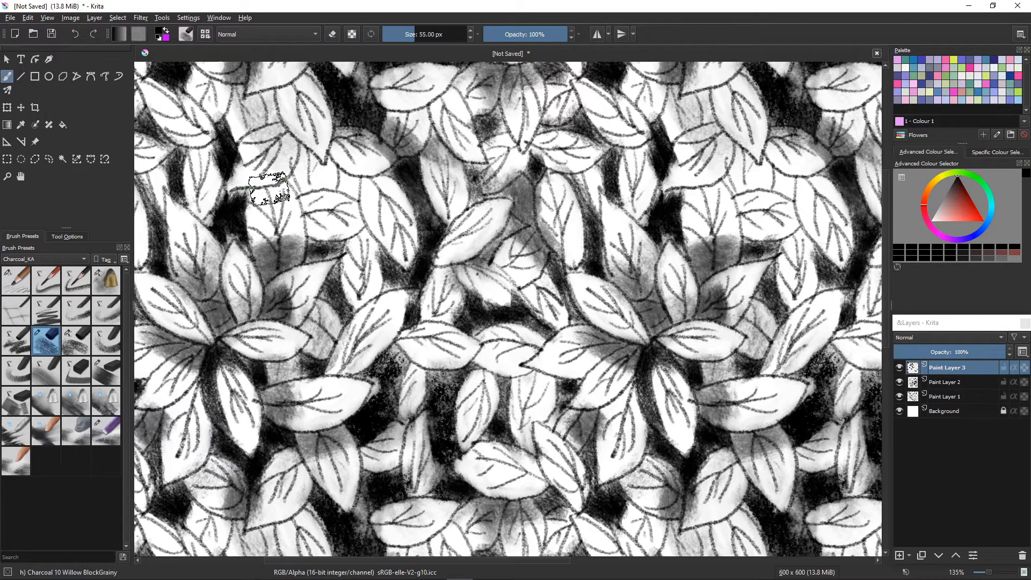
mouse_move(275, 184)
left_mouse_down()
mouse_move(311, 160)
mouse_move(336, 169)
mouse_move(304, 152)
mouse_move(300, 184)
mouse_move(355, 185)
left_mouse_up()
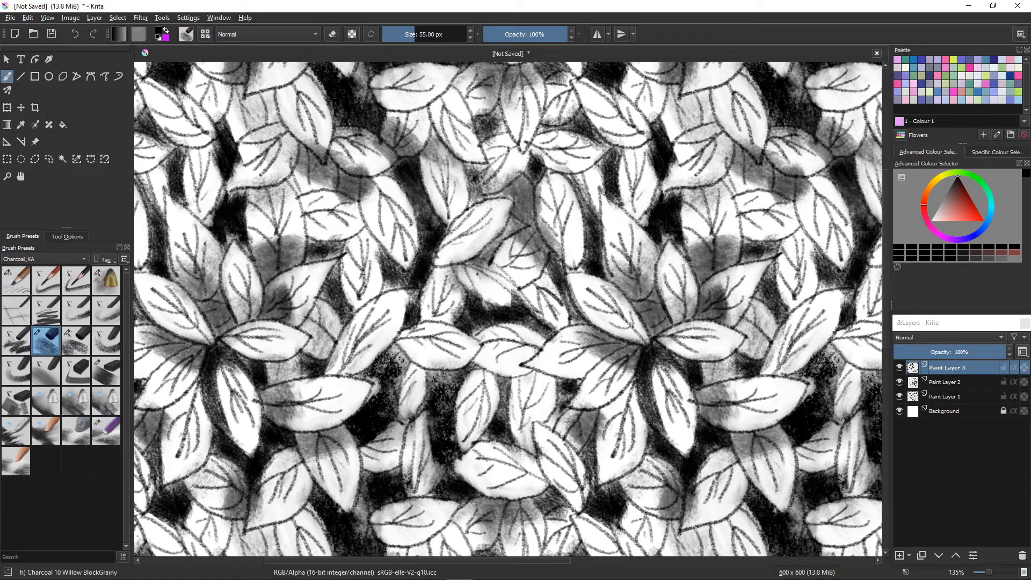
left_click(106, 431)
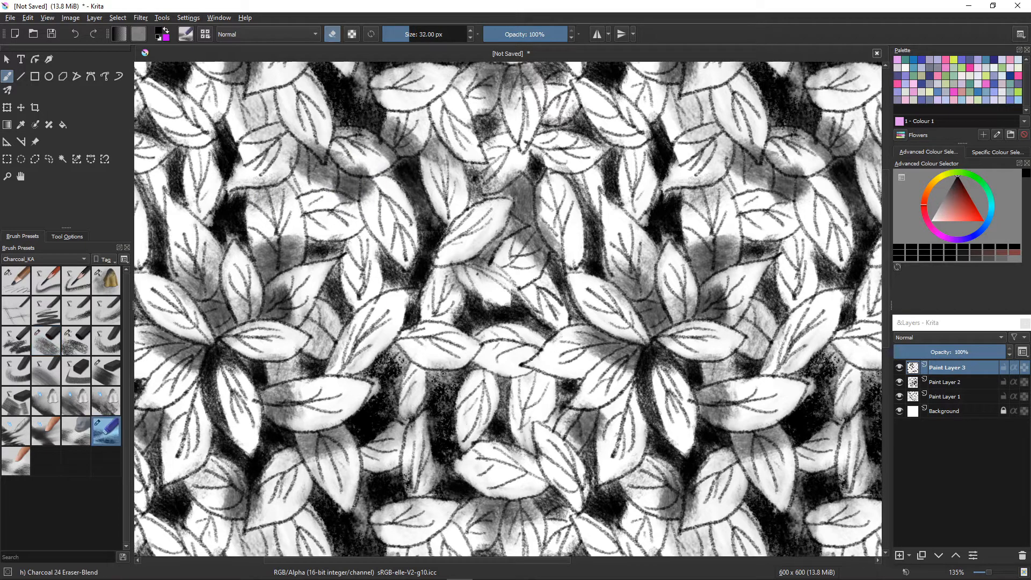
mouse_move(309, 141)
left_mouse_down()
mouse_move(371, 170)
mouse_move(363, 178)
mouse_move(378, 197)
mouse_move(311, 200)
mouse_move(308, 182)
mouse_move(355, 209)
mouse_move(325, 196)
left_mouse_up()
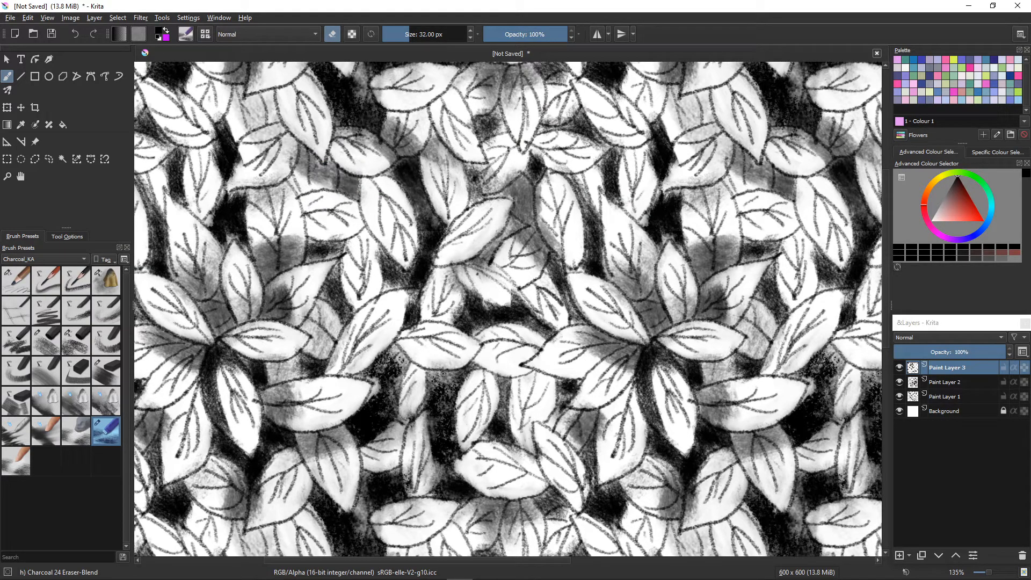
Step: Examine the leaf repeat across many tiles and switch off wrap-around mode to show the single tile
key("minus")
key("minus")
key("minus")
key("minus")
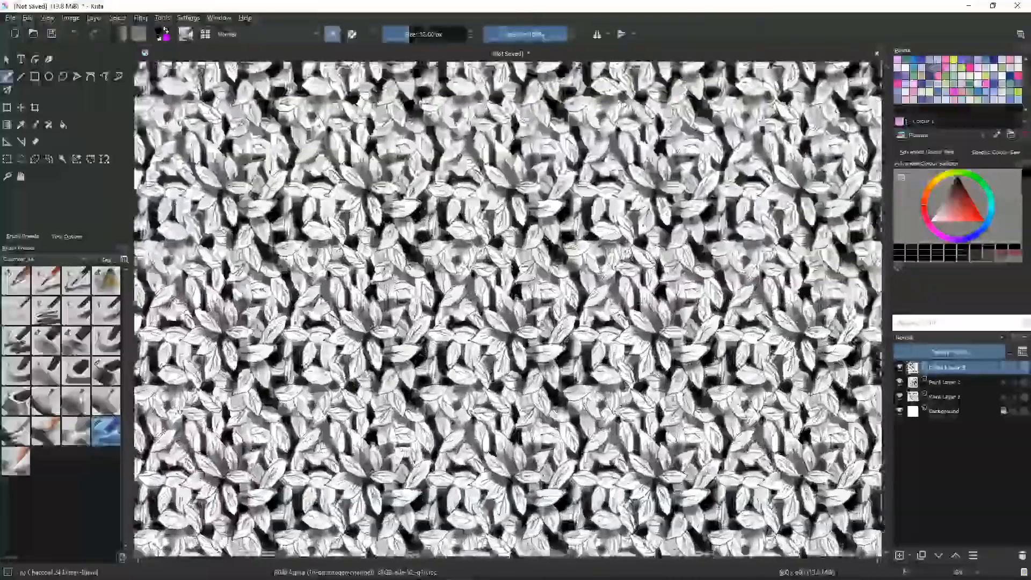
left_click_drag(423, 352, 369, 429)
left_click_drag(432, 450, 329, 409)
key("w")
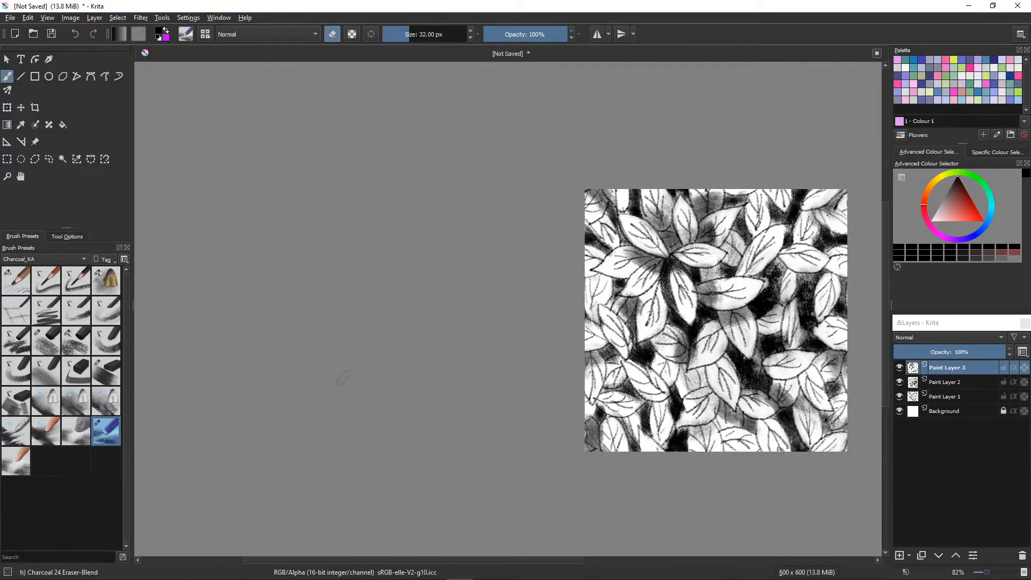
Step: Centre the single tile in view and compare it with and without wrap-around mode
left_click_drag(655, 371, 390, 326)
left_click_drag(390, 325, 438, 326)
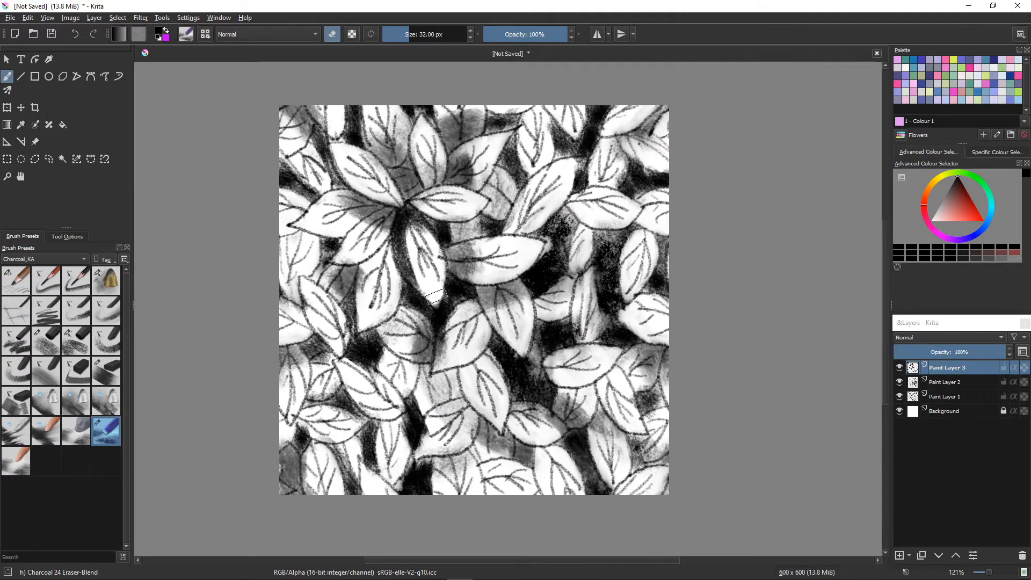
key("w")
key("w")
key("w")
key("w")
key("w")
key("w")
left_click(10, 18)
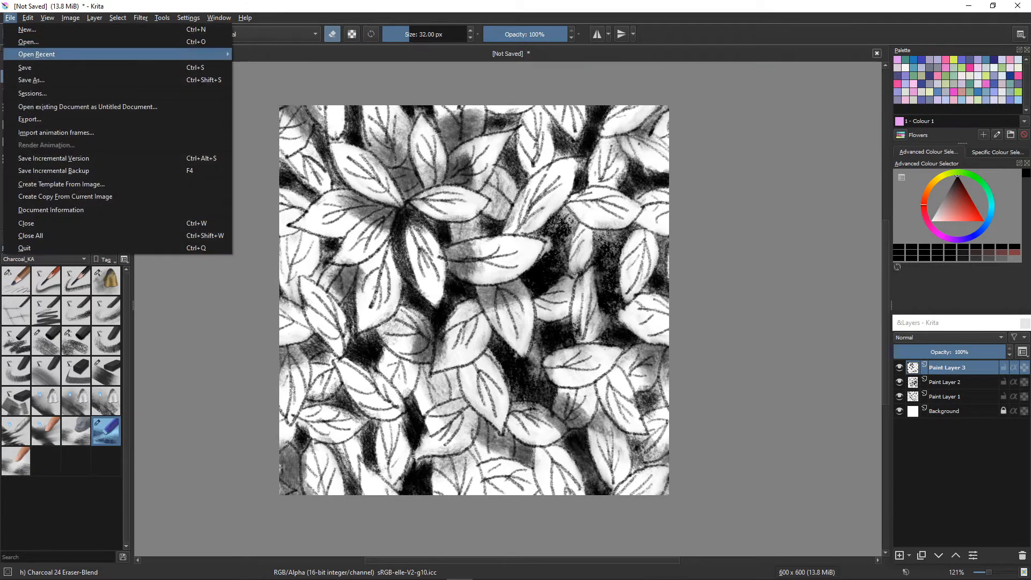
left_click(31, 79)
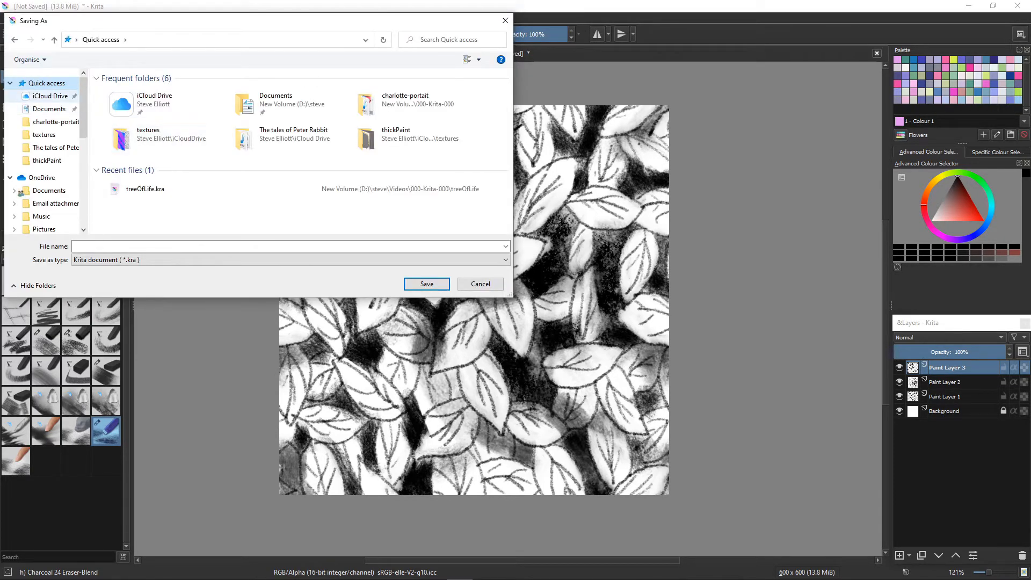
left_click(50, 96)
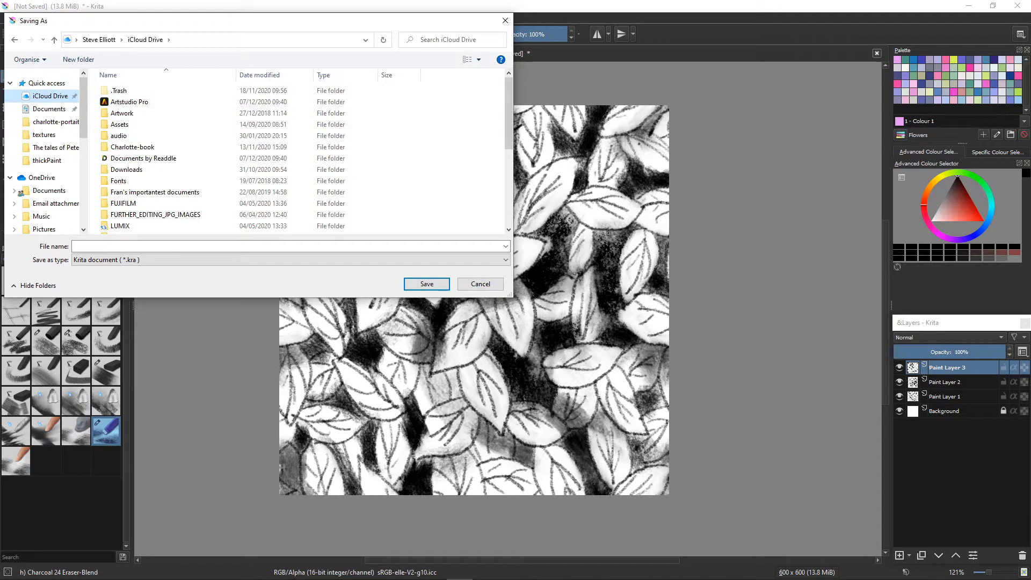
scroll(258, 217, "down", 6)
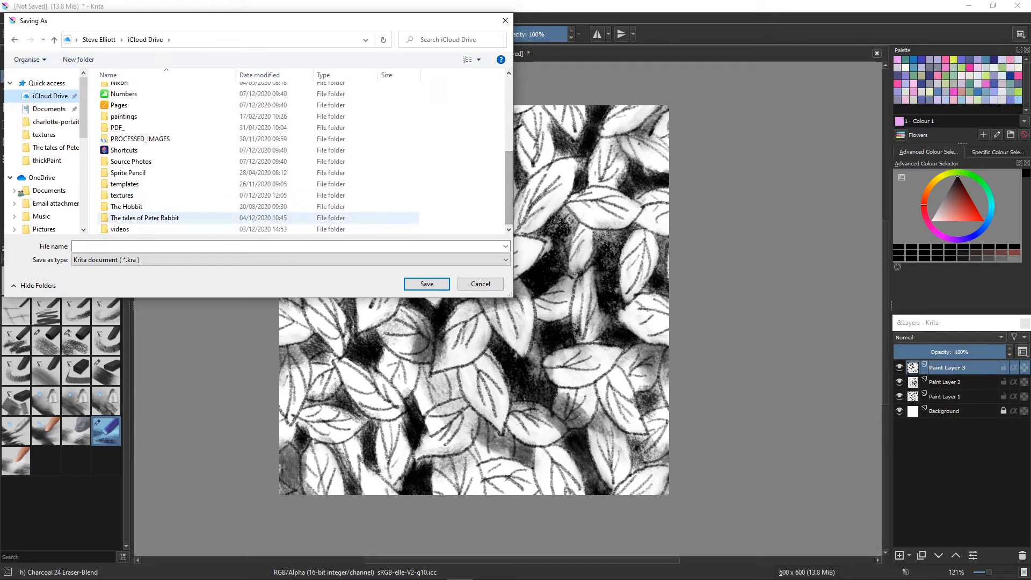
double_click(123, 195)
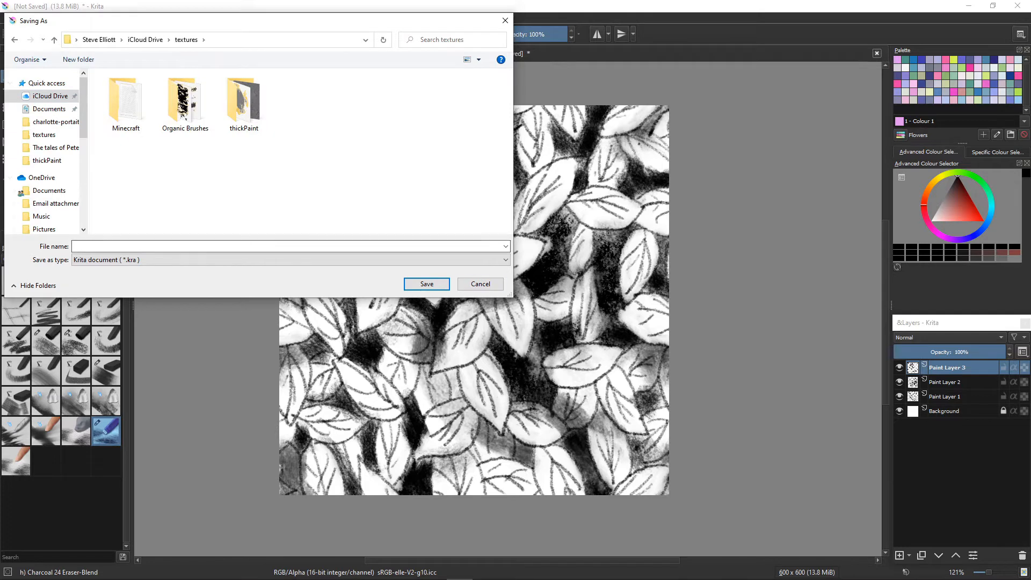
left_click(480, 283)
Step: Try to export the image to the textures folder as leaf-repeat4 without choosing a specific file format
left_click(10, 17)
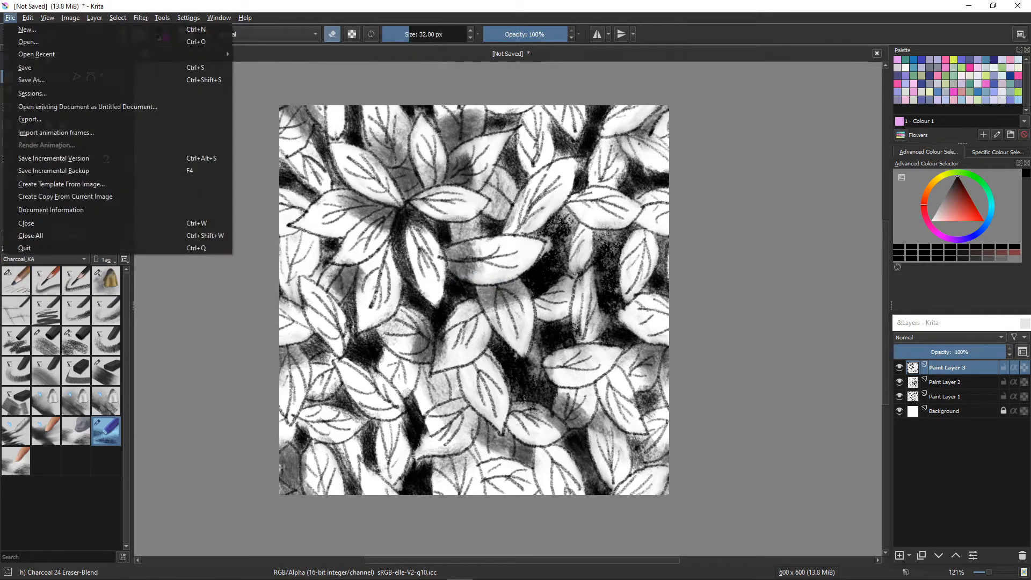
left_click(32, 119)
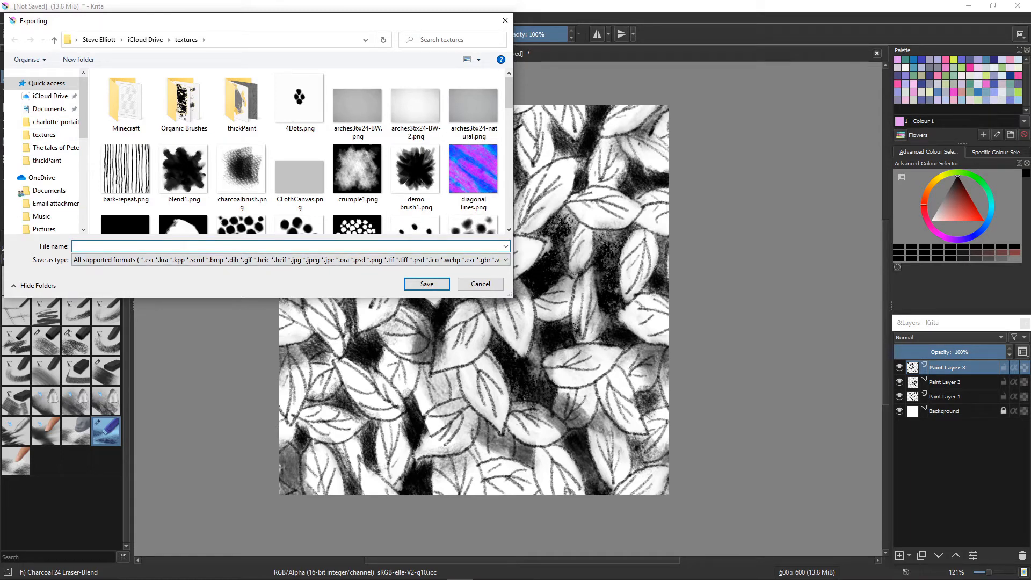
type("leaf-repeat4")
left_click(426, 284)
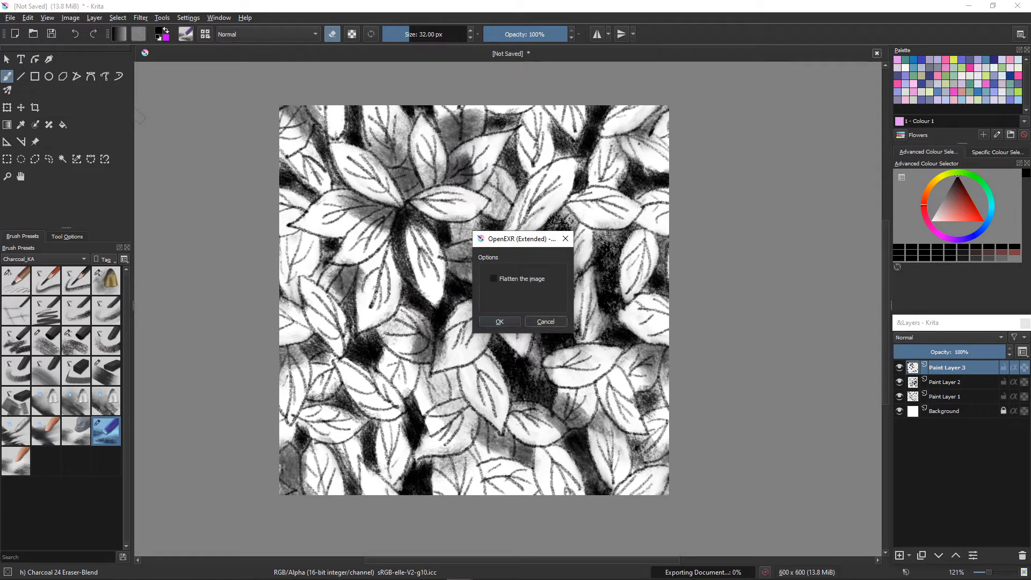
key("Return")
Step: Start another export of the leaf tile to the textures folder with PNG image (*.png) as the file format
left_click(9, 17)
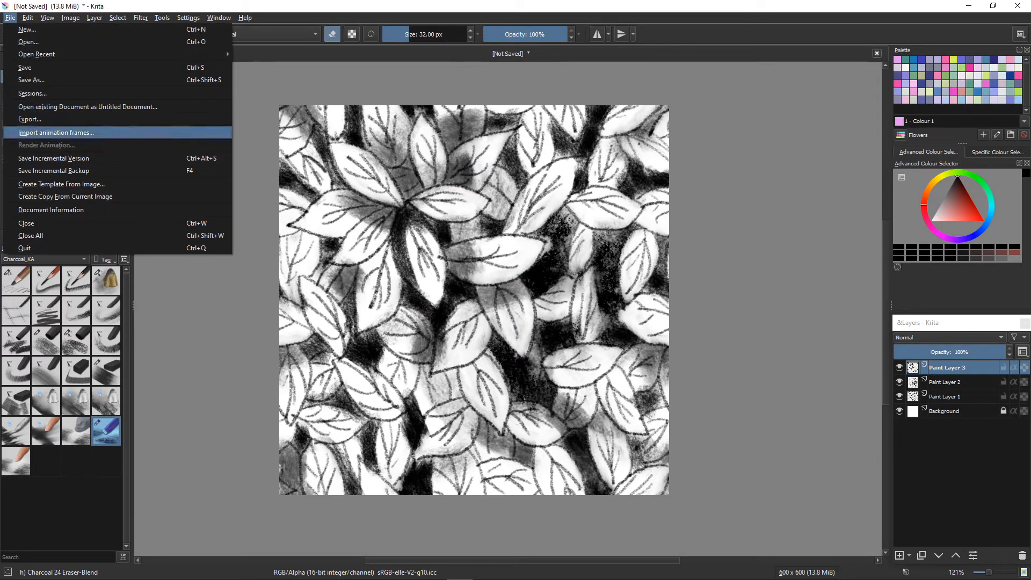
left_click(30, 118)
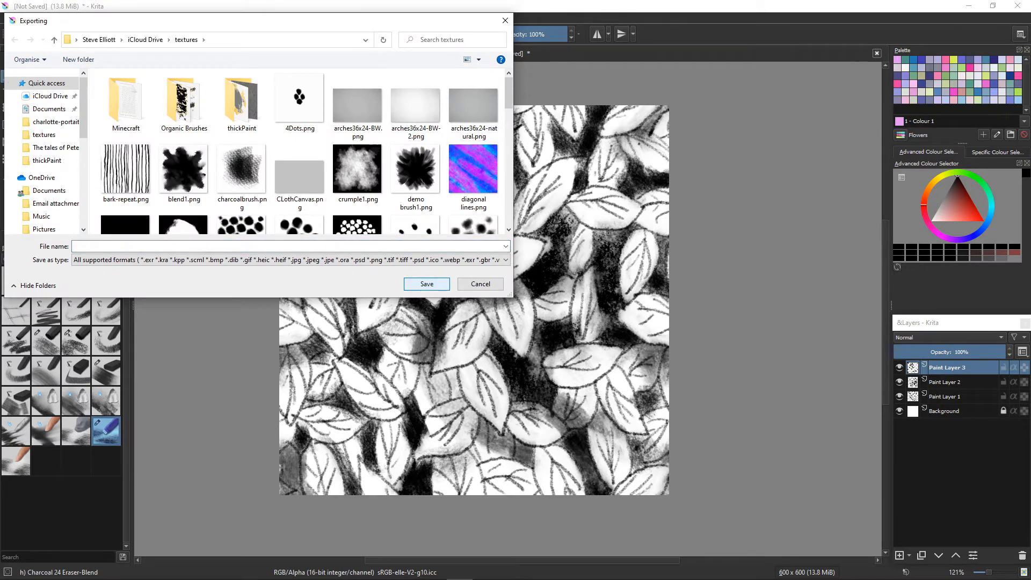
left_click(290, 260)
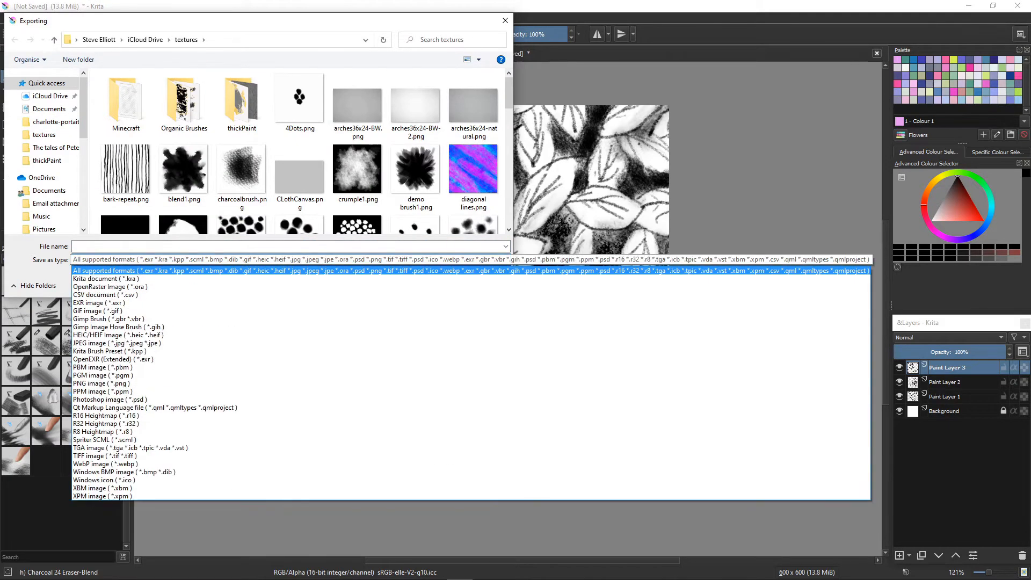
key("Down")
key("Down")
key("Down")
key("Down")
key("Down")
key("Down")
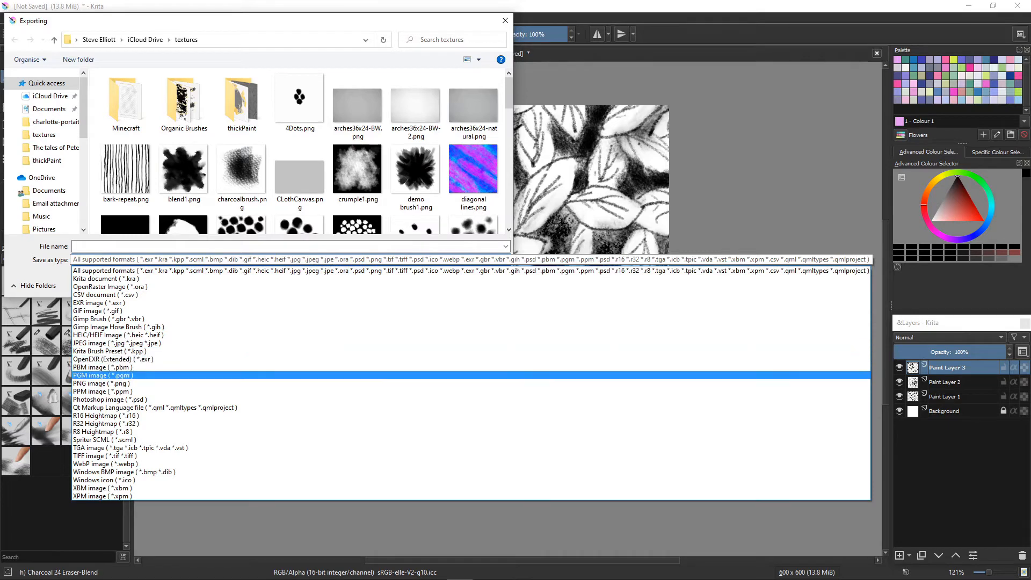
key("Return")
Step: Name the export leaf-repeat4 and save it with the offered PNG options
left_click(128, 246)
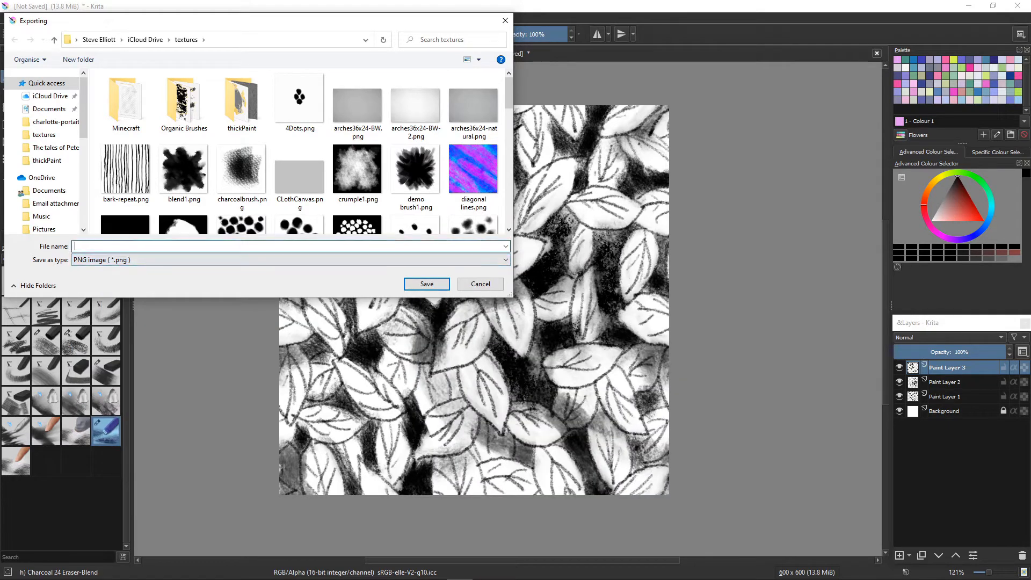
type("lea")
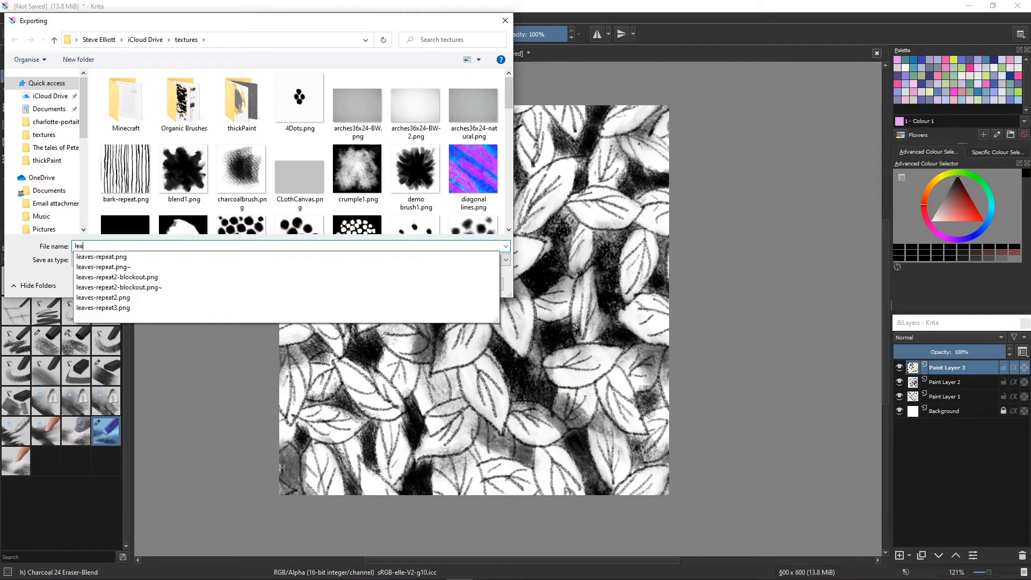
type("t[re")
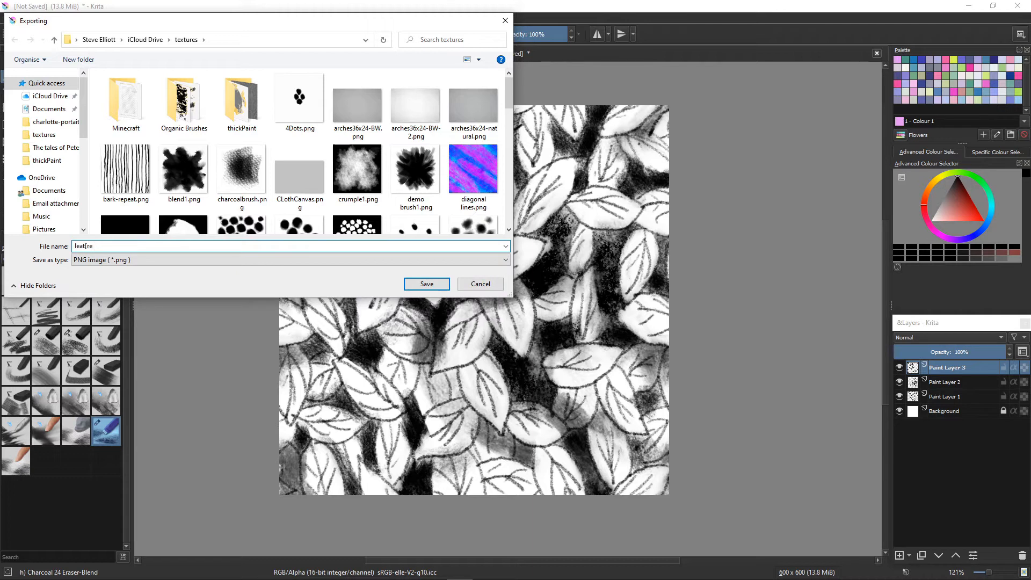
key("BackSpace")
key("BackSpace")
key("BackSpace")
type("f-repe")
key("Return")
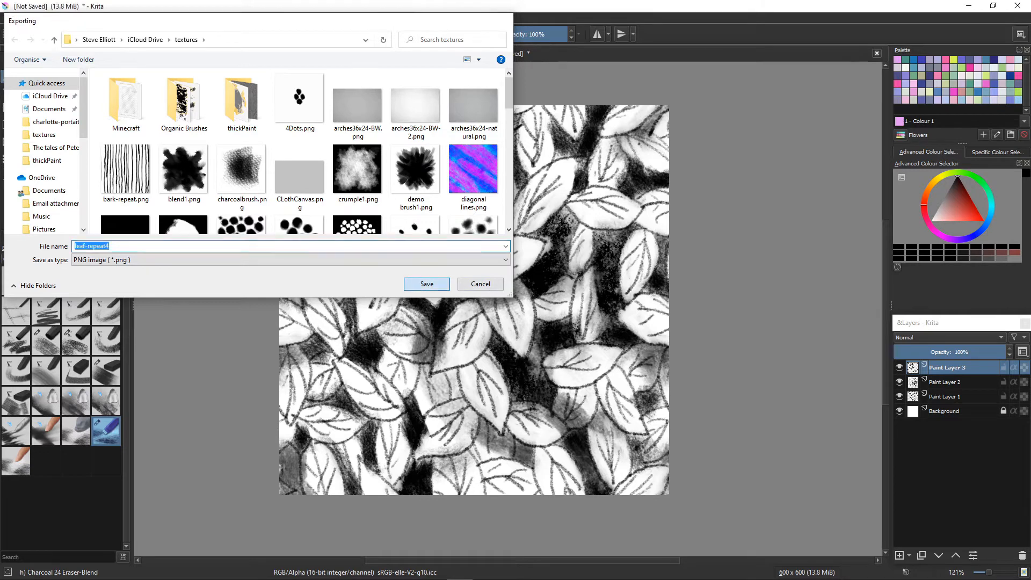
left_click(653, 440)
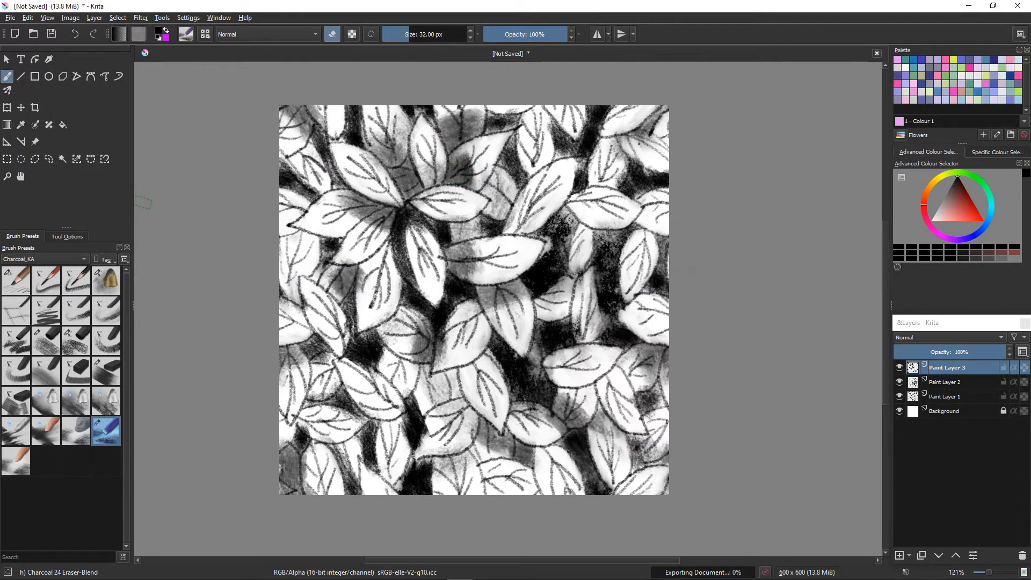
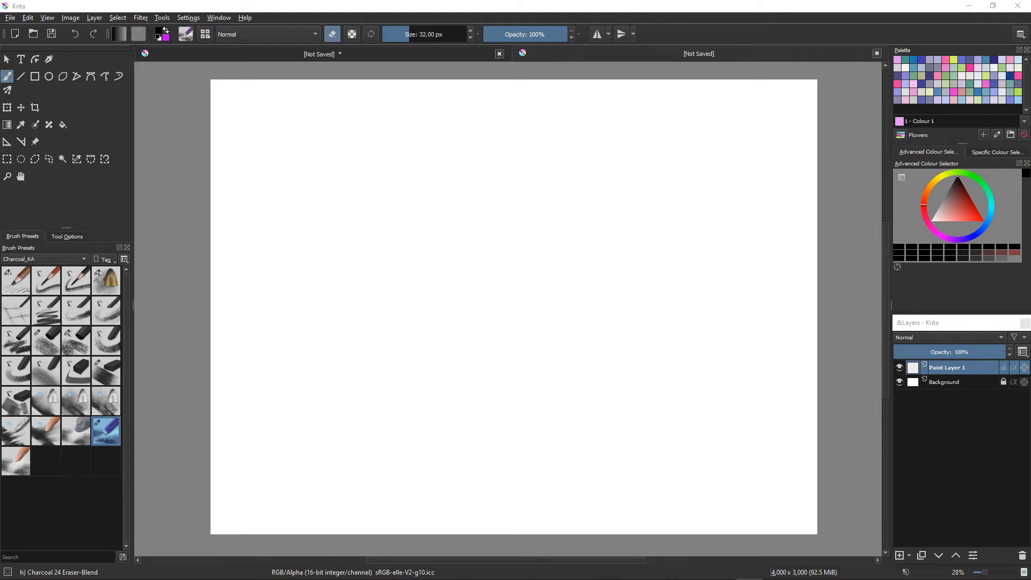
Step: Show all brush presets, choose b) Airbrush Soft and enable the texture pattern in its brush settings
left_click(16, 259)
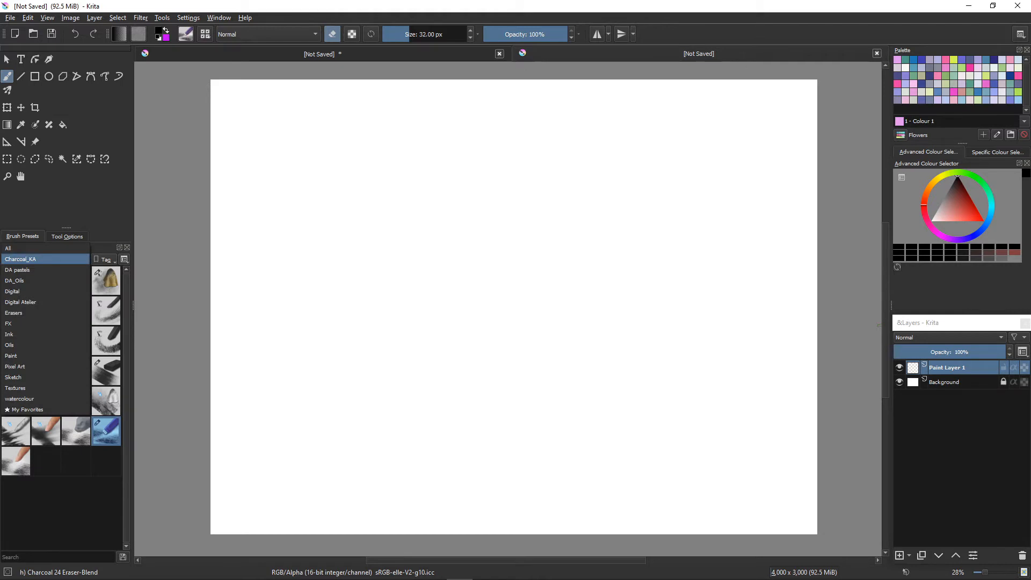
left_click(16, 249)
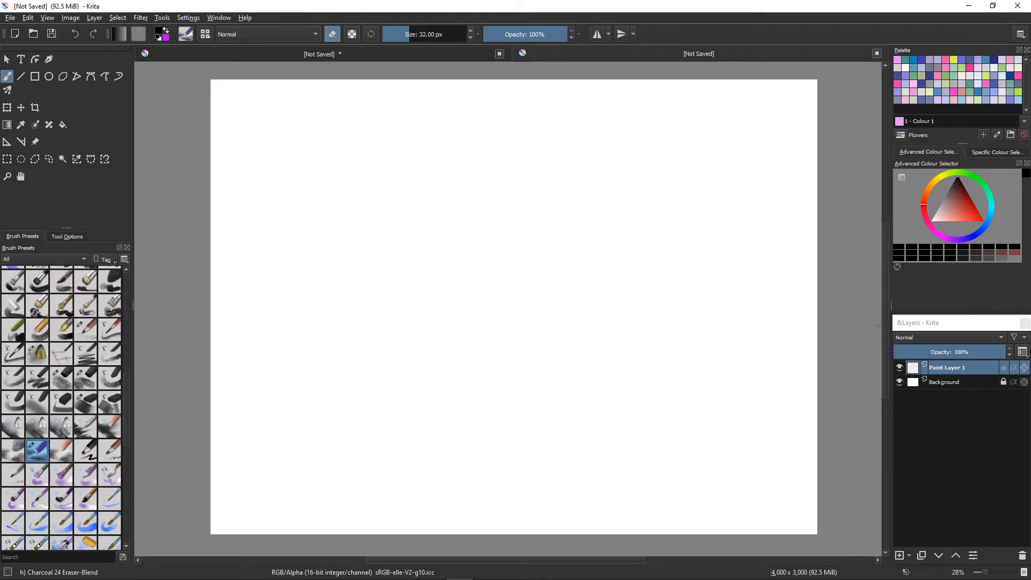
scroll(61, 408, "up", 10)
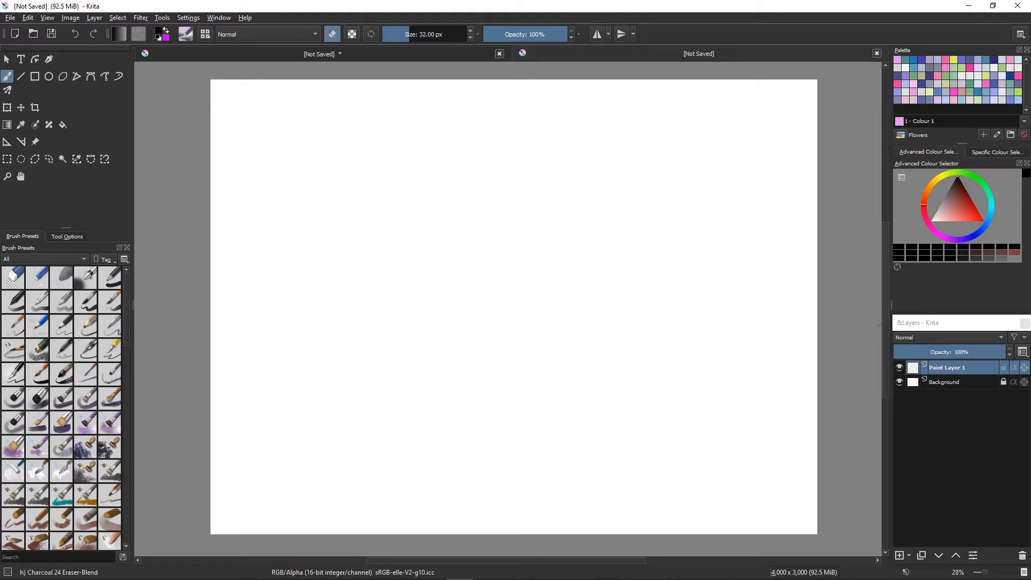
left_click(86, 277)
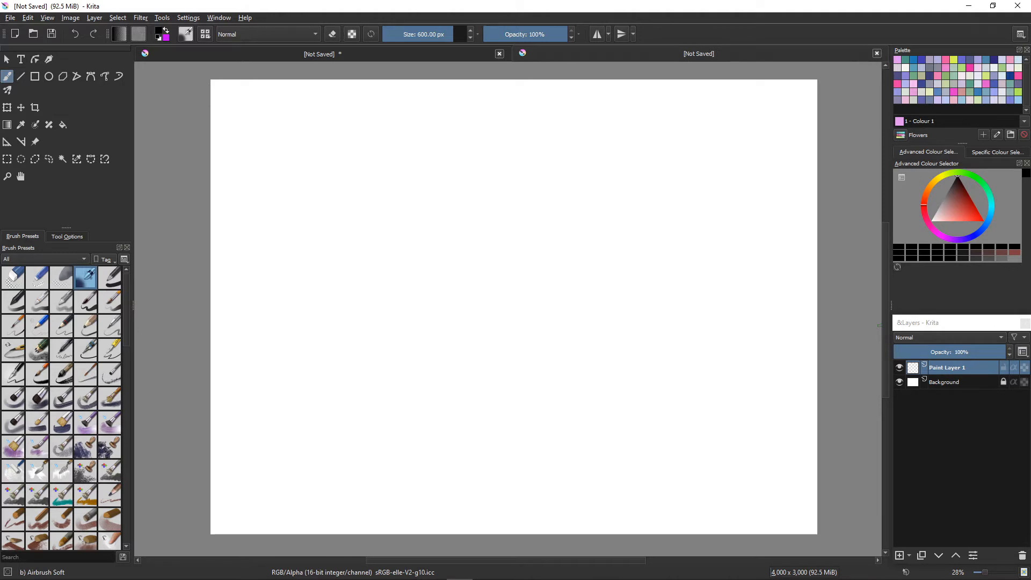
key("F5")
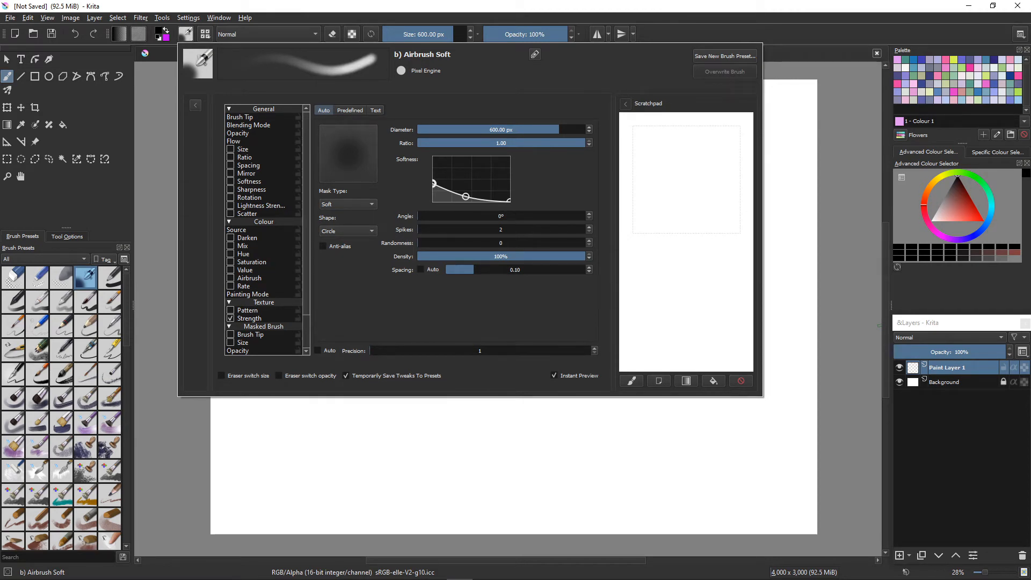
left_click(231, 311)
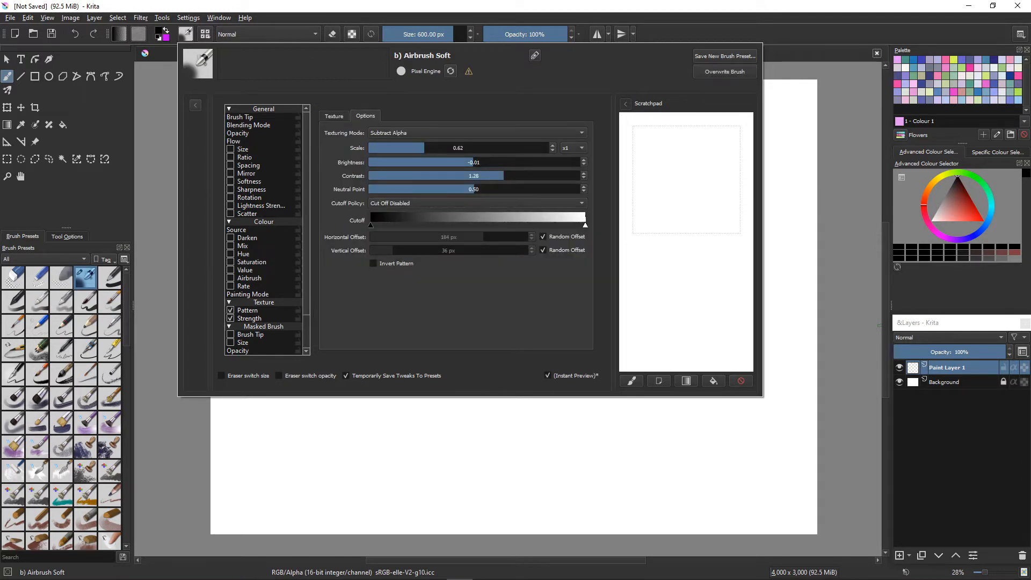
Step: Import leaf-repeat4.png from the textures folder into the brush's texture patterns
left_click(334, 116)
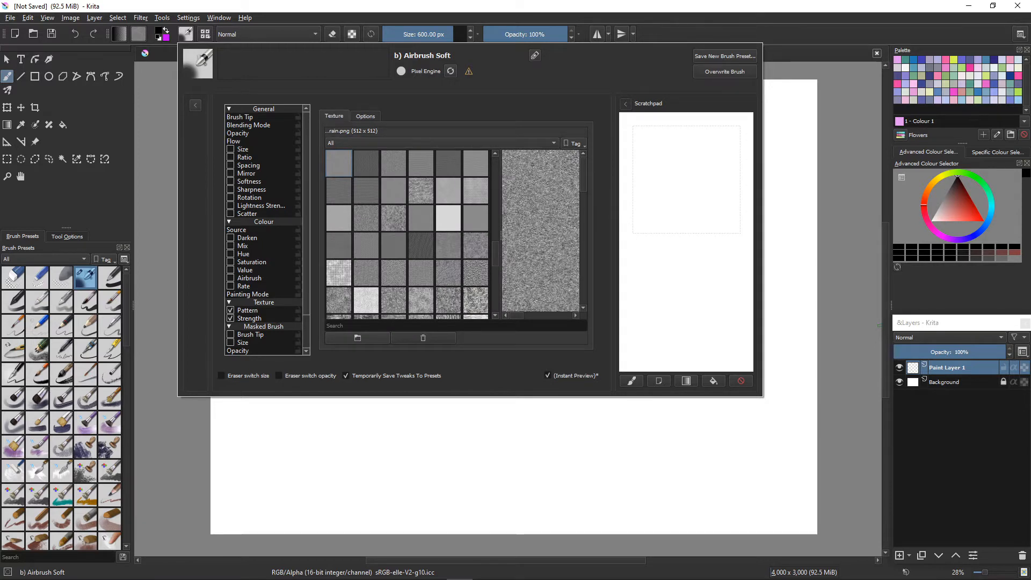
left_click(357, 338)
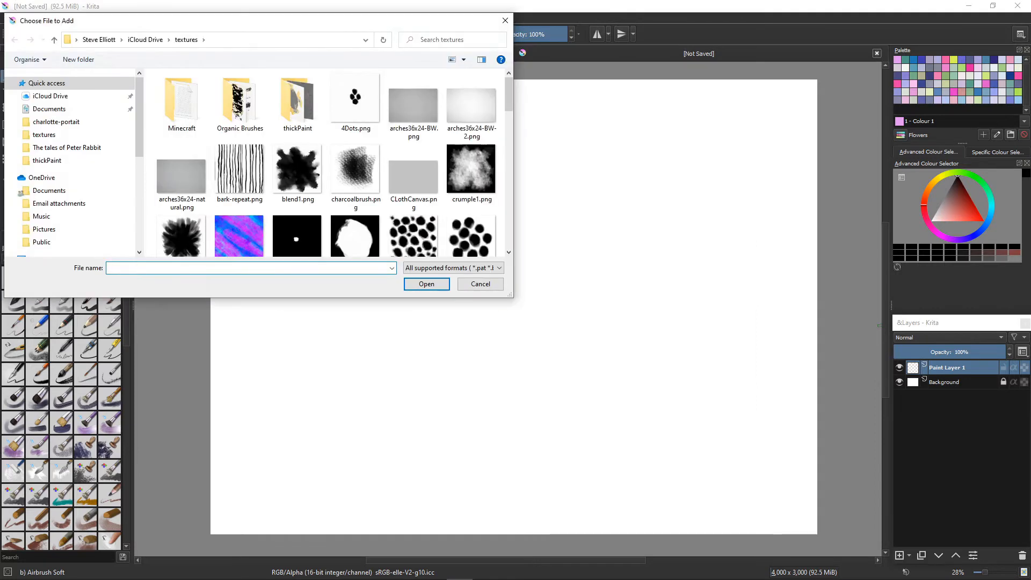
scroll(333, 161, "down", 3)
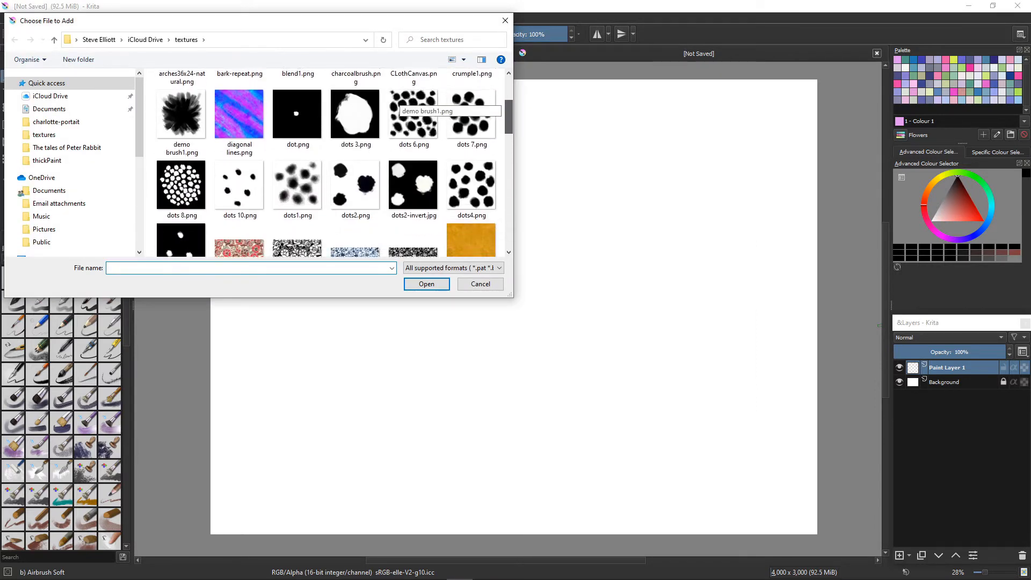
scroll(333, 162, "down", 2)
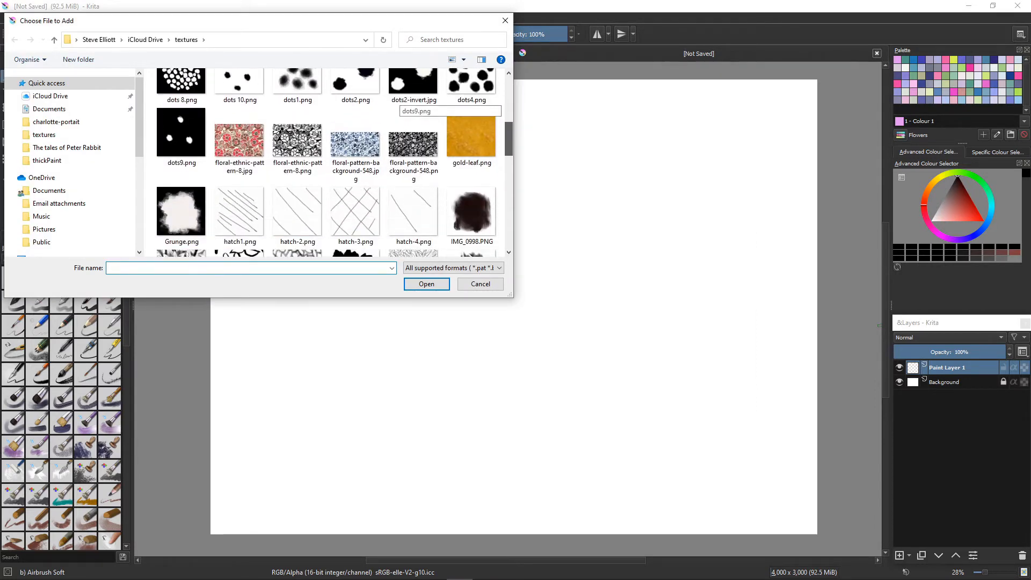
scroll(333, 161, "down", 1)
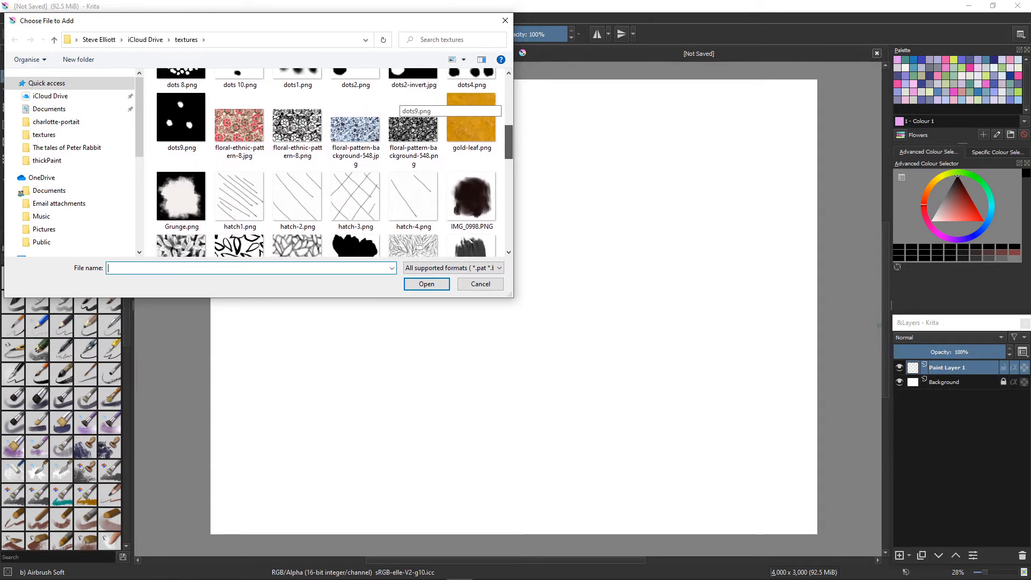
scroll(333, 161, "down", 3)
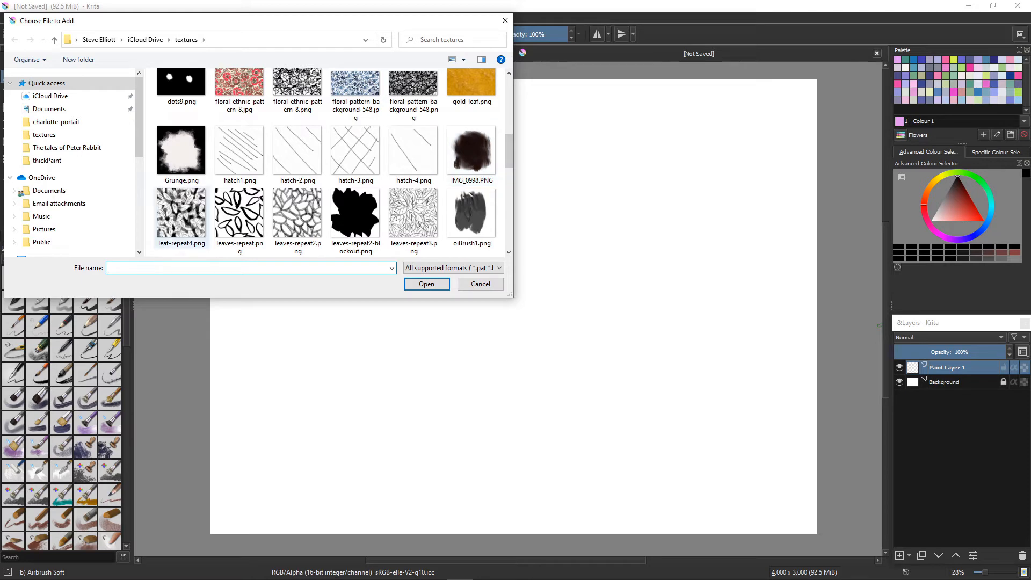
left_click(181, 214)
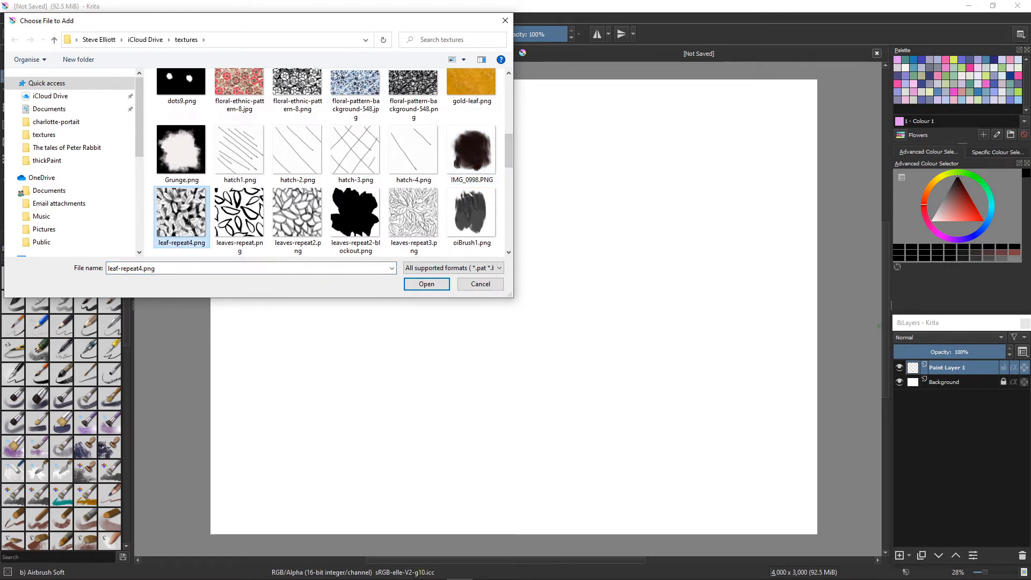
left_click(426, 283)
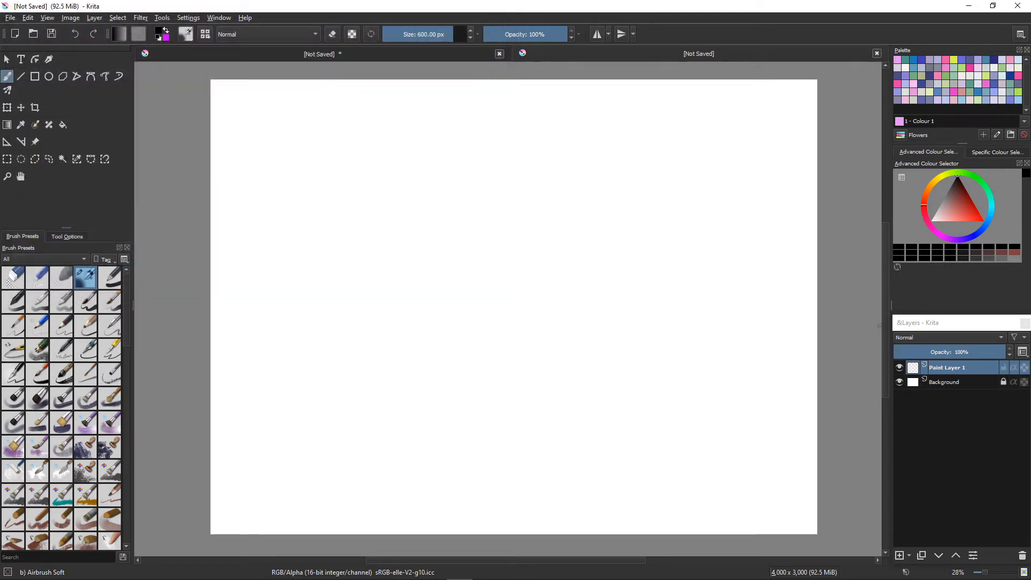
Step: Set the imported leaf-repeat4 pattern as the airbrush texture and test it with strokes in the scratchpad
key("F5")
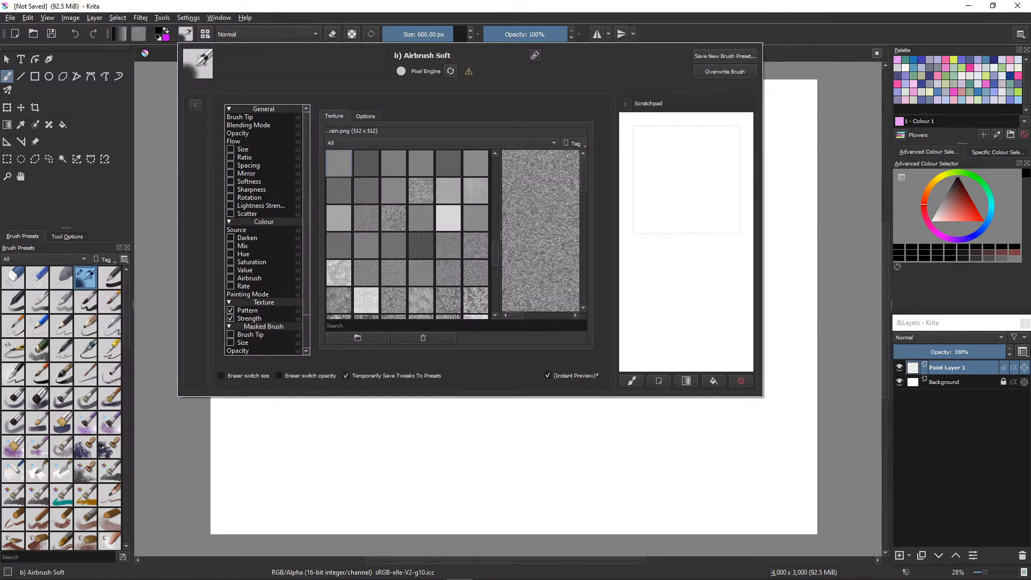
scroll(406, 234, "down", 10)
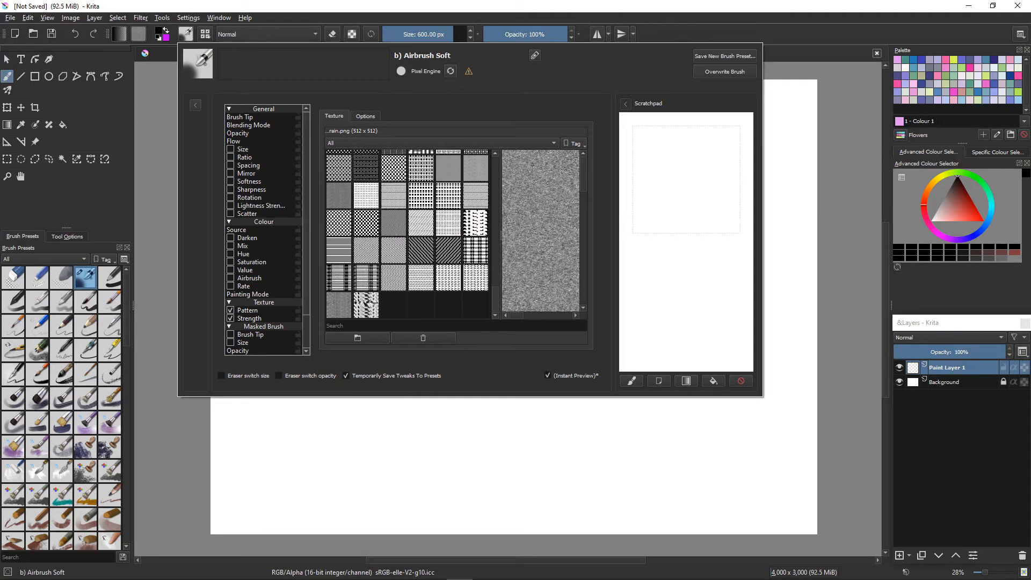
left_click(366, 305)
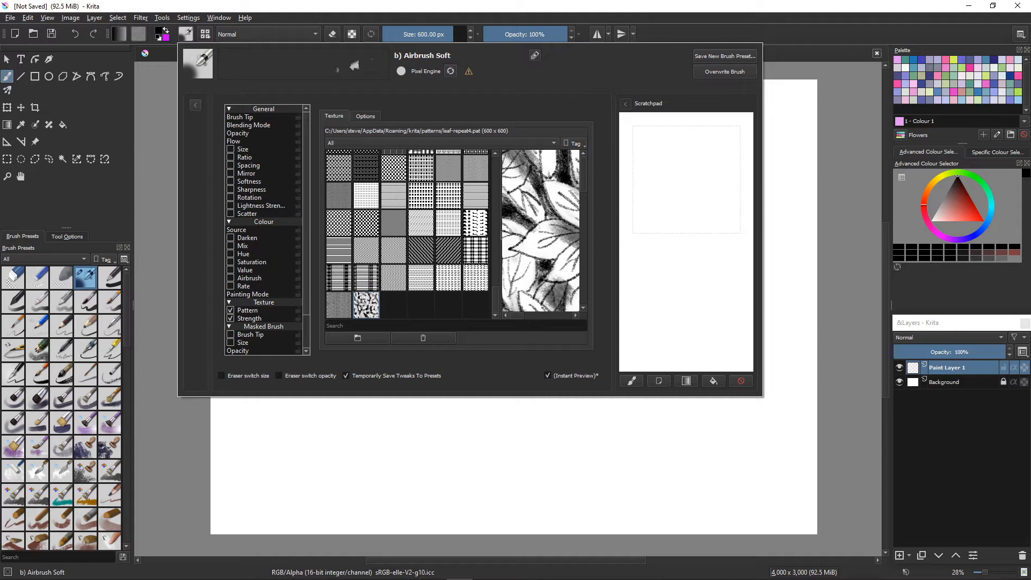
mouse_move(671, 223)
left_mouse_down()
mouse_move(668, 250)
mouse_move(661, 244)
mouse_move(714, 368)
left_mouse_up()
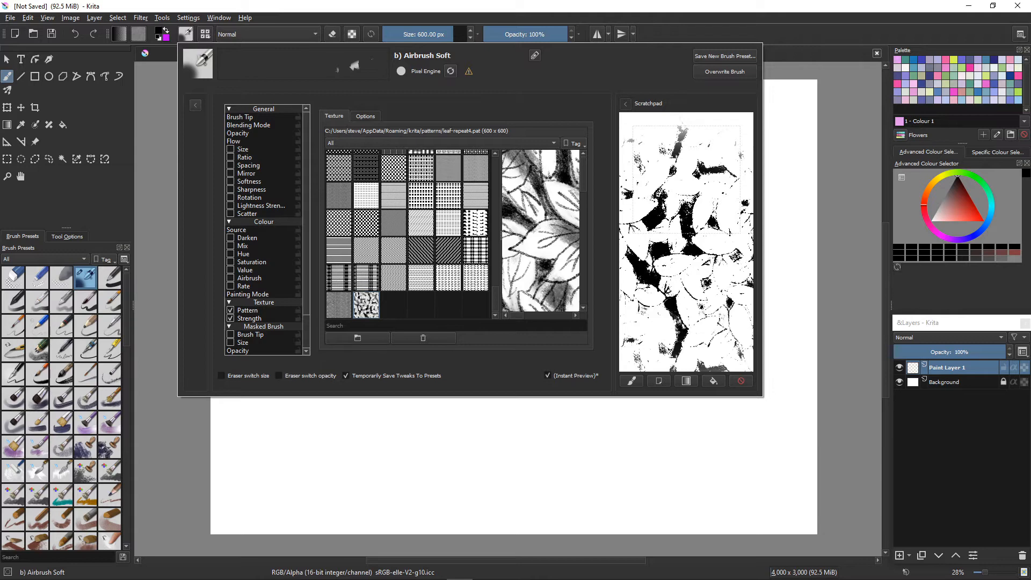
left_click(686, 180)
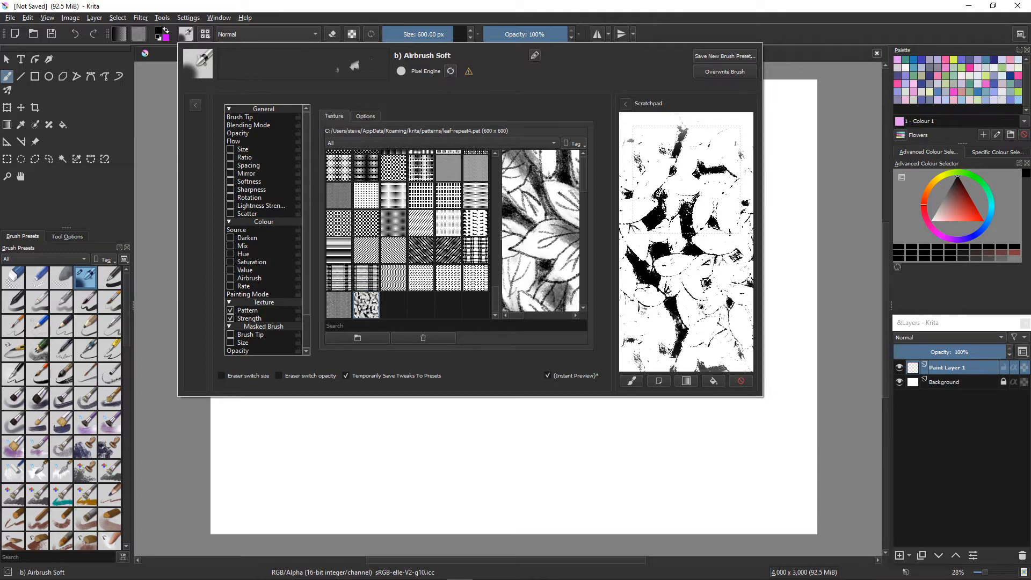
left_click(687, 180)
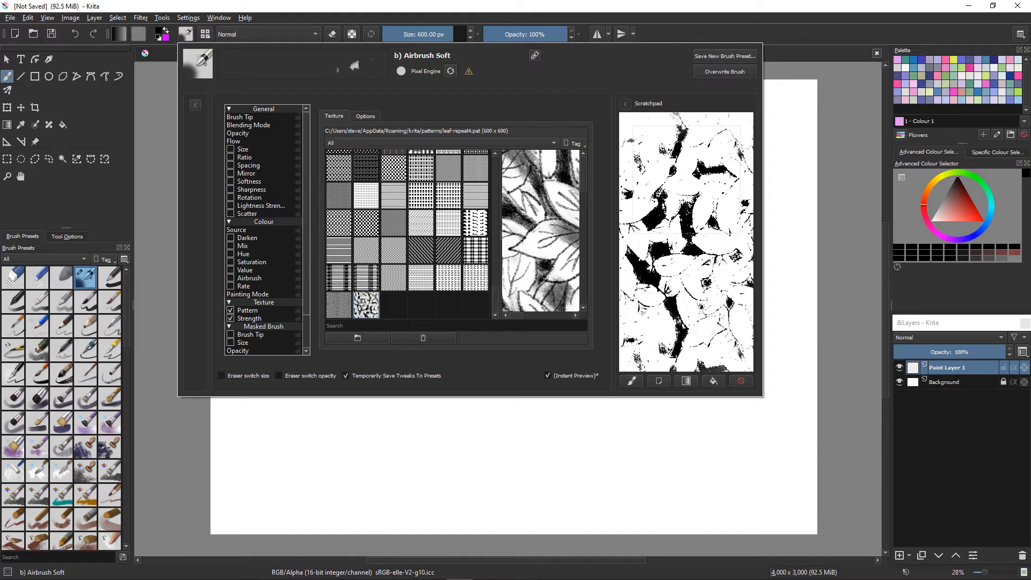
Step: Switch off the airbrush's texture Strength option and disable the pen settings for its Opacity
left_click(230, 318)
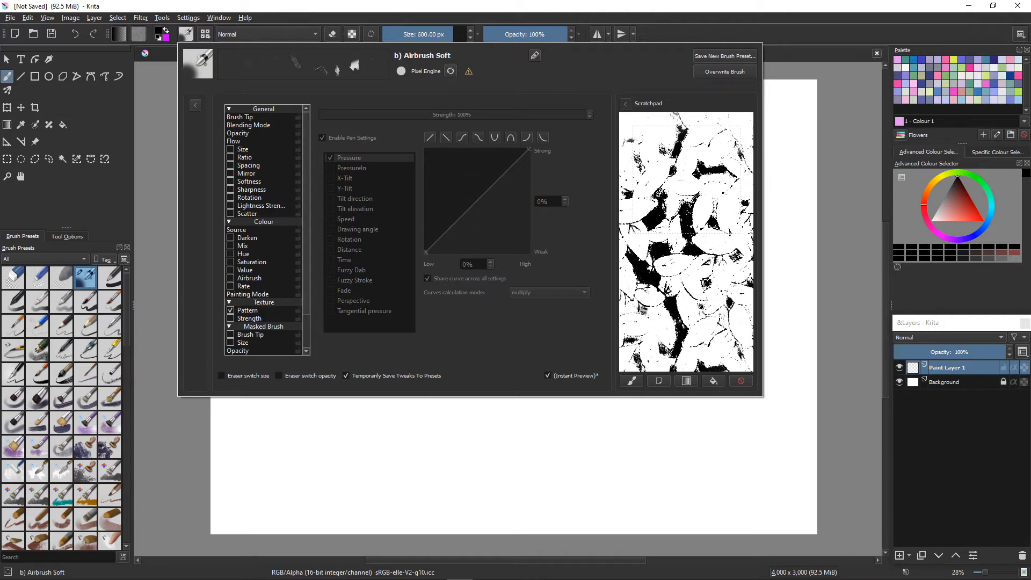
left_click(234, 141)
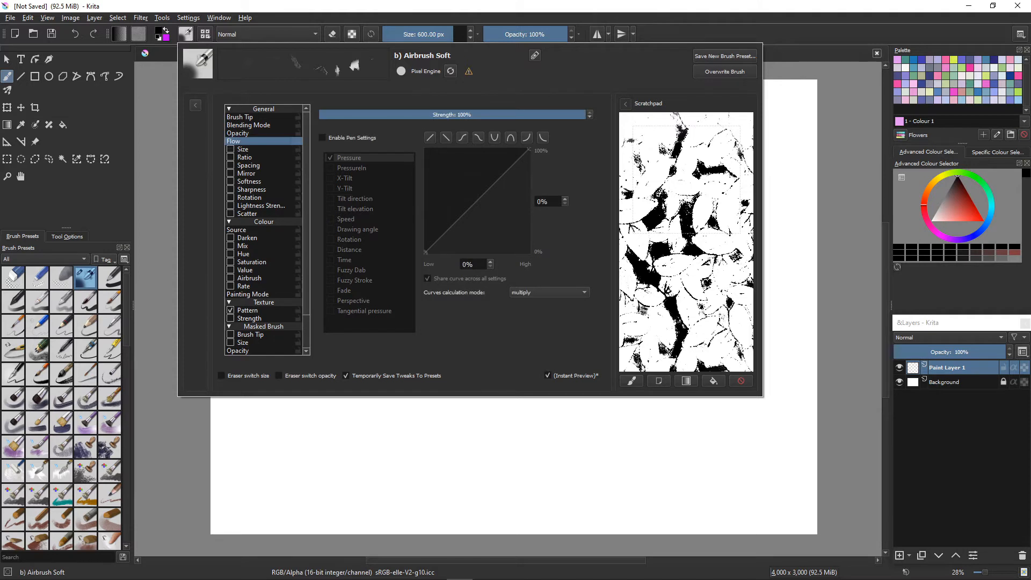
left_click(238, 133)
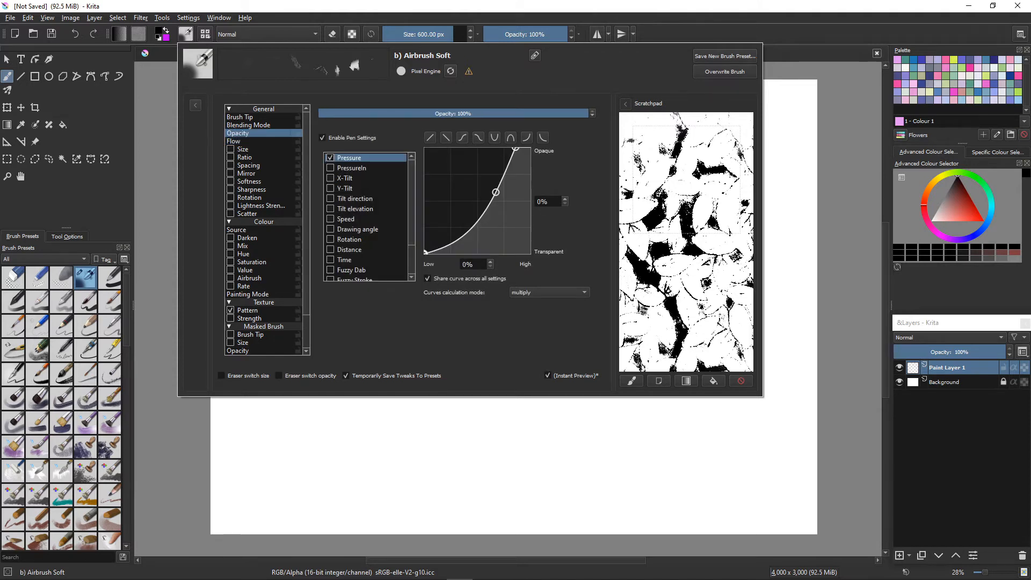
left_click(322, 138)
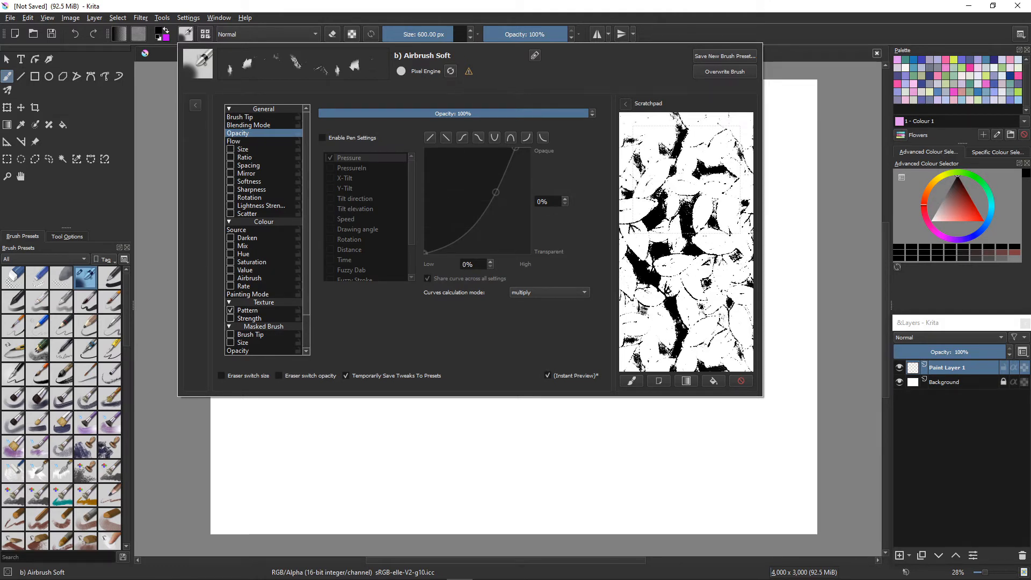
Step: Change the airbrush tip's mask type from Soft to Default and test it with strokes on the canvas
left_click(236, 117)
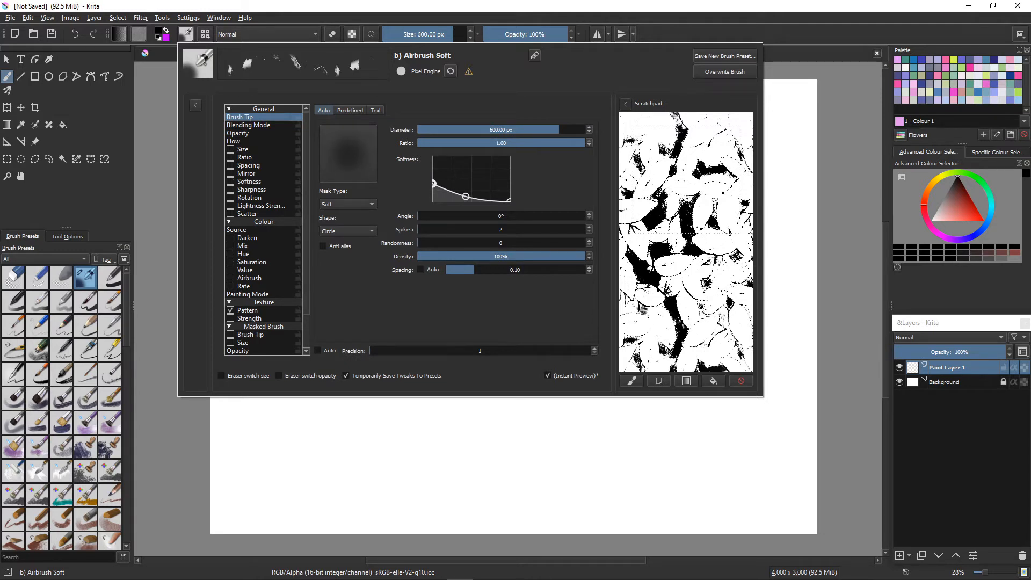
left_click(348, 204)
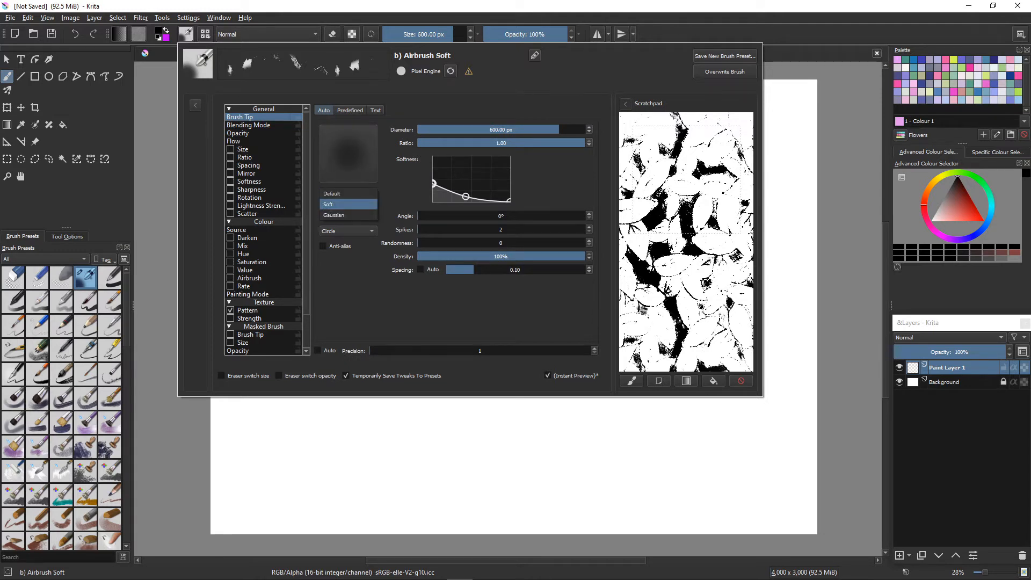
left_click(344, 194)
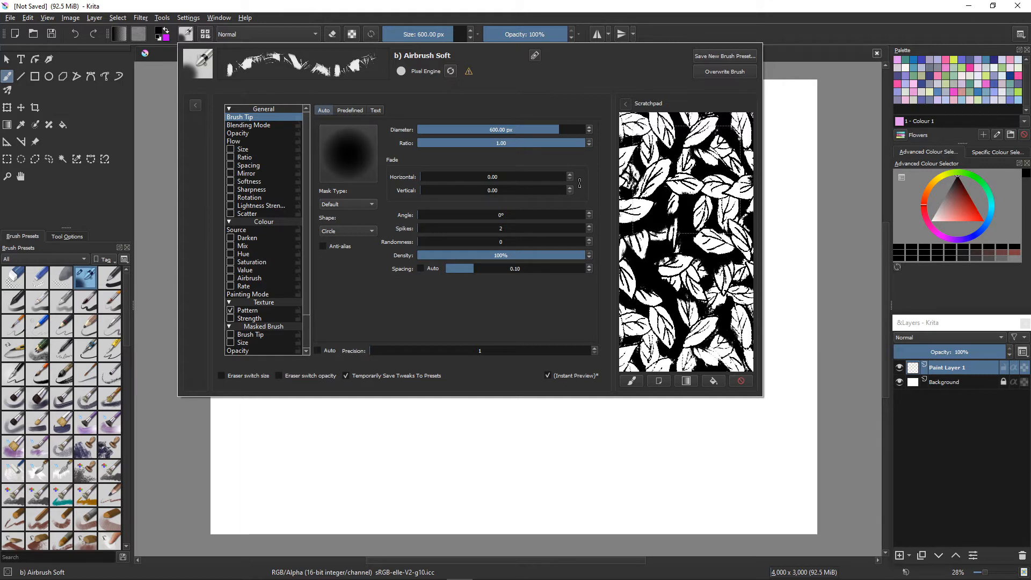
mouse_move(622, 421)
left_mouse_down()
mouse_move(586, 357)
mouse_move(644, 340)
mouse_move(696, 343)
mouse_move(646, 294)
mouse_move(667, 241)
mouse_move(605, 282)
mouse_move(568, 230)
mouse_move(623, 231)
mouse_move(534, 249)
mouse_move(468, 242)
mouse_move(510, 218)
mouse_move(529, 276)
mouse_move(497, 338)
mouse_move(493, 295)
mouse_move(579, 330)
mouse_move(610, 357)
mouse_move(630, 337)
mouse_move(463, 403)
mouse_move(438, 423)
left_mouse_up()
mouse_move(428, 311)
left_mouse_down()
mouse_move(492, 354)
mouse_move(430, 354)
mouse_move(387, 379)
left_mouse_up()
Step: Set the brush's pattern texture options to a contrast of 1 and a brightness of 0
key("F5")
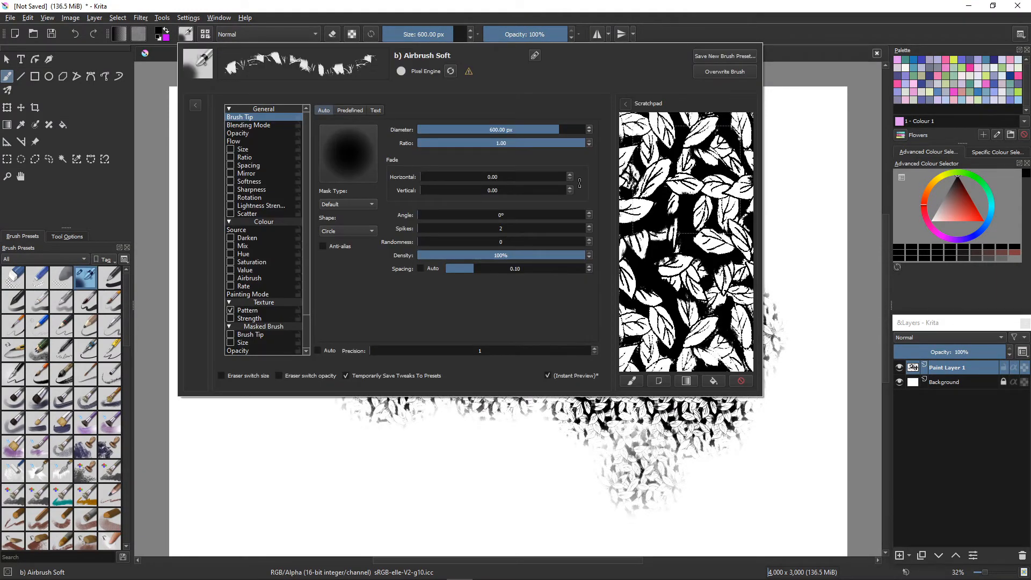
left_click(247, 310)
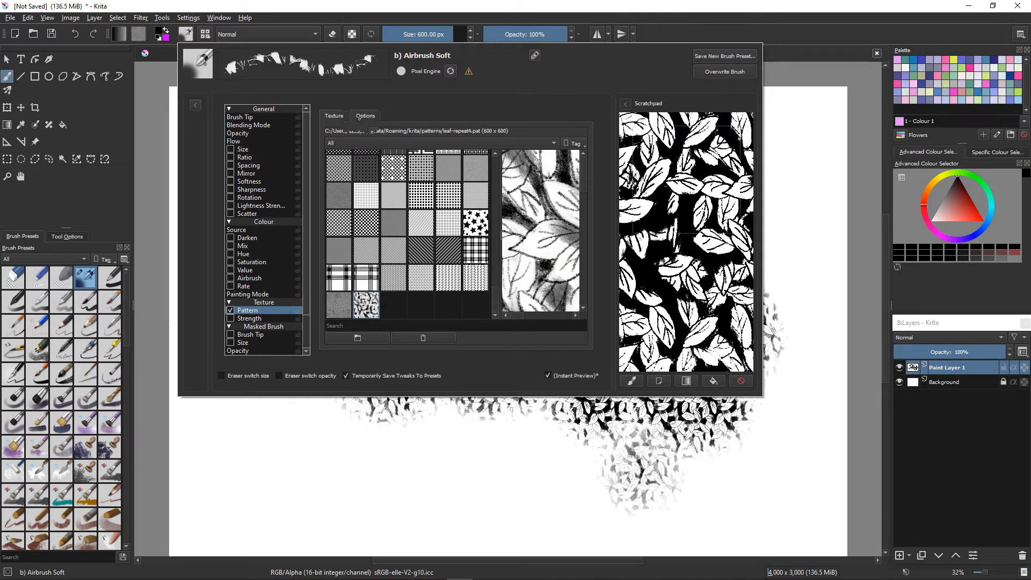
left_click(363, 116)
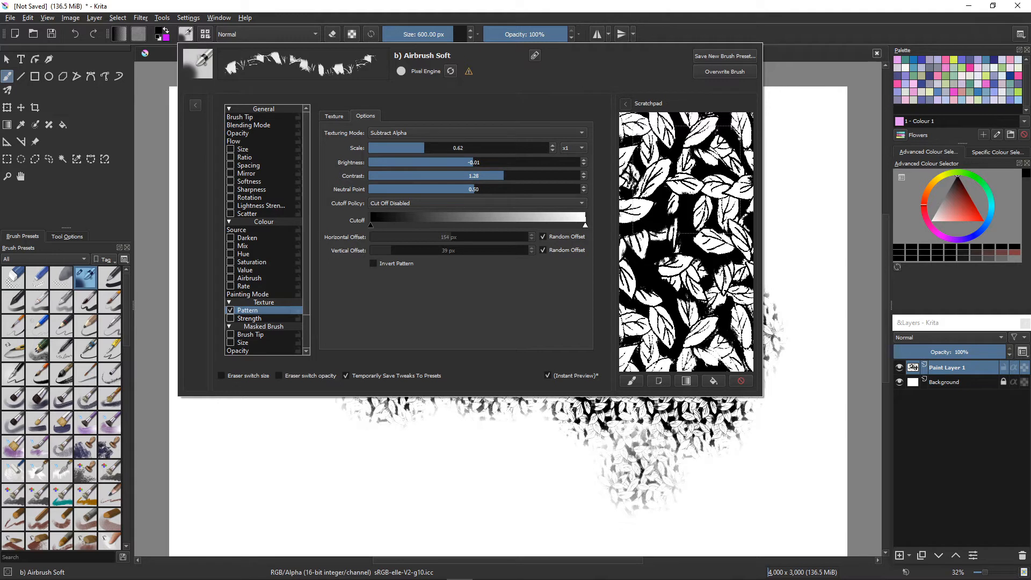
left_click_drag(503, 176, 470, 176)
type("1")
left_click_drag(473, 162, 466, 162)
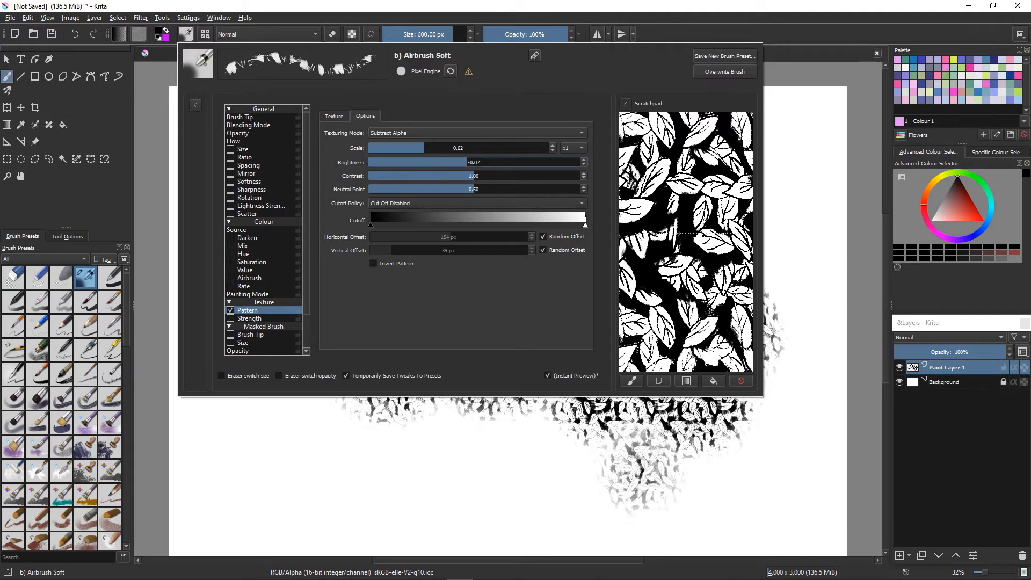
type("0")
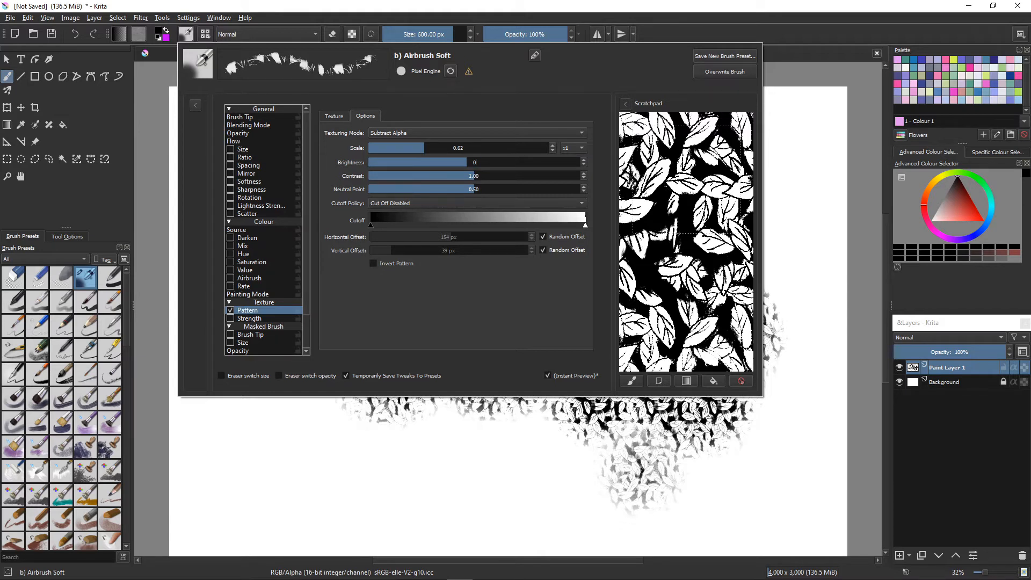
key("Return")
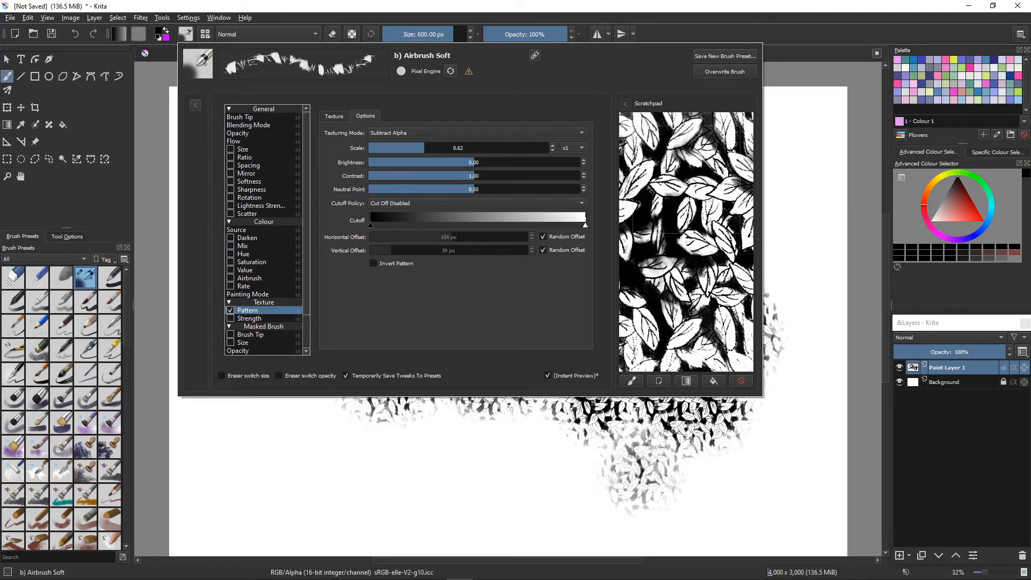
Step: Test the adjusted leaf texture by stamping repeated dabs on one spot near the middle of the canvas
left_click(352, 426)
left_click_drag(352, 425, 299, 369)
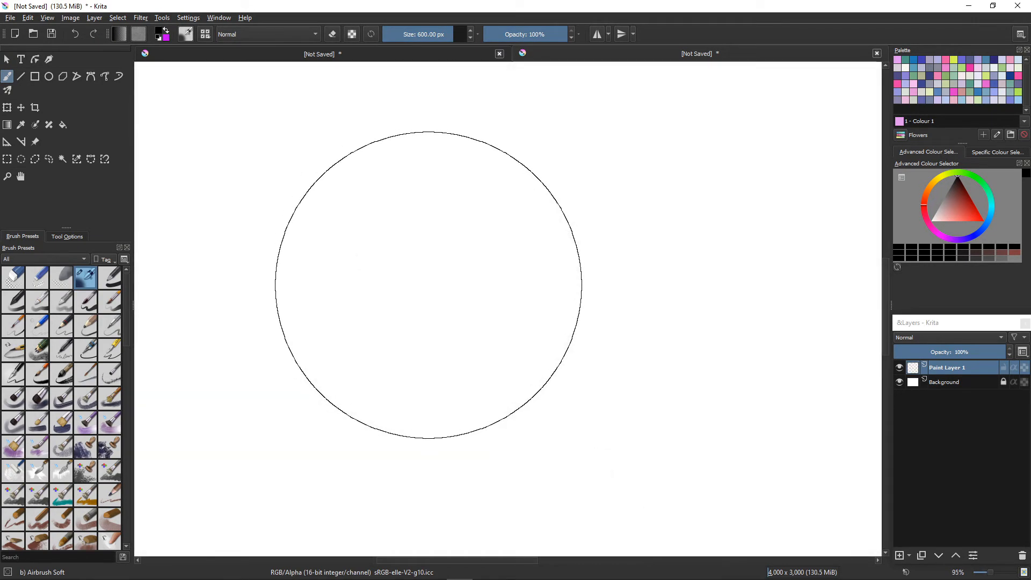
left_click(427, 286)
left_click(428, 286)
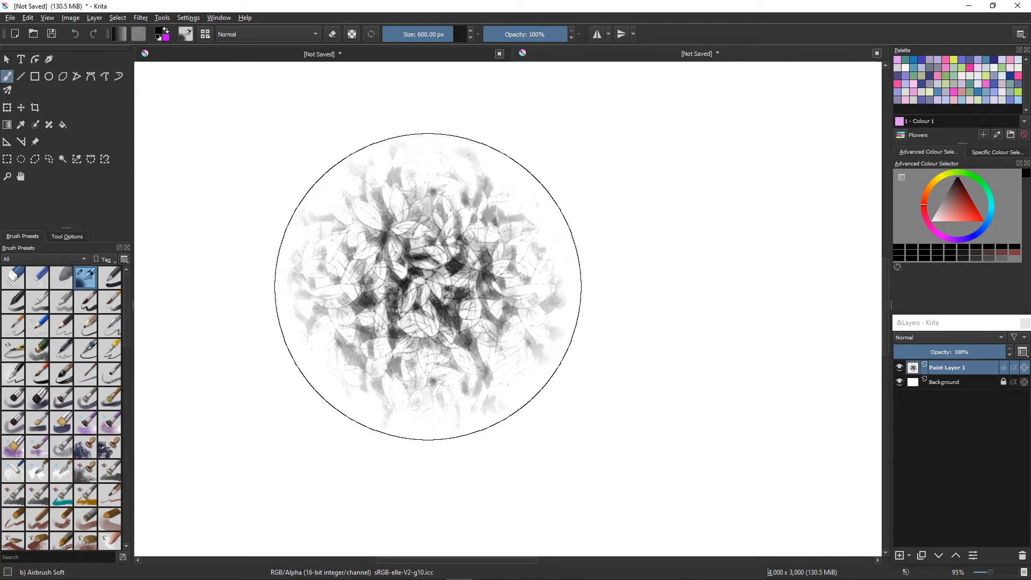
left_click(428, 287)
left_click(428, 288)
left_click(427, 290)
left_click(427, 292)
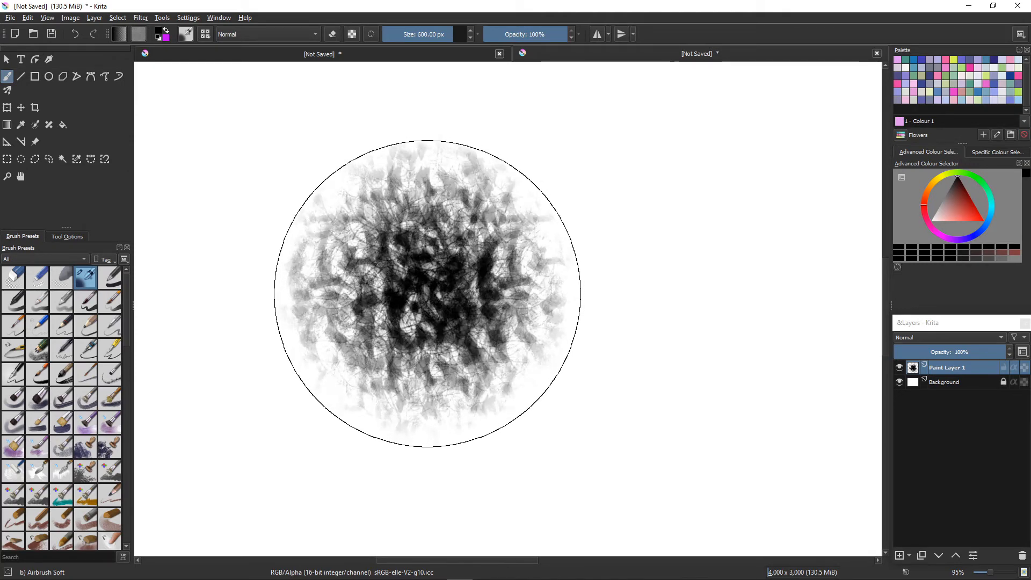
left_click(428, 294)
left_click(428, 296)
left_click(429, 297)
left_click(430, 299)
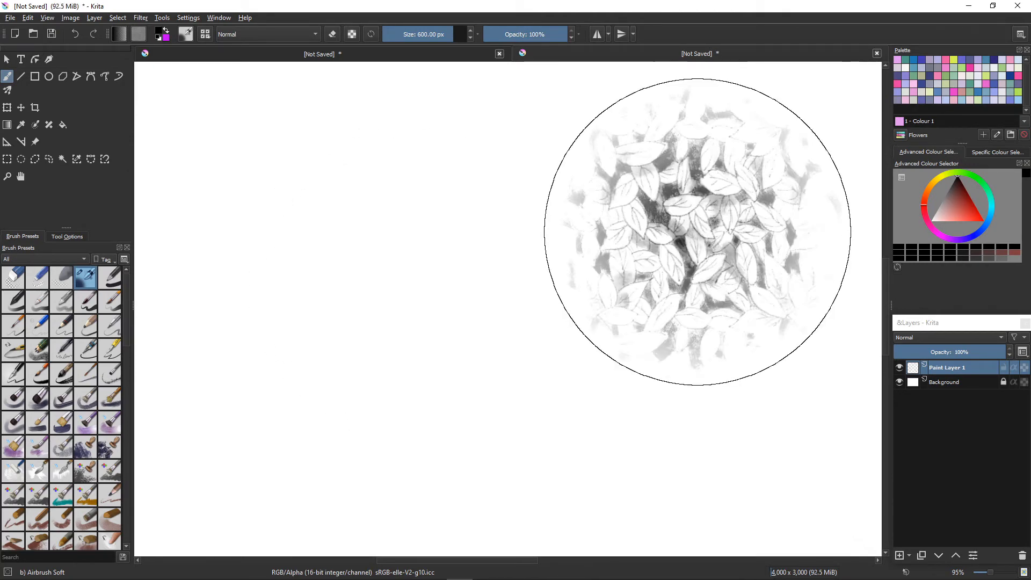
Step: Paint overlapping leaf-textured strokes across the canvas, clear the layer and paint a fresh diagonal test stroke
left_click(577, 250)
left_click(514, 261)
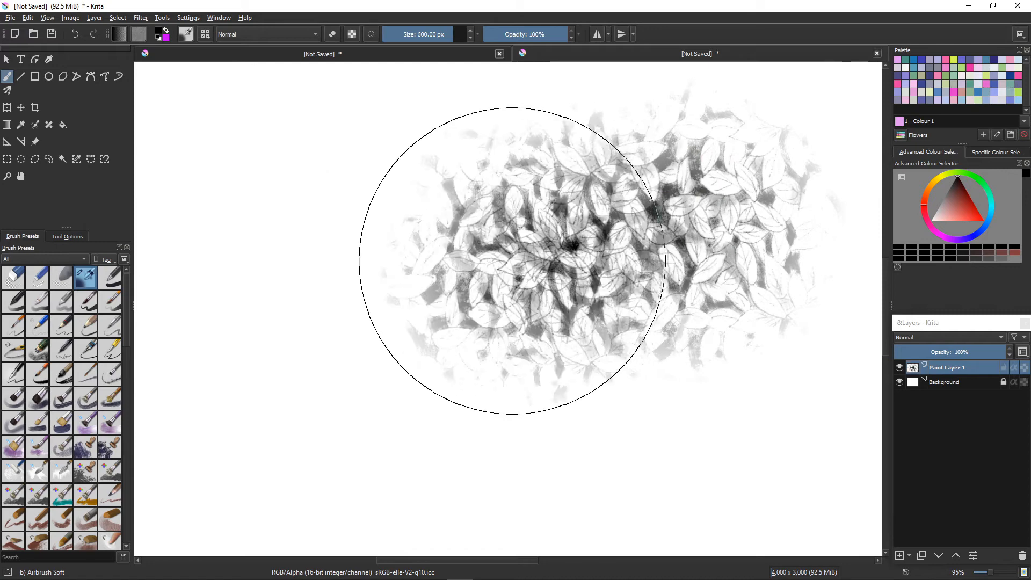
mouse_move(513, 261)
left_mouse_down()
mouse_move(371, 203)
mouse_move(289, 216)
mouse_move(269, 299)
mouse_move(274, 365)
mouse_move(356, 426)
mouse_move(472, 437)
mouse_move(575, 437)
mouse_move(690, 405)
left_mouse_up()
mouse_move(215, 122)
left_mouse_down()
mouse_move(319, 204)
mouse_move(397, 236)
mouse_move(446, 322)
mouse_move(572, 450)
left_mouse_up()
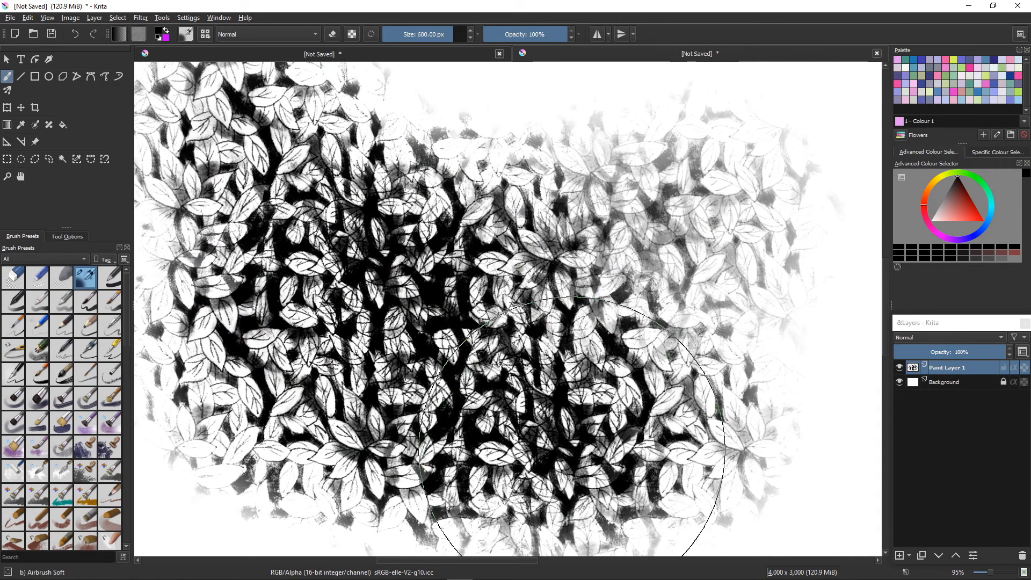
mouse_move(571, 151)
left_mouse_down()
mouse_move(398, 290)
mouse_move(344, 413)
left_mouse_up()
key("Delete")
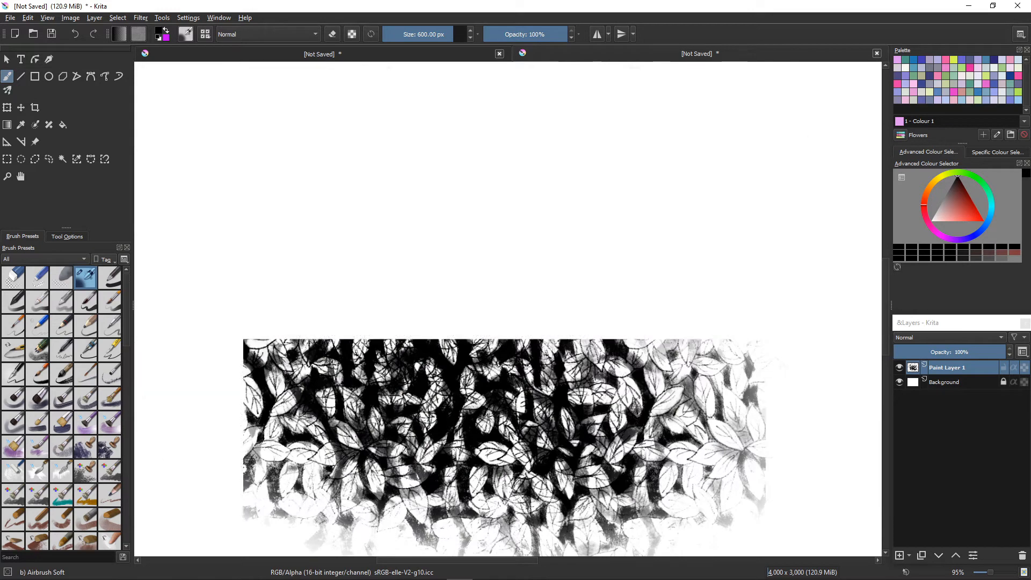
mouse_move(283, 207)
left_mouse_down()
mouse_move(400, 299)
mouse_move(525, 354)
mouse_move(663, 386)
left_mouse_up()
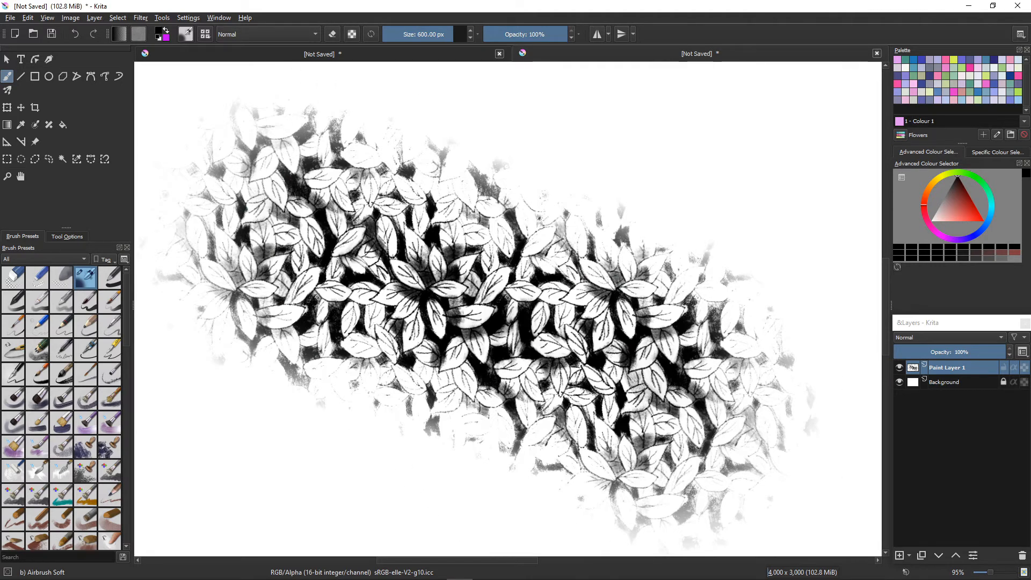
Step: Disable the texture's horizontal and vertical random offsets and set both offsets to 0 px
key("F5")
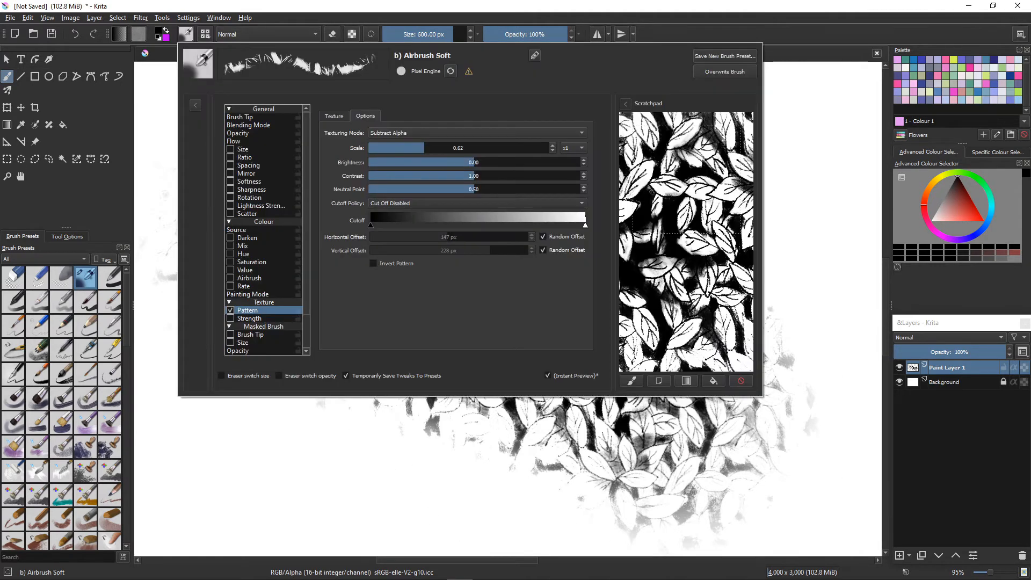
left_click(543, 237)
left_click(543, 250)
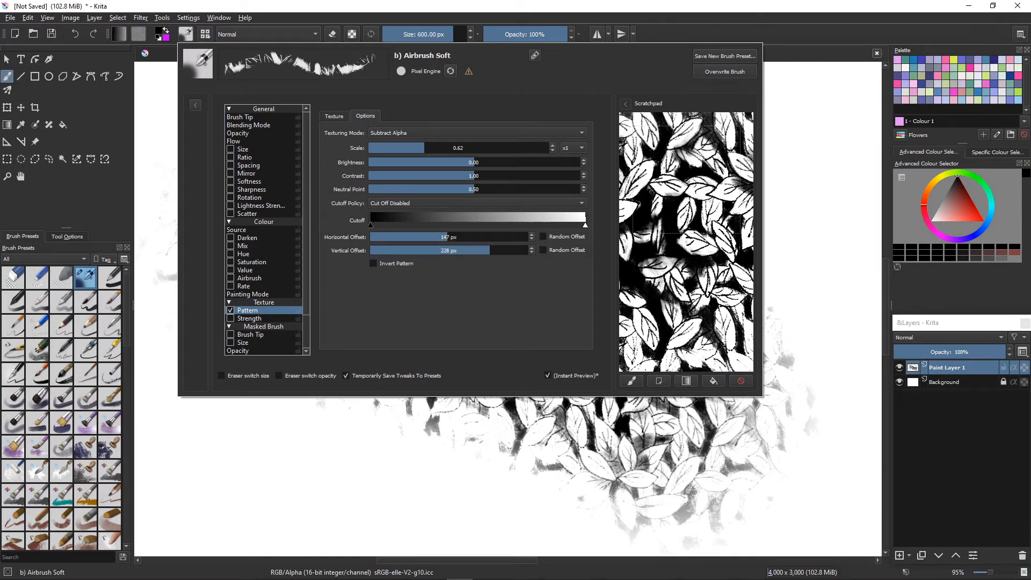
left_click_drag(446, 237, 369, 237)
left_click_drag(486, 250, 370, 250)
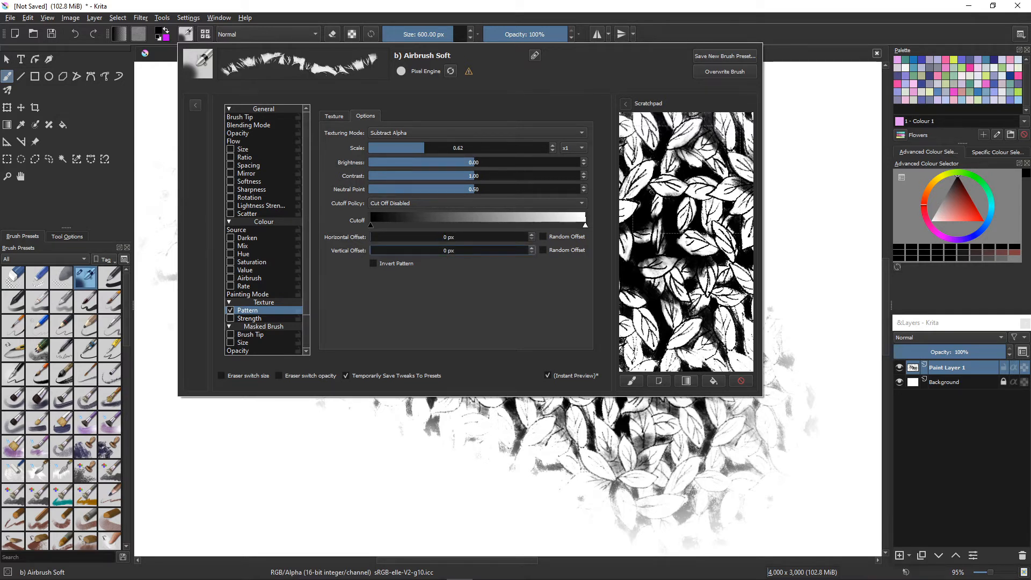
Step: Clear the layer, test the fixed-offset leaf texture with broad overlapping strokes and clear the layer again
left_click(387, 431)
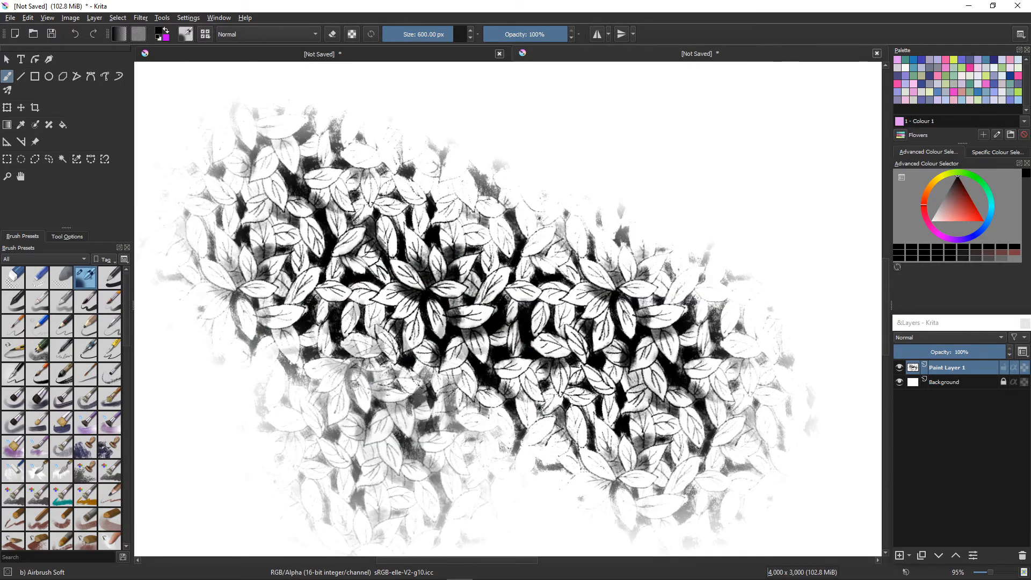
key("Delete")
mouse_move(322, 232)
left_mouse_down()
mouse_move(393, 267)
mouse_move(502, 271)
mouse_move(573, 293)
mouse_move(563, 282)
mouse_move(644, 311)
mouse_move(604, 382)
mouse_move(437, 444)
mouse_move(301, 393)
mouse_move(107, 281)
mouse_move(217, 290)
mouse_move(220, 214)
mouse_move(518, 92)
mouse_move(691, 191)
mouse_move(782, 263)
mouse_move(759, 448)
mouse_move(672, 472)
left_mouse_up()
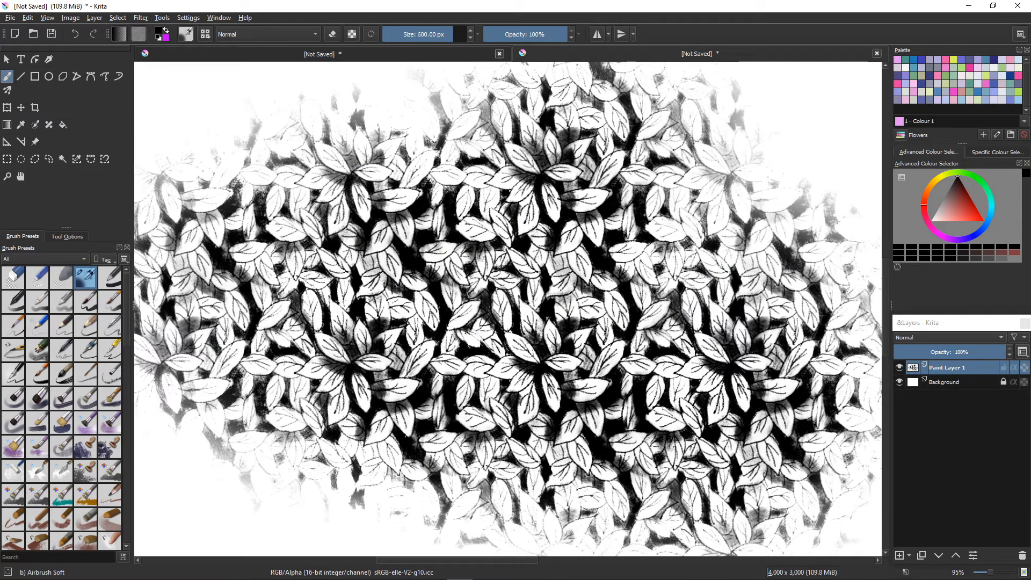
mouse_move(377, 141)
left_mouse_down()
mouse_move(521, 231)
mouse_move(569, 316)
left_mouse_up()
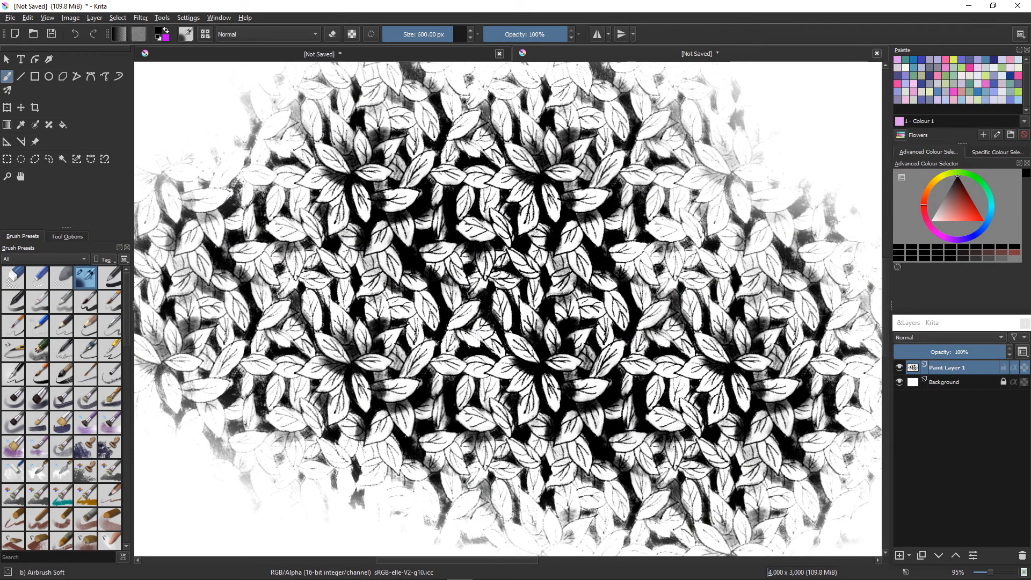
key("Delete")
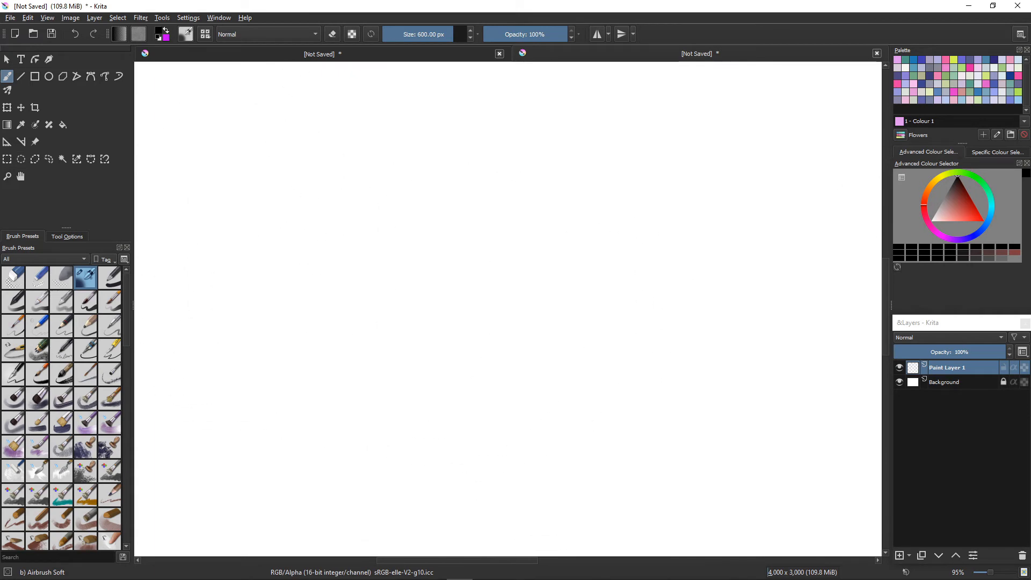
Step: Enable the pen settings for the airbrush's Opacity with Pressure as the sensor
key("F5")
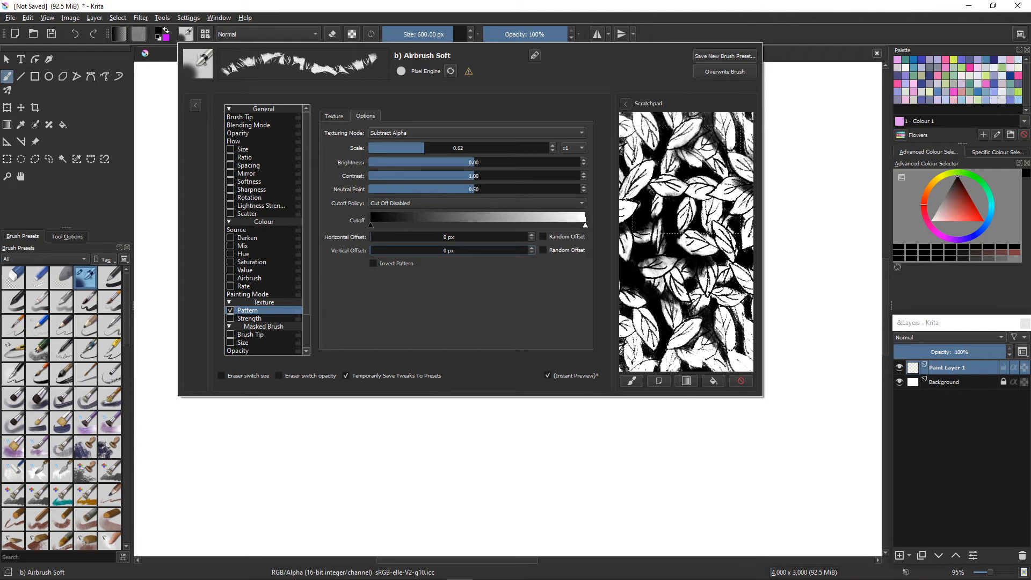
left_click(238, 133)
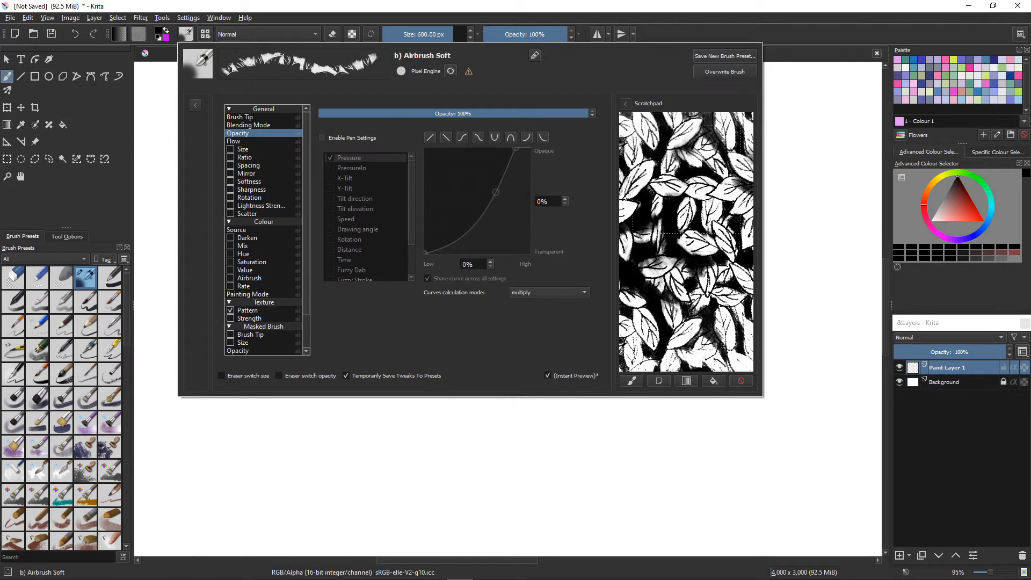
left_click(322, 138)
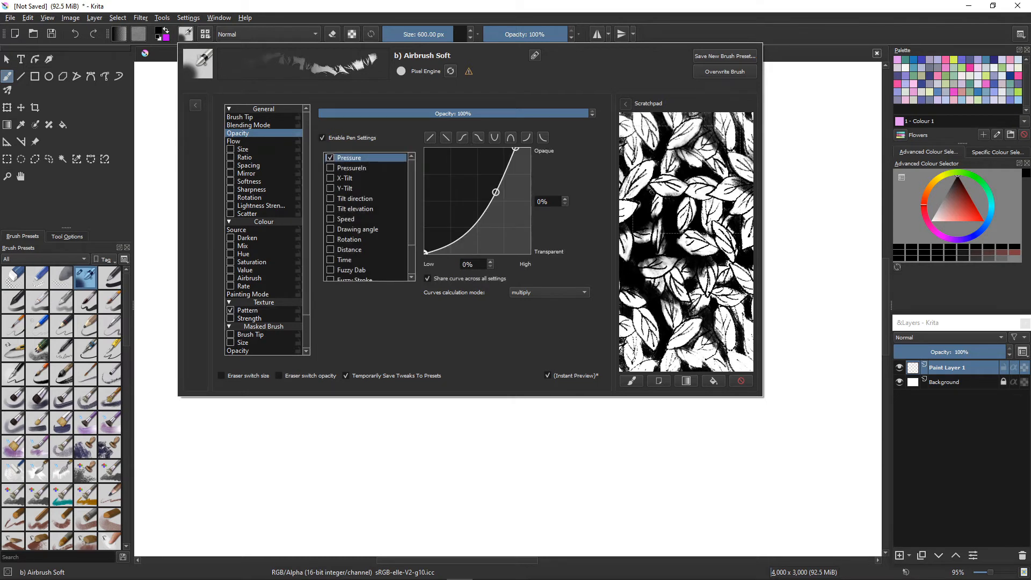
Step: Paint a wide area of leaf texture across the canvas with the 600 px brush, varying the pressure and darkening the lower middle
left_click(587, 448)
mouse_move(345, 189)
left_mouse_down()
mouse_move(498, 265)
mouse_move(568, 321)
mouse_move(493, 298)
mouse_move(479, 311)
mouse_move(404, 301)
mouse_move(333, 314)
mouse_move(331, 358)
mouse_move(300, 322)
mouse_move(348, 343)
mouse_move(387, 335)
mouse_move(546, 395)
mouse_move(531, 381)
mouse_move(601, 380)
mouse_move(629, 361)
mouse_move(680, 354)
mouse_move(698, 332)
left_mouse_up()
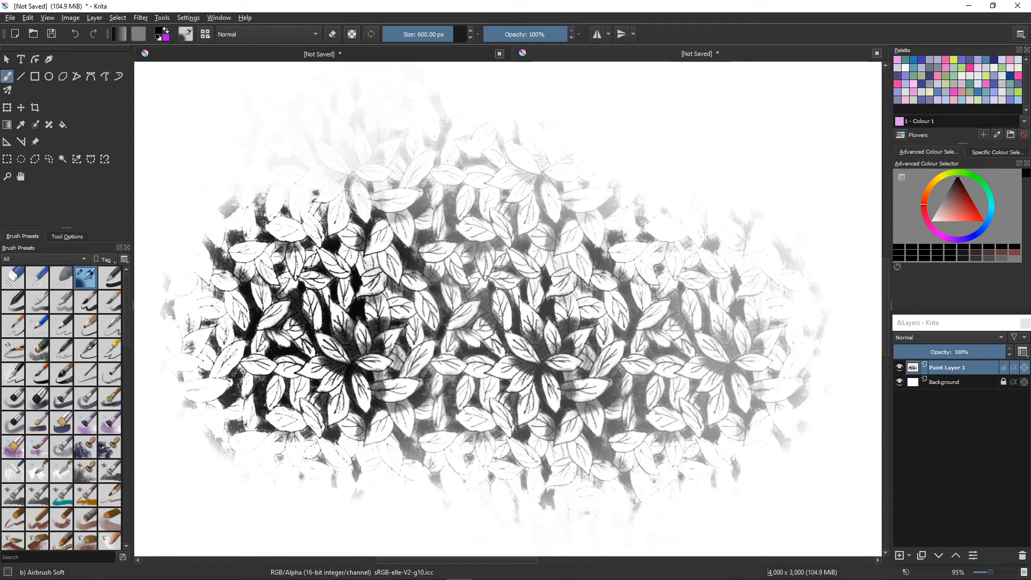
mouse_move(623, 272)
left_mouse_down()
mouse_move(591, 219)
mouse_move(644, 257)
mouse_move(686, 218)
mouse_move(724, 309)
mouse_move(773, 357)
left_mouse_up()
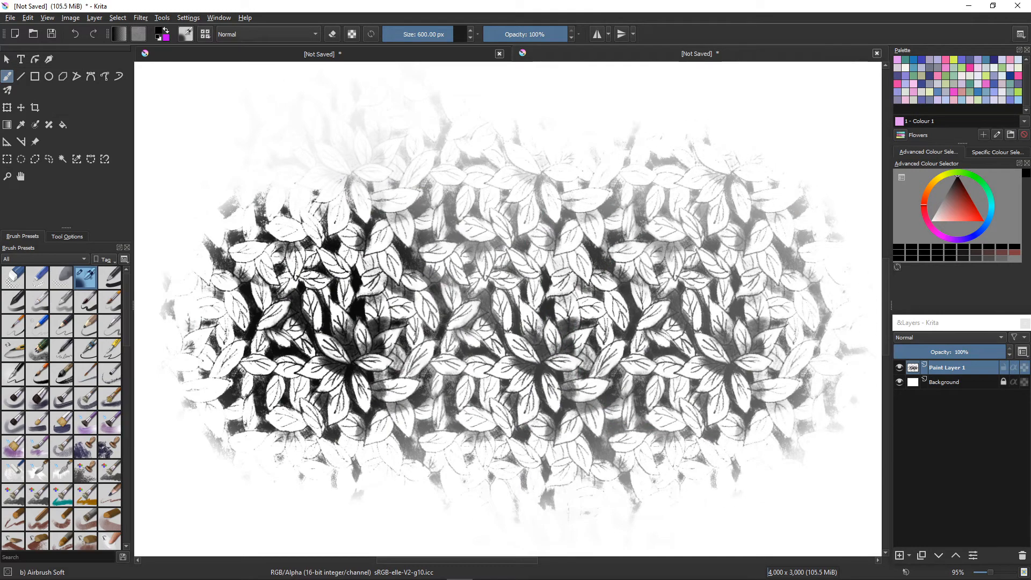
scroll(329, 430, "down", 3)
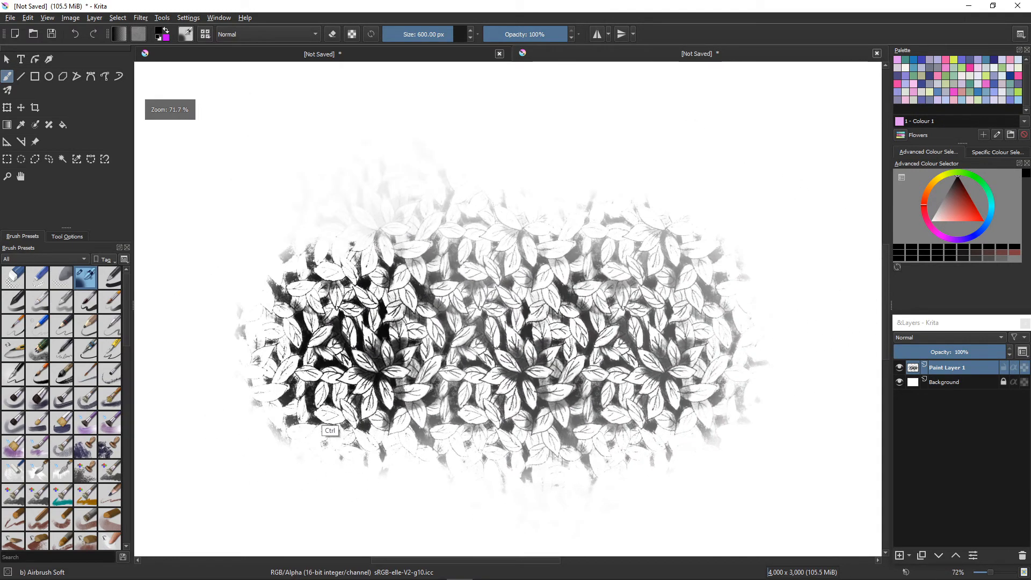
scroll(329, 416, "up", 2)
mouse_move(498, 392)
left_mouse_down()
mouse_move(536, 429)
mouse_move(538, 448)
mouse_move(575, 459)
mouse_move(582, 447)
mouse_move(618, 483)
mouse_move(615, 444)
mouse_move(515, 421)
left_mouse_up()
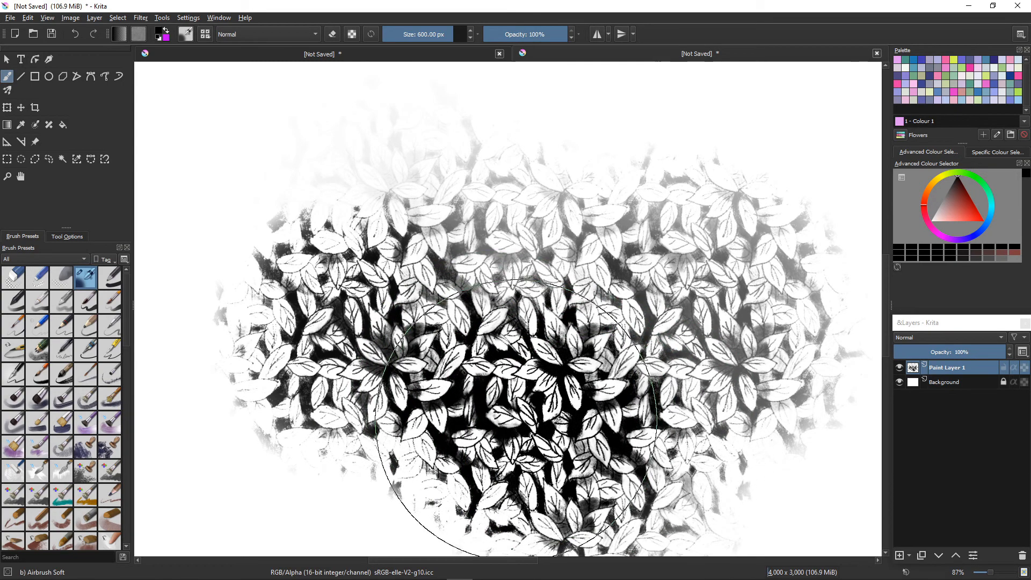
Step: Reduce the brush size and paint more leaves along the upper-left edge of the textured area
key("bracketleft")
key("bracketleft")
key("bracketleft")
key("bracketleft")
key("bracketleft")
key("bracketleft")
key("bracketleft")
key("bracketleft")
key("bracketleft")
key("bracketleft")
key("bracketleft")
key("bracketleft")
key("bracketleft")
key("bracketleft")
key("bracketleft")
key("bracketleft")
key("bracketleft")
key("bracketleft")
key("bracketleft")
key("bracketleft")
mouse_move(311, 177)
left_mouse_down()
mouse_move(360, 201)
mouse_move(373, 195)
mouse_move(364, 174)
mouse_move(385, 180)
mouse_move(360, 144)
mouse_move(391, 160)
mouse_move(368, 127)
mouse_move(405, 152)
mouse_move(397, 136)
mouse_move(417, 128)
mouse_move(449, 147)
mouse_move(445, 129)
mouse_move(469, 147)
mouse_move(465, 138)
mouse_move(477, 191)
mouse_move(414, 177)
mouse_move(467, 186)
mouse_move(435, 132)
mouse_move(478, 149)
mouse_move(448, 99)
left_mouse_up()
Step: Reduce the brush size to 78 px and extend the leaf texture around the upper and lower edges of the painted area
key("bracketleft")
key("bracketleft")
key("bracketleft")
key("bracketleft")
key("bracketleft")
key("bracketleft")
key("bracketleft")
key("bracketleft")
key("bracketleft")
key("bracketleft")
key("bracketleft")
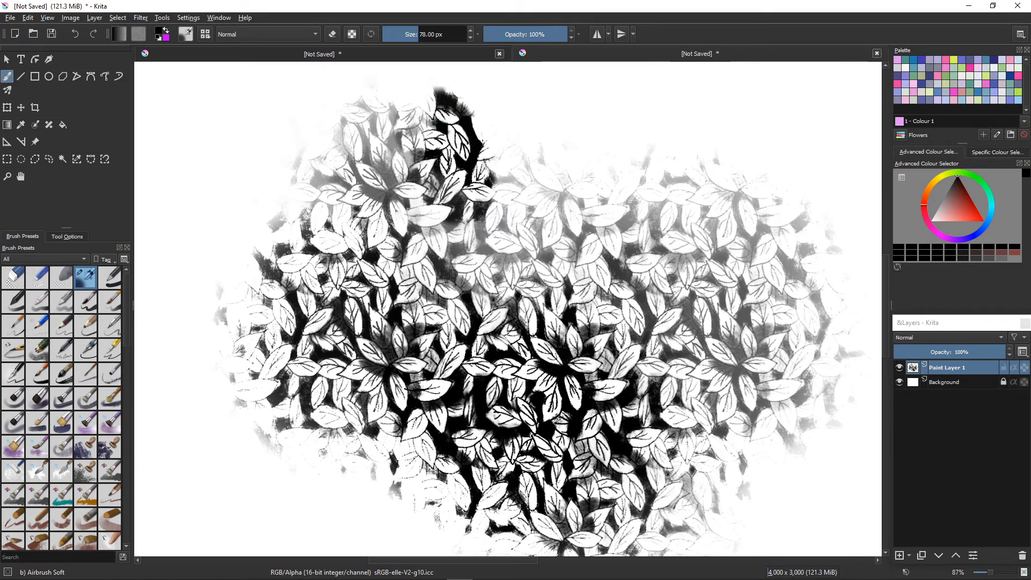
mouse_move(465, 146)
left_mouse_down()
mouse_move(502, 164)
mouse_move(490, 131)
mouse_move(510, 108)
mouse_move(545, 134)
mouse_move(545, 96)
mouse_move(564, 115)
mouse_move(468, 187)
mouse_move(486, 237)
left_mouse_up()
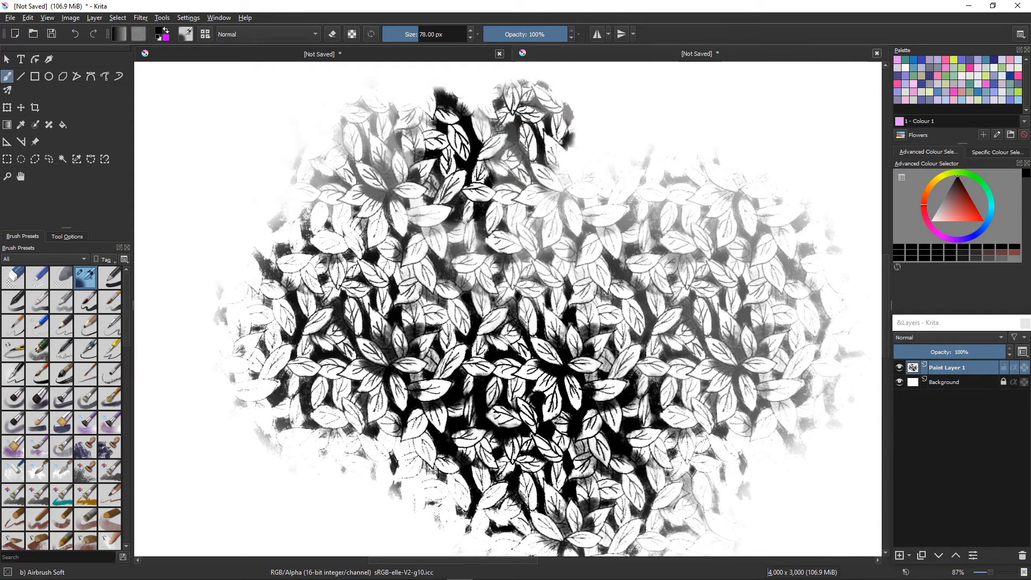
left_click_drag(390, 369, 331, 391)
mouse_move(523, 200)
left_mouse_down()
mouse_move(557, 217)
mouse_move(553, 182)
mouse_move(586, 203)
mouse_move(575, 171)
mouse_move(606, 189)
mouse_move(601, 154)
mouse_move(635, 176)
mouse_move(642, 162)
mouse_move(667, 190)
mouse_move(686, 194)
mouse_move(591, 122)
mouse_move(550, 140)
mouse_move(564, 164)
mouse_move(523, 135)
mouse_move(547, 126)
left_mouse_up()
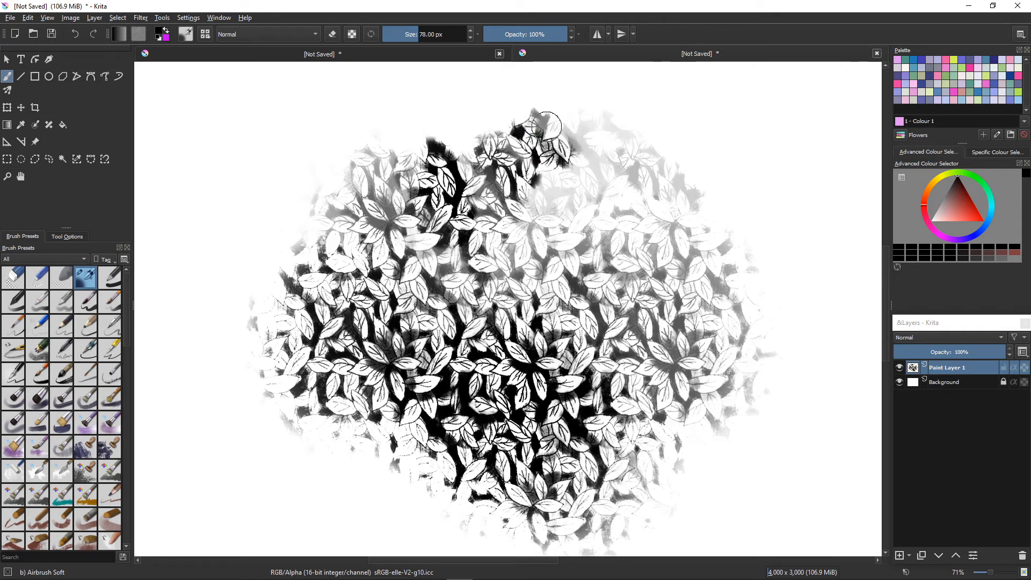
mouse_move(588, 401)
left_mouse_down()
mouse_move(656, 415)
mouse_move(713, 464)
mouse_move(715, 441)
mouse_move(690, 477)
mouse_move(629, 475)
mouse_move(632, 512)
mouse_move(682, 482)
mouse_move(601, 521)
mouse_move(454, 510)
mouse_move(360, 451)
mouse_move(408, 470)
mouse_move(462, 518)
mouse_move(433, 440)
mouse_move(340, 427)
mouse_move(348, 479)
mouse_move(311, 440)
mouse_move(342, 444)
mouse_move(351, 466)
mouse_move(411, 489)
mouse_move(278, 437)
mouse_move(259, 395)
mouse_move(356, 489)
left_mouse_up()
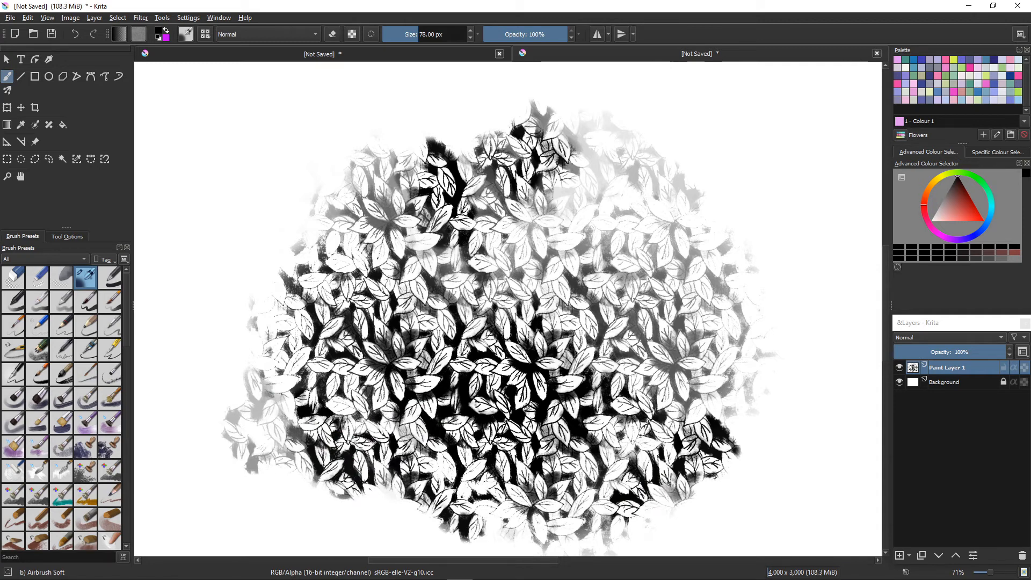
Step: Paint more leaf texture along the lower-left and upper-left edges of the foliage with the 78 px brush
mouse_move(372, 483)
left_mouse_down()
mouse_move(422, 506)
mouse_move(355, 498)
left_mouse_up()
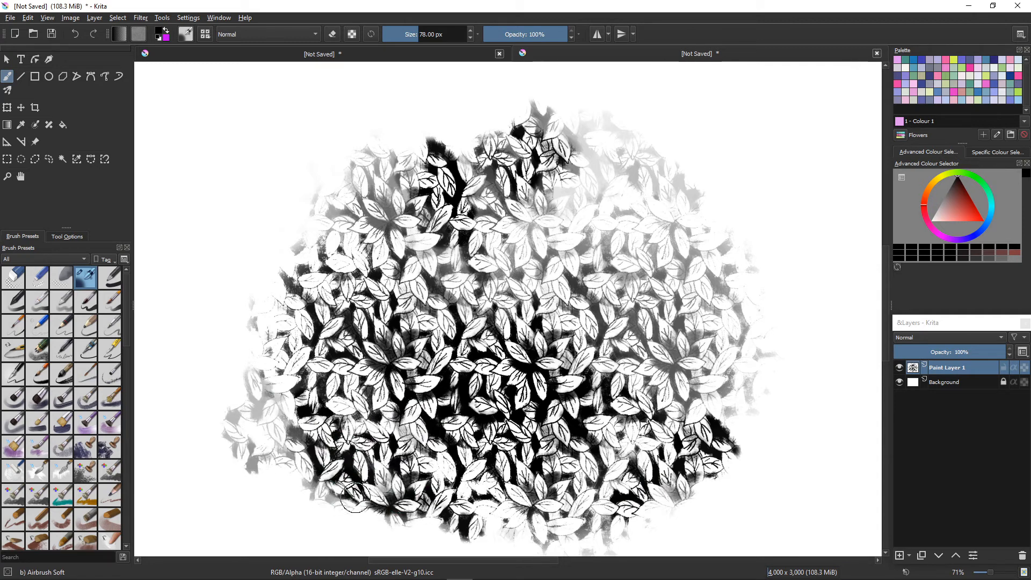
mouse_move(367, 190)
left_mouse_down()
mouse_move(436, 141)
mouse_move(486, 136)
left_mouse_up()
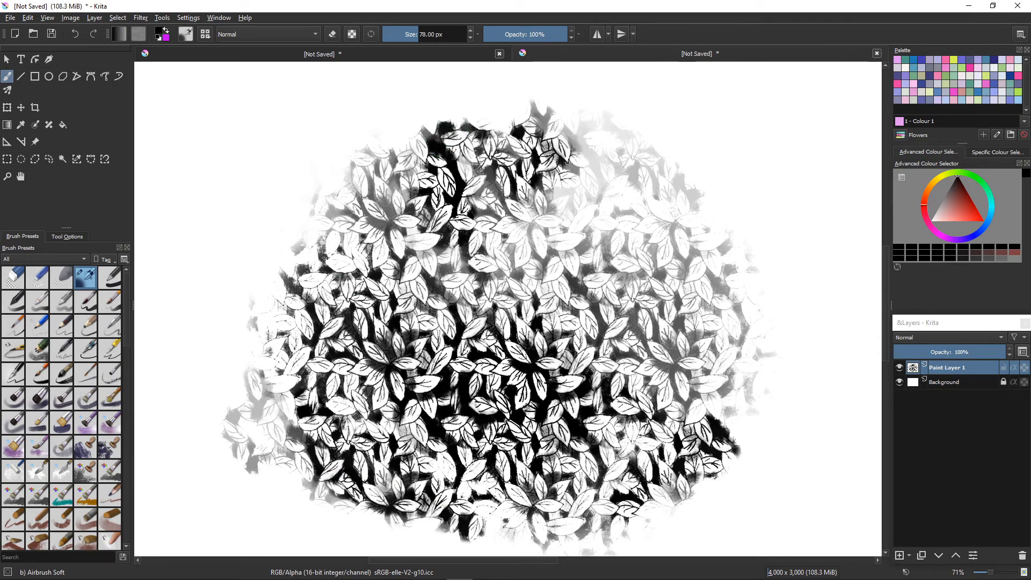
mouse_move(484, 221)
left_mouse_down()
mouse_move(483, 316)
mouse_move(483, 236)
mouse_move(483, 280)
mouse_move(483, 246)
left_mouse_up()
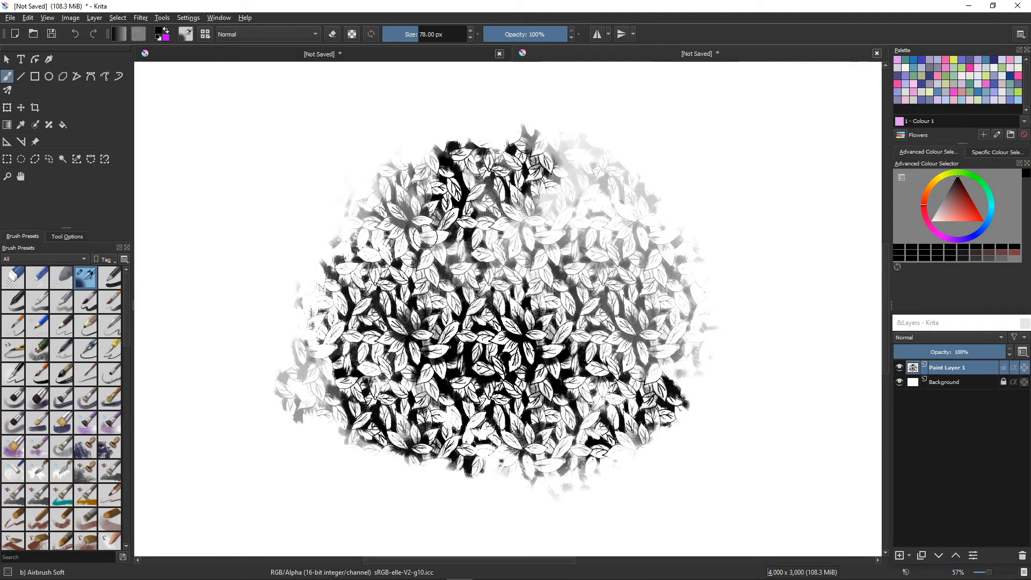
left_click_drag(374, 195, 354, 156)
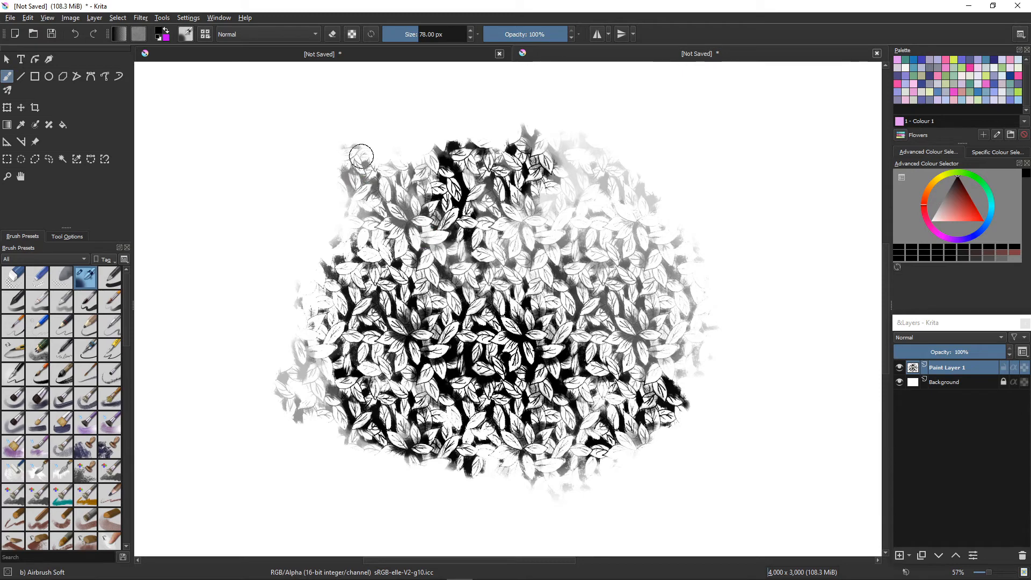
right_click(367, 175)
left_click(474, 112)
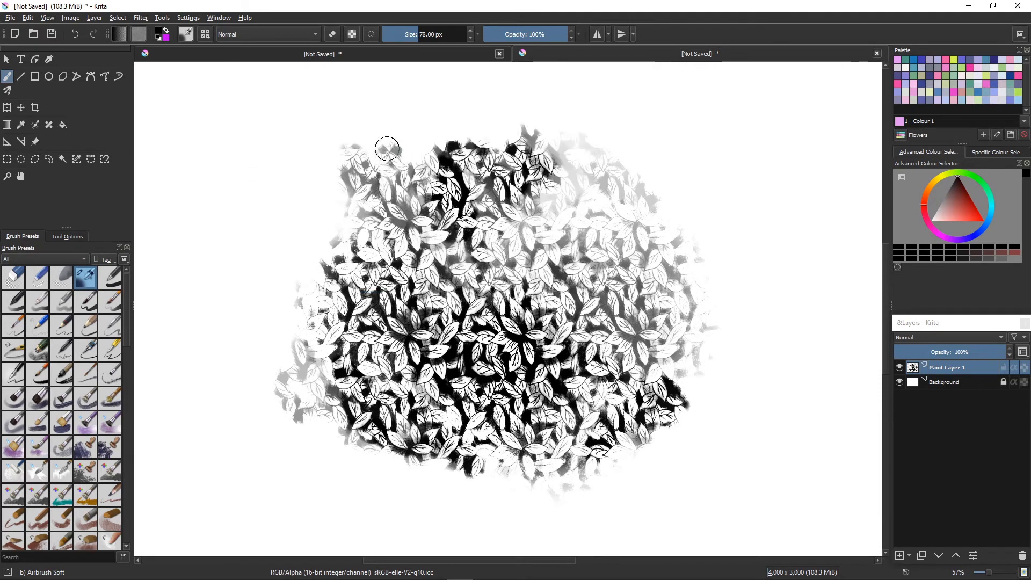
left_click_drag(439, 146, 376, 145)
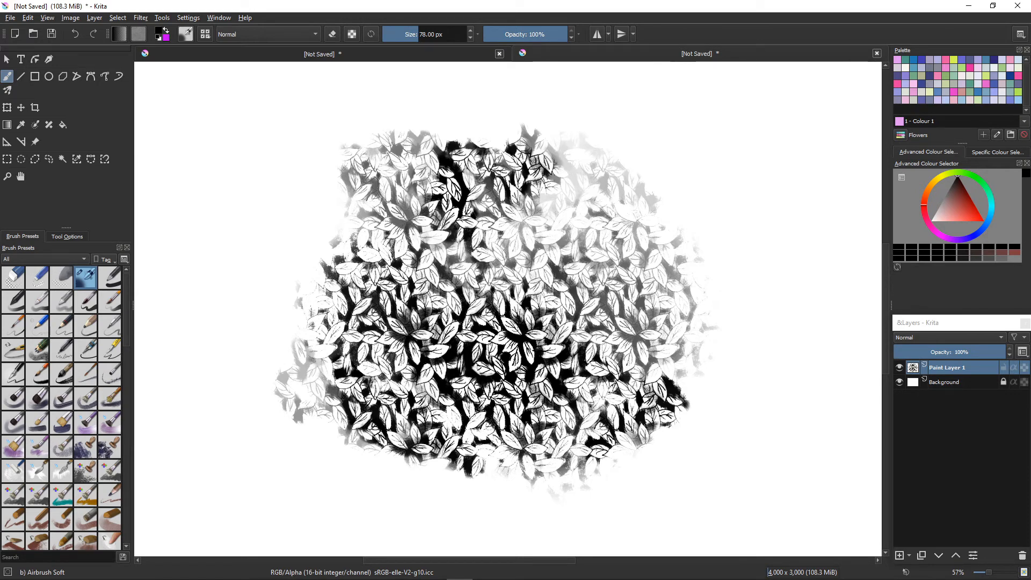
Step: Set the scale of the airbrush's texture pattern to 1
key("F5")
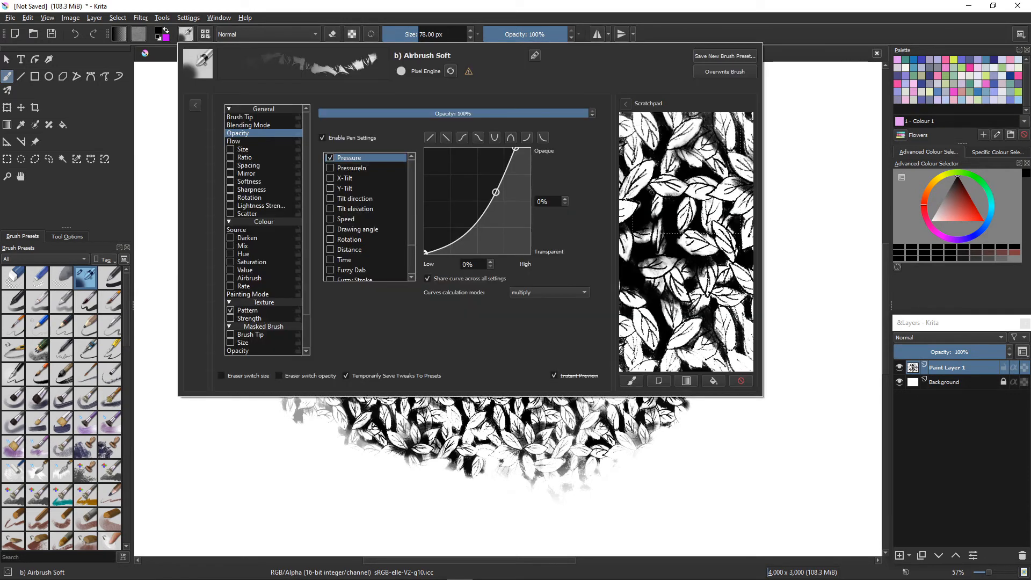
left_click(247, 310)
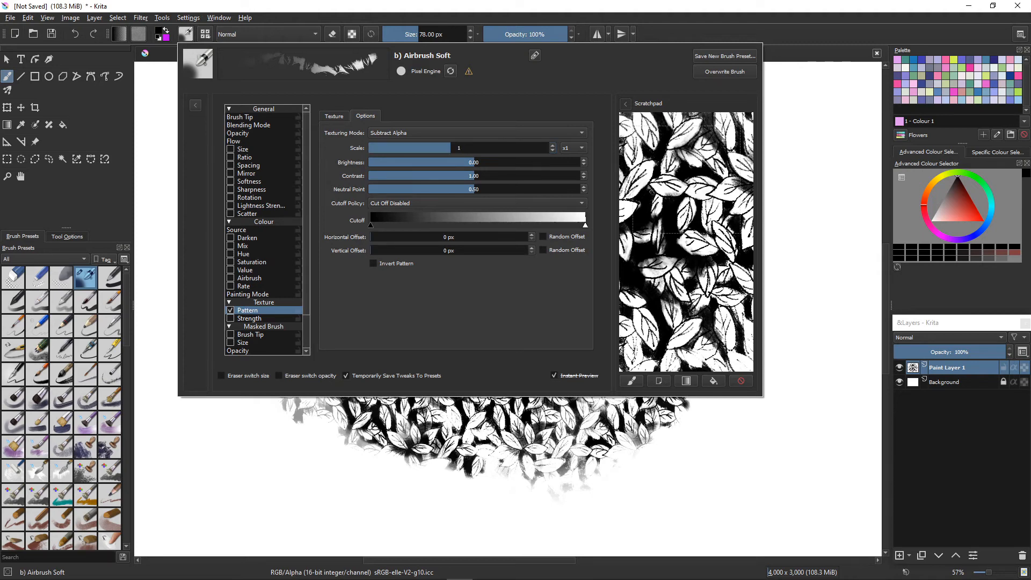
left_click(339, 437)
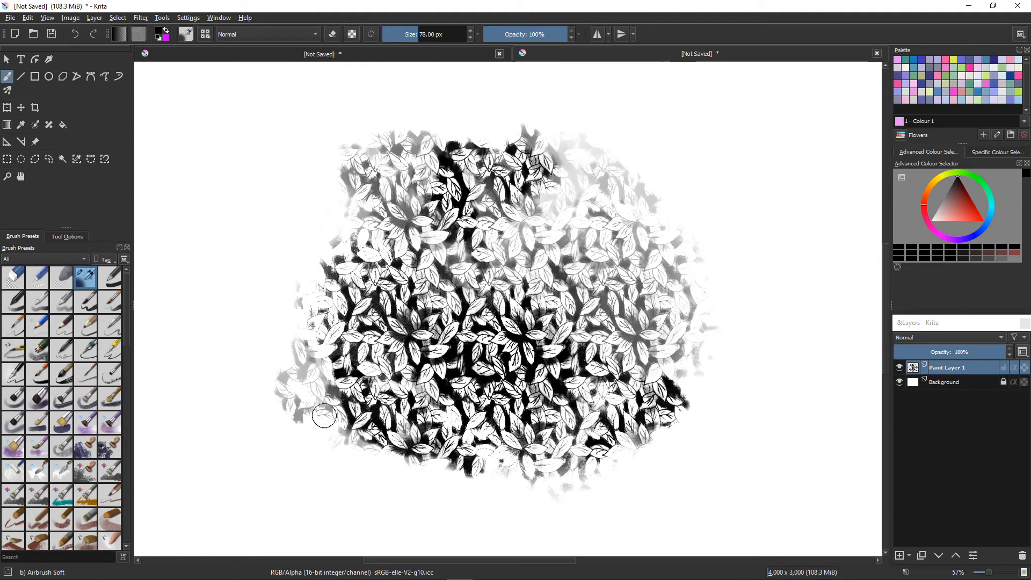
Step: Clear the painted foliage from Paint Layer 1 and paint a small test patch in the upper-left part of the canvas
key("Delete")
mouse_move(363, 195)
left_mouse_down()
mouse_move(415, 228)
mouse_move(401, 200)
mouse_move(406, 178)
left_mouse_up()
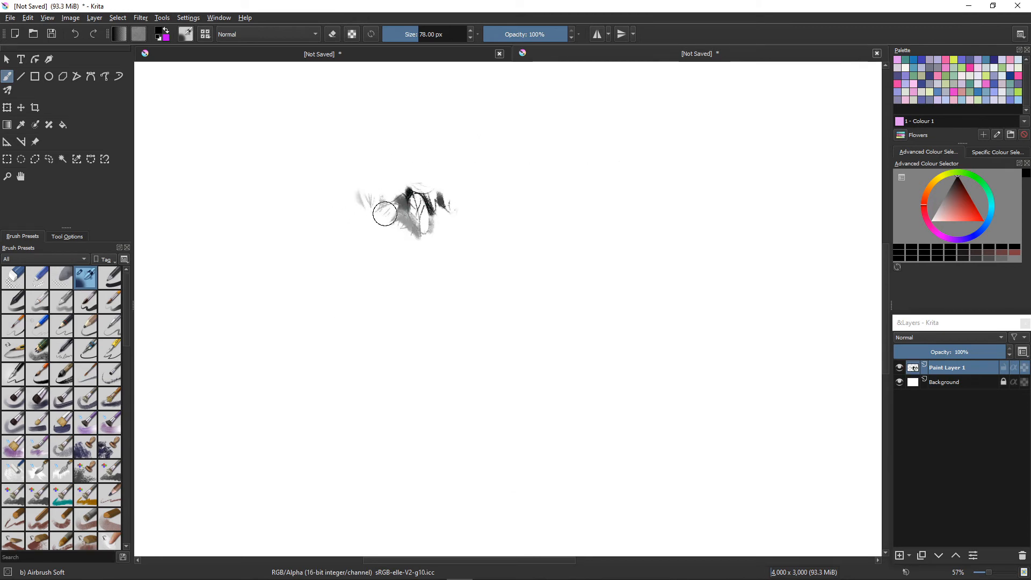
Step: Enlarge the brush to 390 px and paint a wide area of leaf texture across the middle of the canvas
key("bracketright")
key("bracketright")
key("bracketright")
key("bracketright")
key("bracketright")
key("bracketright")
key("bracketright")
key("bracketright")
key("bracketright")
key("bracketright")
key("bracketright")
key("bracketright")
key("bracketright")
key("bracketright")
key("bracketright")
key("bracketright")
key("bracketright")
key("bracketright")
key("bracketright")
key("bracketright")
mouse_move(388, 216)
left_mouse_down()
mouse_move(442, 225)
mouse_move(501, 212)
mouse_move(522, 189)
mouse_move(553, 242)
mouse_move(555, 331)
mouse_move(646, 284)
mouse_move(637, 205)
mouse_move(692, 235)
mouse_move(725, 280)
mouse_move(719, 322)
mouse_move(655, 367)
mouse_move(438, 294)
mouse_move(318, 333)
mouse_move(522, 394)
mouse_move(520, 367)
mouse_move(572, 391)
mouse_move(603, 385)
left_mouse_up()
mouse_move(503, 404)
left_mouse_down()
mouse_move(422, 391)
mouse_move(422, 362)
mouse_move(480, 353)
mouse_move(470, 330)
mouse_move(409, 360)
mouse_move(329, 367)
mouse_move(308, 409)
mouse_move(277, 424)
left_mouse_up()
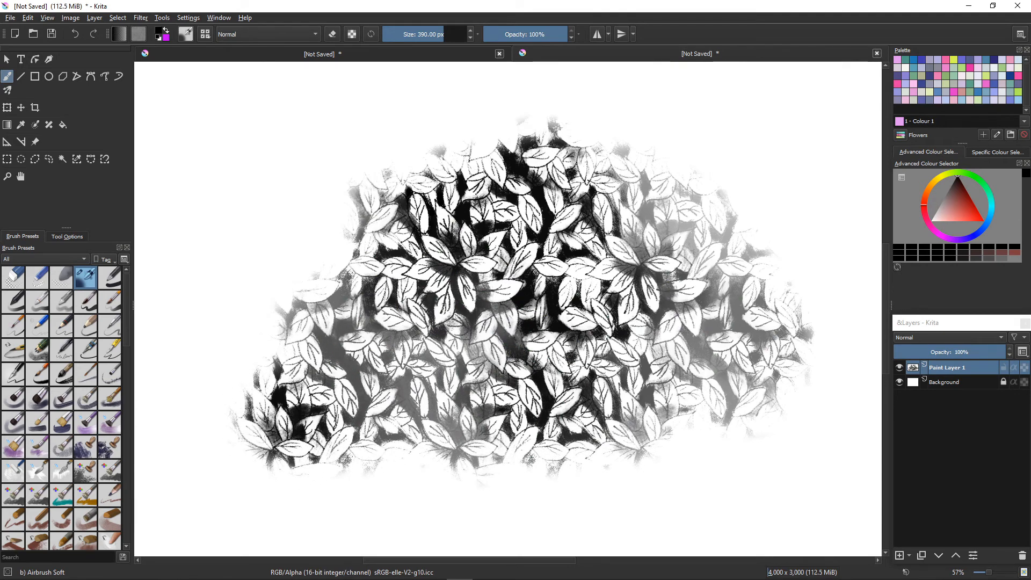
Step: Extend the leaf texture around the upper-left, lower-right and upper-right edges of the painted area
mouse_move(322, 200)
left_mouse_down()
mouse_move(303, 164)
mouse_move(317, 262)
mouse_move(316, 210)
mouse_move(385, 136)
mouse_move(572, 173)
mouse_move(636, 211)
mouse_move(676, 194)
mouse_move(725, 227)
mouse_move(734, 243)
mouse_move(737, 443)
mouse_move(688, 452)
mouse_move(752, 456)
mouse_move(488, 439)
mouse_move(501, 403)
left_mouse_up()
scroll(376, 500, "down", 5, "ctrl")
scroll(361, 465, "up", 3, "ctrl")
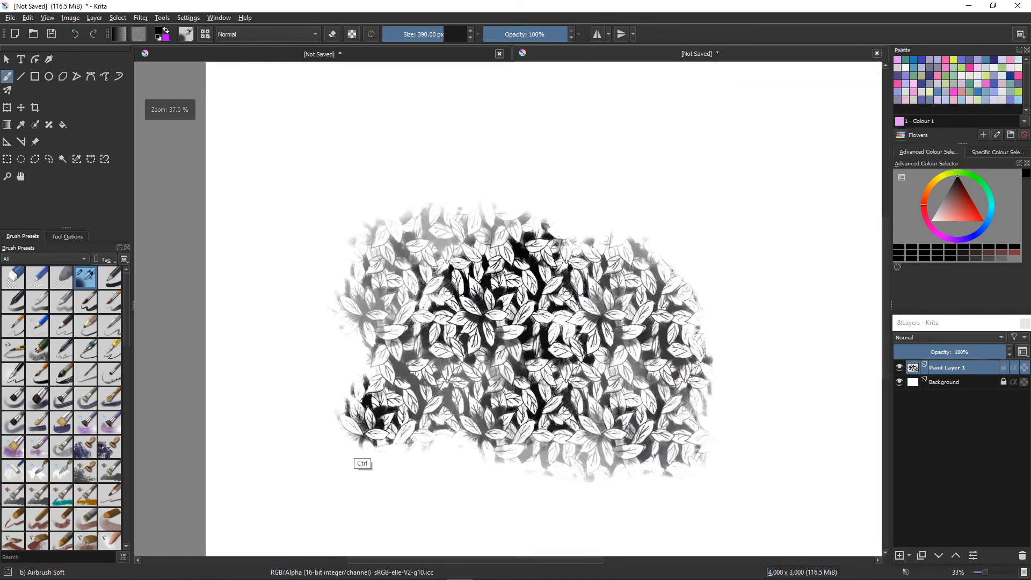
scroll(408, 443, "up", 1, "ctrl")
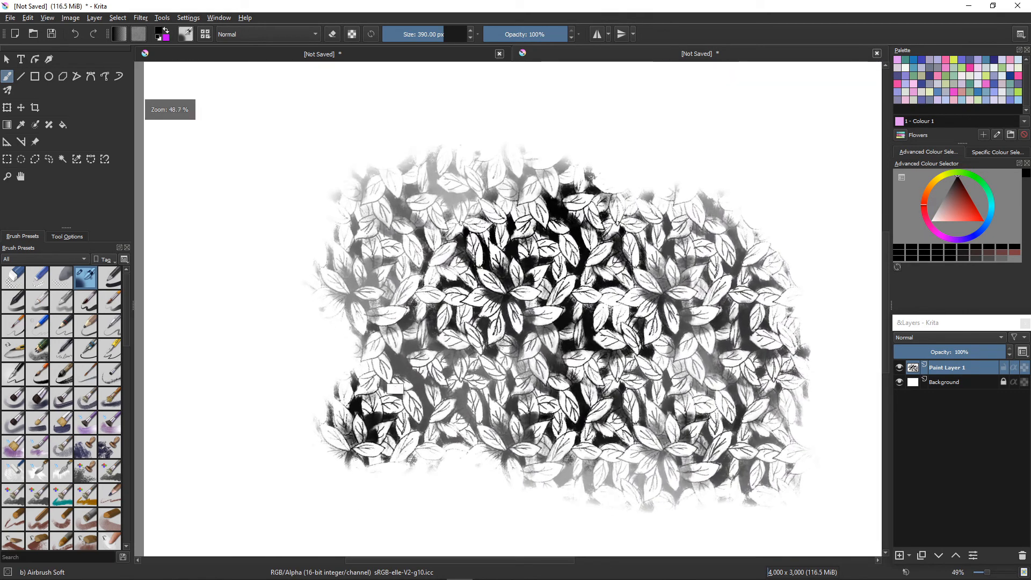
mouse_move(584, 191)
left_mouse_down()
mouse_move(666, 224)
mouse_move(684, 207)
mouse_move(708, 218)
mouse_move(730, 273)
mouse_move(732, 199)
mouse_move(745, 285)
mouse_move(795, 362)
left_mouse_up()
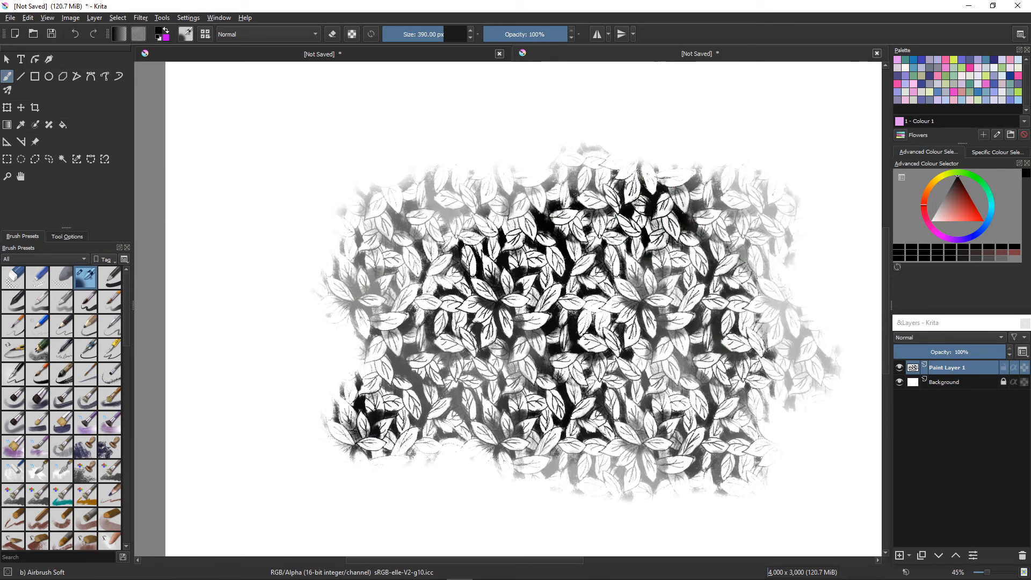
Step: Save the modified airbrush as a new brush preset named SEA-leaf-repeat-charcoal
key("F5")
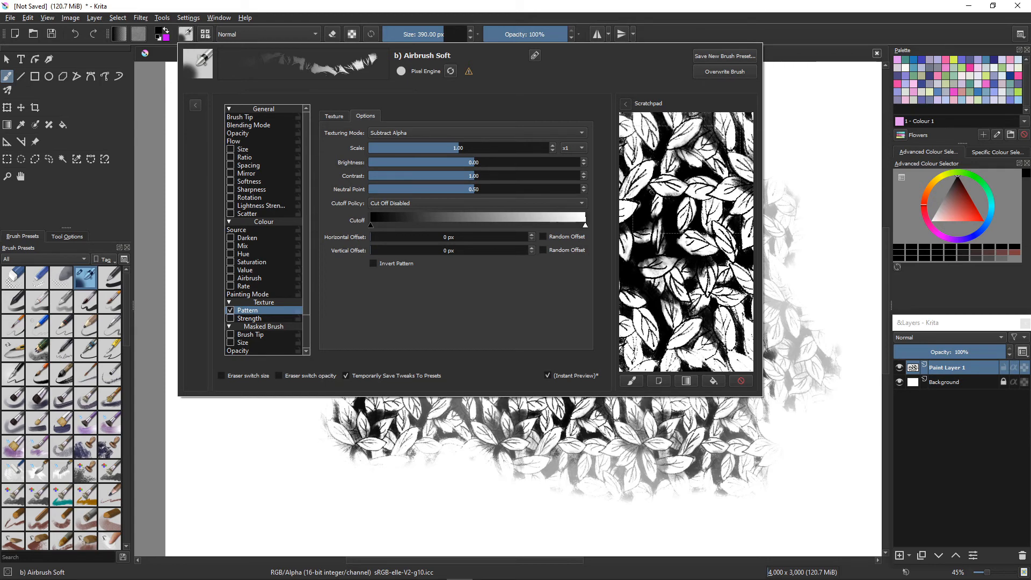
left_click(724, 56)
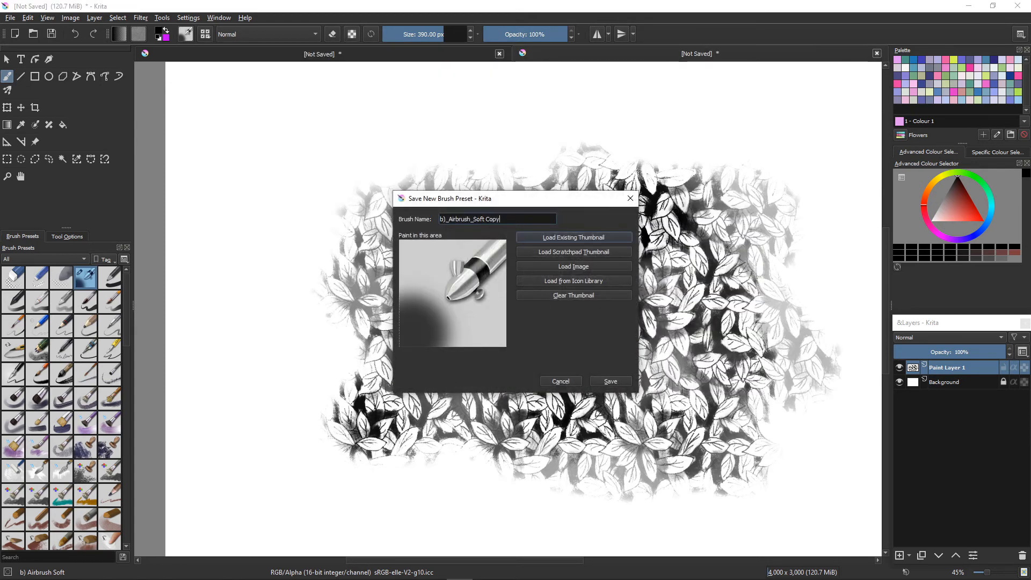
key("BackSpace")
key("BackSpace")
key("BackSpace")
key("BackSpace")
key("BackSpace")
key("BackSpace")
key("BackSpace")
key("BackSpace")
key("BackSpace")
key("BackSpace")
key("BackSpace")
key("BackSpace")
key("BackSpace")
key("BackSpace")
key("BackSpace")
key("BackSpace")
key("BackSpace")
key("BackSpace")
key("BackSpace")
key("BackSpace")
type("SEA")
type("-leaf-repeat-charcoal")
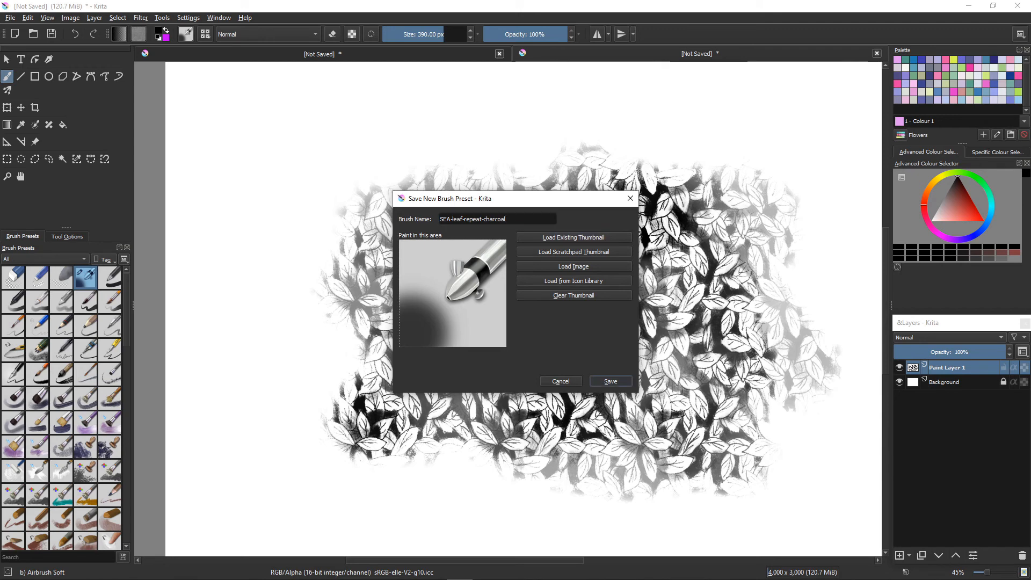
left_click(610, 381)
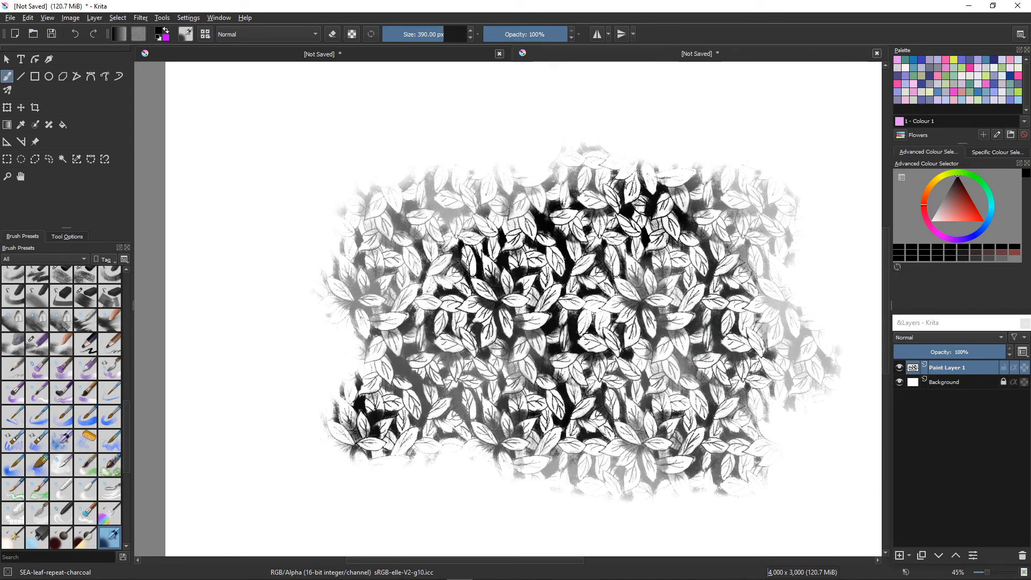
Step: Start saving the SEA-leaf-repeat-charcoal preset again, clearing its thumbnail and painting leaf texture as the new one
scroll(61, 408, "down", 5)
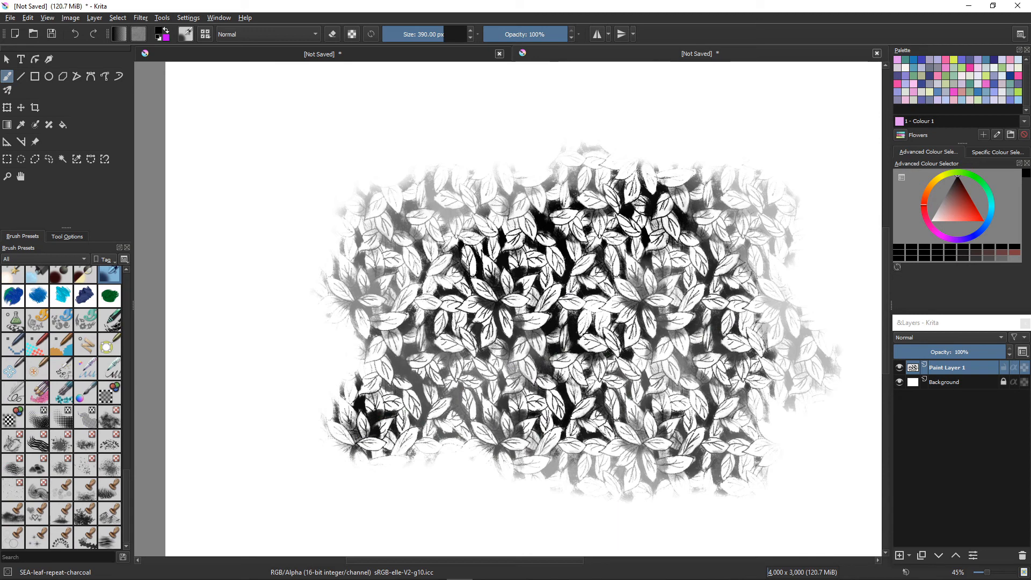
scroll(62, 408, "up", 1)
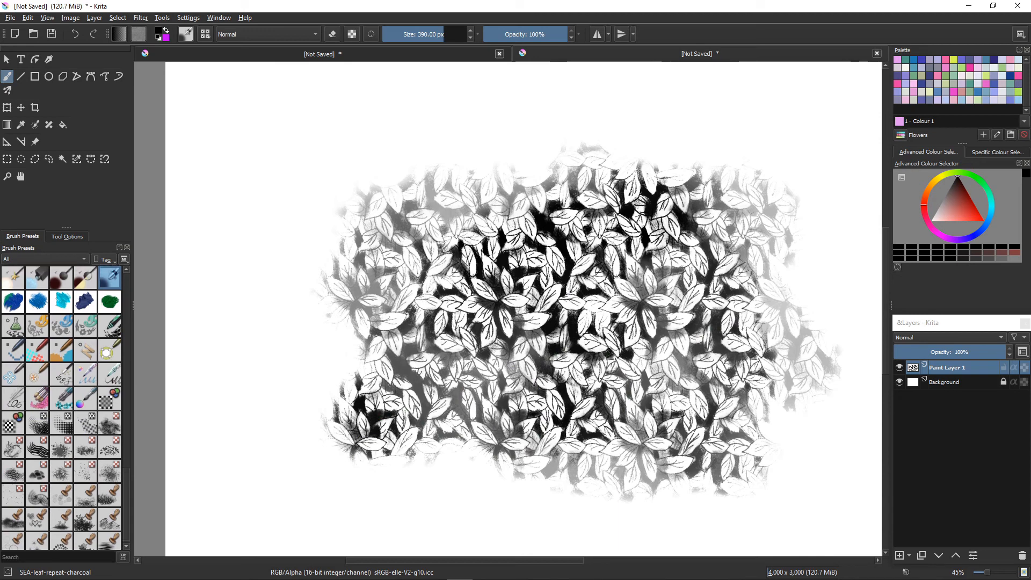
left_click(186, 34)
left_click(583, 57)
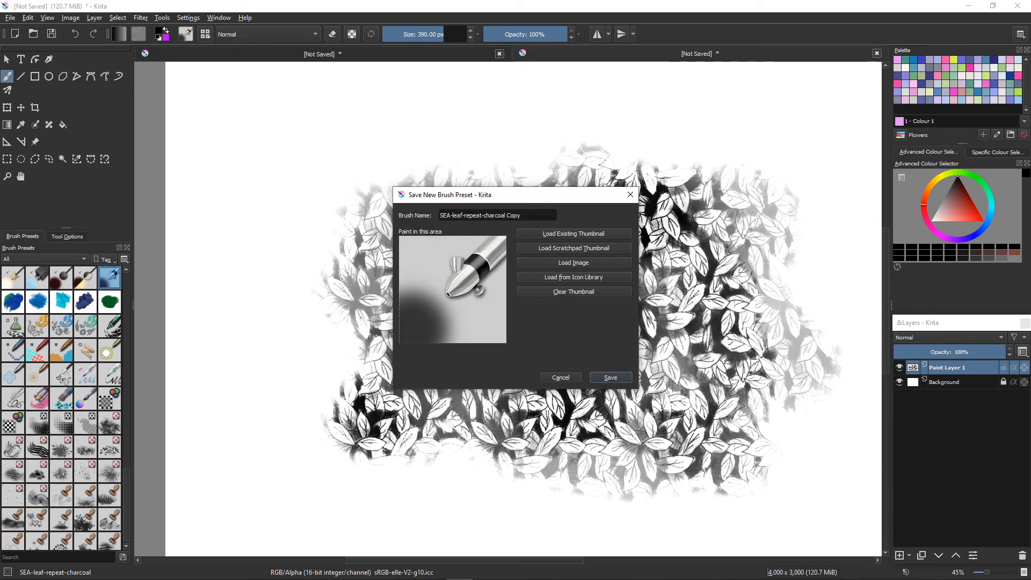
left_click_drag(438, 274, 467, 303)
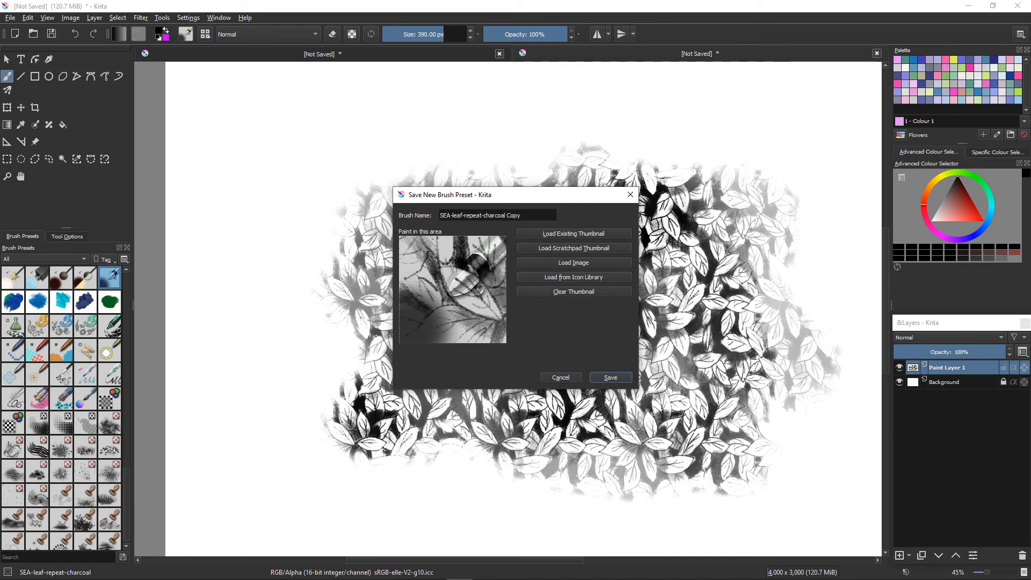
left_click(573, 291)
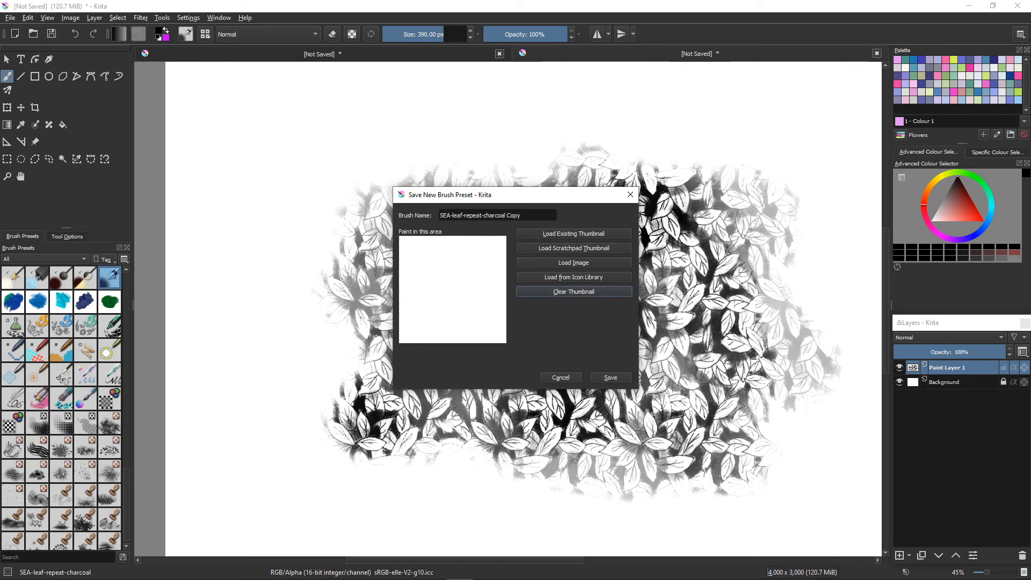
left_click_drag(441, 279, 459, 301)
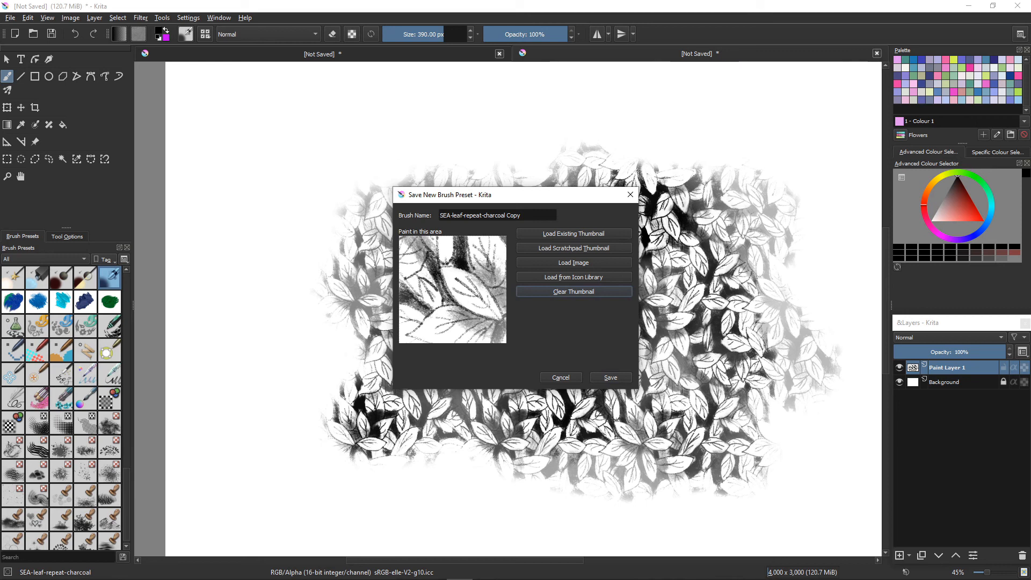
Step: Remove "Copy" from the brush name and save the preset as SEA-leaf-repeat-charcoal with the leaf thumbnail
left_click(523, 216)
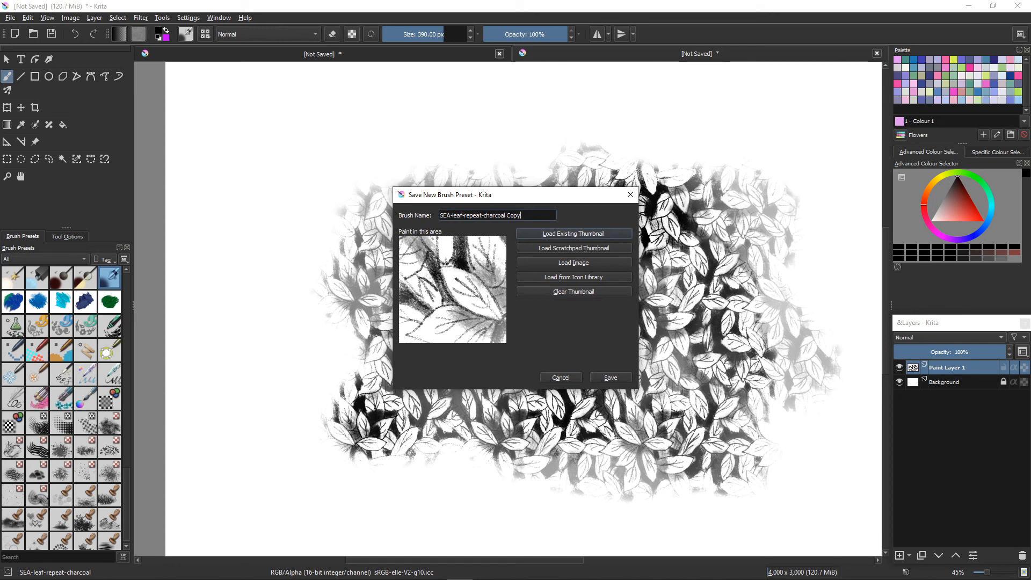
key("BackSpace")
key("BackSpace")
key("BackSpace")
key("BackSpace")
left_click(611, 377)
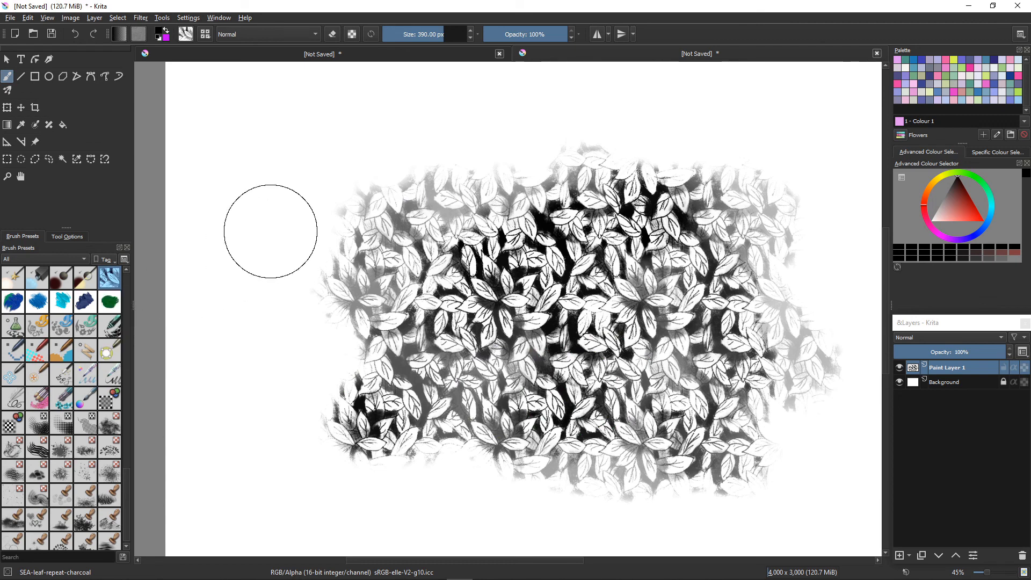
Step: Paint dense leaf texture over the upper-left area and along the top of the foliage with the saved brush
mouse_move(265, 185)
left_mouse_down()
mouse_move(282, 210)
mouse_move(309, 168)
mouse_move(425, 148)
mouse_move(433, 204)
mouse_move(290, 314)
mouse_move(164, 372)
mouse_move(316, 310)
mouse_move(293, 258)
mouse_move(358, 195)
mouse_move(340, 172)
mouse_move(385, 414)
left_mouse_up()
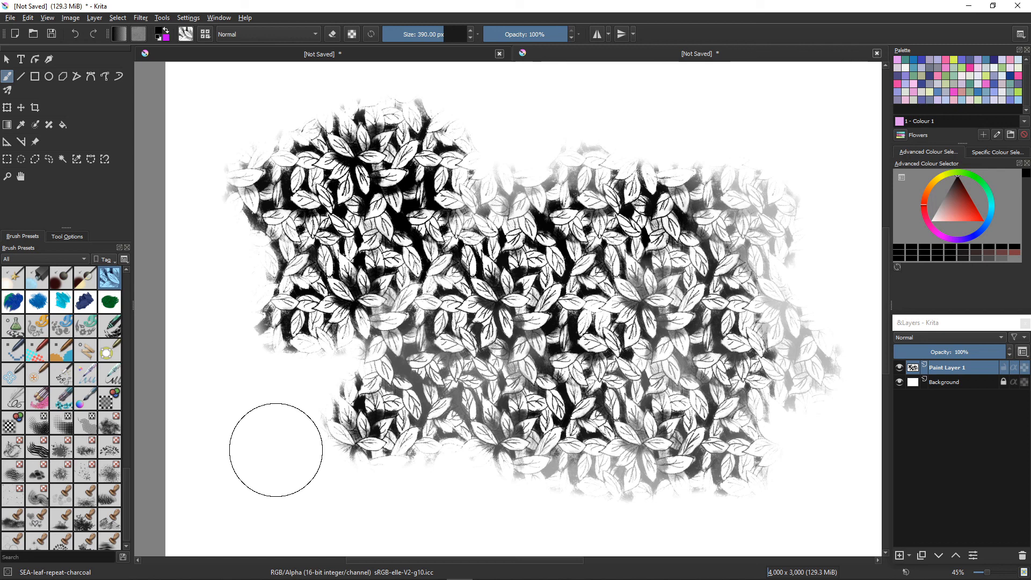
mouse_move(518, 134)
left_mouse_down()
mouse_move(475, 151)
mouse_move(531, 157)
mouse_move(651, 141)
mouse_move(628, 137)
mouse_move(636, 162)
mouse_move(569, 170)
mouse_move(498, 136)
mouse_move(468, 188)
mouse_move(468, 175)
mouse_move(497, 188)
mouse_move(521, 237)
mouse_move(473, 220)
left_mouse_up()
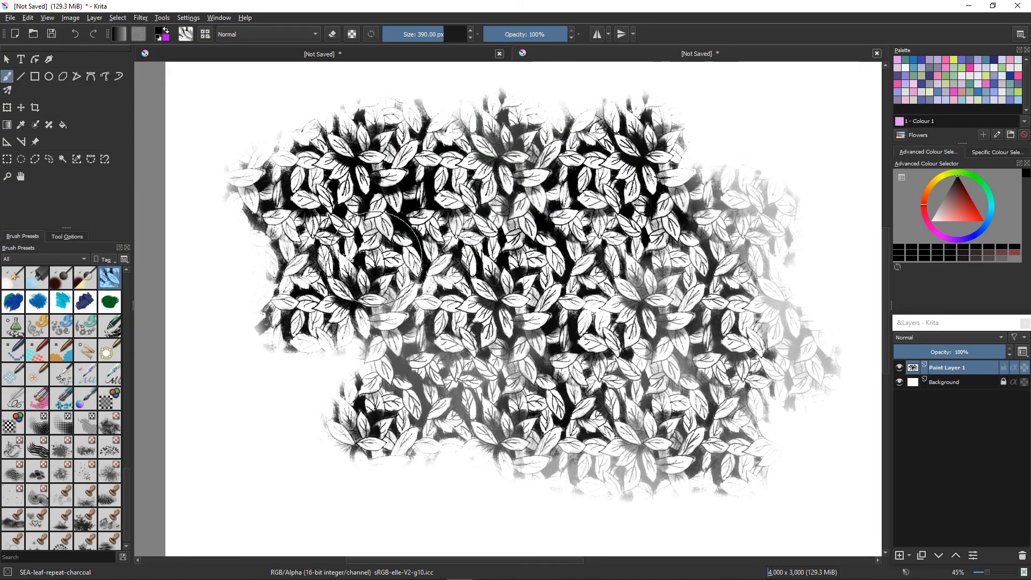
left_click_drag(375, 257, 342, 248)
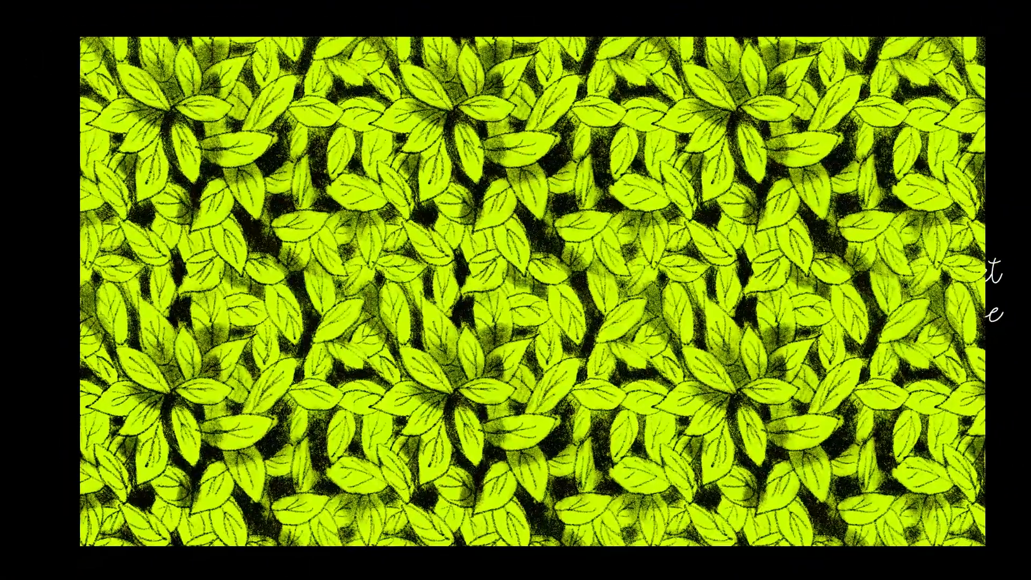